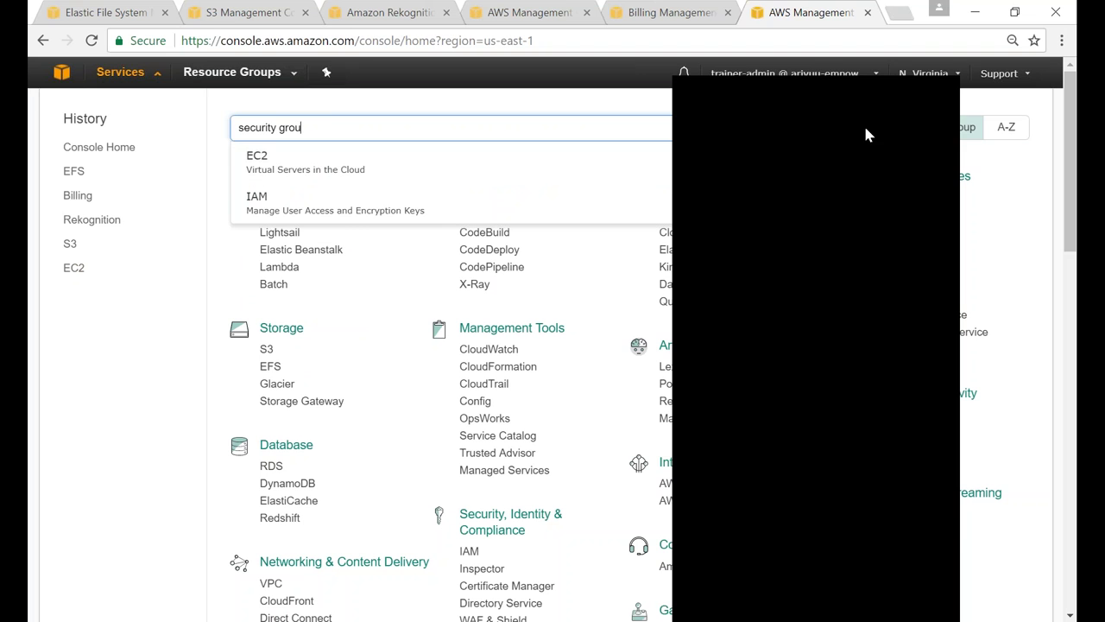
Search the services for "vpc" and open the VPC dashboard
click(914, 120)
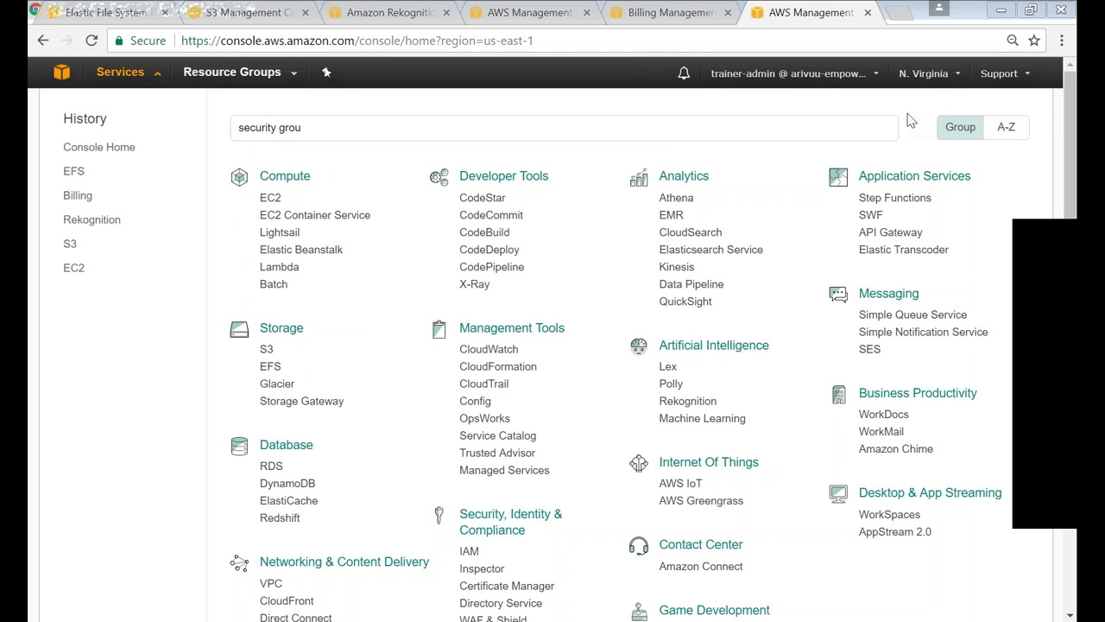
click(837, 123)
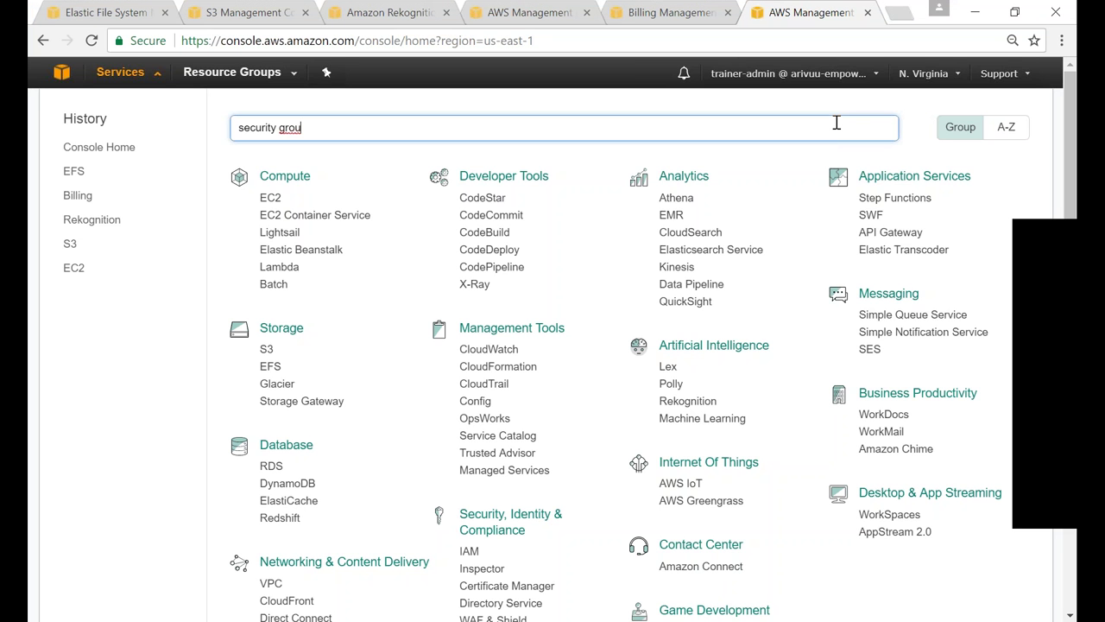
key(BackSpace)
key(BackSpace)
key(BackSpace)
key(BackSpace)
key(BackSpace)
key(BackSpace)
key(BackSpace)
key(BackSpace)
key(BackSpace)
key(BackSpace)
key(BackSpace)
key(BackSpace)
key(BackSpace)
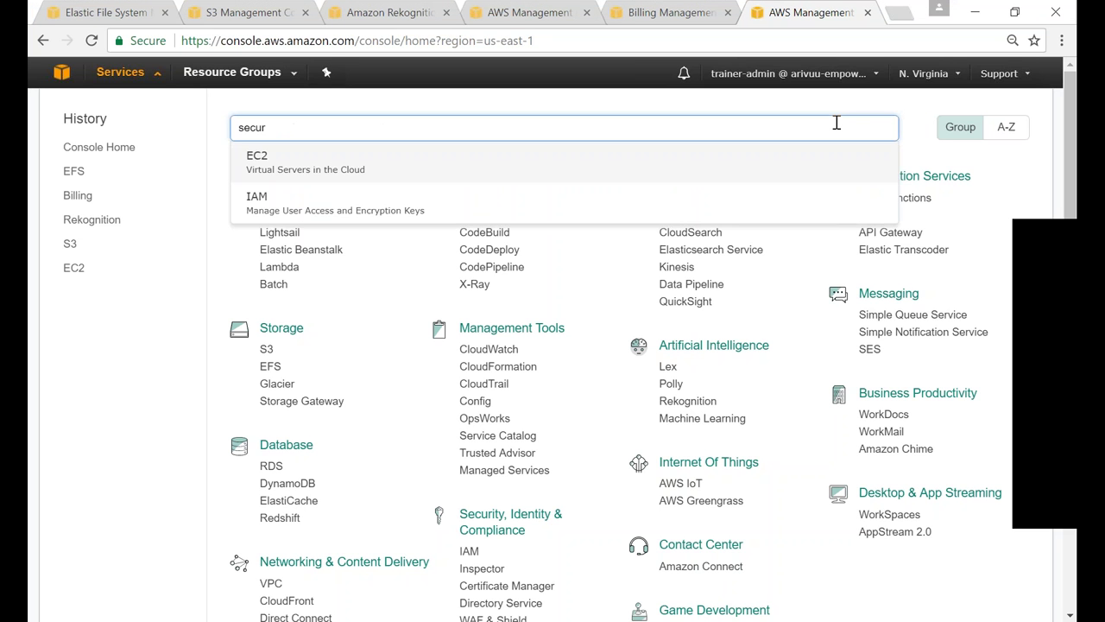
text(vpc)
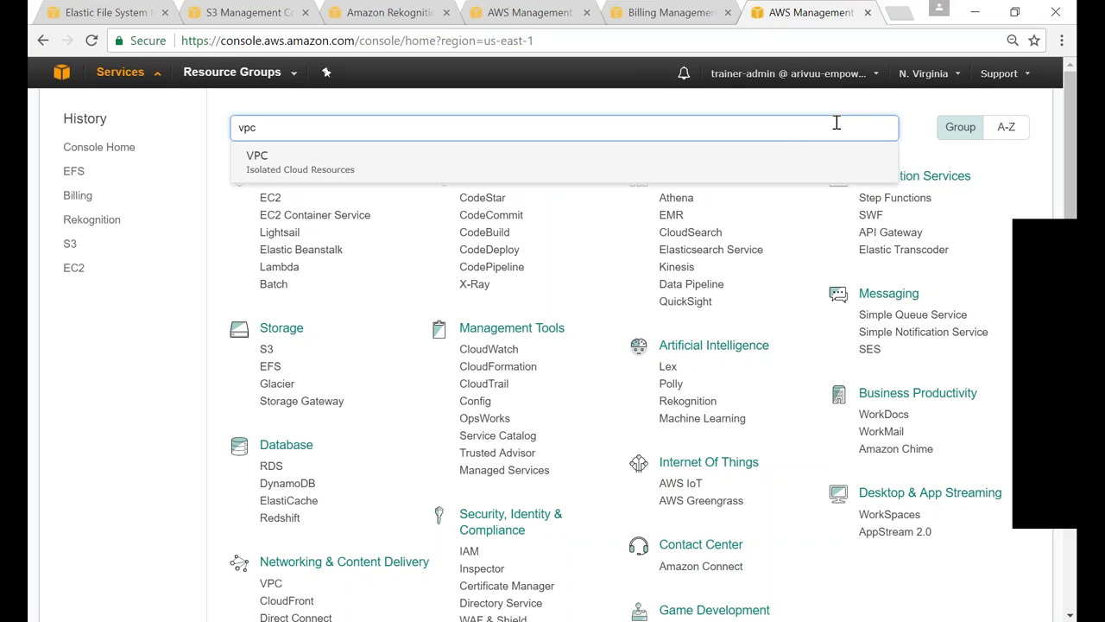
click(272, 164)
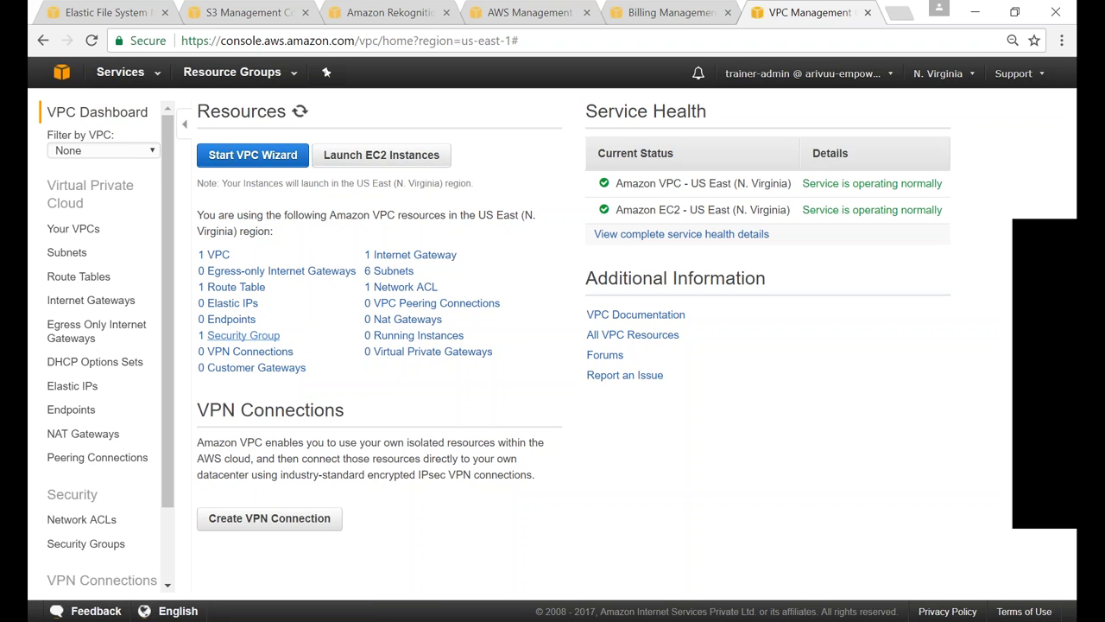
Start a new security group from the VPC's security groups list, with name tag and group name Valaxy-EFS-Demo-SG
click(239, 339)
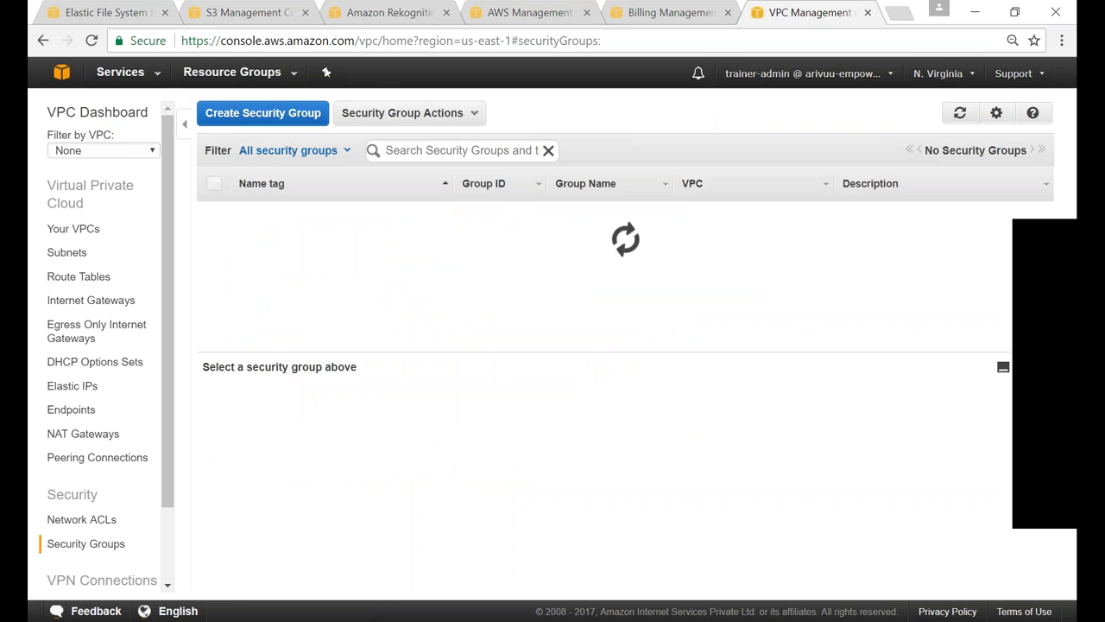
click(275, 117)
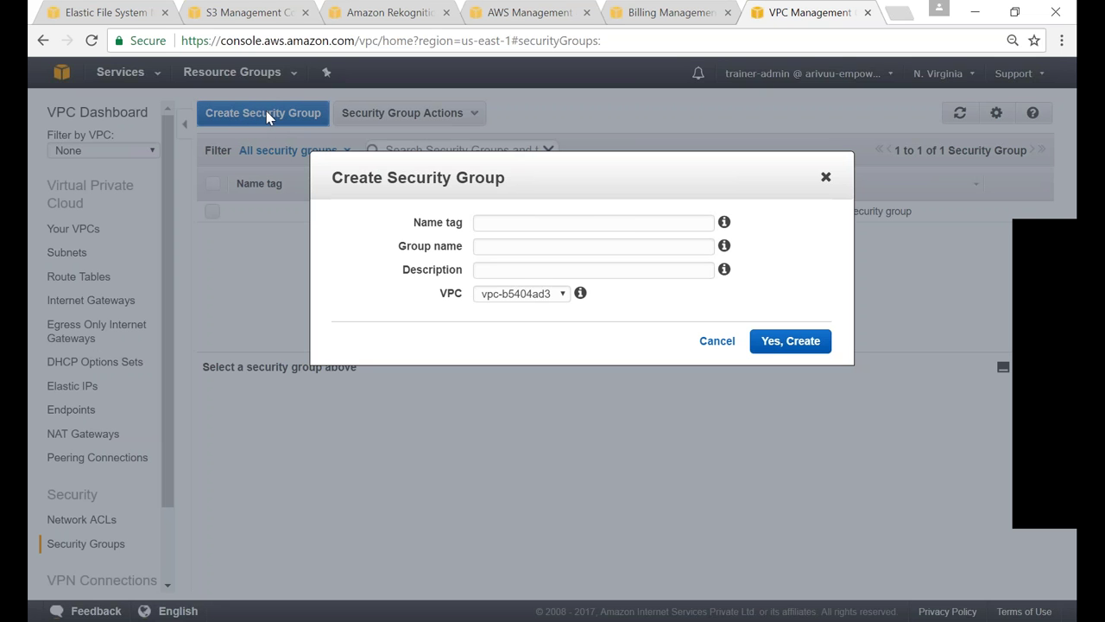
click(578, 221)
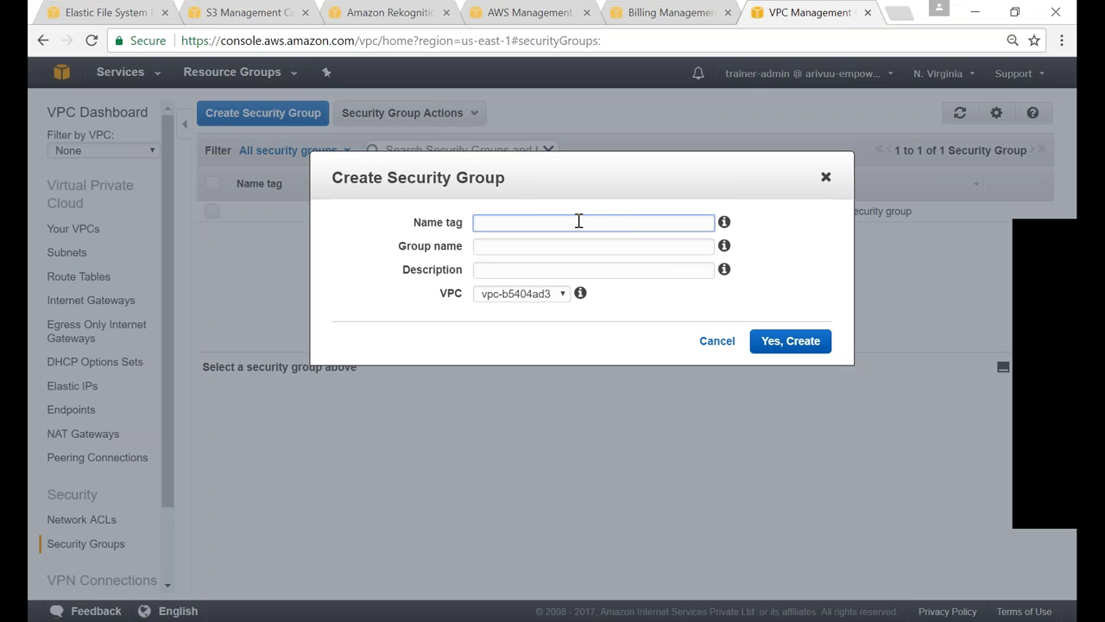
text(Valaxy)
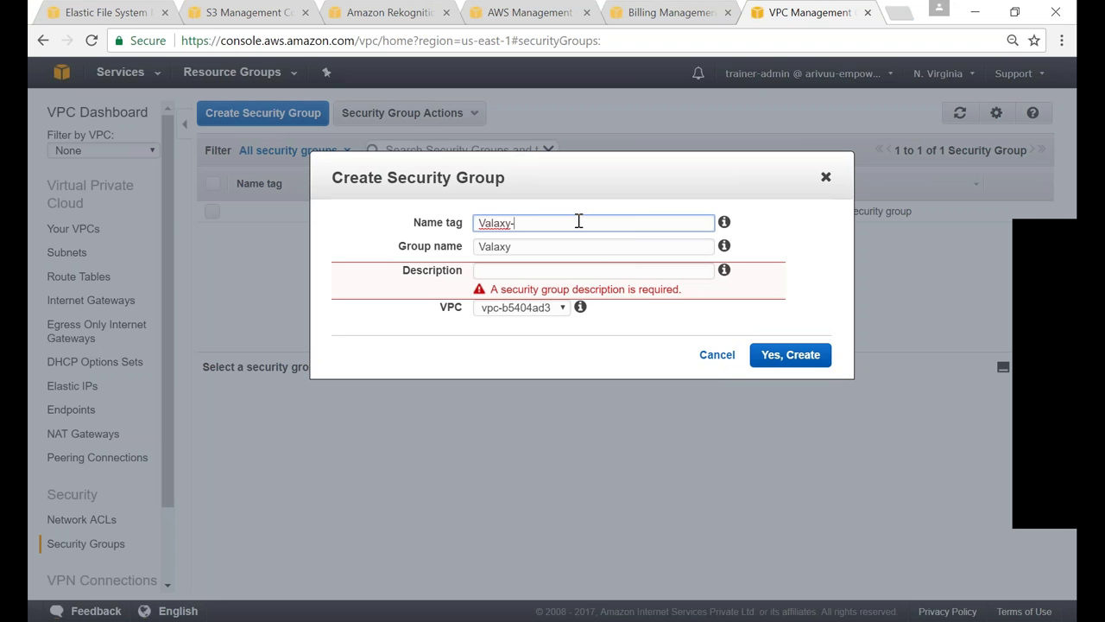
text(-EFS-Demo)
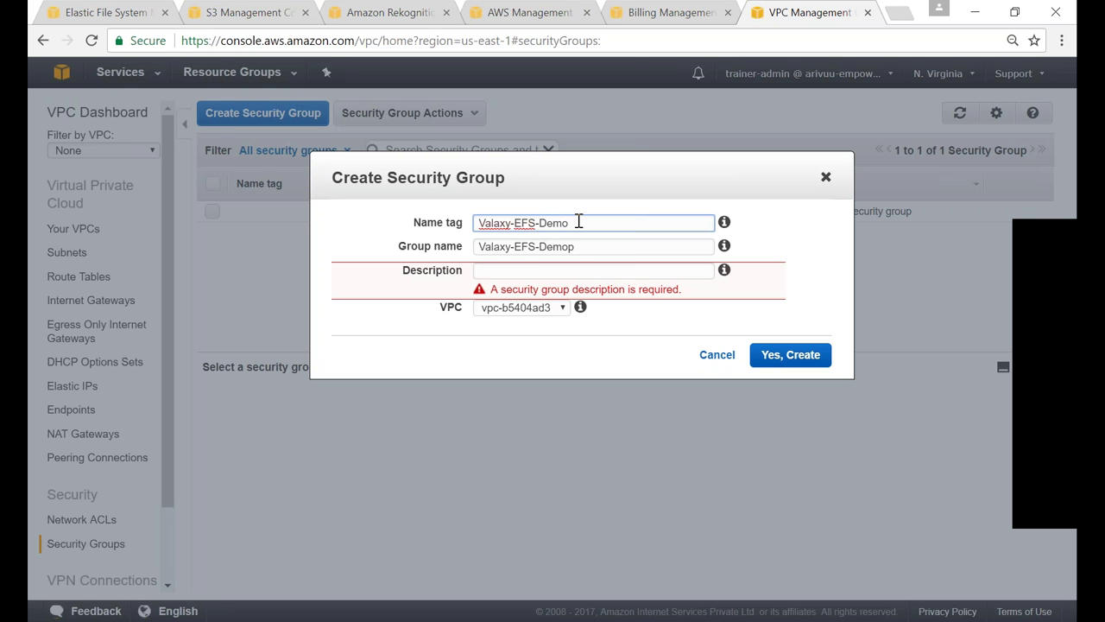
text(pSG)
key(ctrl+a)
key(ctrl+c)
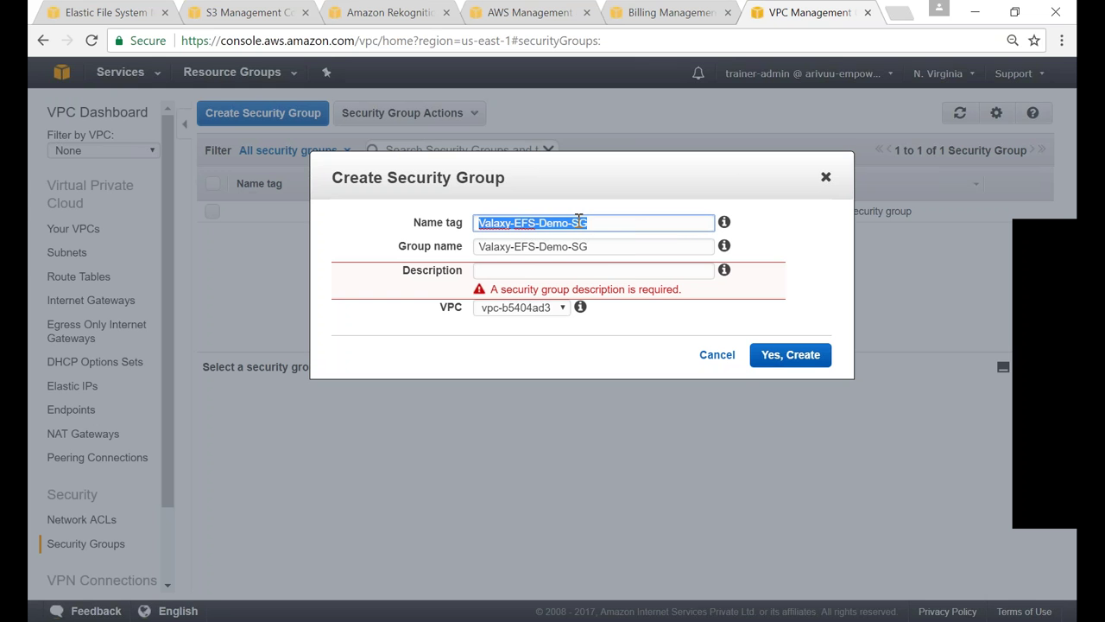
Set the description to Valaxy-EFS-Demo-SG, choose VPC vpc-b5404ad3, and create the security group
click(604, 273)
key(ctrl+v)
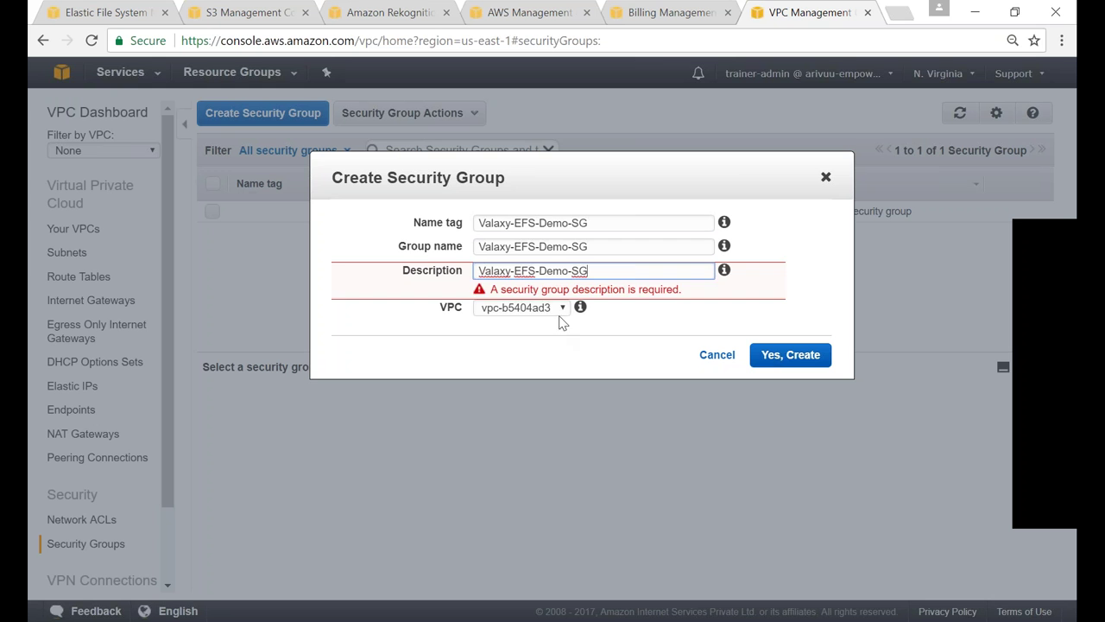
click(561, 309)
click(602, 310)
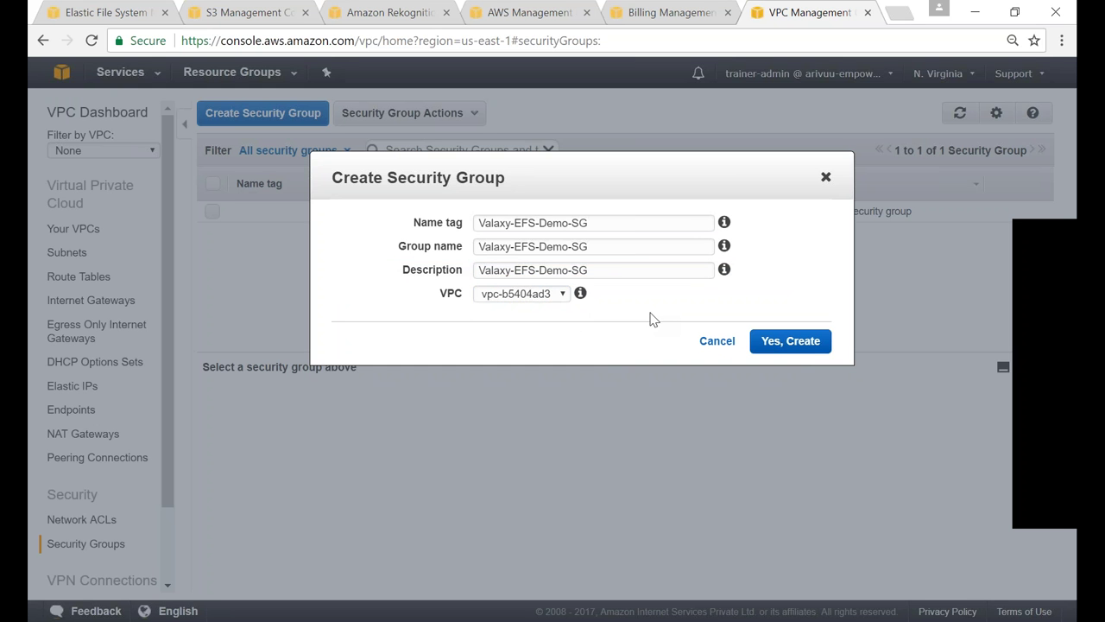
click(562, 293)
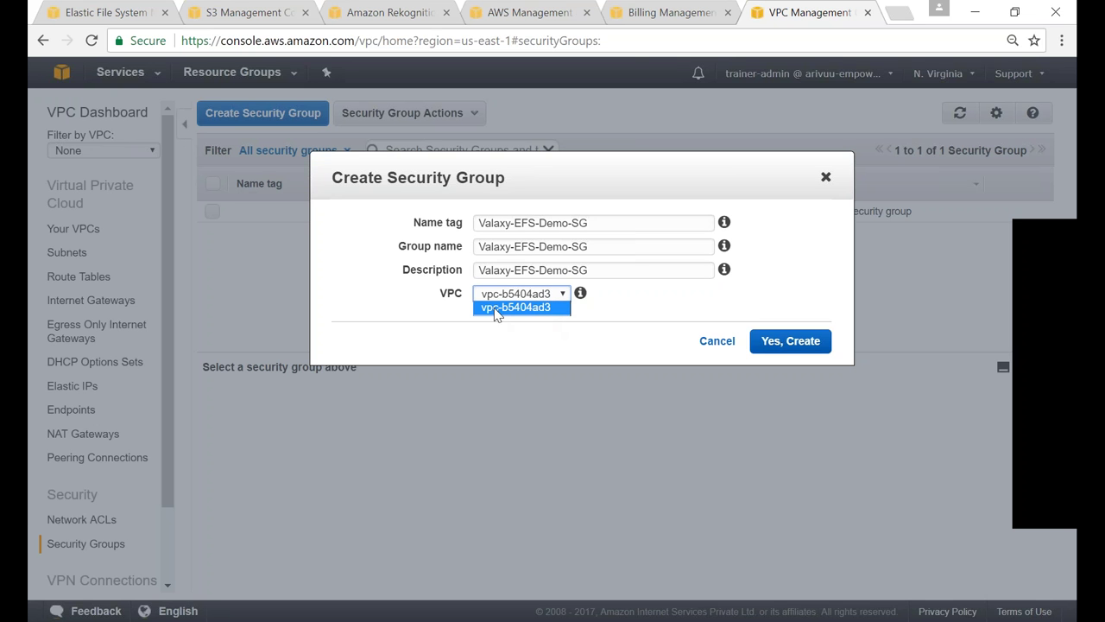
click(531, 308)
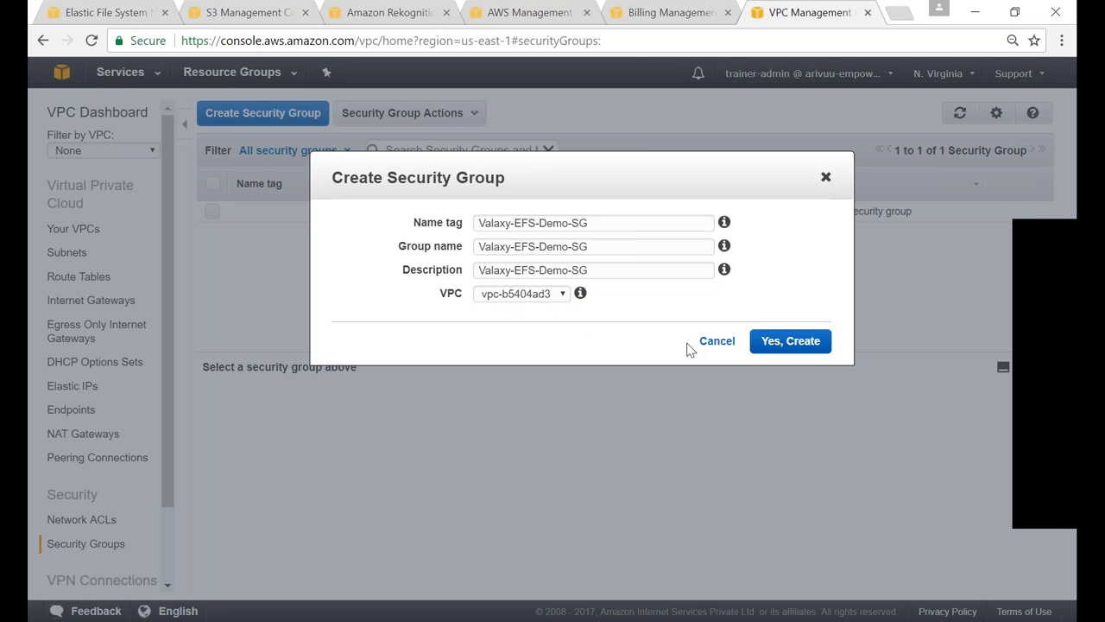
click(787, 346)
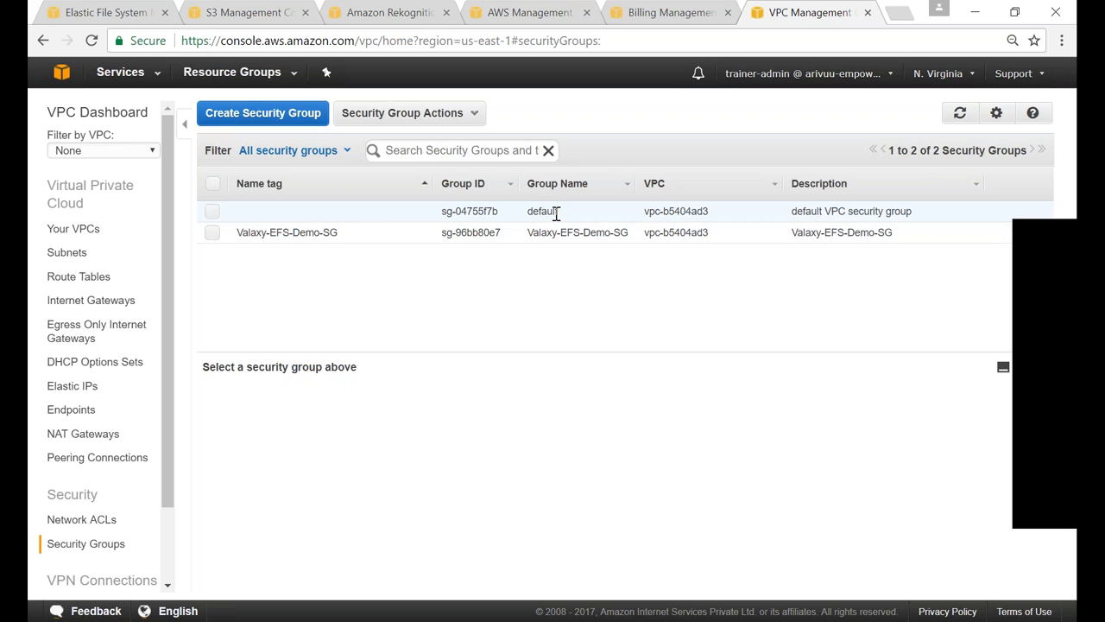
Look at the default security group's entry and summary, leaving it deselected
drag(530, 211, 559, 211)
click(557, 211)
click(212, 212)
click(212, 213)
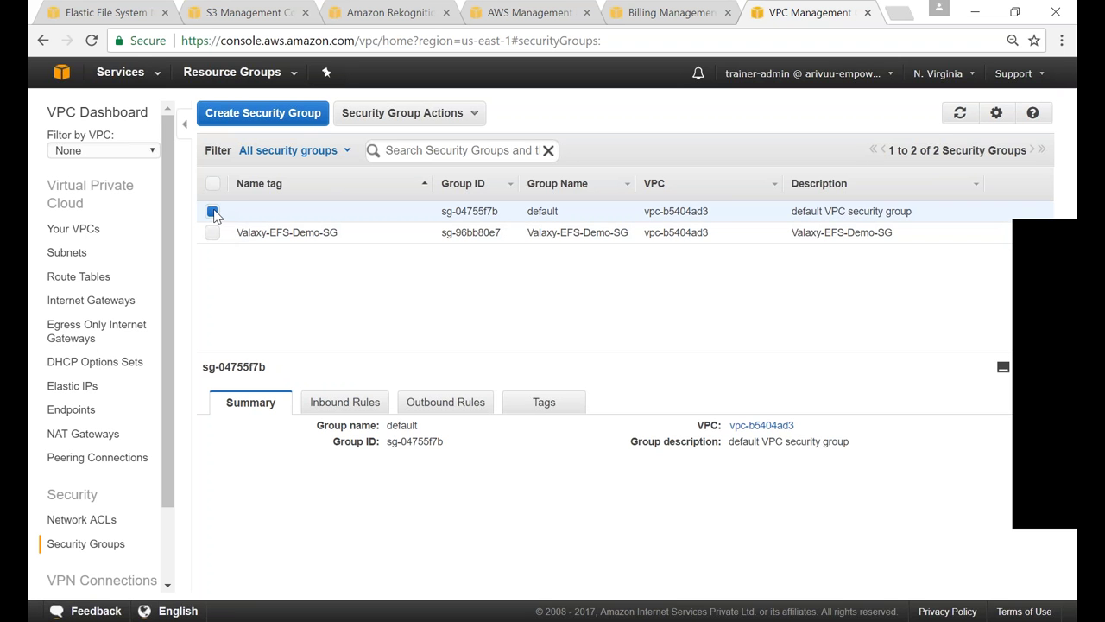
click(213, 214)
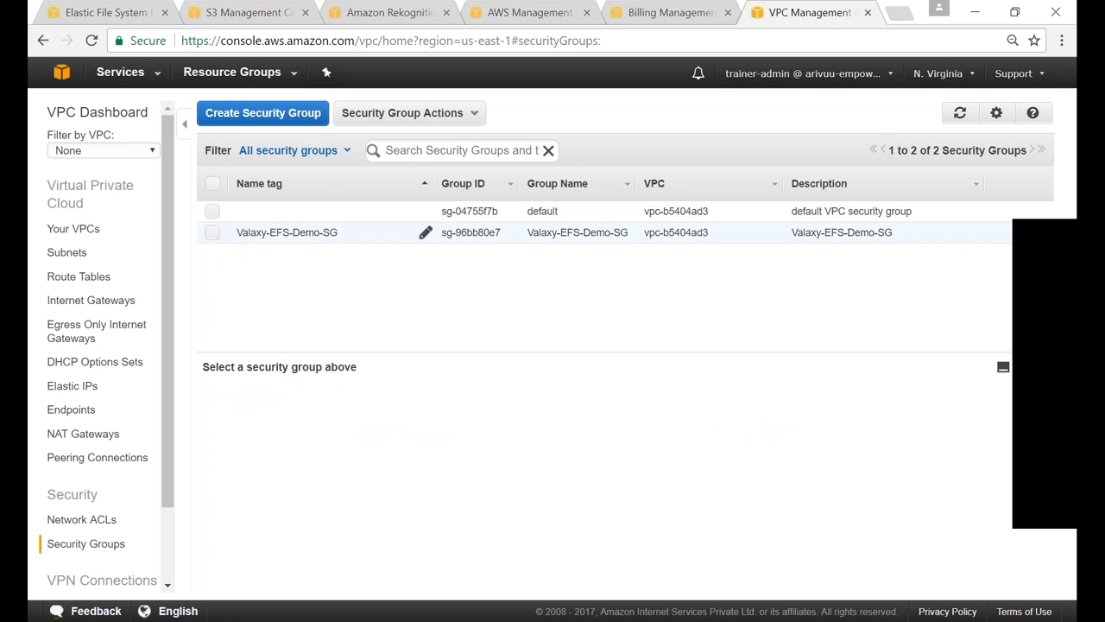
double_click(538, 213)
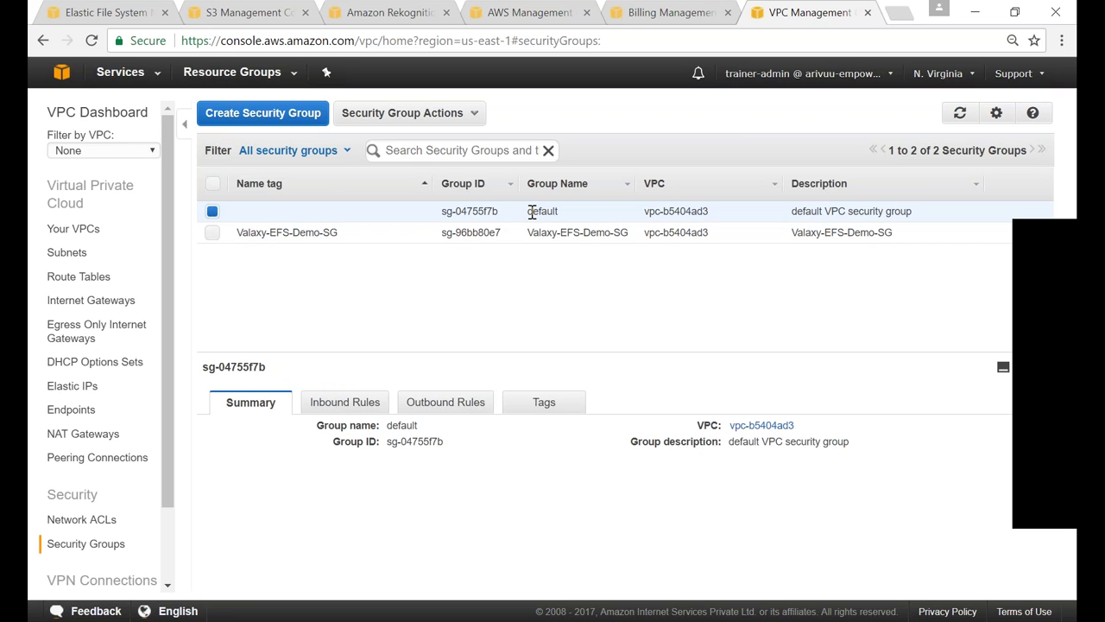
click(212, 214)
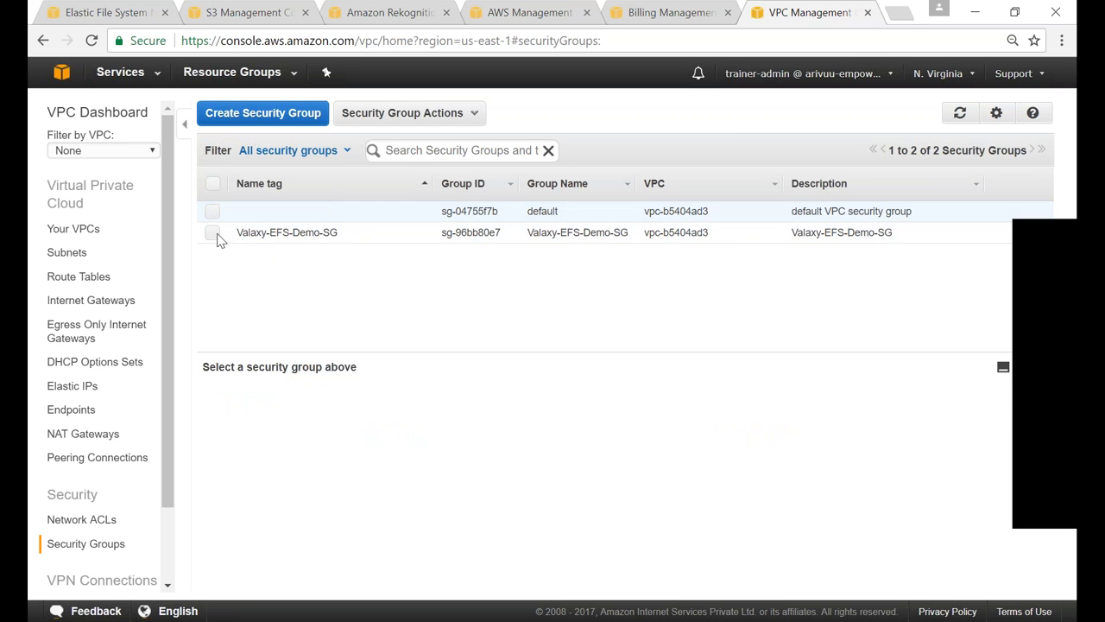
Select the Valaxy-EFS-Demo-SG security group and open its inbound rules for editing
click(213, 233)
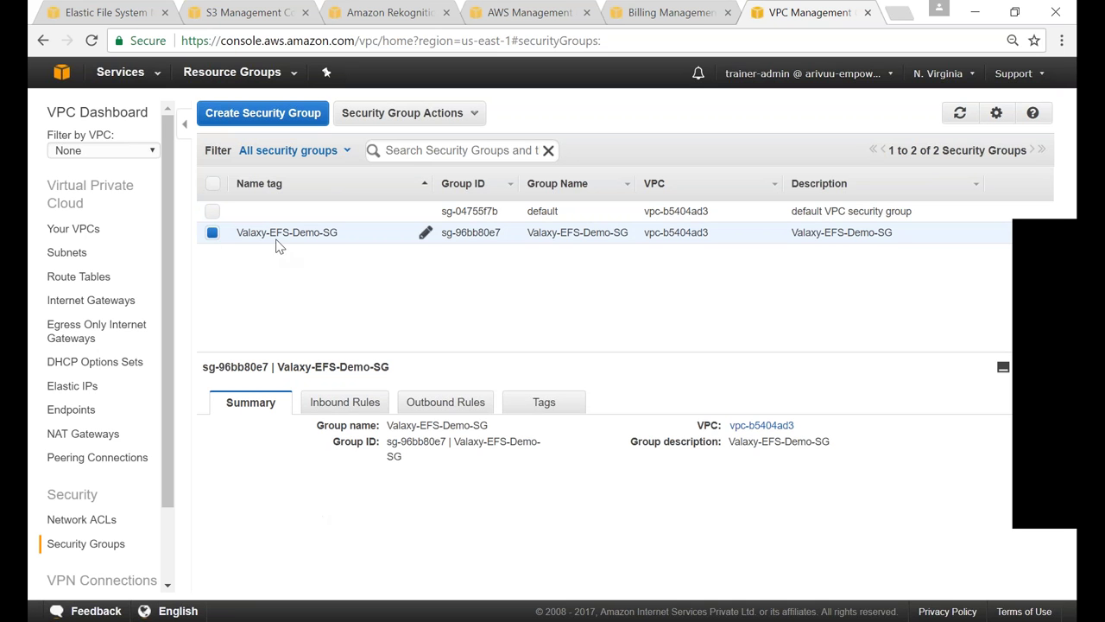
click(349, 409)
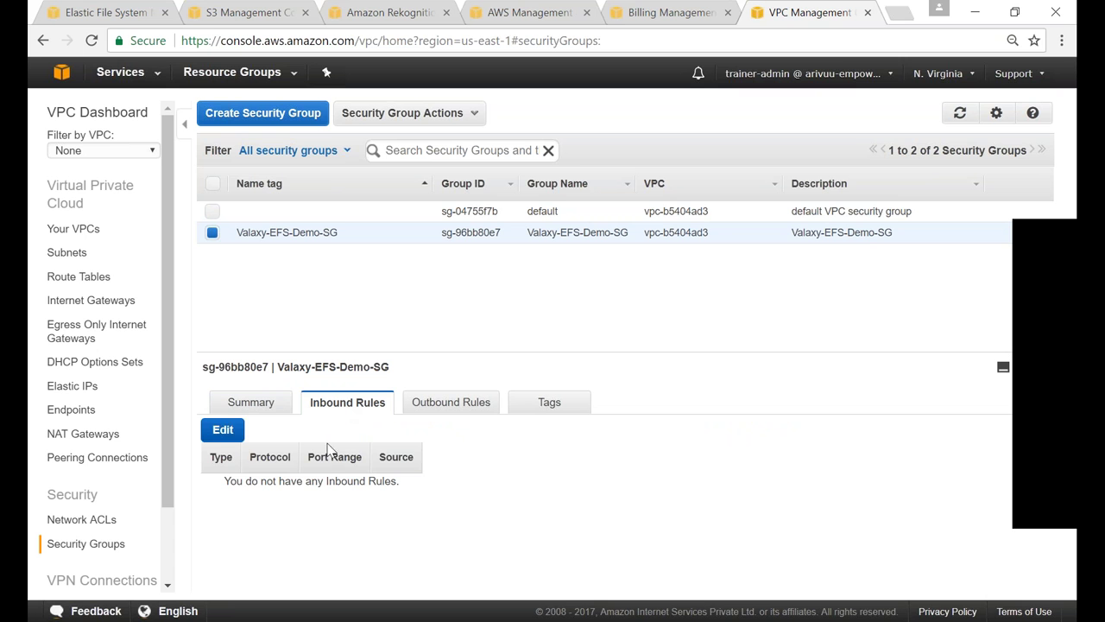
click(223, 436)
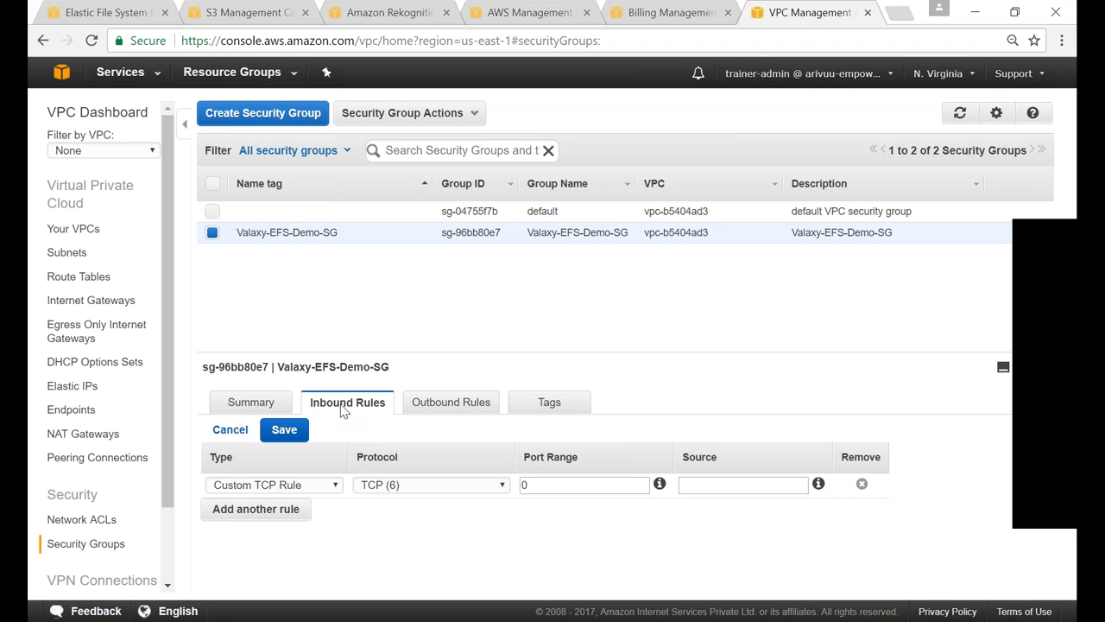
Configure the first inbound rule as ALL TCP with the Valaxy-EFS-Demo-SG group itself (sg-96bb80e7) as source
click(330, 486)
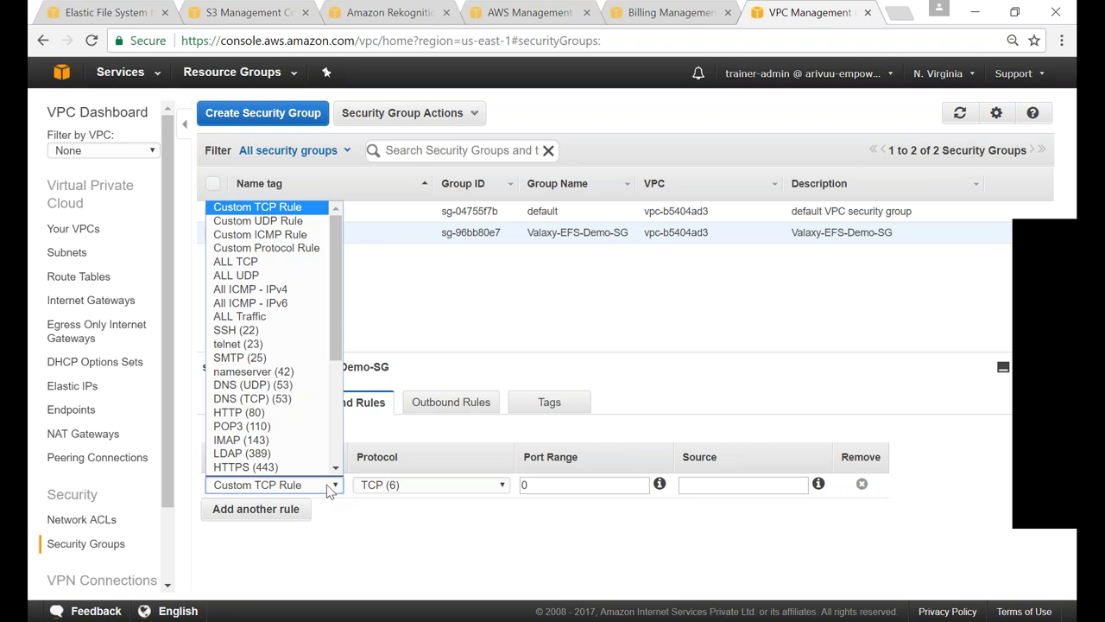
click(266, 267)
click(618, 483)
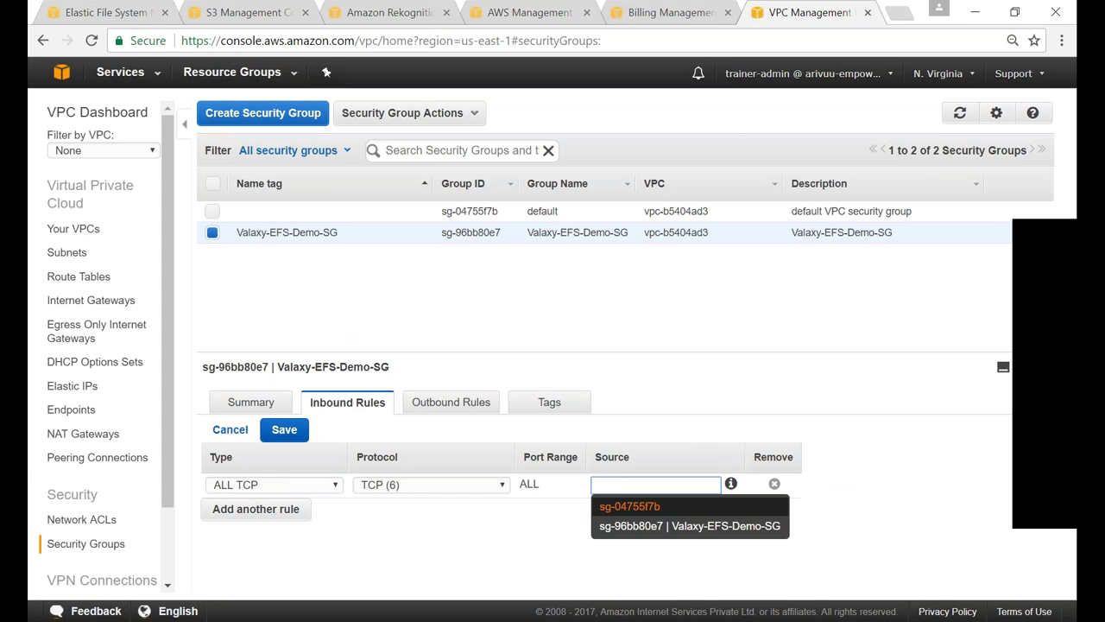
click(619, 512)
drag(619, 517, 620, 534)
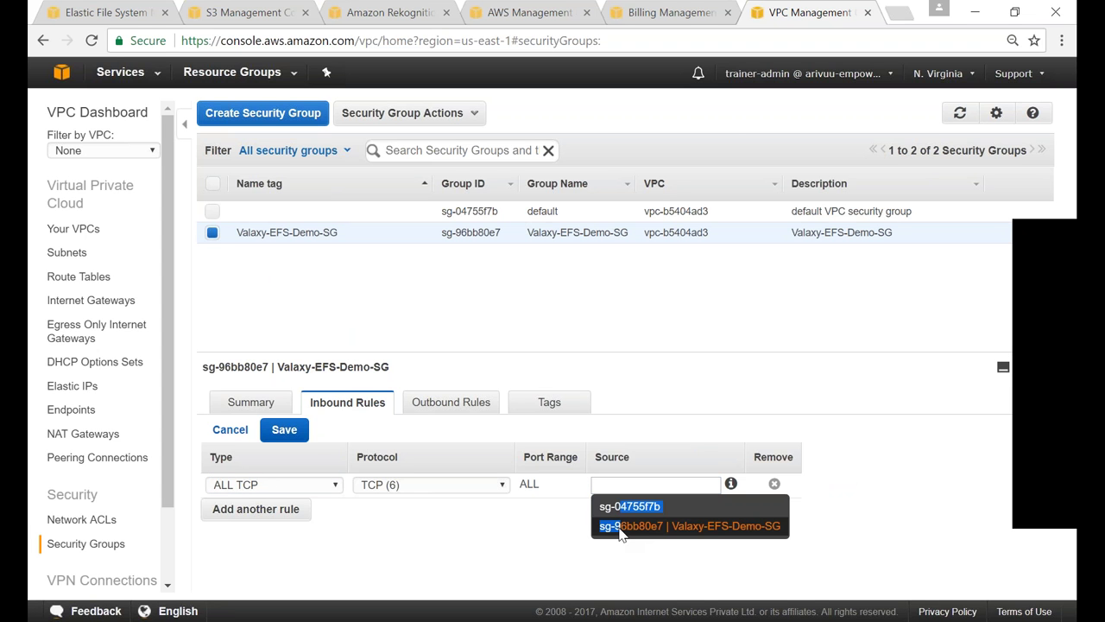
click(643, 533)
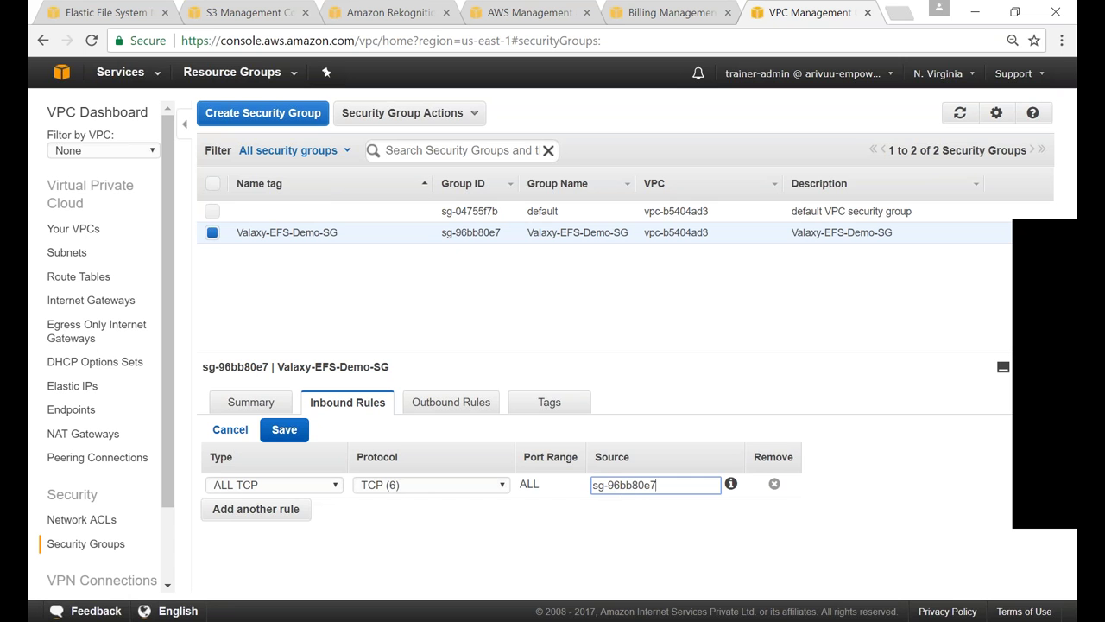
drag(595, 488, 668, 490)
click(508, 526)
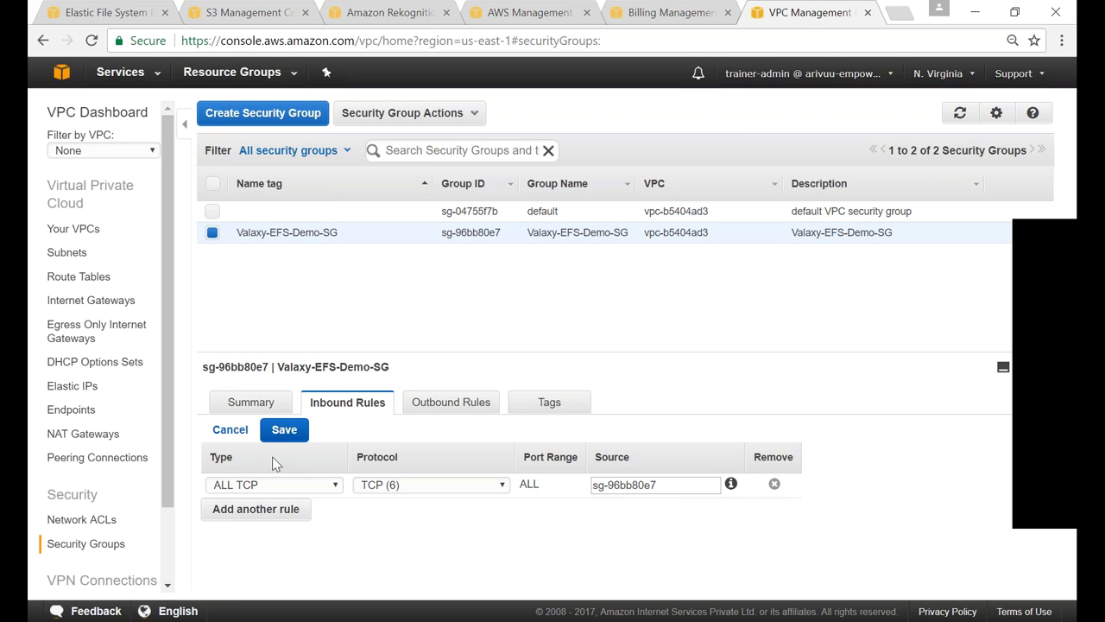
Add a second inbound rule for SSH (22) with source 0.0.0.0/0
click(285, 438)
click(279, 522)
click(278, 510)
key(s)
key(Return)
click(609, 510)
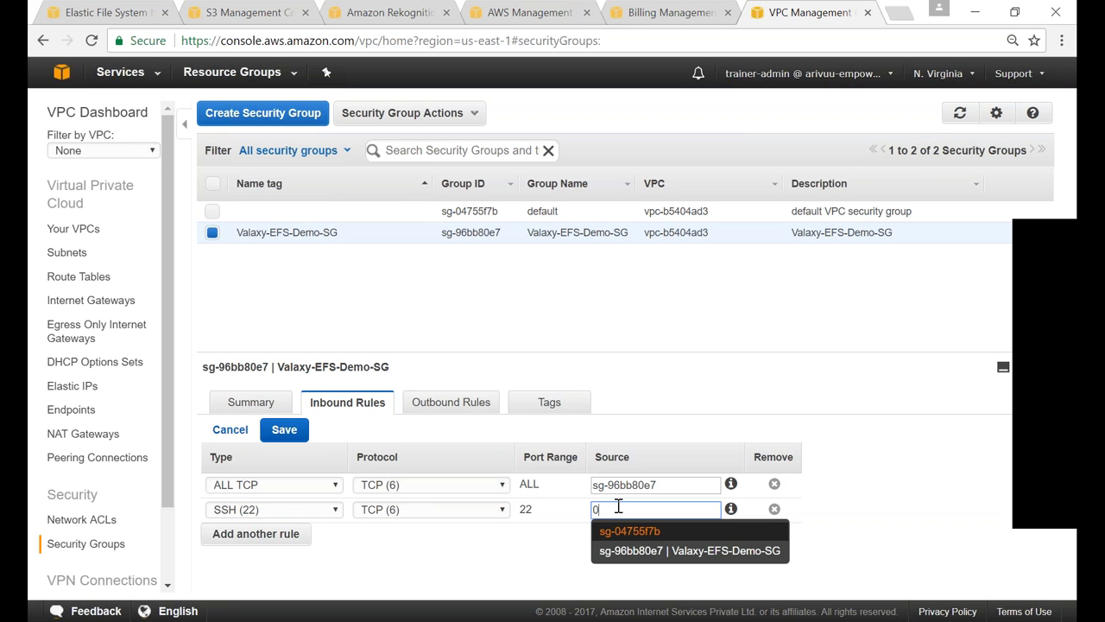
text(.0.0.0)
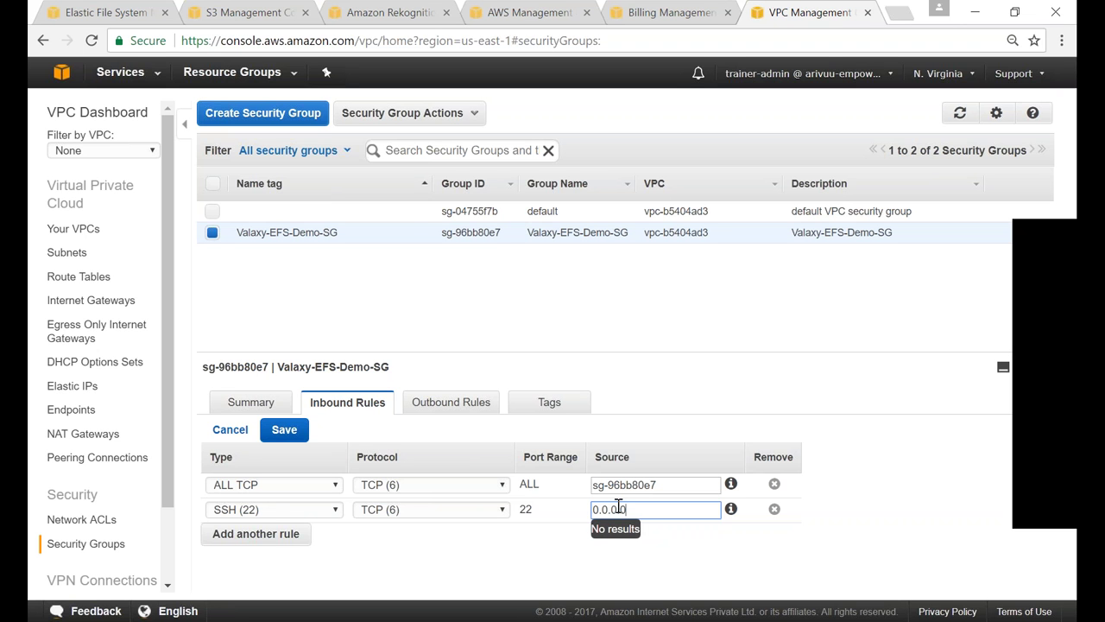
text(/0)
drag(649, 511, 584, 518)
click(488, 567)
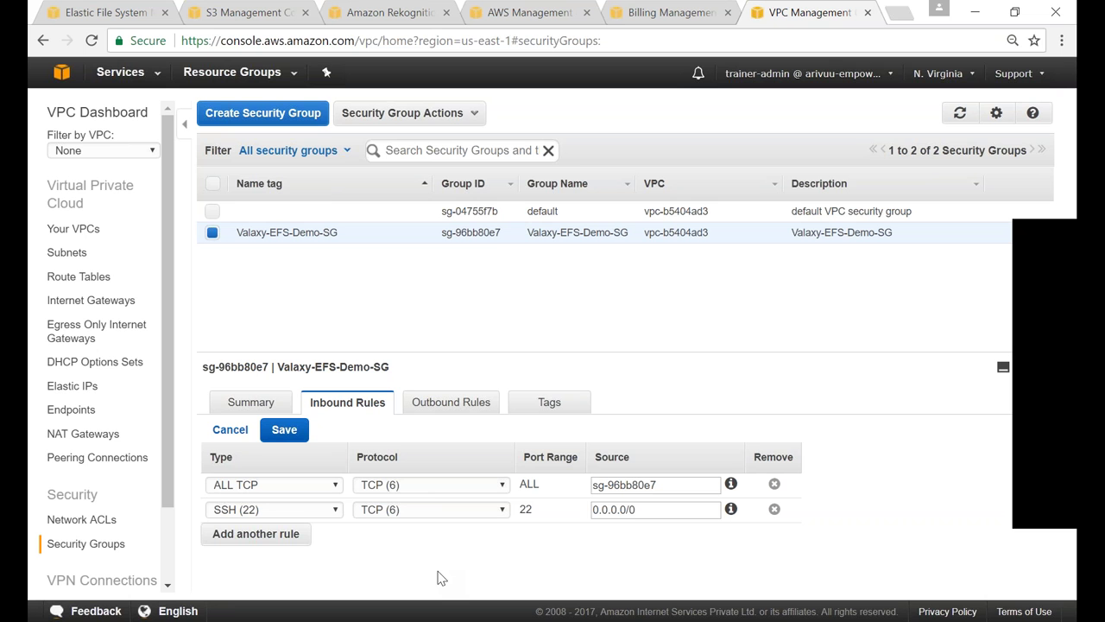
drag(664, 510, 583, 510)
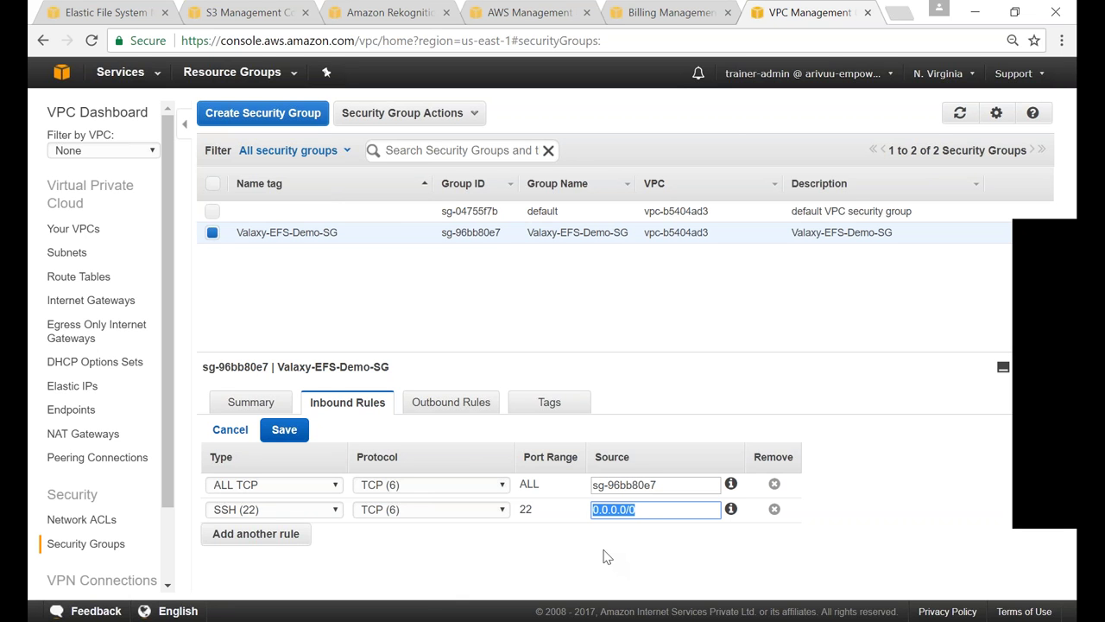
drag(649, 511, 572, 553)
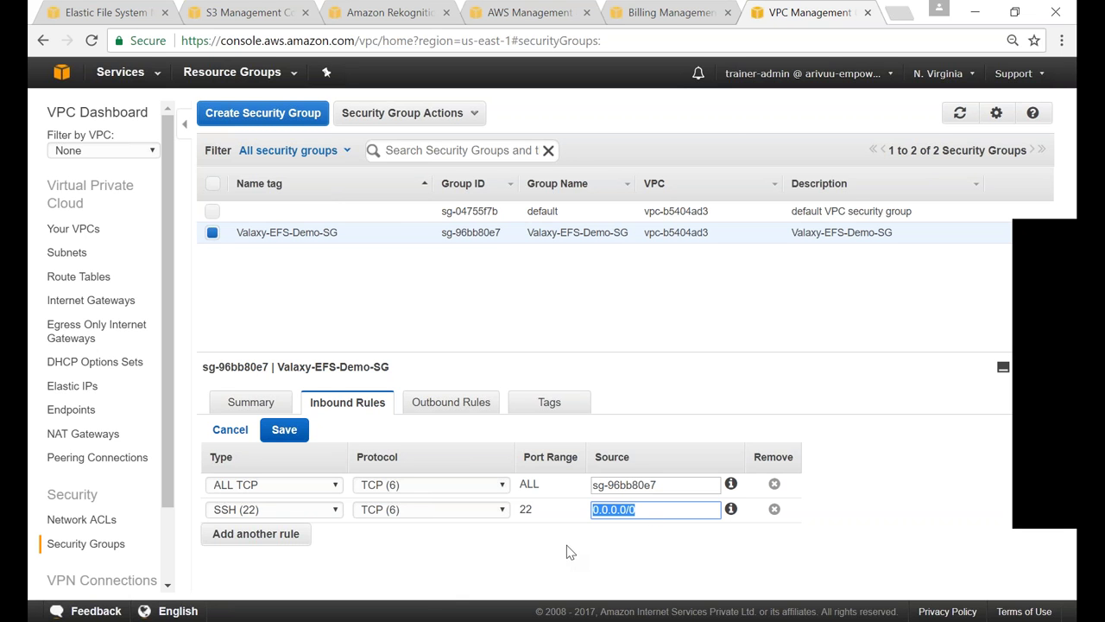
click(350, 582)
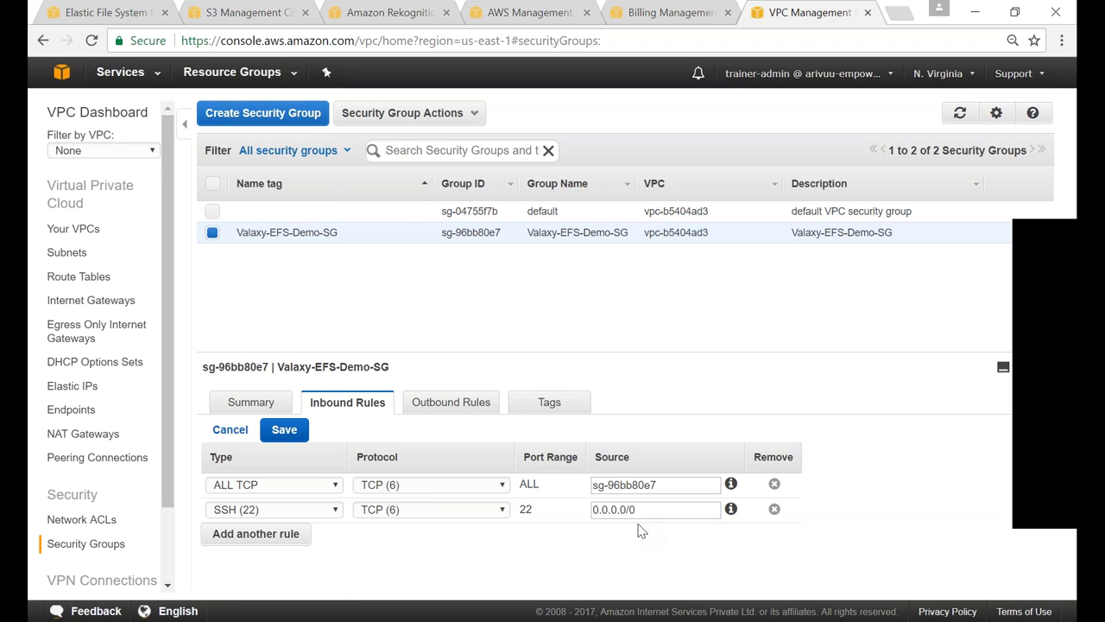
drag(648, 512, 484, 529)
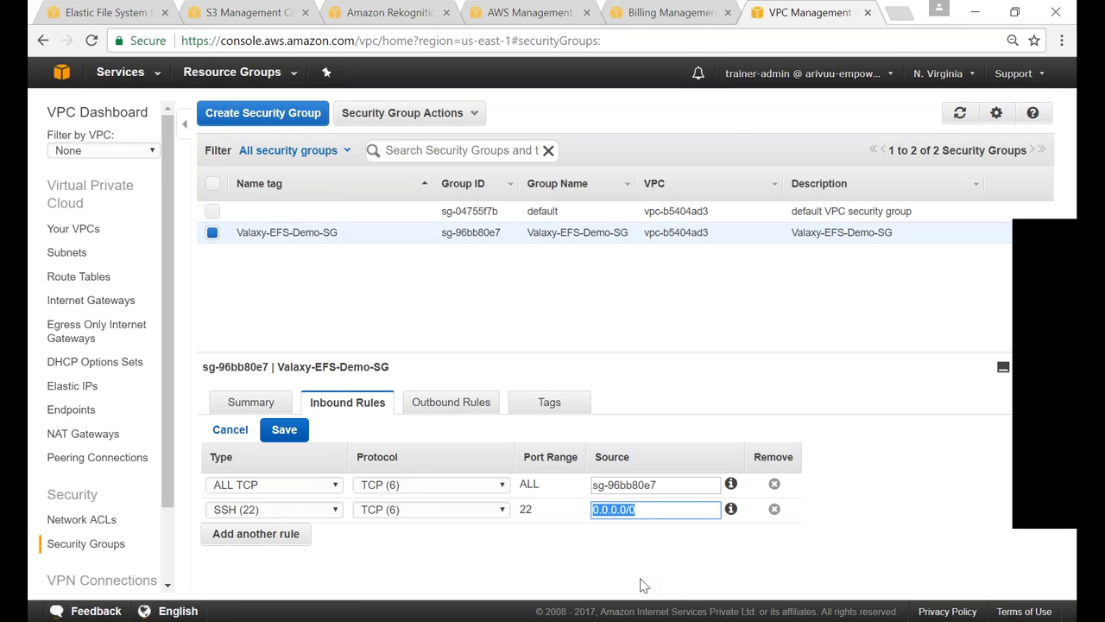
Save the inbound rules of the Valaxy-EFS-Demo-SG security group and review its outbound rule's type, protocol, port range and destination
click(292, 434)
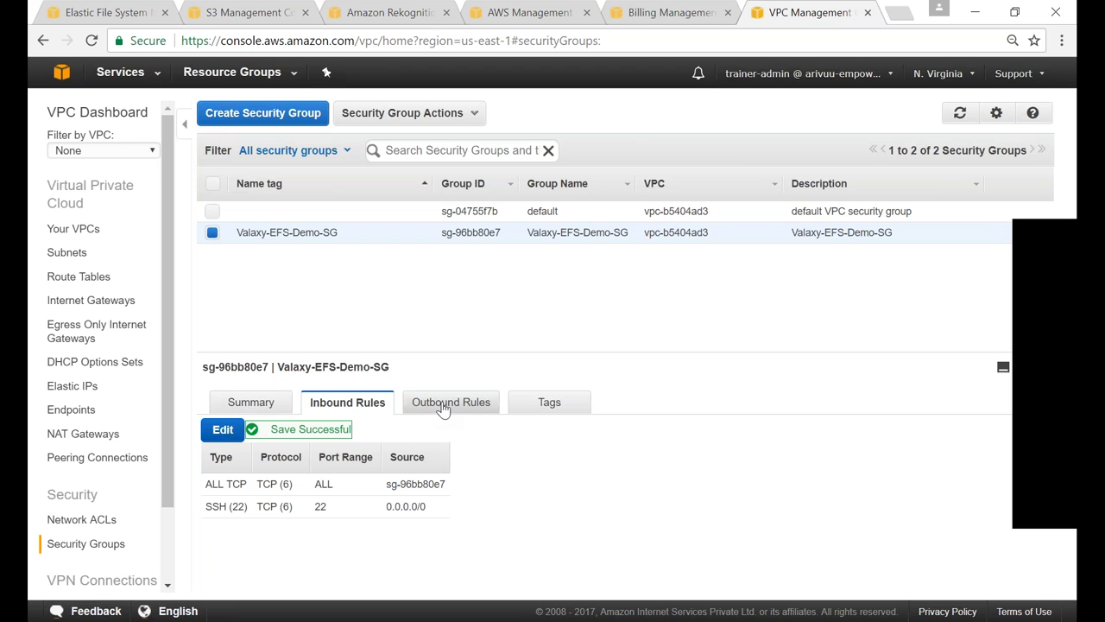
click(443, 405)
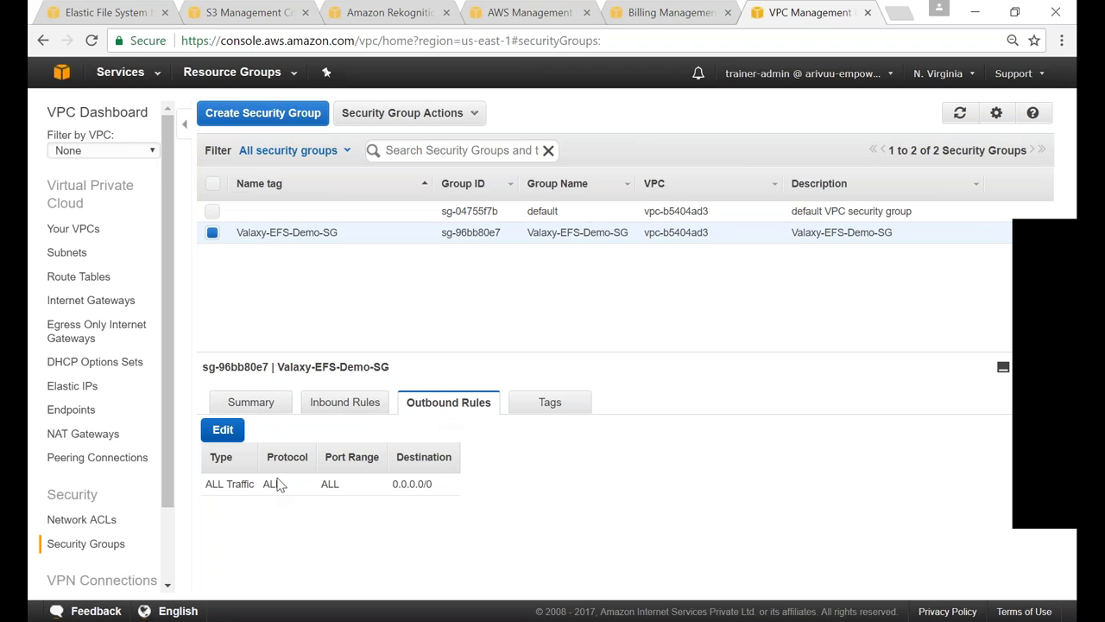
drag(208, 483, 265, 484)
double_click(271, 484)
double_click(330, 484)
drag(393, 486, 446, 486)
click(562, 516)
Return to the Elastic File System console, reload the session, and start creating a file system in the default VPC vpc-b5404ad3
click(95, 13)
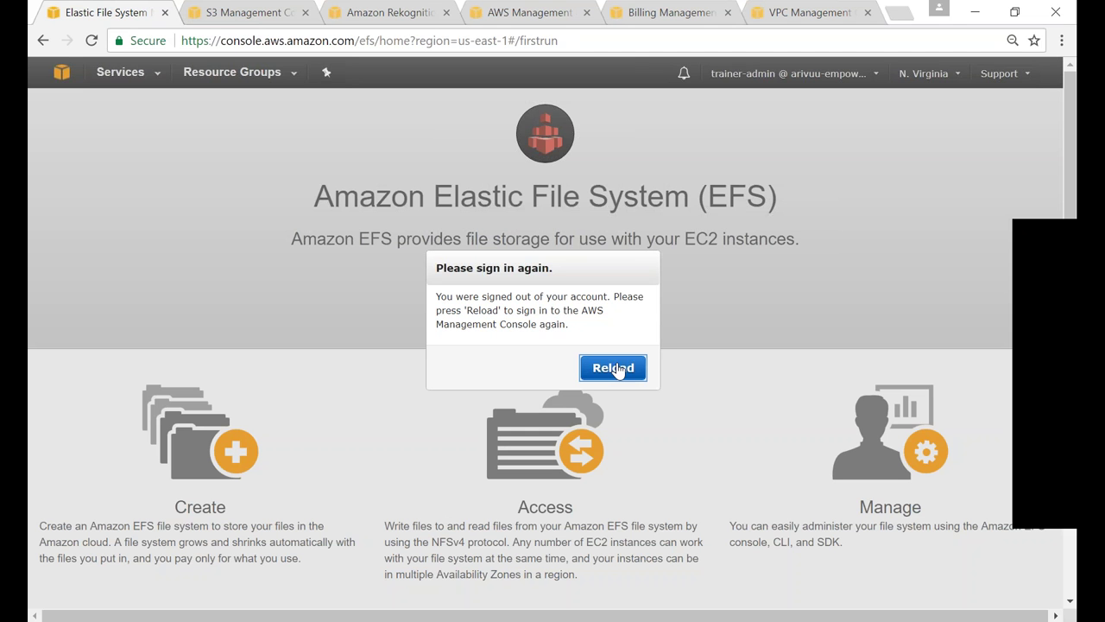
click(616, 369)
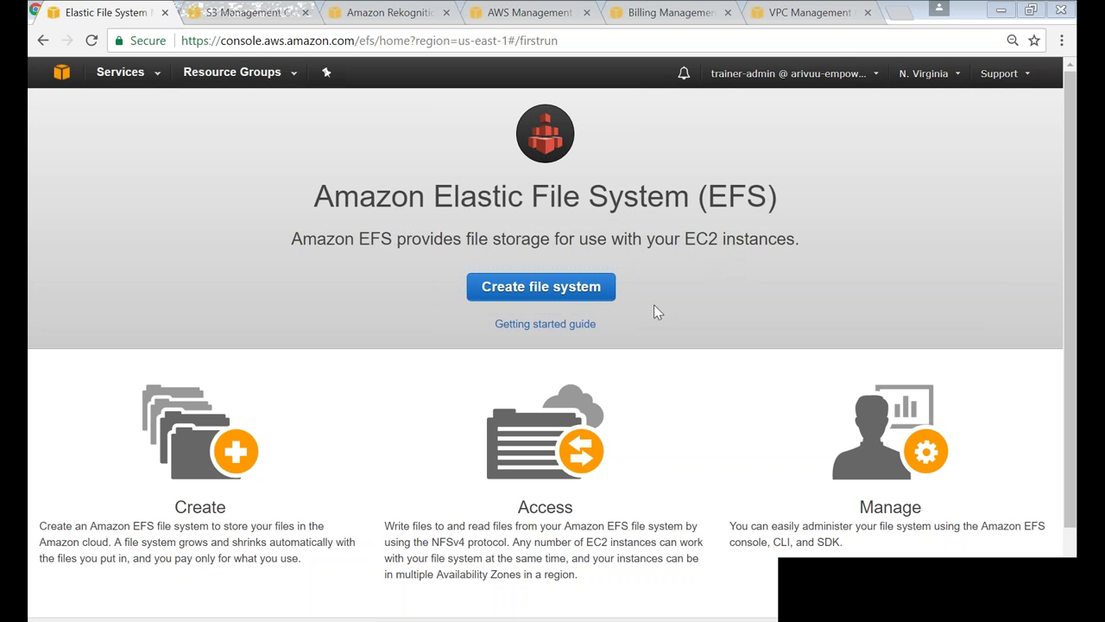
click(520, 289)
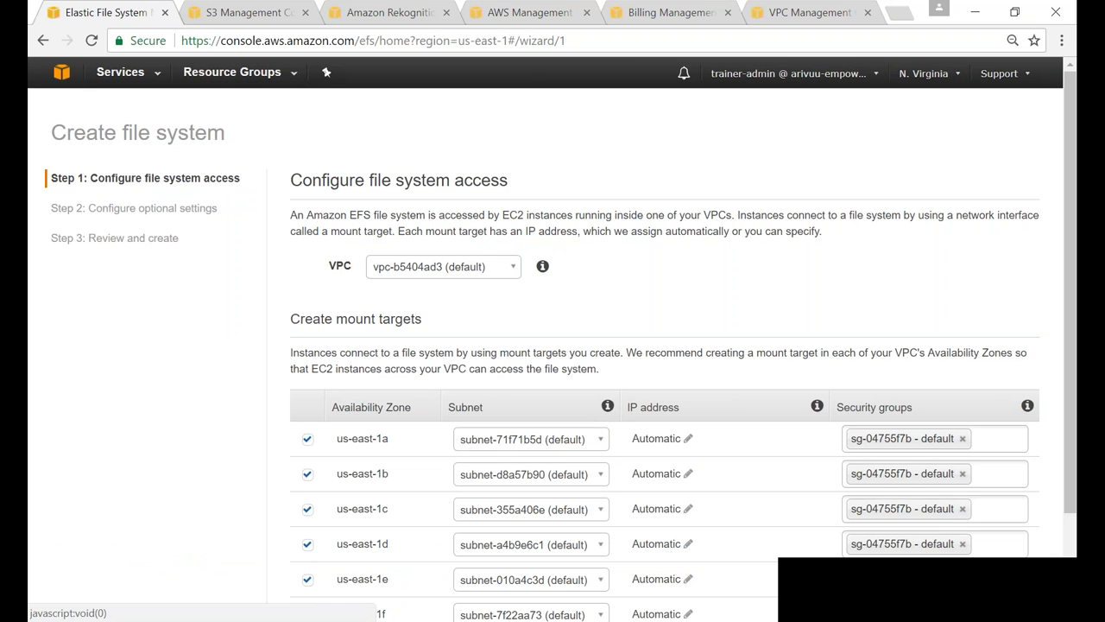
click(494, 270)
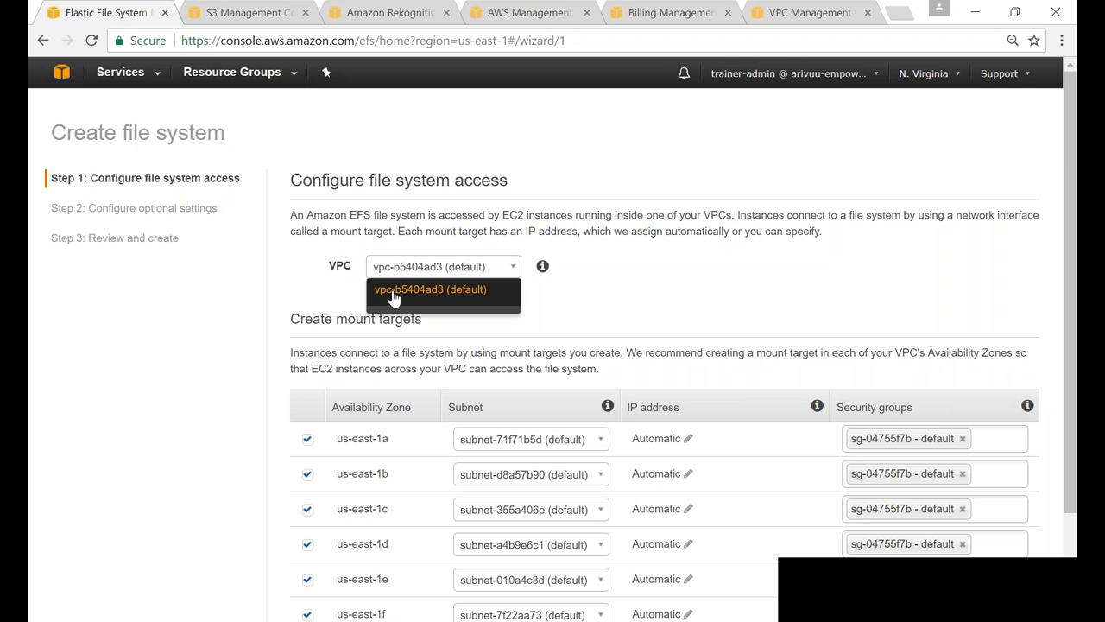
click(460, 298)
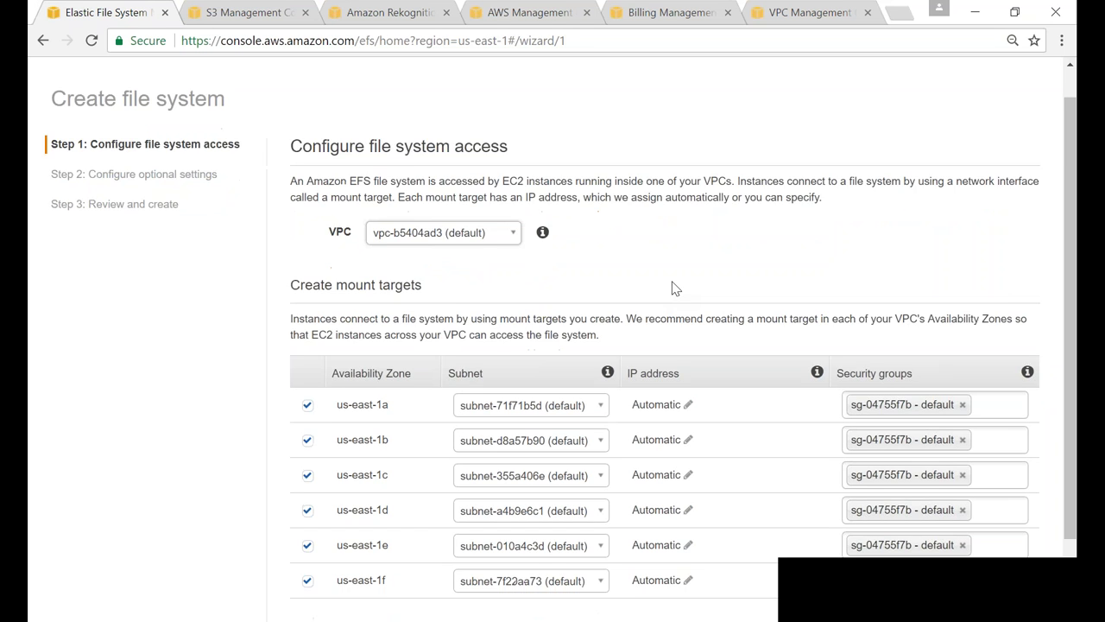
Exclude the us-east-1d, us-east-1e and us-east-1f availability zones from the mount targets
scroll(672, 285, down, 3)
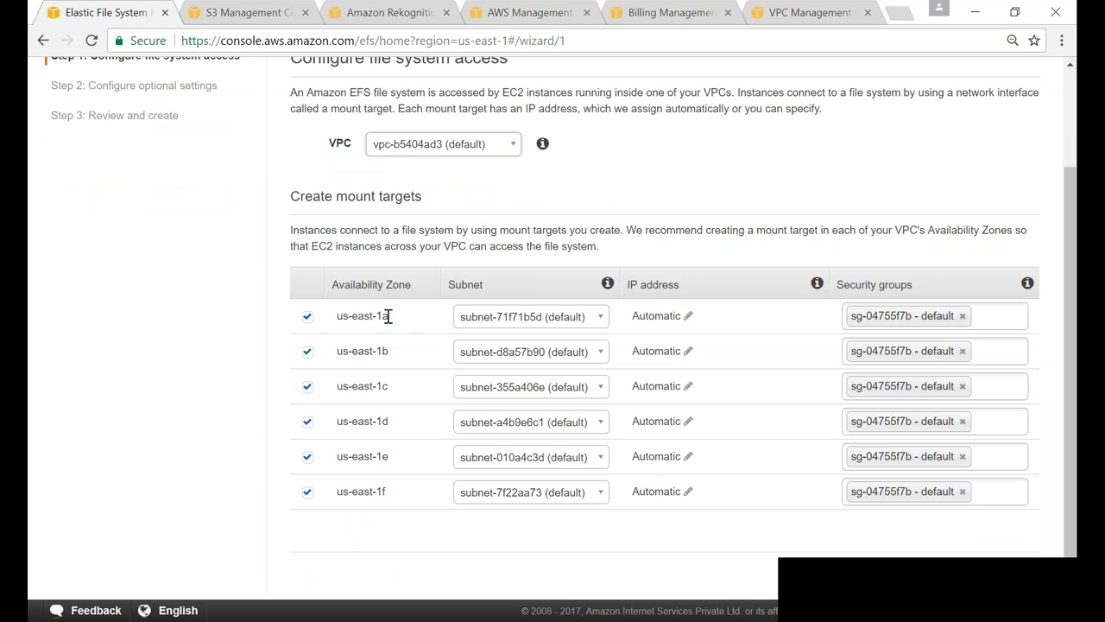
click(307, 423)
click(308, 457)
click(307, 493)
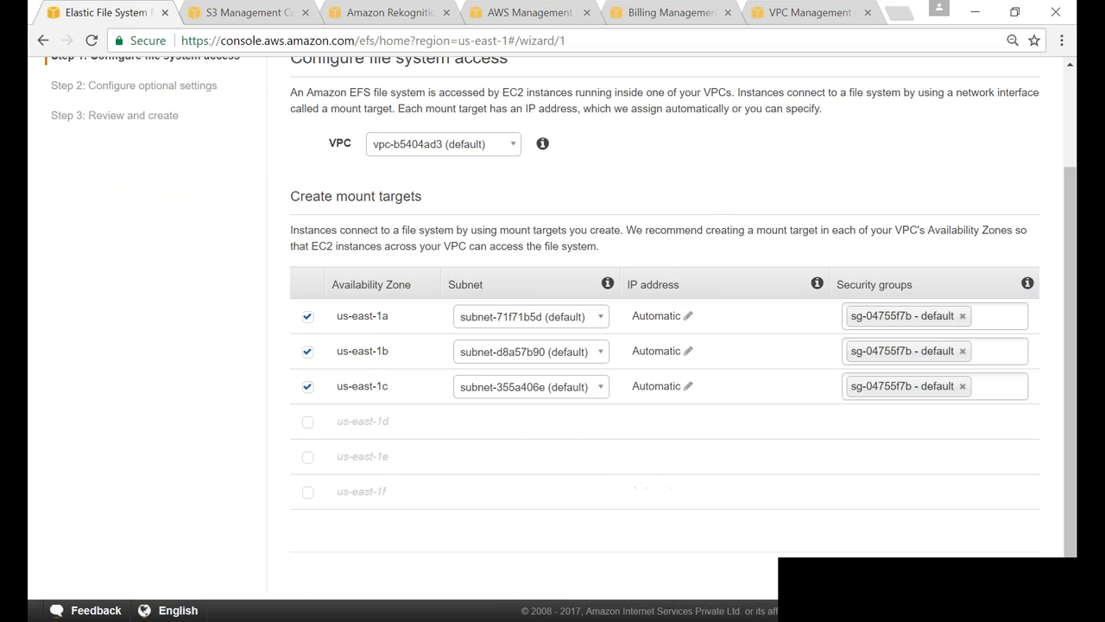
Replace the default security group on the us-east-1a mount target with sg-96bb80e7 - Valaxy-EFS-Demo-SG
click(983, 316)
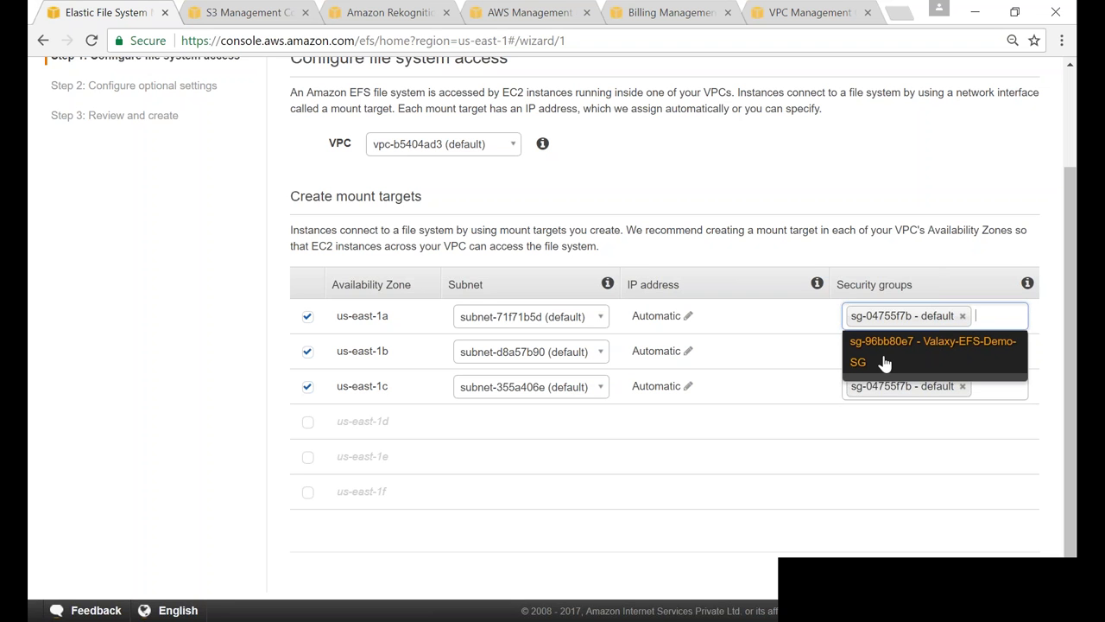
click(963, 317)
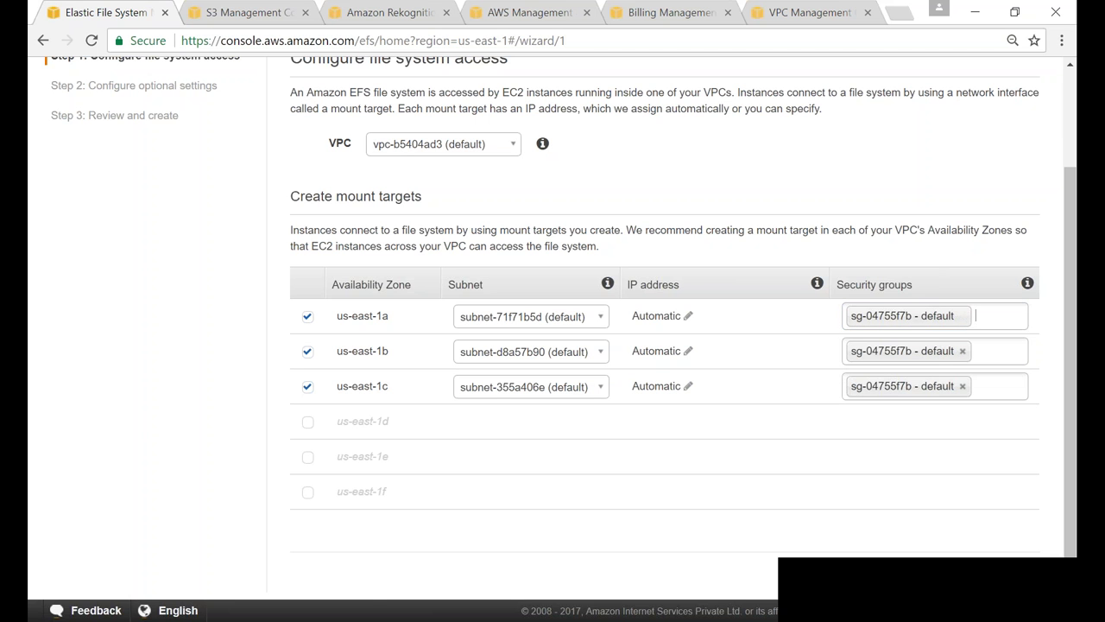
click(962, 317)
click(968, 318)
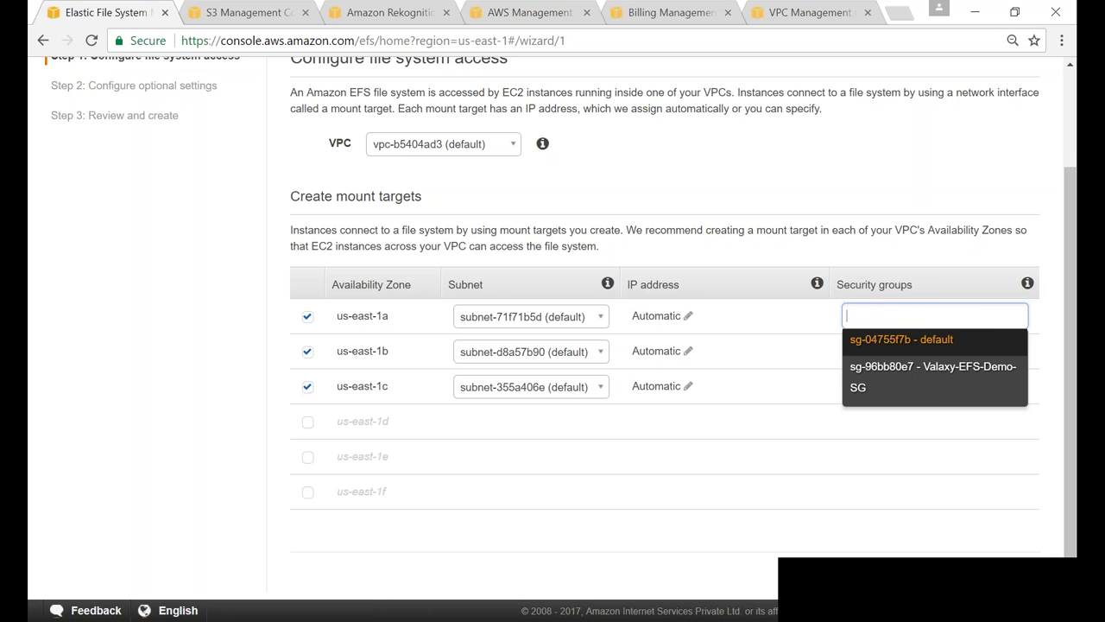
click(941, 373)
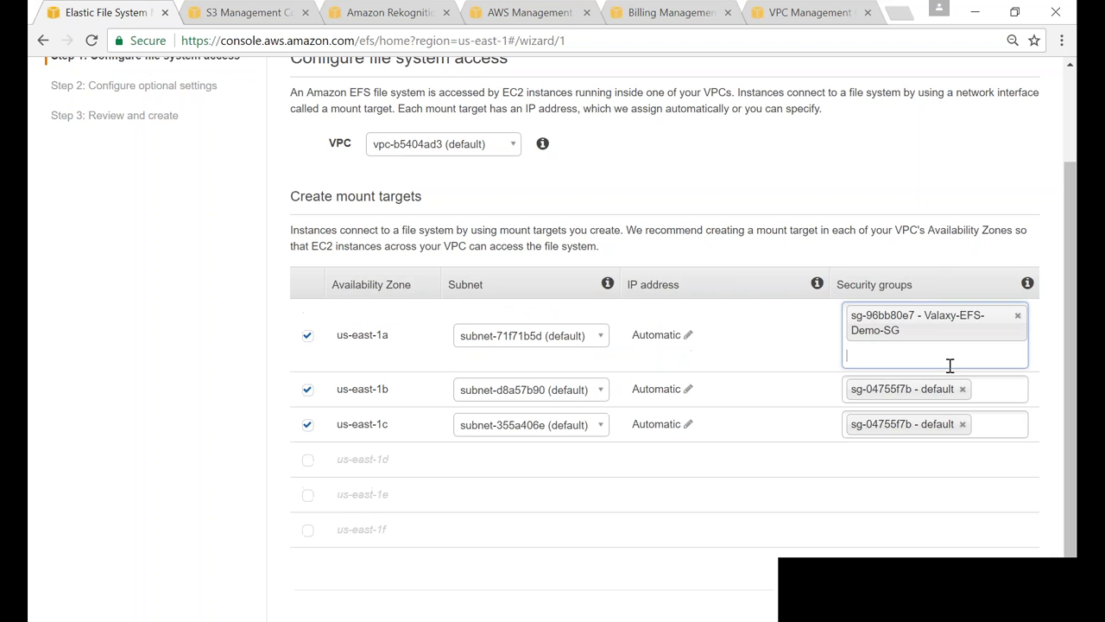
Replace the default security group with Valaxy-EFS-Demo-SG on the us-east-1b and us-east-1c mount targets and continue to the optional settings
click(963, 389)
click(961, 424)
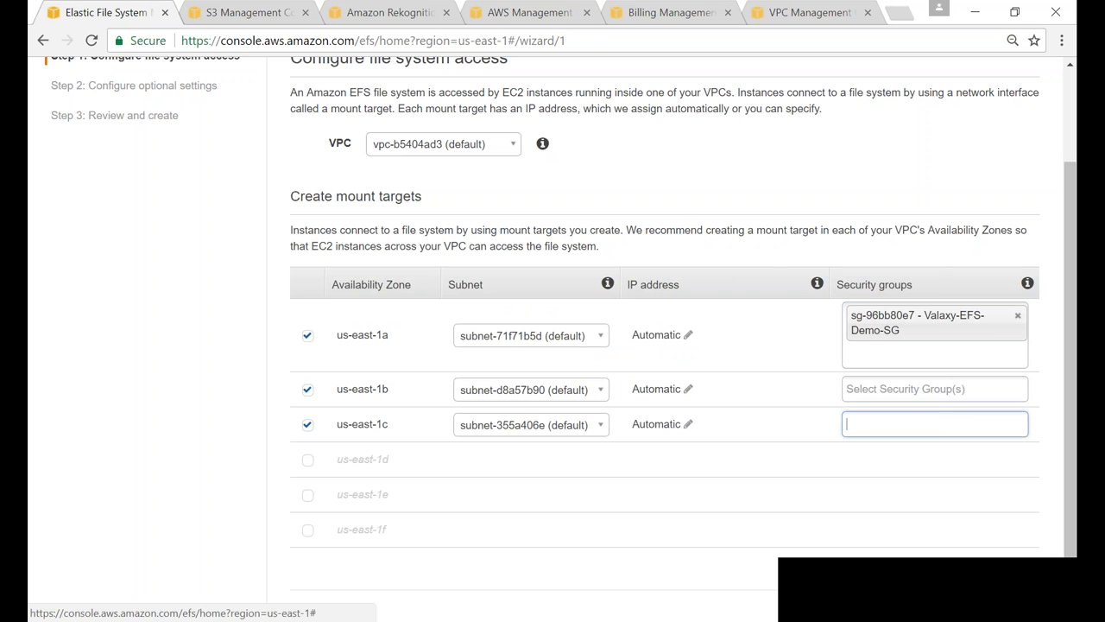
click(963, 397)
click(937, 444)
click(936, 430)
click(952, 457)
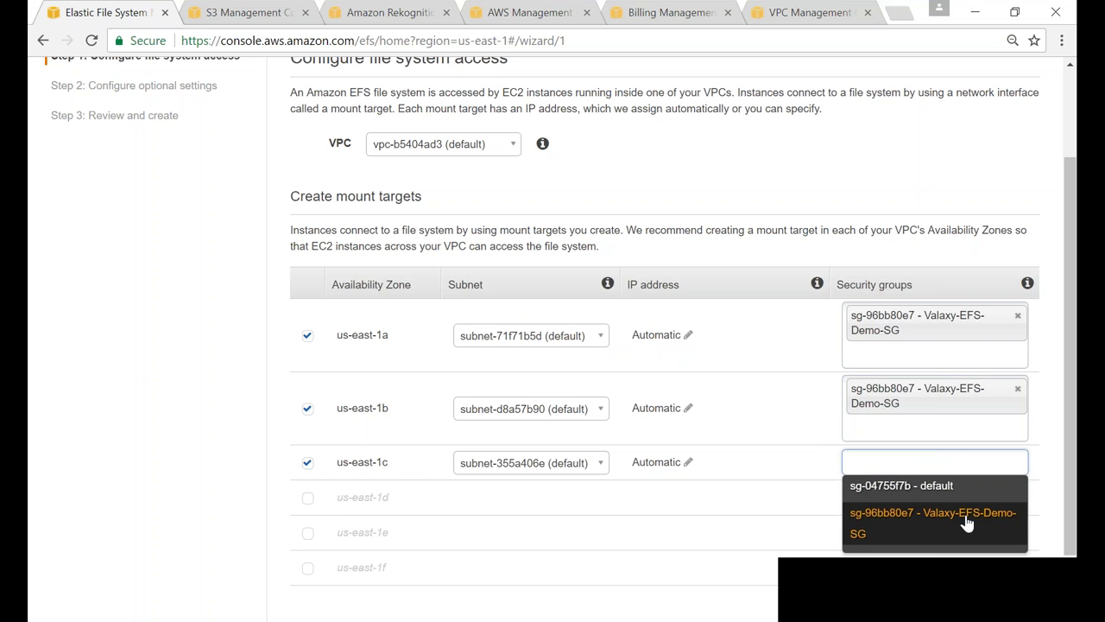
click(967, 525)
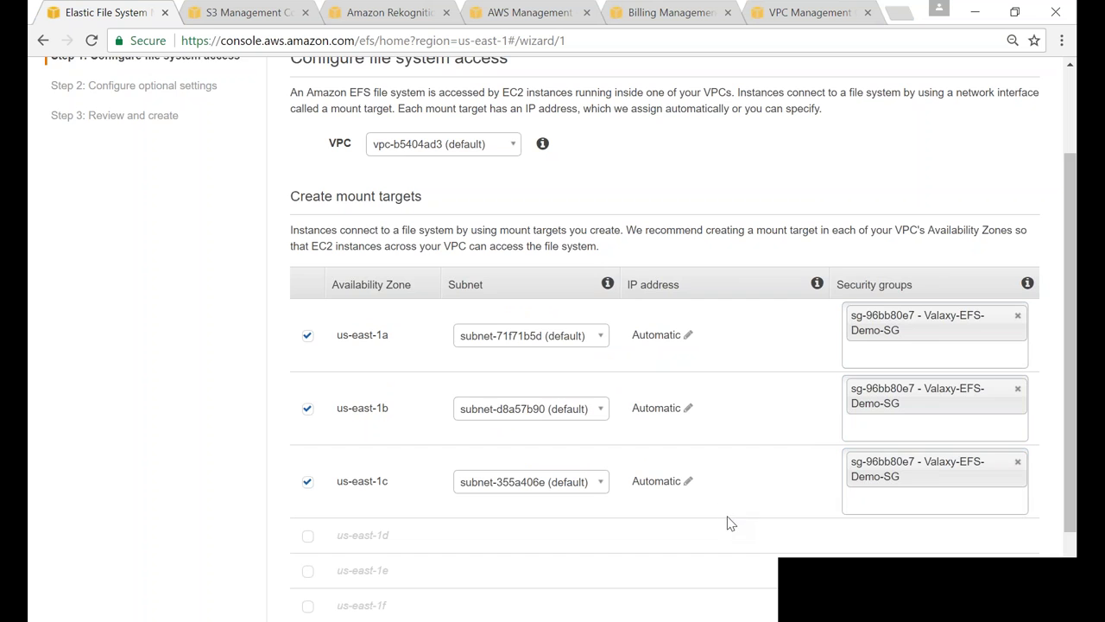
scroll(724, 506, down, 2)
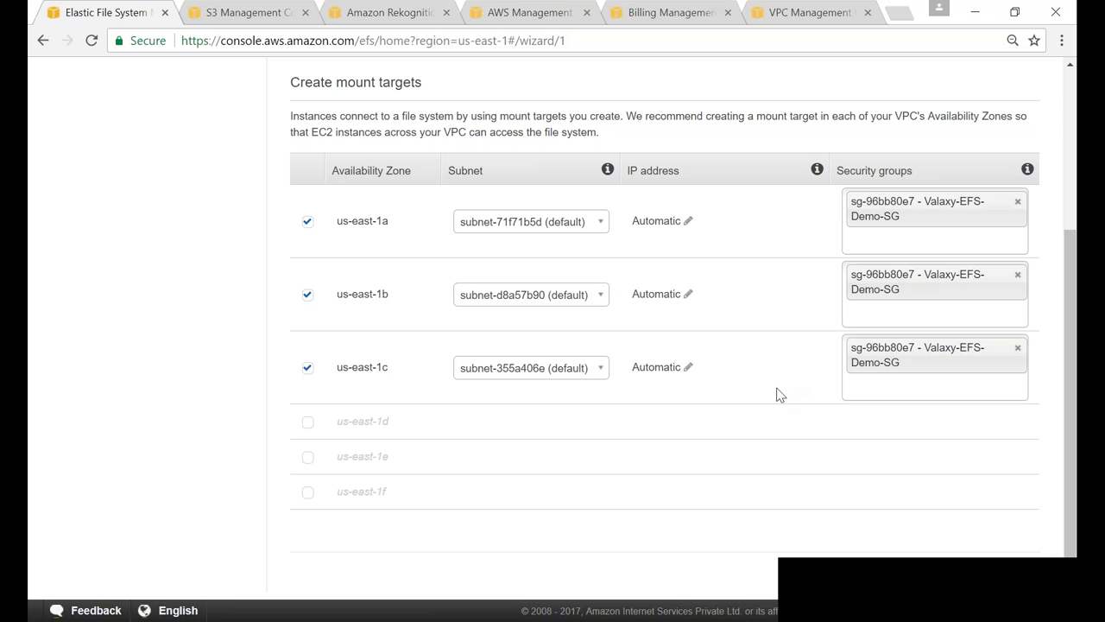
click(1013, 579)
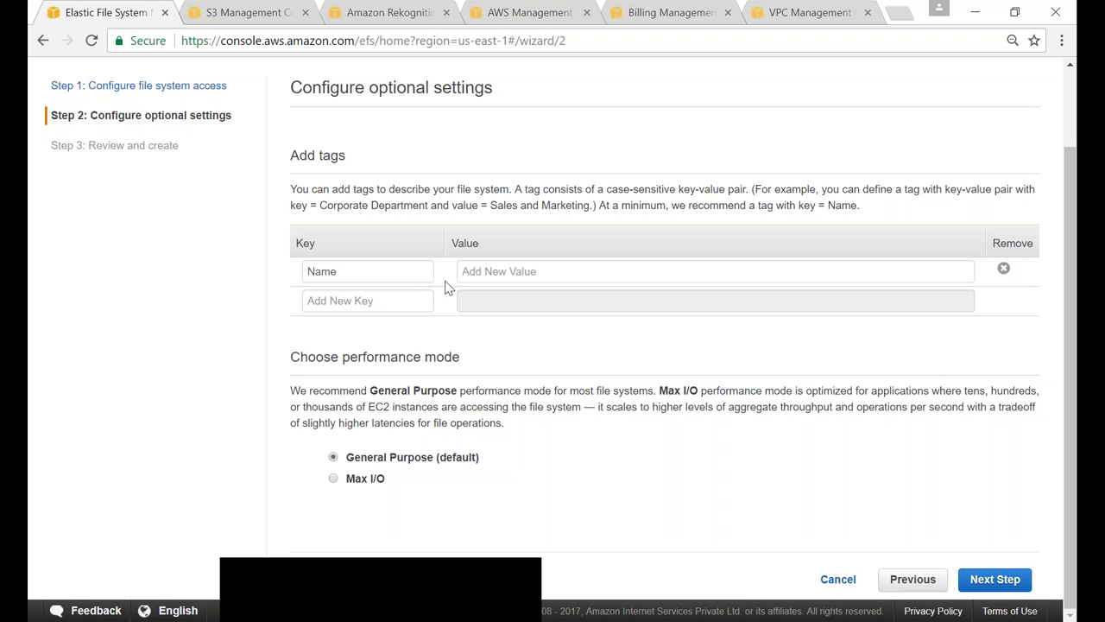
Set the file system's Name tag to Valaxy-EFS-Demo, keep General Purpose performance mode, and continue to the review
click(409, 272)
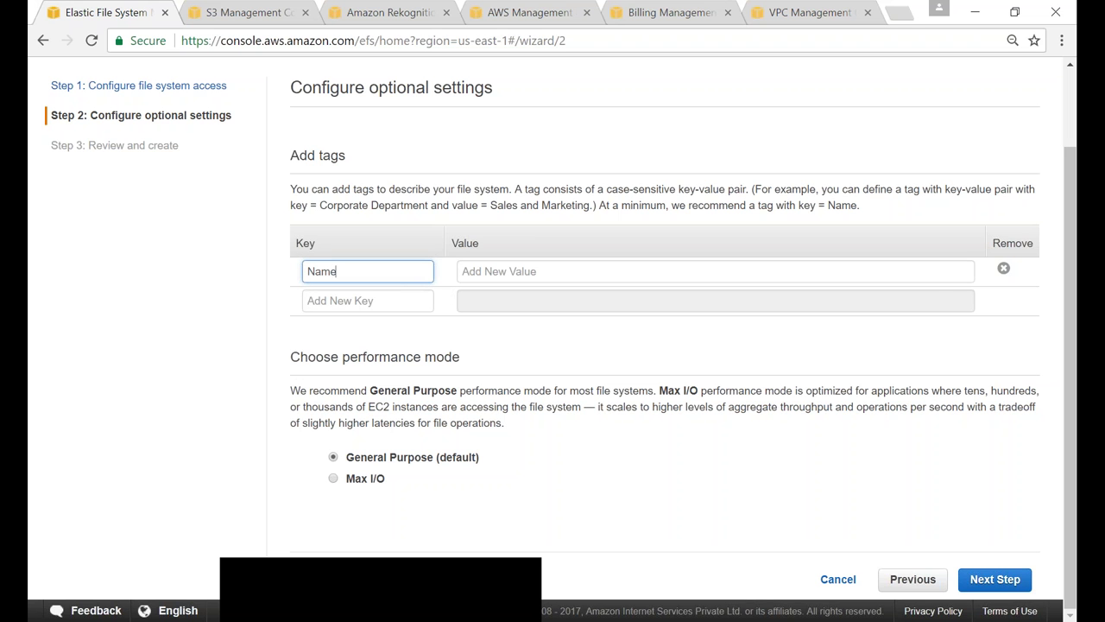
click(483, 271)
text(Valaxy-EFS-Demo-)
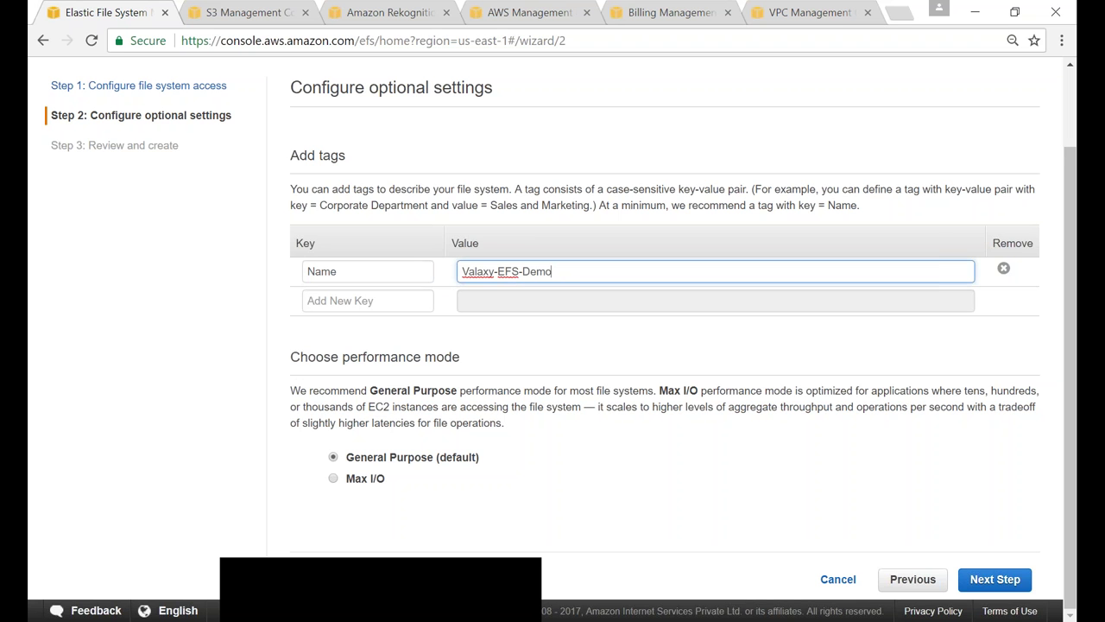
click(1012, 583)
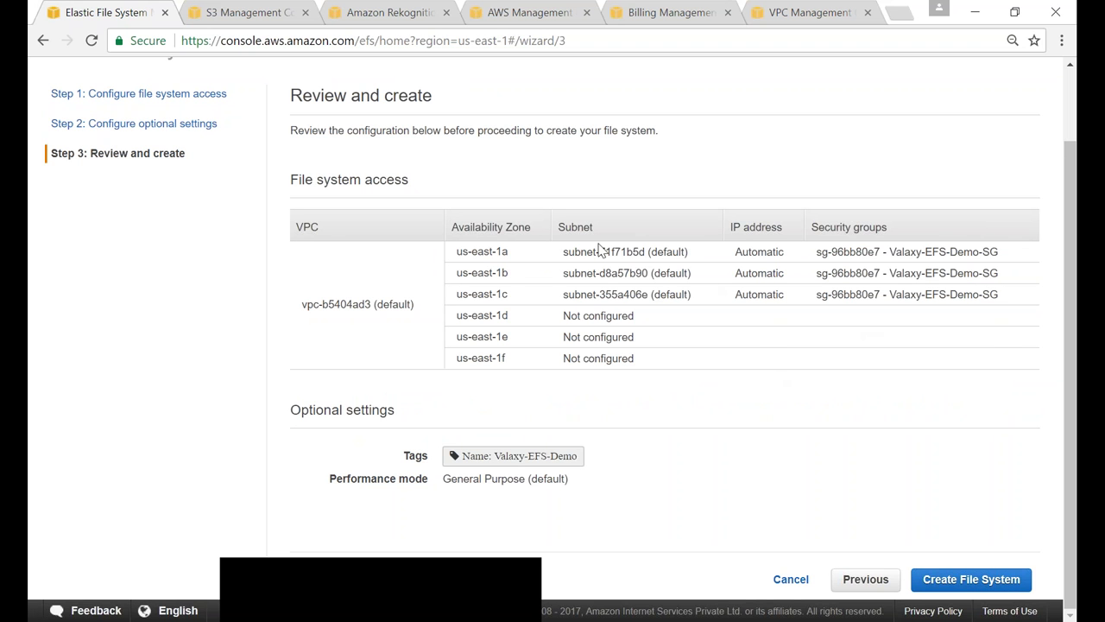
Review the subnets and security groups of the configured mount targets and create the file system
drag(615, 257, 666, 293)
click(850, 279)
drag(822, 274, 949, 276)
drag(823, 294, 982, 299)
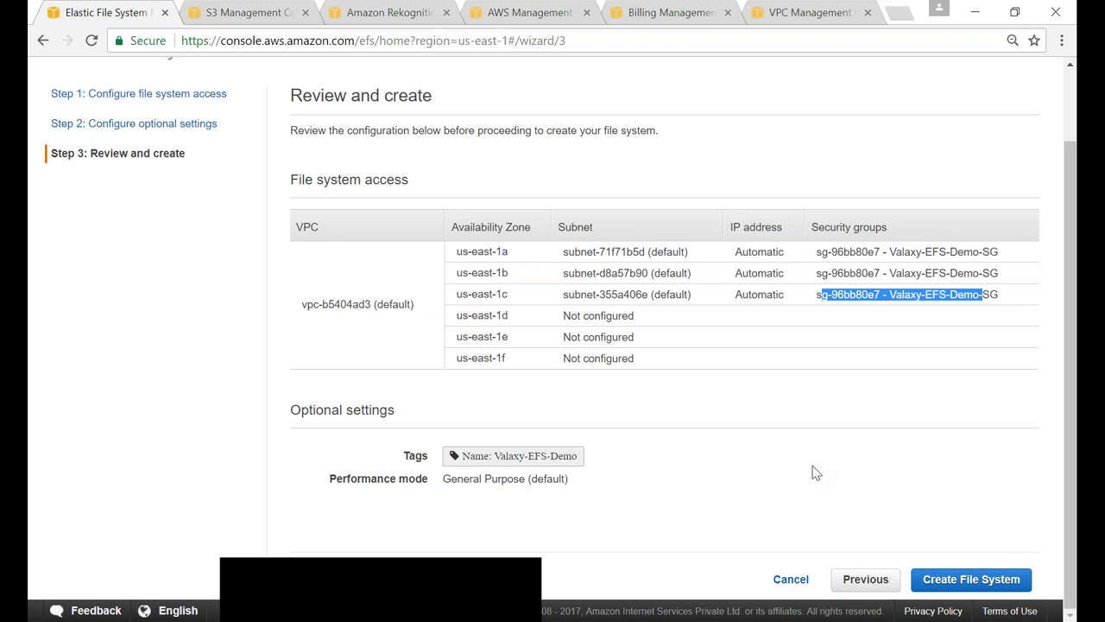
click(837, 319)
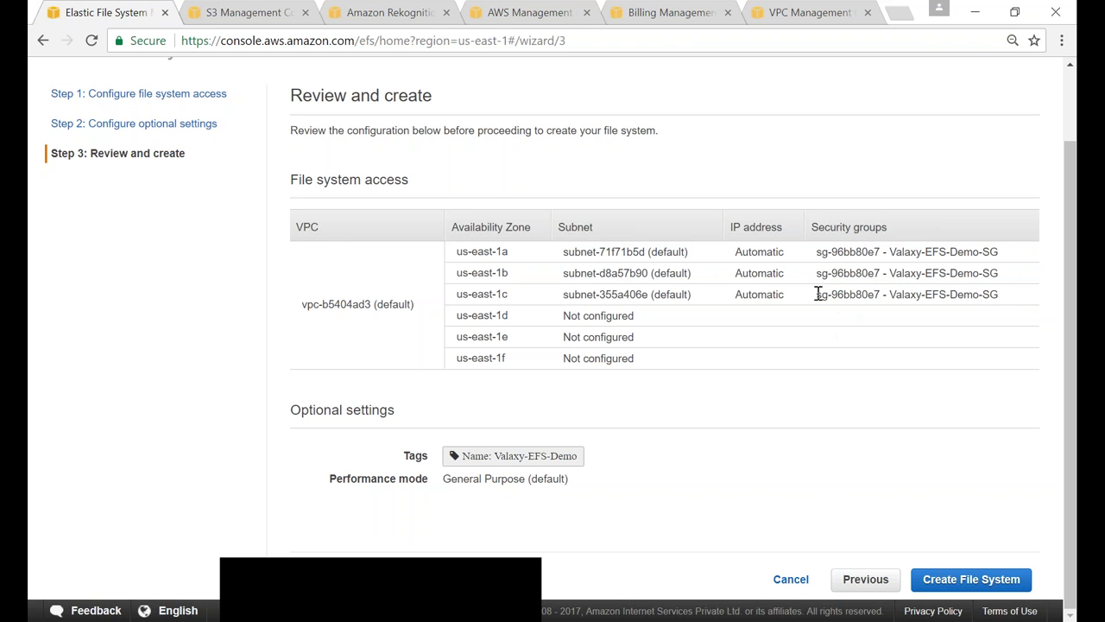
drag(816, 297, 878, 297)
click(831, 504)
click(976, 583)
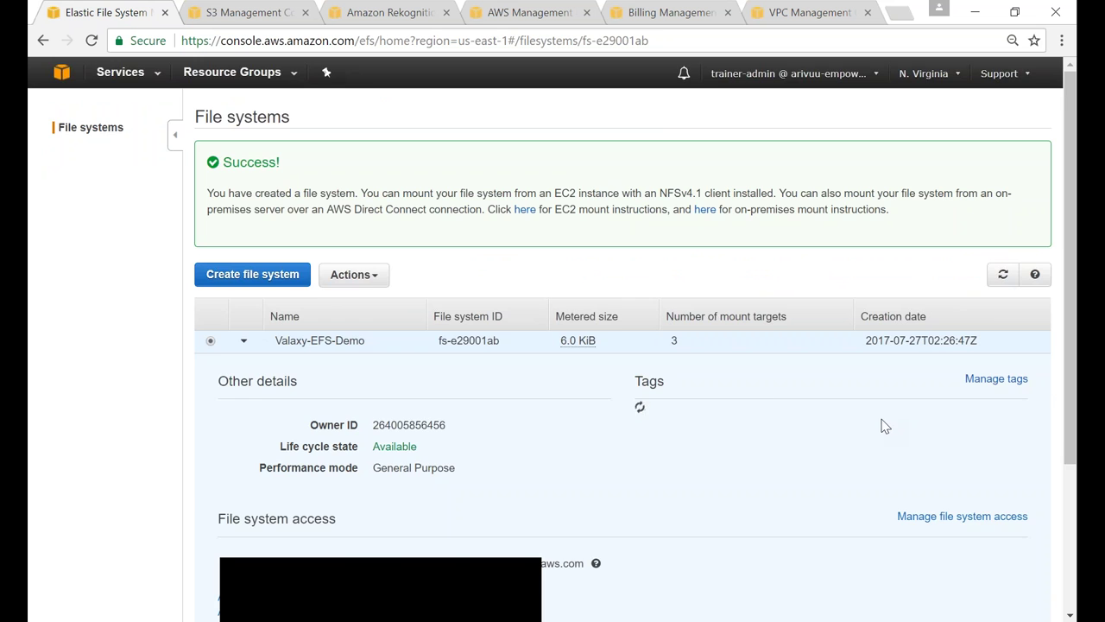
Examine the life cycle states of the three mount targets and of the Valaxy-EFS-Demo file system itself
scroll(869, 422, down, 3)
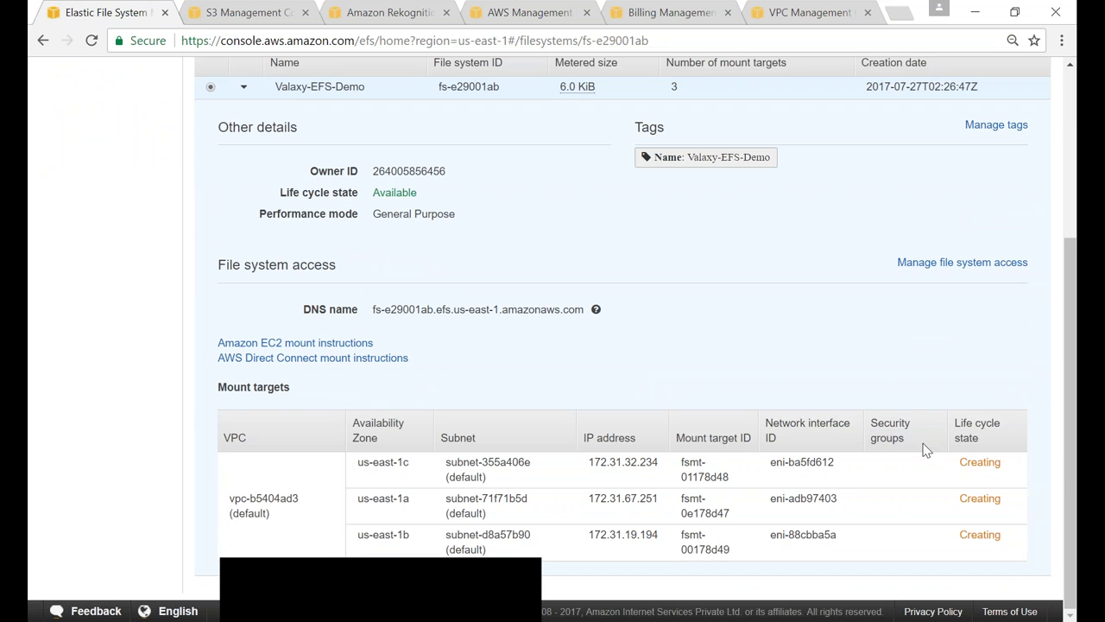
drag(960, 464, 1007, 470)
drag(966, 498, 1000, 495)
drag(960, 536, 1003, 536)
click(956, 513)
drag(958, 499, 1024, 503)
drag(965, 463, 1001, 463)
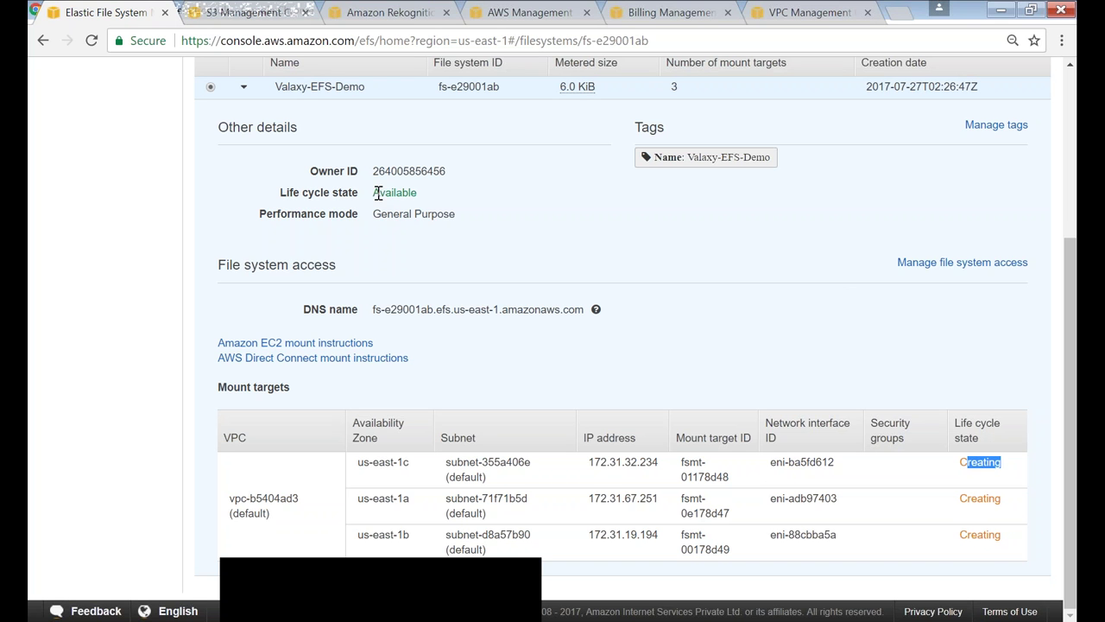
drag(372, 192, 432, 193)
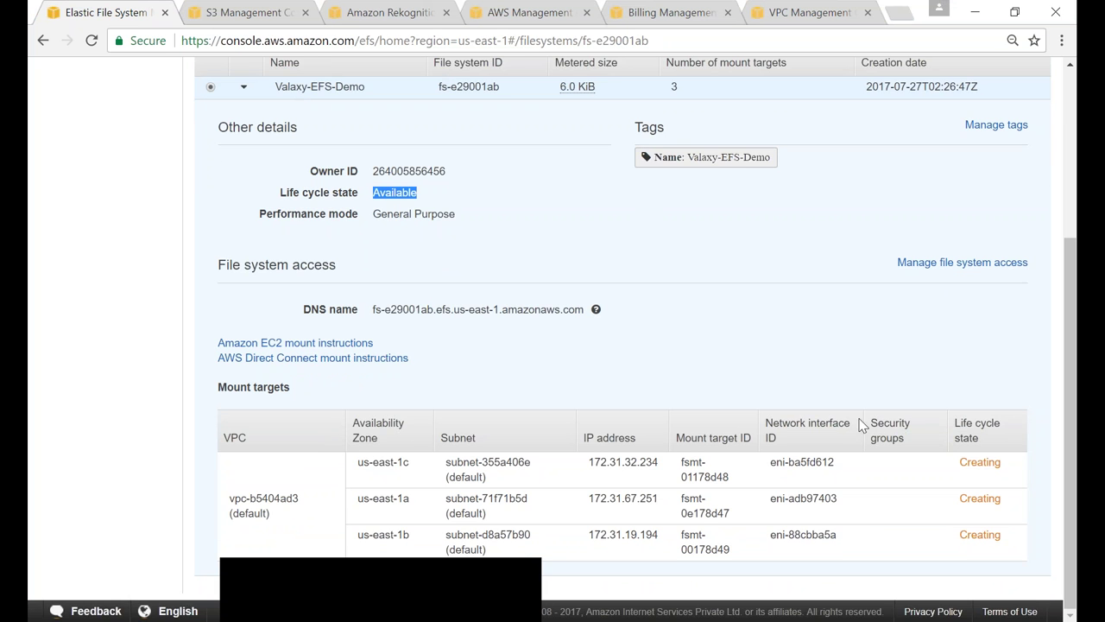
drag(1012, 462, 960, 463)
Refresh the file system list to update the mount target details of Valaxy-EFS-Demo
scroll(863, 303, up, 5)
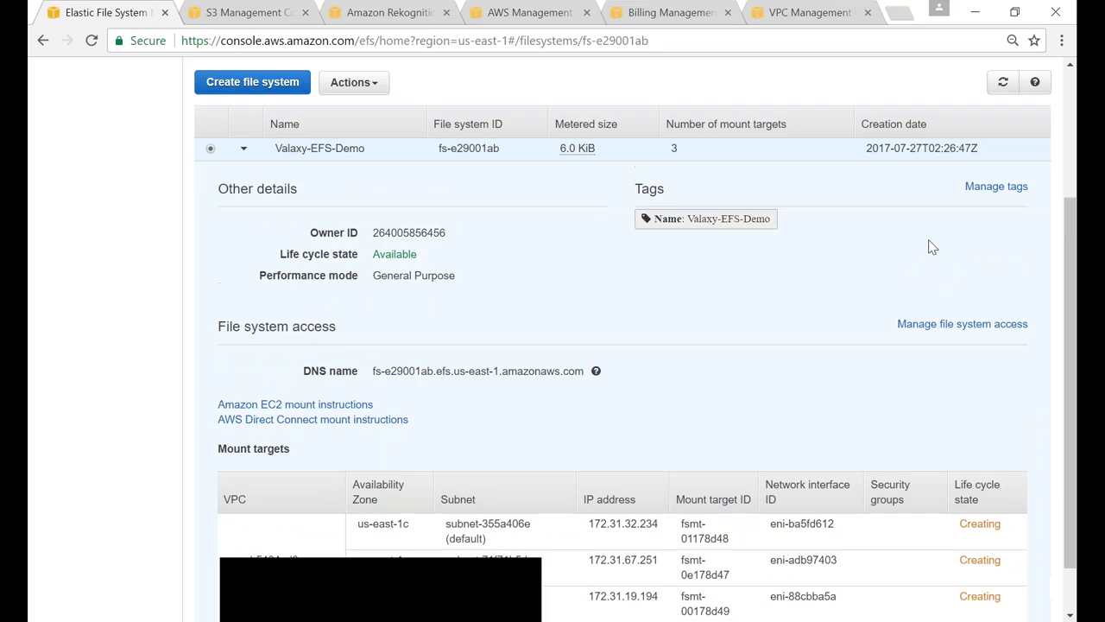
click(1016, 190)
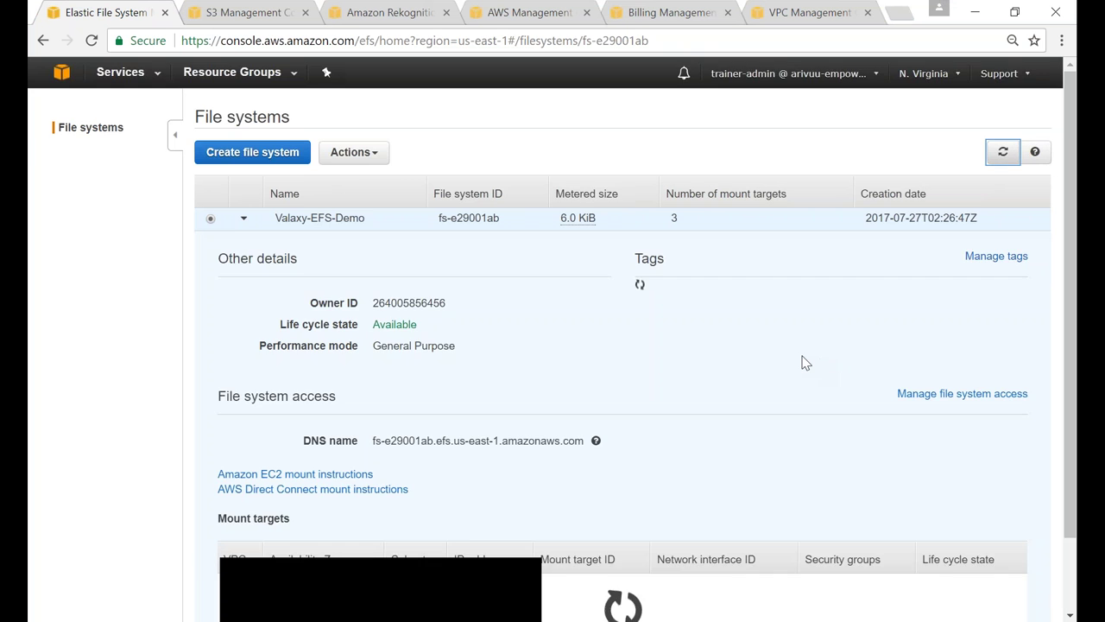
scroll(803, 363, down, 1)
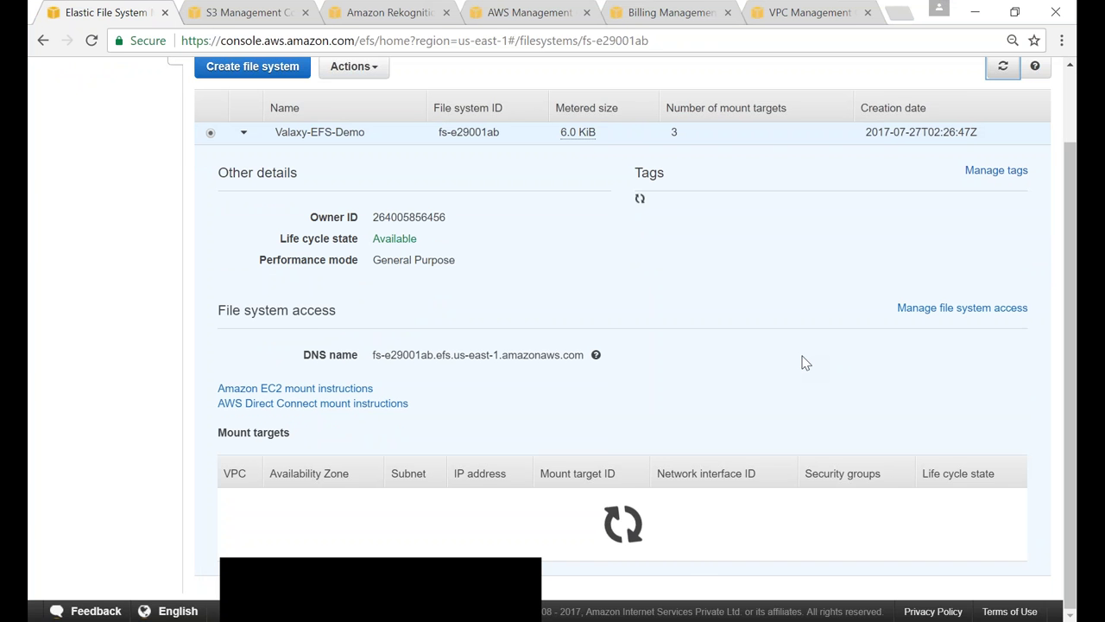
scroll(802, 363, down, 1)
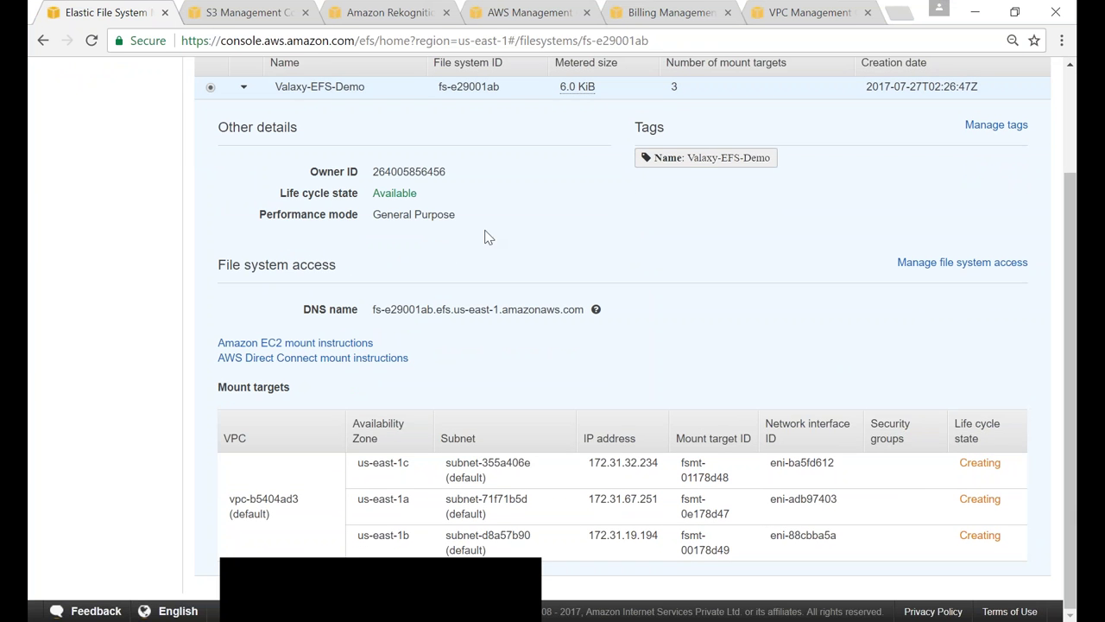
Compare the file system's life cycle state with the states and availability zones of its mount targets
drag(373, 192, 411, 193)
double_click(963, 499)
drag(361, 463, 410, 463)
drag(363, 500, 409, 500)
drag(363, 535, 429, 540)
scroll(499, 259, up, 1)
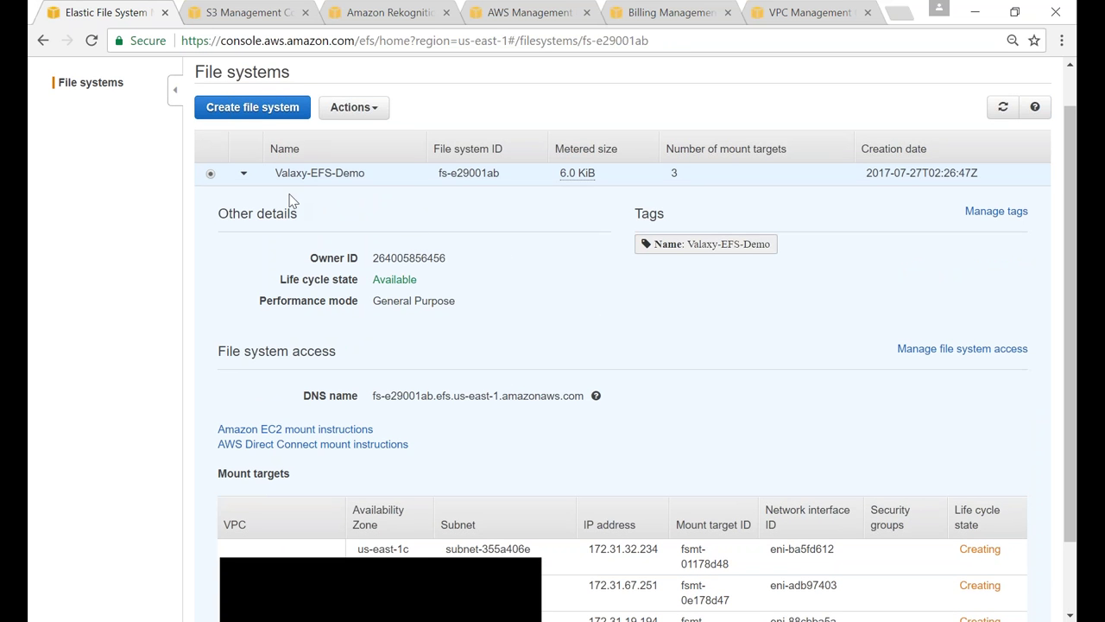
double_click(414, 282)
click(450, 286)
scroll(430, 336, up, 1)
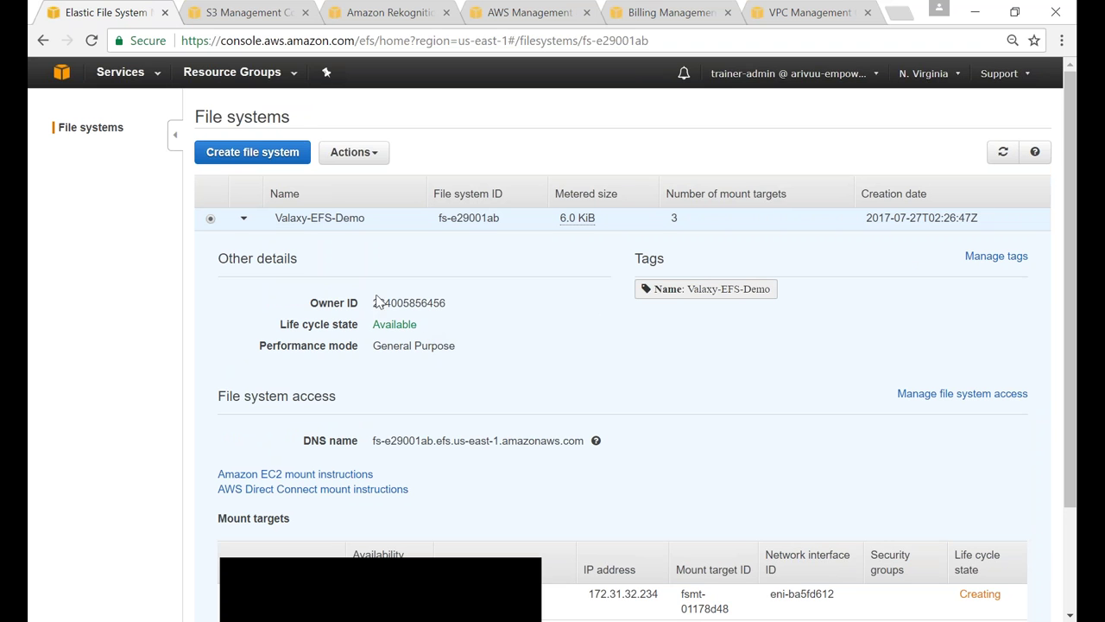
scroll(377, 319, down, 1)
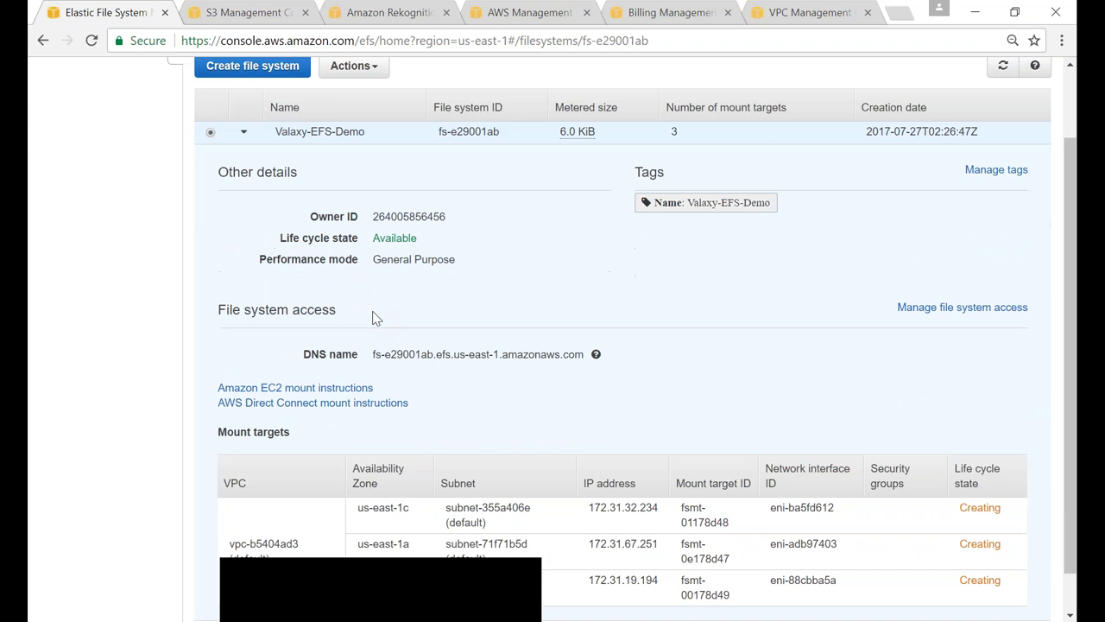
scroll(383, 303, down, 1)
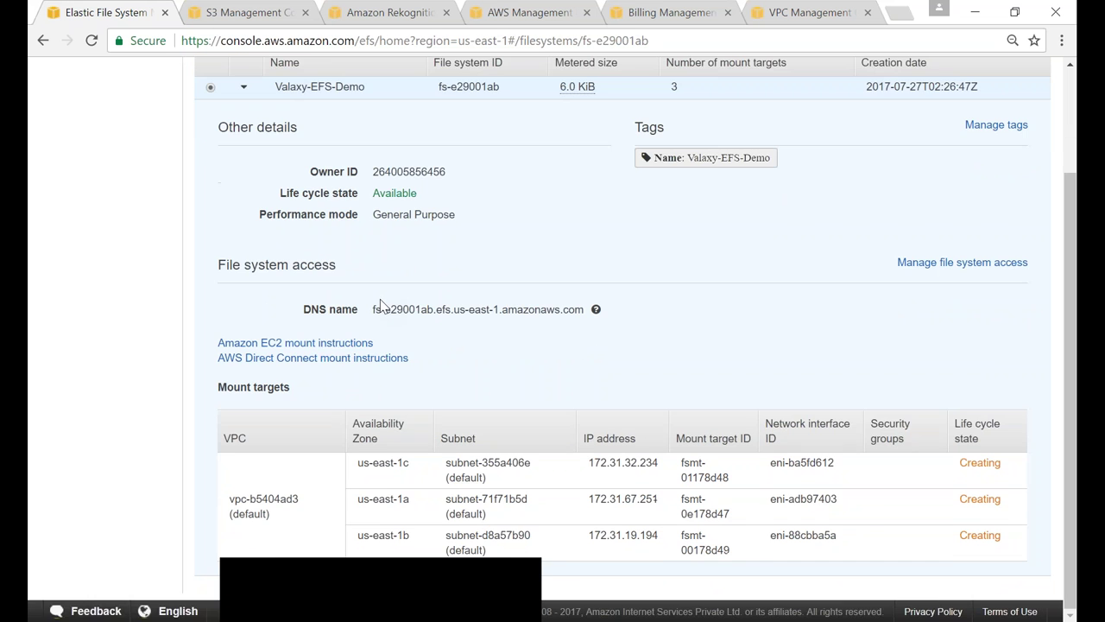
Review the Amazon EC2 mount instructions for the Valaxy-EFS-Demo file system, covering the NFS client setup and mounting commands
click(278, 343)
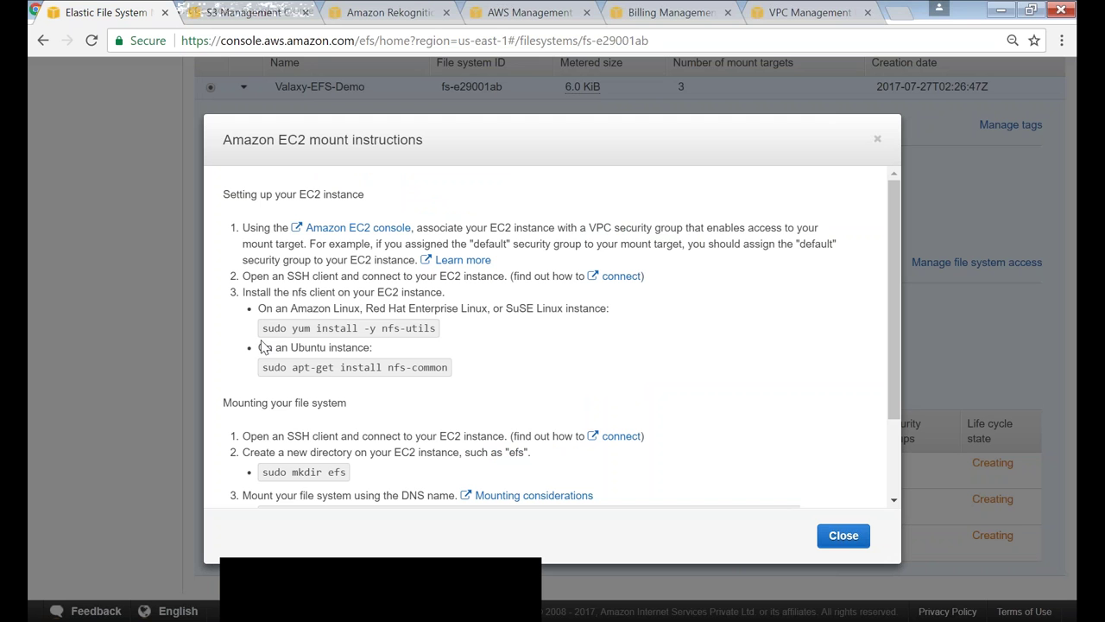
click(876, 140)
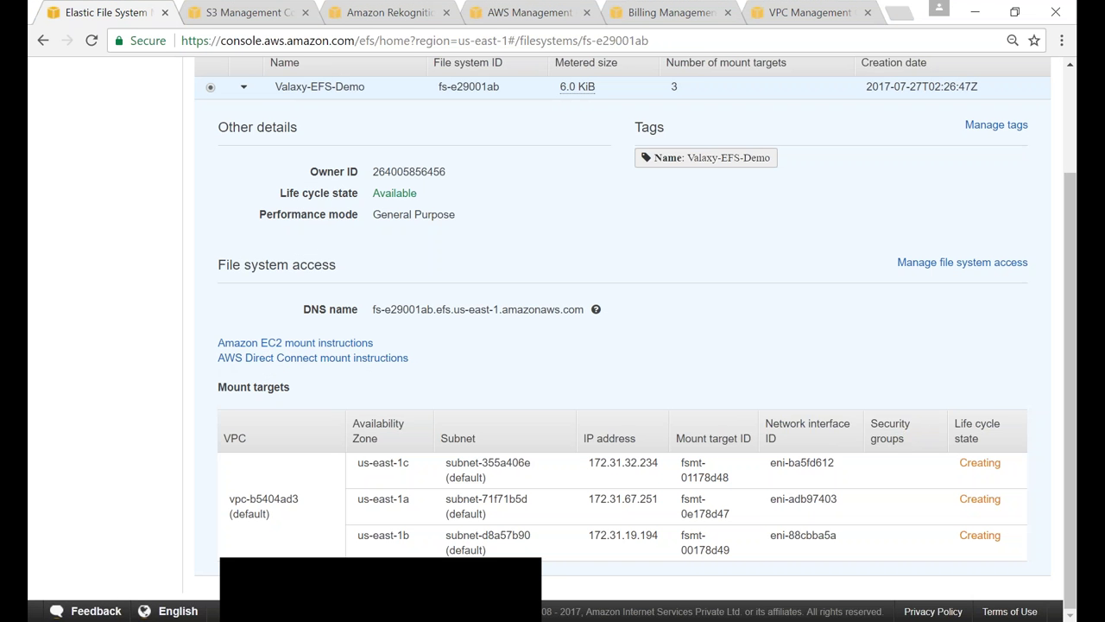
drag(215, 347, 373, 345)
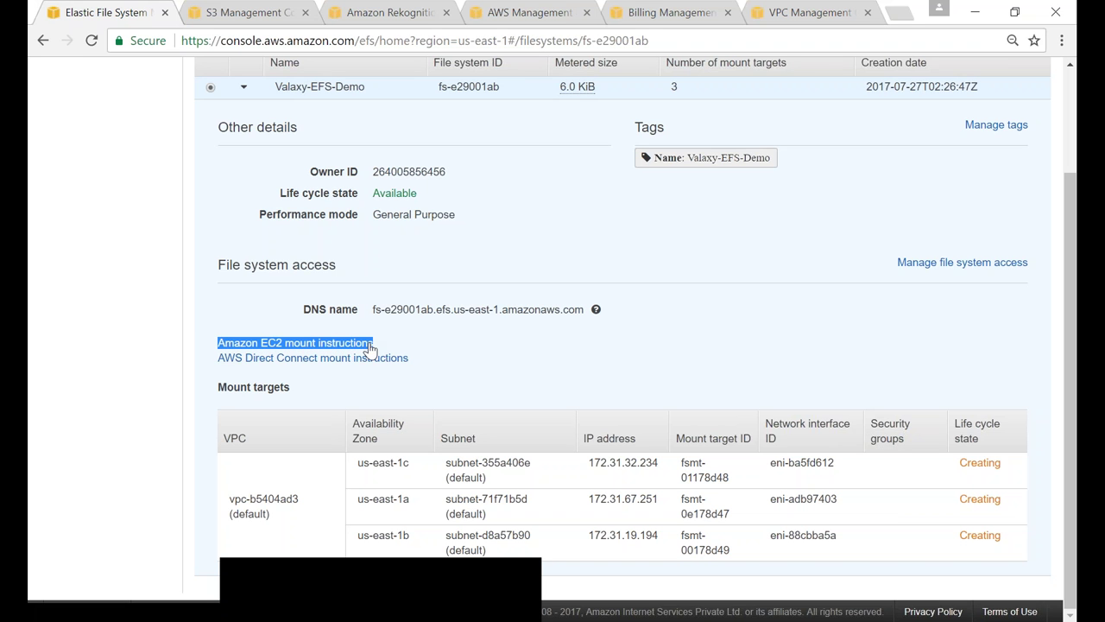
click(315, 344)
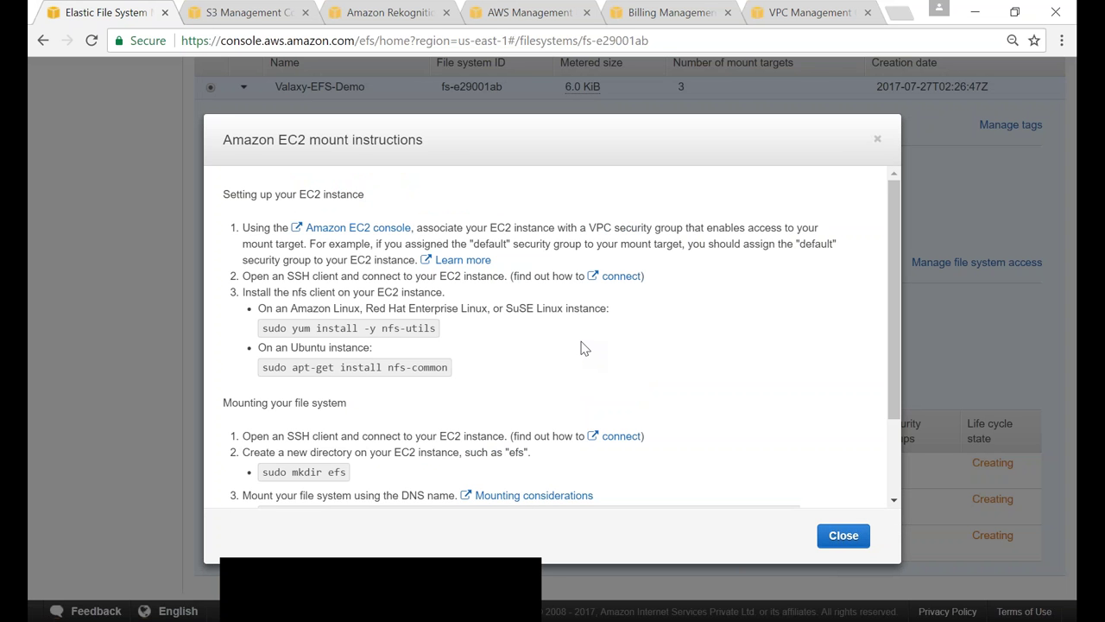
scroll(581, 347, down, 3)
scroll(581, 347, up, 3)
Open the EC2 dashboard in place of the VPC security groups page and check the number of running instances
click(803, 17)
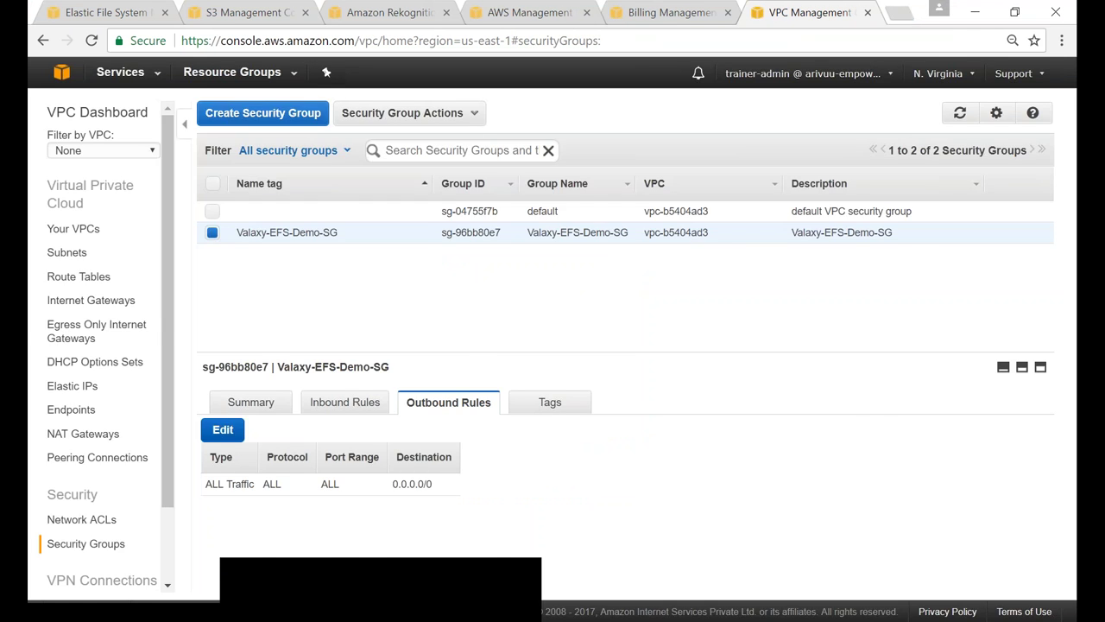
click(120, 72)
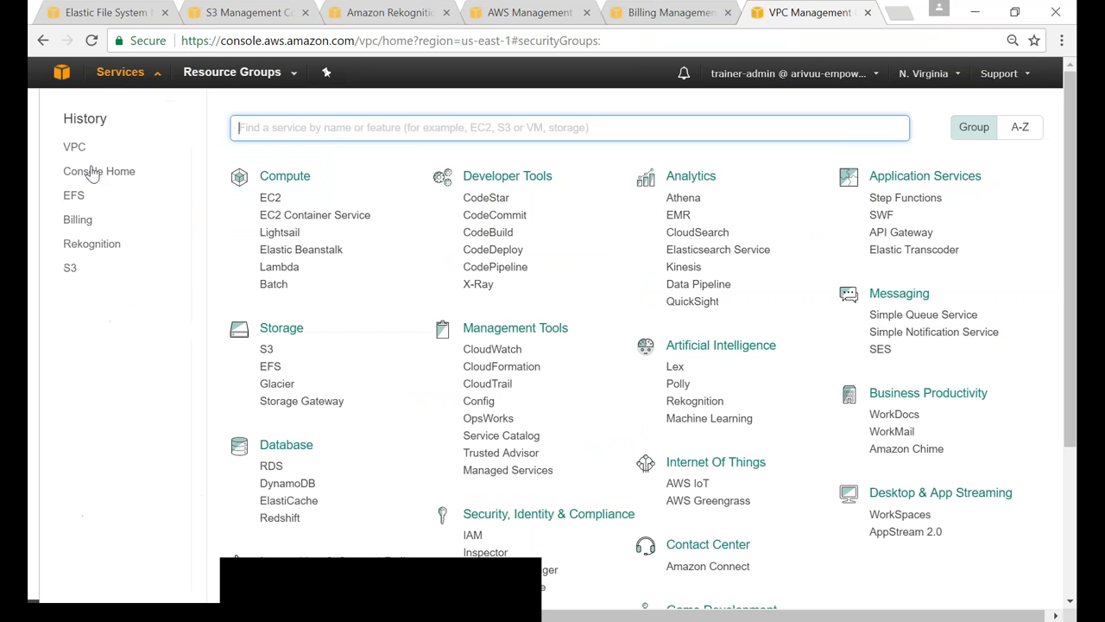
click(272, 199)
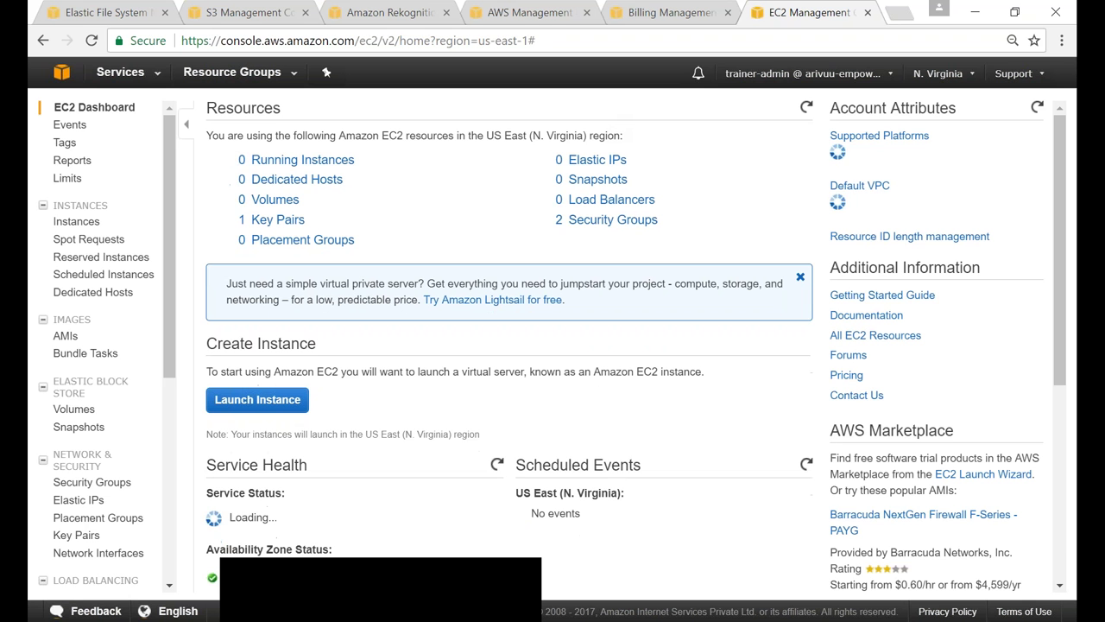
drag(272, 166, 367, 166)
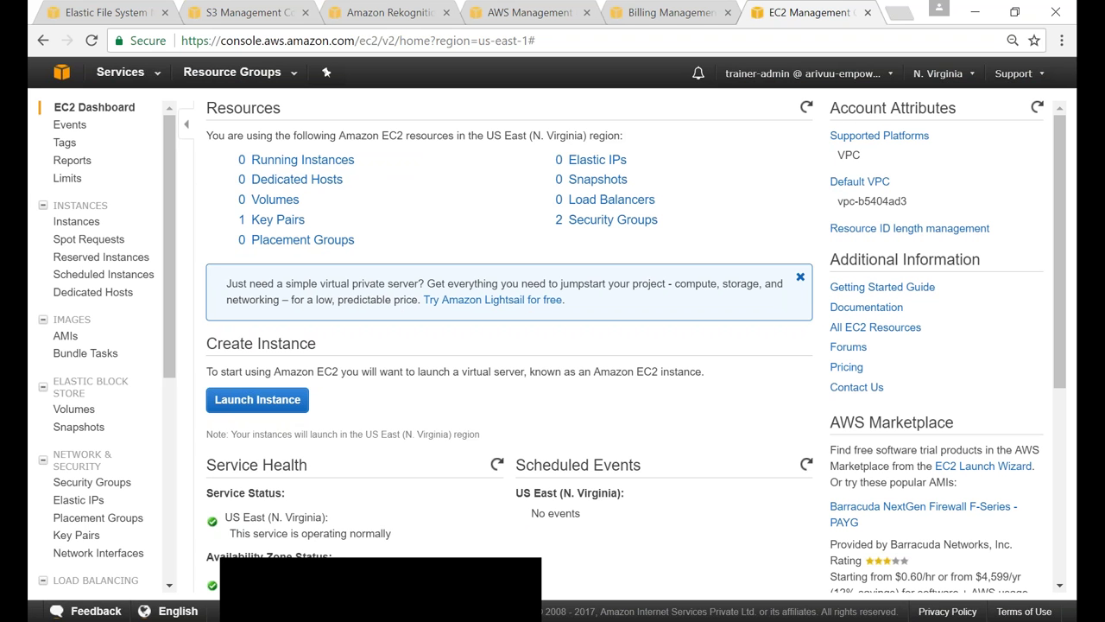
double_click(241, 160)
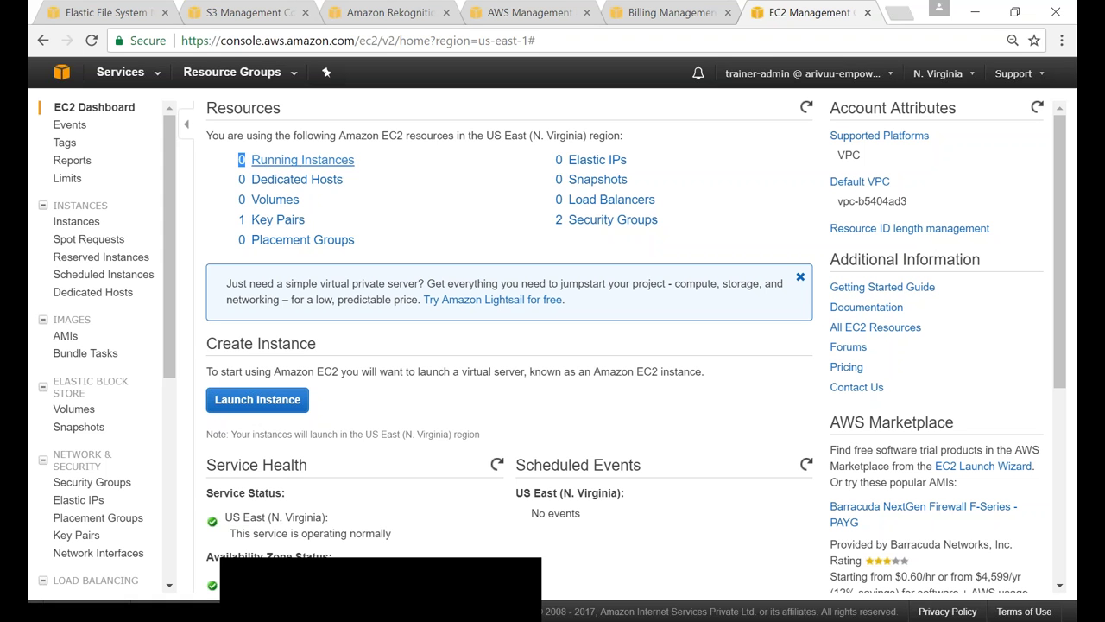
click(400, 163)
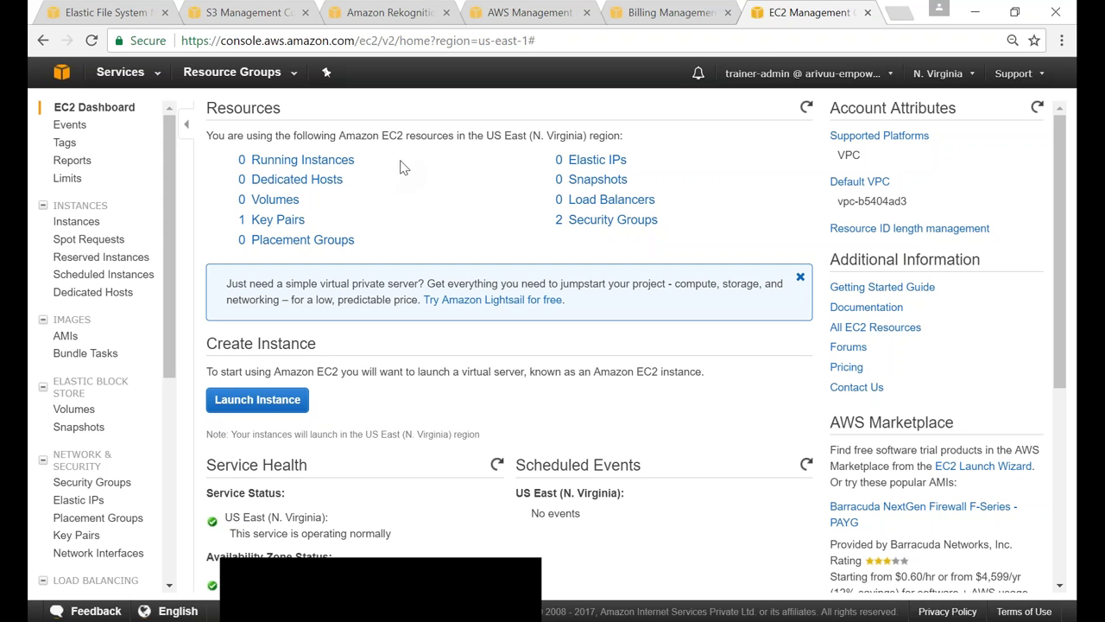
Start launching an instance from the Red Hat Enterprise Linux 7.3 image with the t2.micro type
click(264, 403)
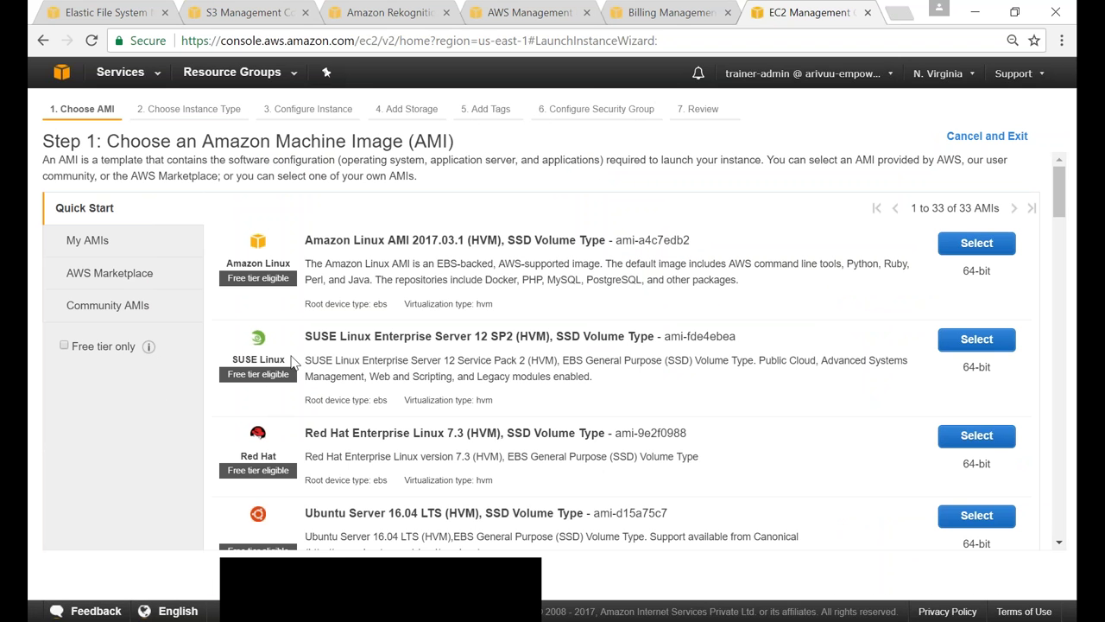
click(976, 435)
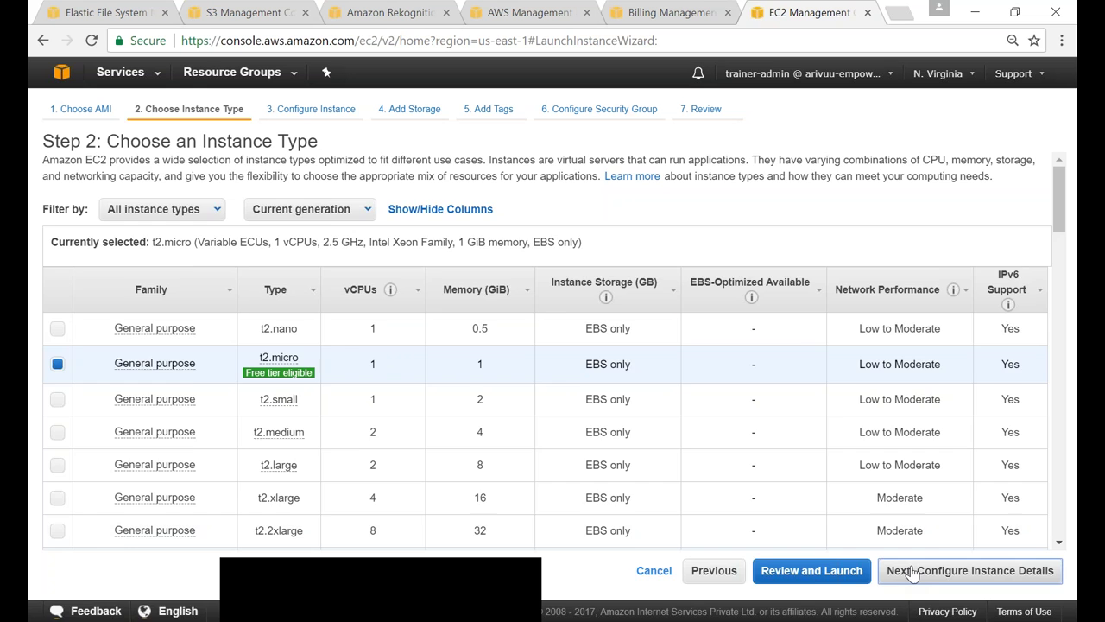
click(960, 570)
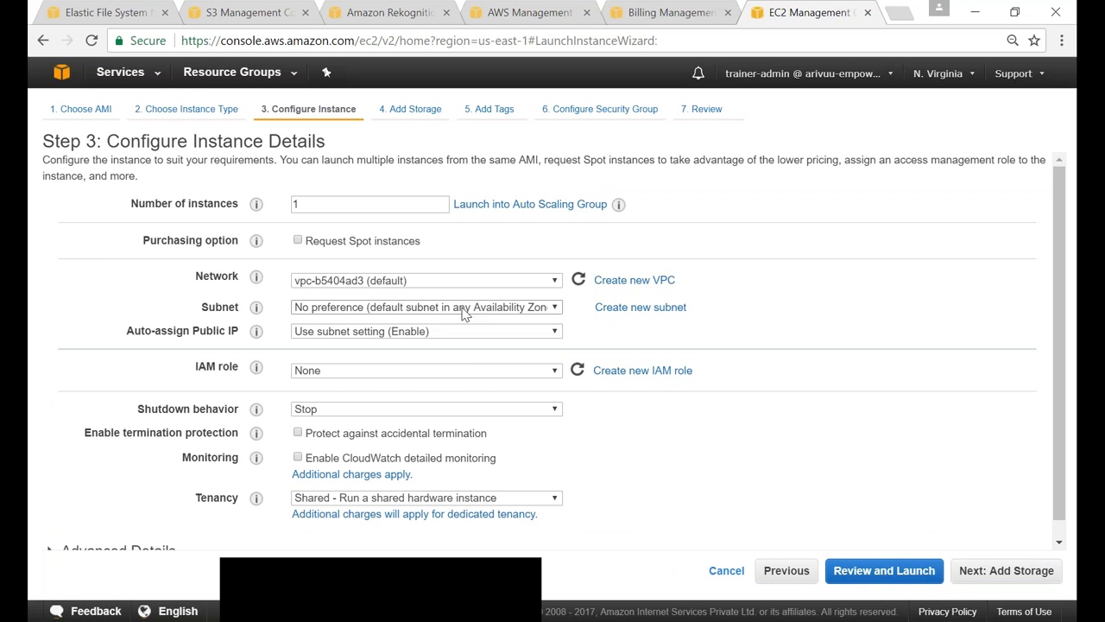
Place the instance in subnet-71f71b5d in us-east-1a and accept the default root volume storage
click(462, 310)
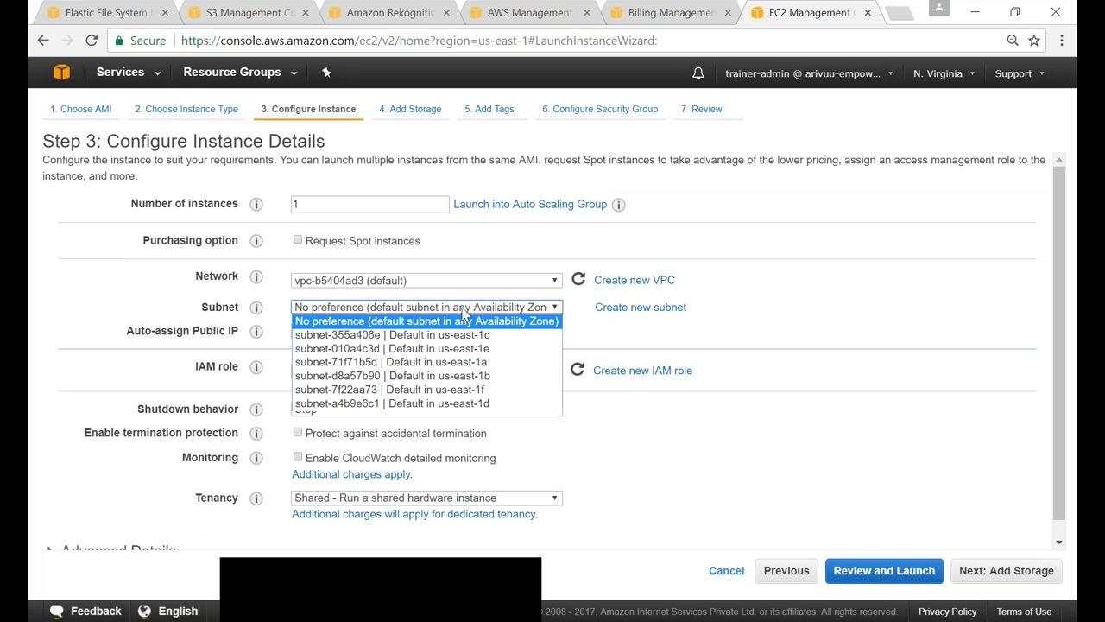
click(476, 364)
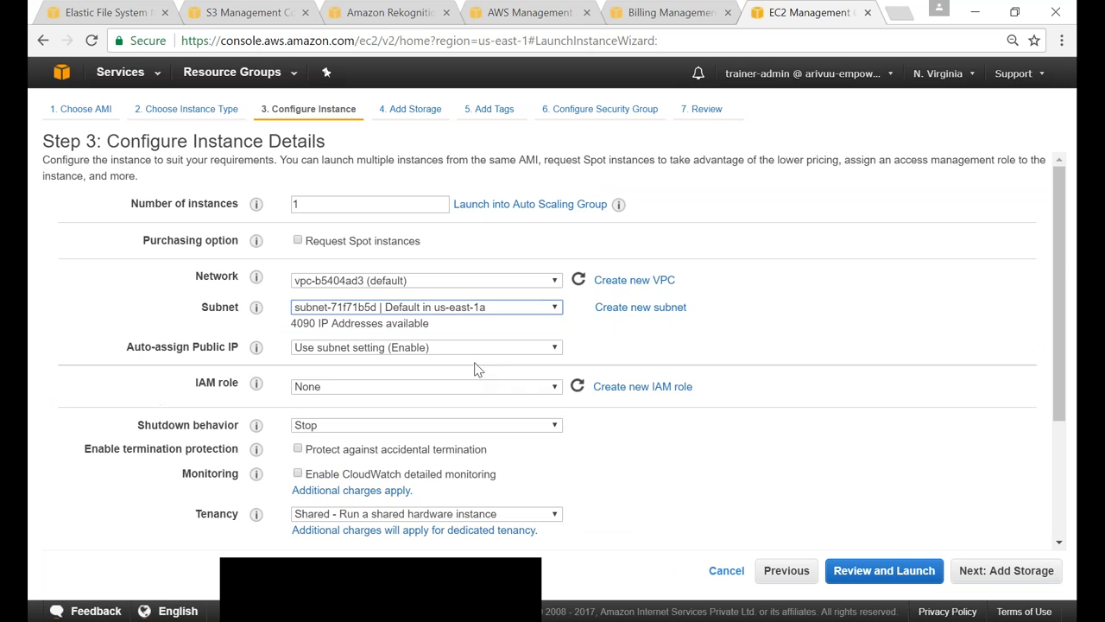
click(997, 578)
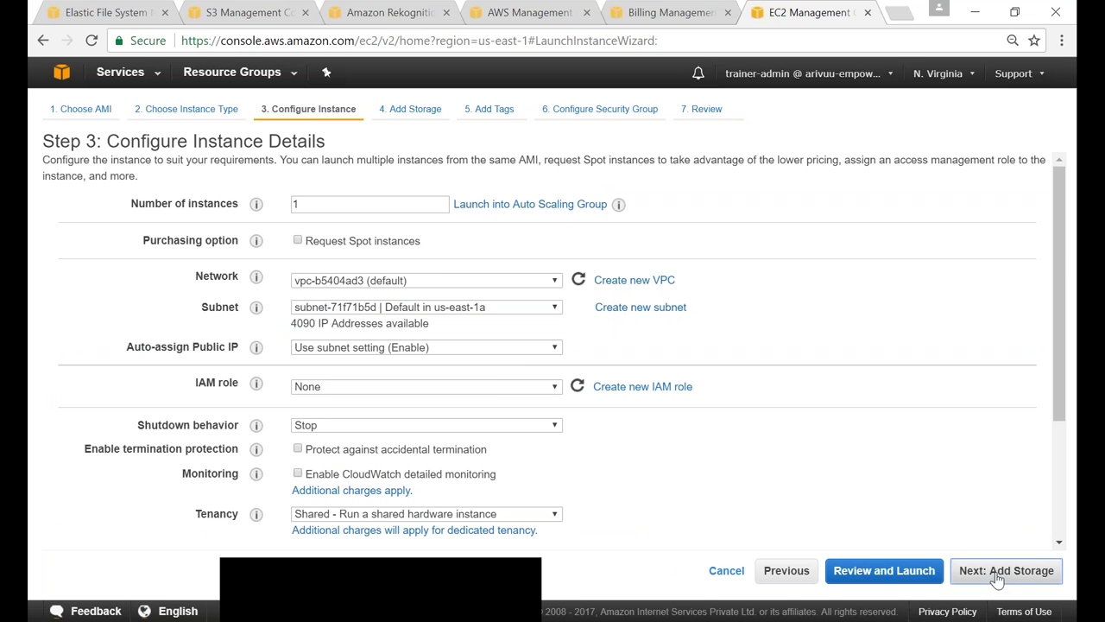
click(1021, 572)
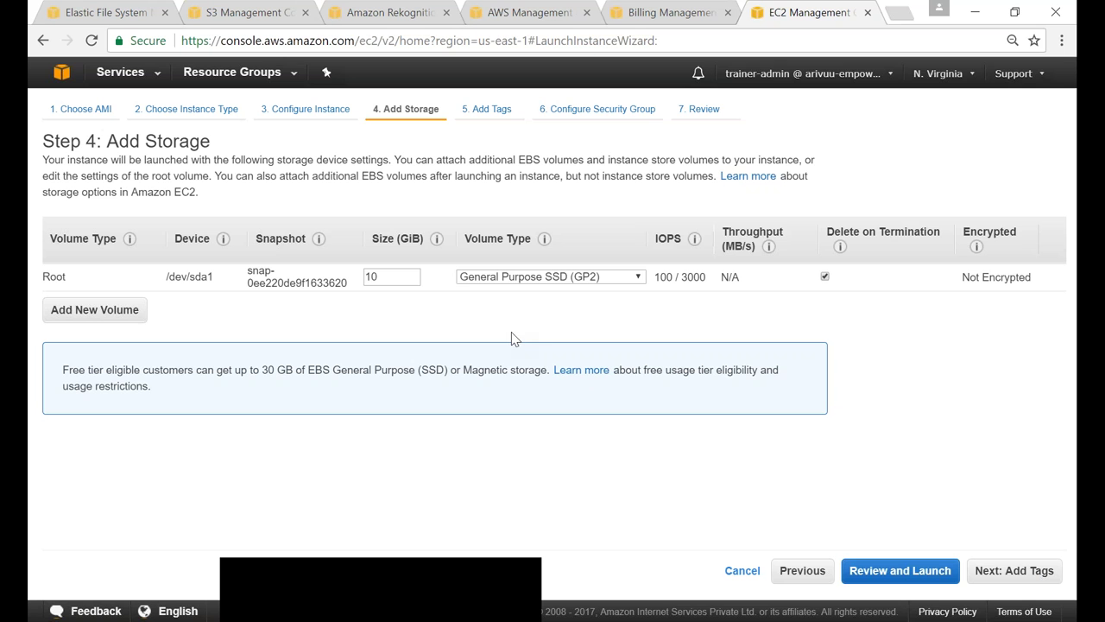
click(1015, 571)
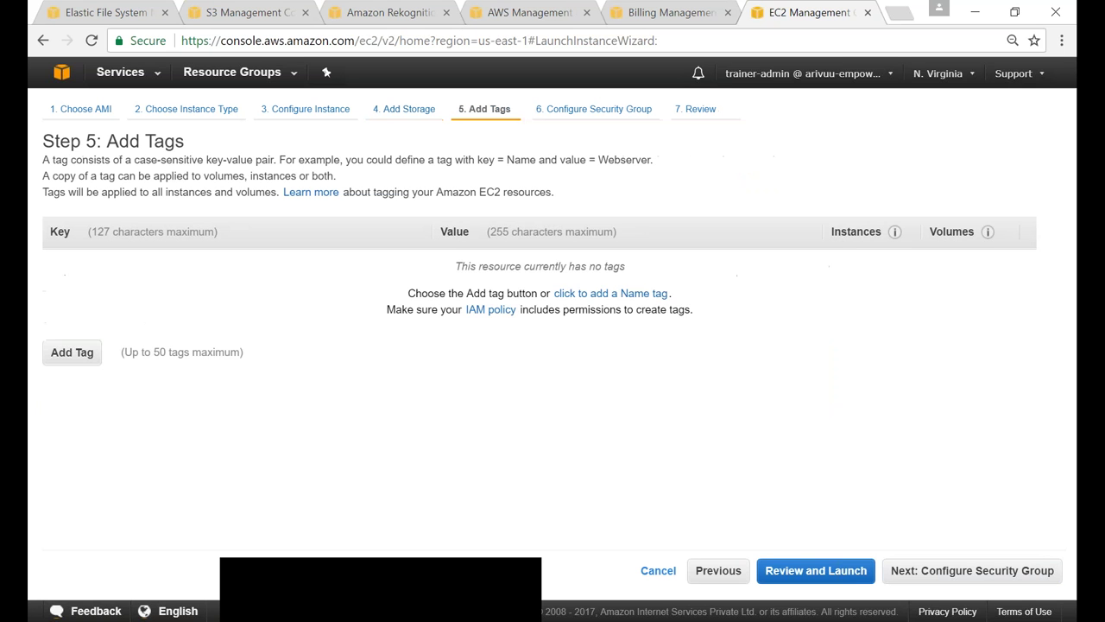
Add a Name tag with the value Valaxy-EFS-Demo-Srv-1A to the instance and continue to the security group configuration
click(72, 351)
text(Name)
key(Tab)
text(Valaxy-EFS-Demo-SG)
key(BackSpace)
key(BackSpace)
text(Sv)
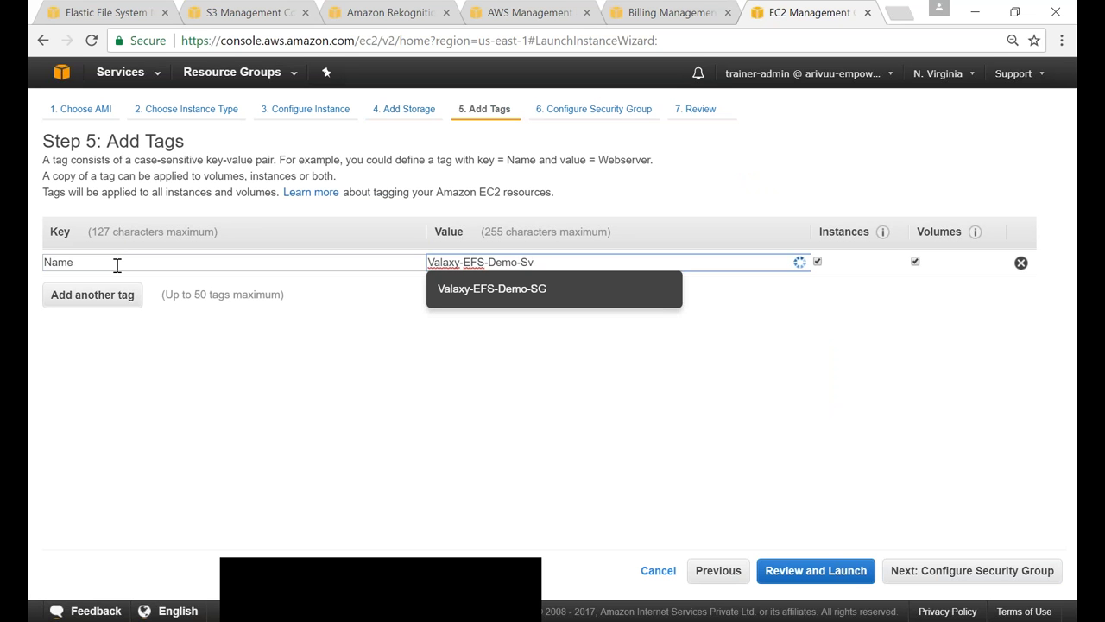
text(-v-a)
key(BackSpace)
text(1A)
key(ctrl+a)
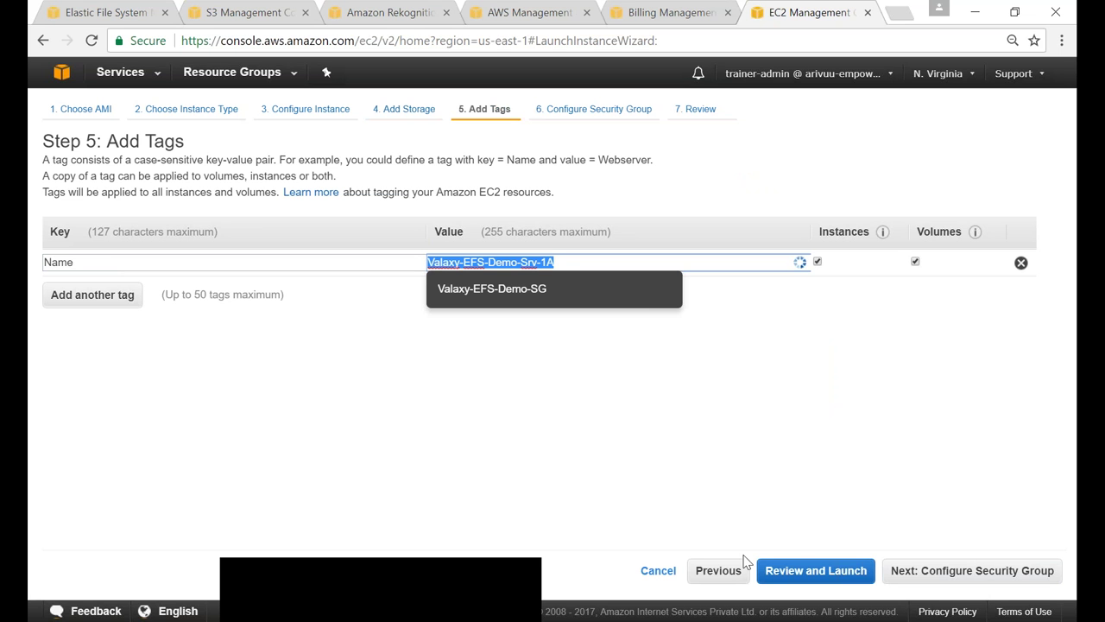
click(947, 570)
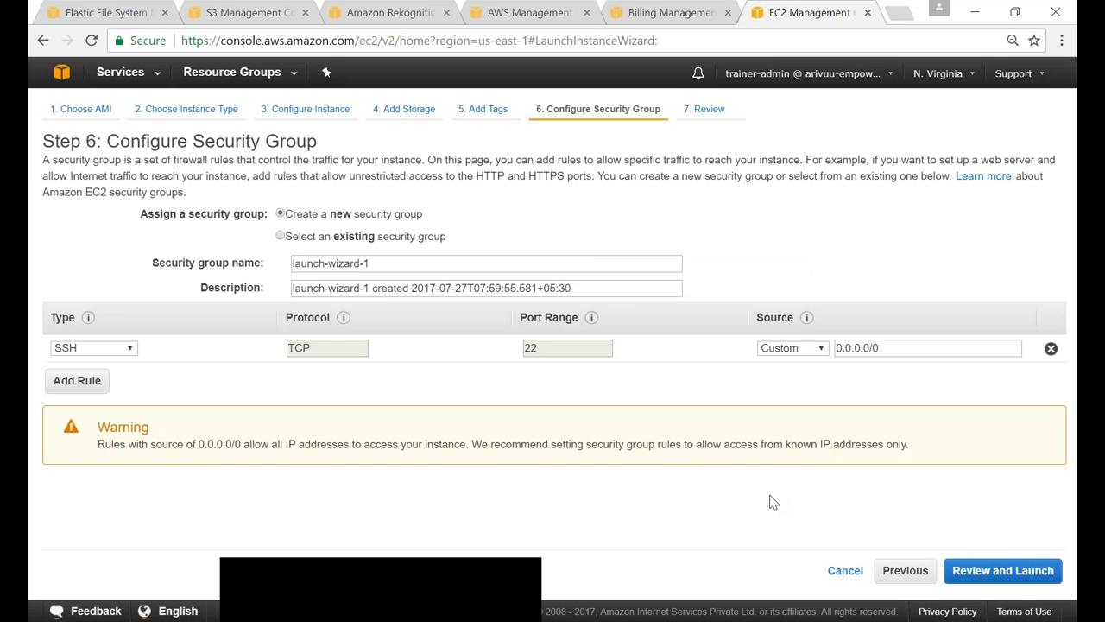
Assign the existing Valaxy-EFS-Demo-SG security group to the instance, check its inbound rules and proceed to the launch review
click(279, 236)
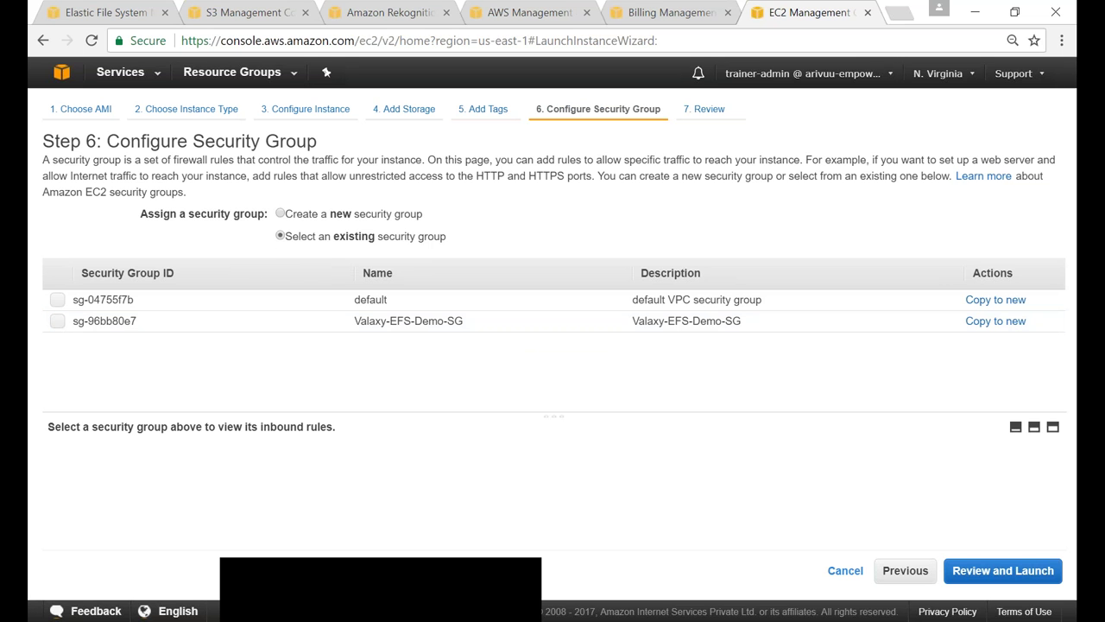
drag(354, 322, 469, 323)
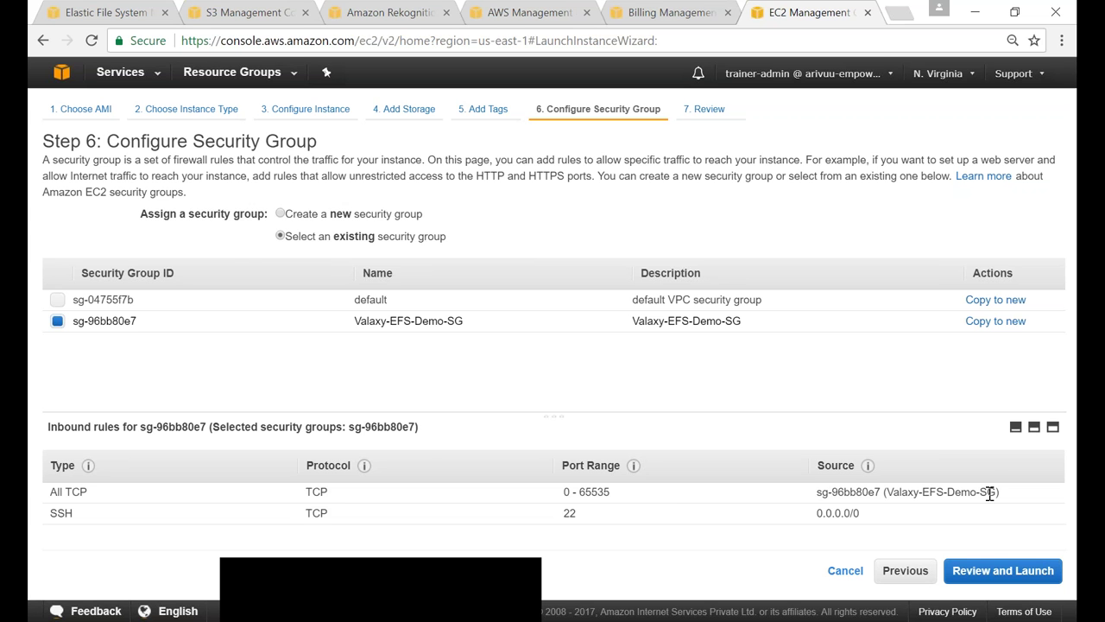
drag(307, 513, 356, 512)
drag(816, 513, 869, 521)
click(845, 537)
click(1004, 570)
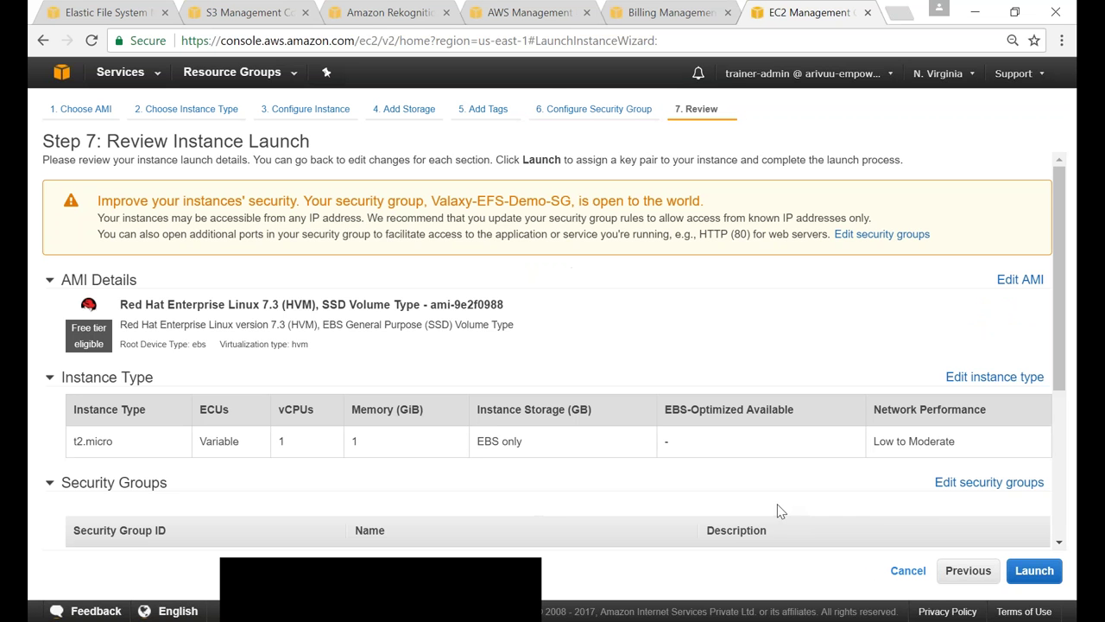
Launch the instance with the existing region-virginia-training-demo-key key pair, acknowledging access to its private key, and show it in the instance list
scroll(486, 466, down, 3)
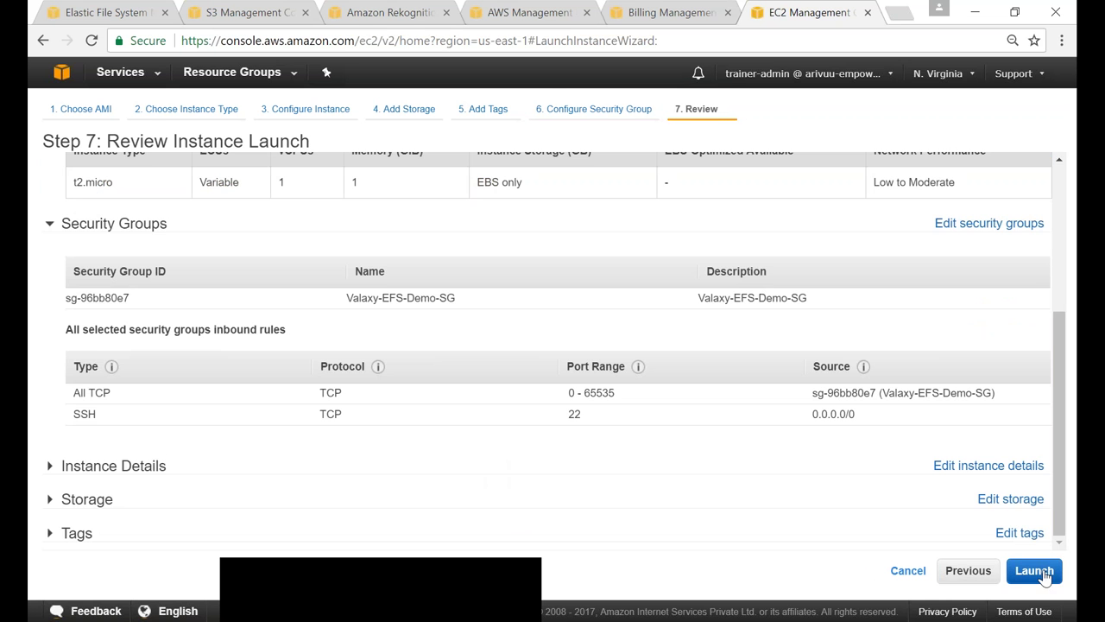
click(1033, 570)
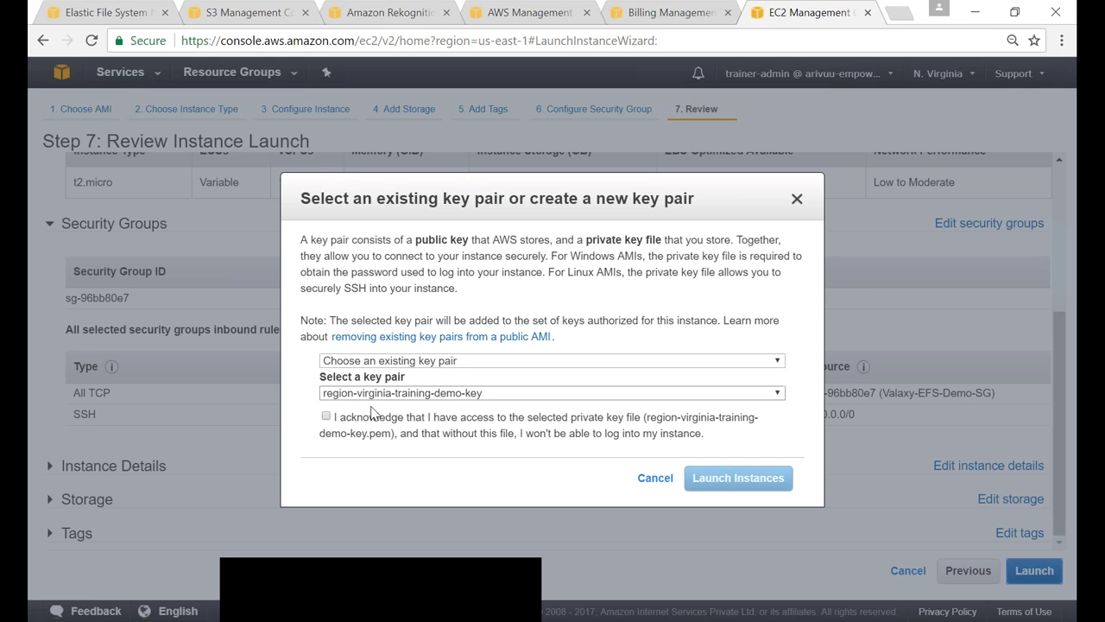
click(325, 416)
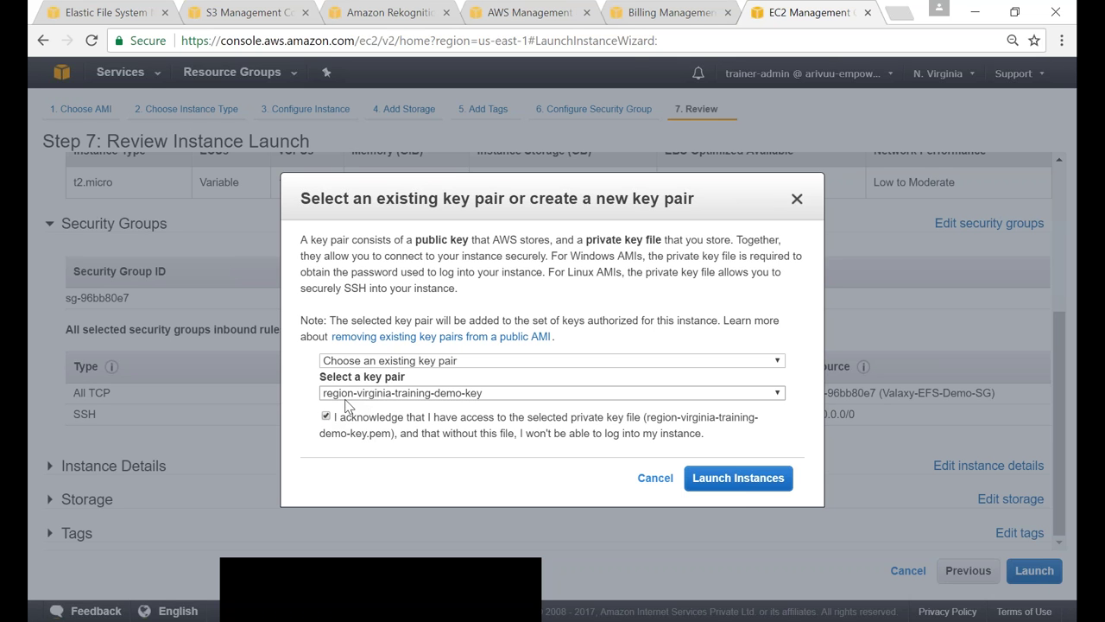
click(725, 479)
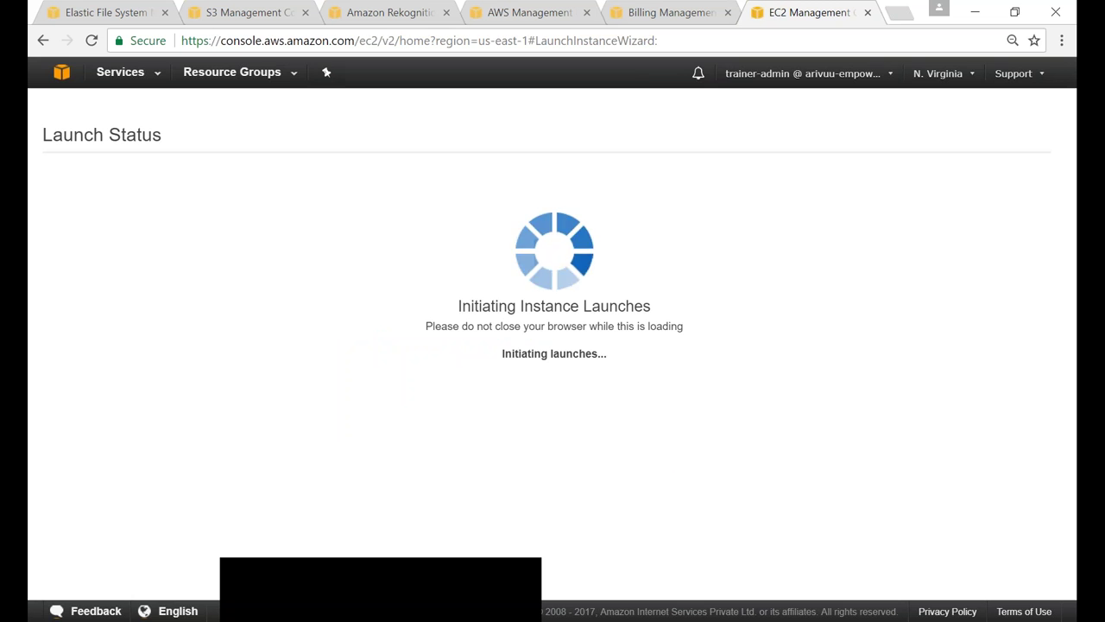
click(403, 219)
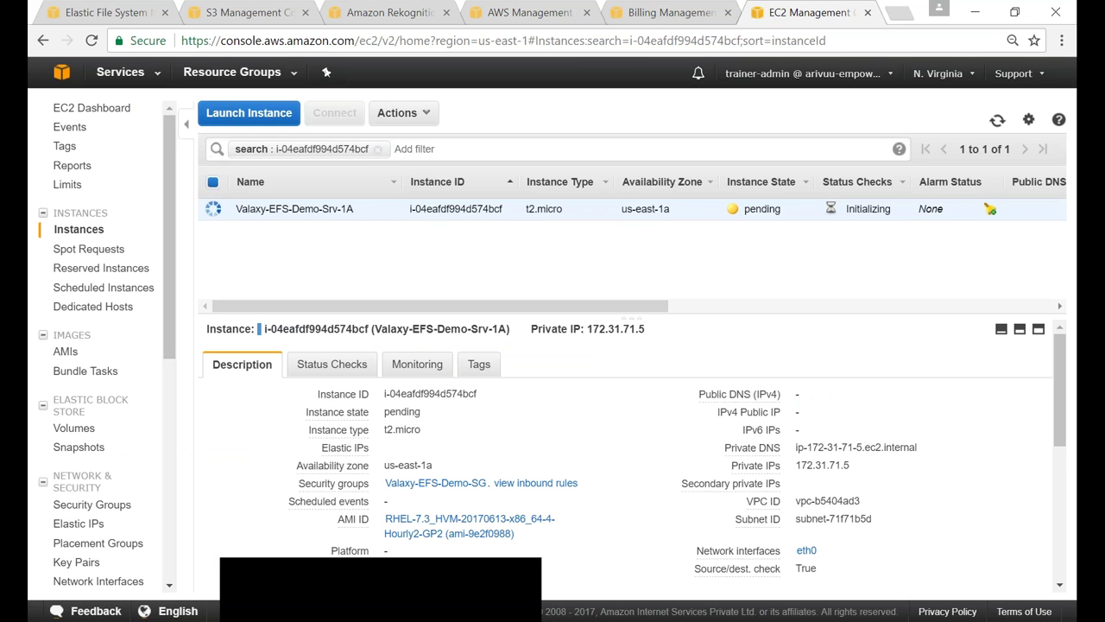
Start launching another instance with the same configuration as Valaxy-EFS-Demo-Srv-1A
click(213, 216)
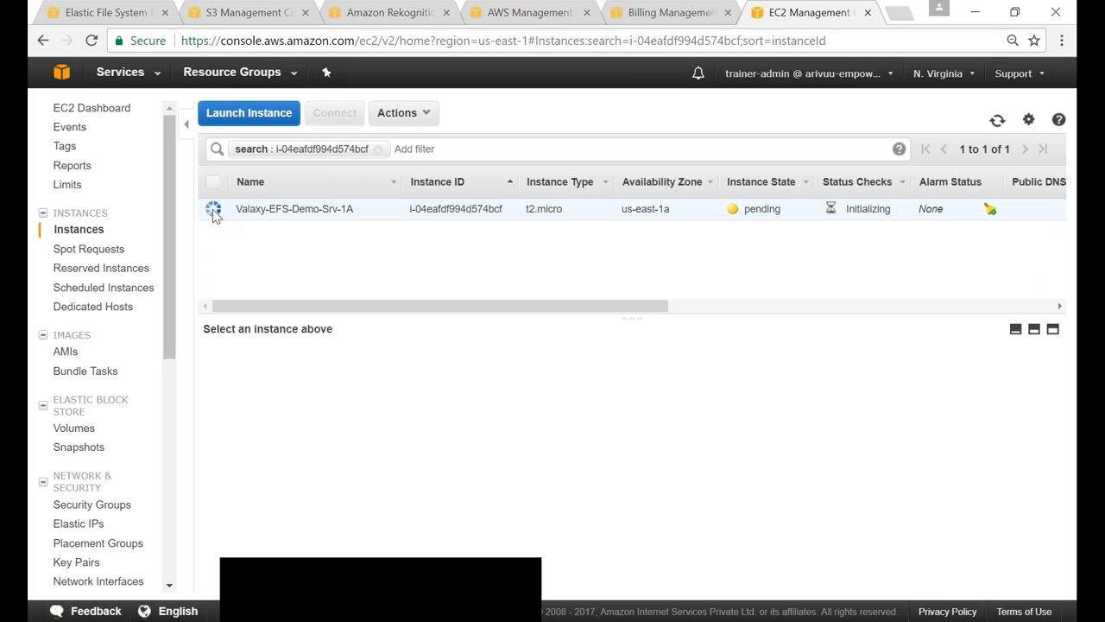
click(215, 214)
click(395, 118)
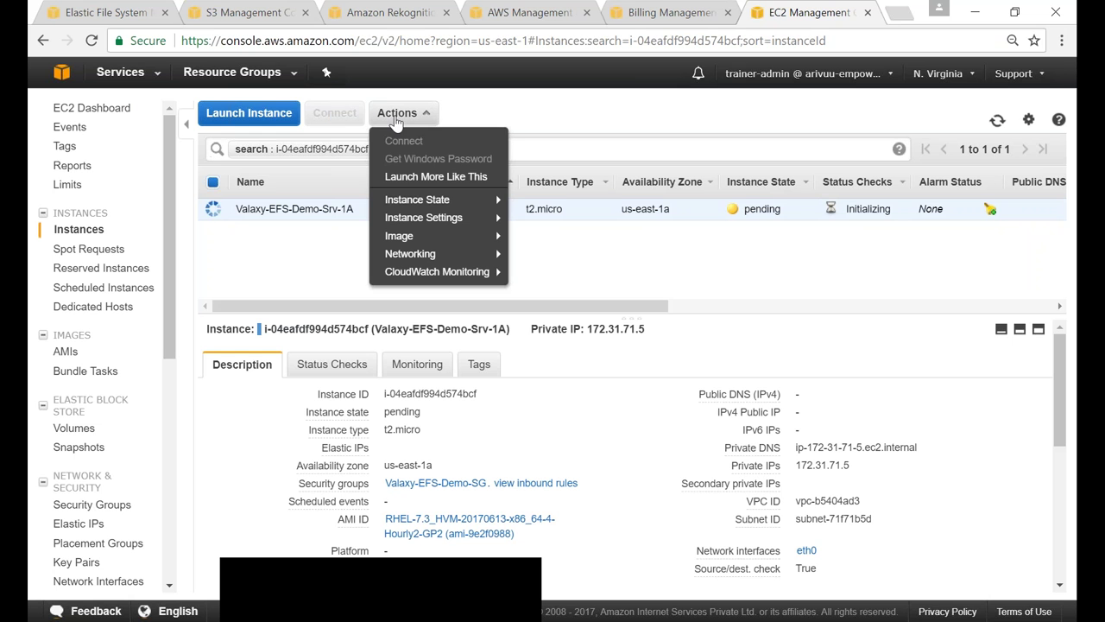
click(414, 178)
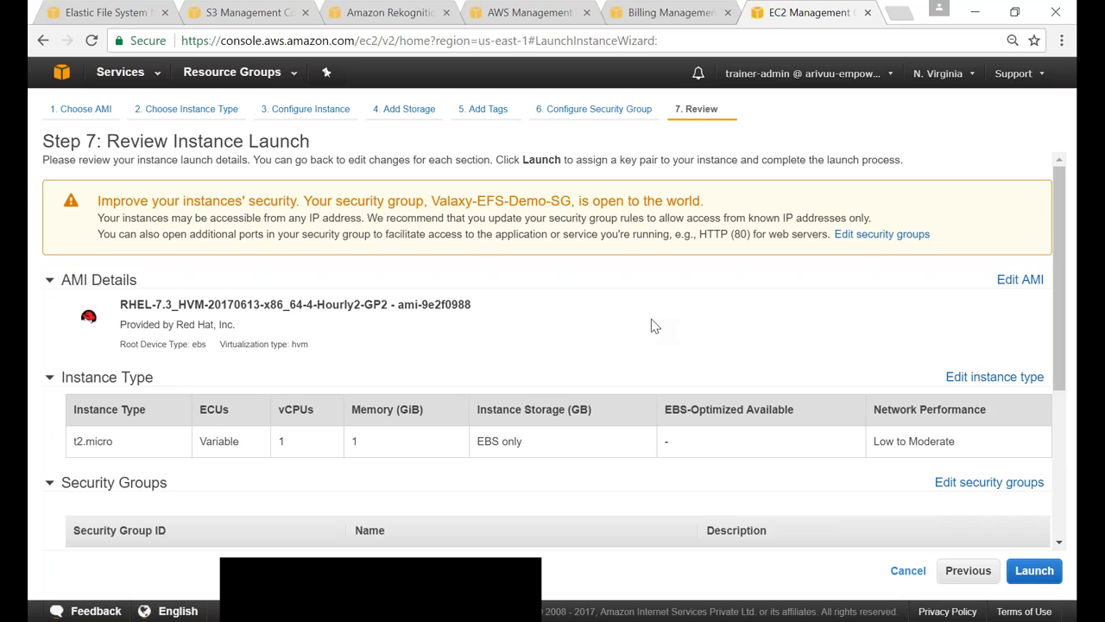
Change the new instance's subnet to subnet-d8a57b90, Default in us-east-1b, and return to the launch review
scroll(654, 326, down, 3)
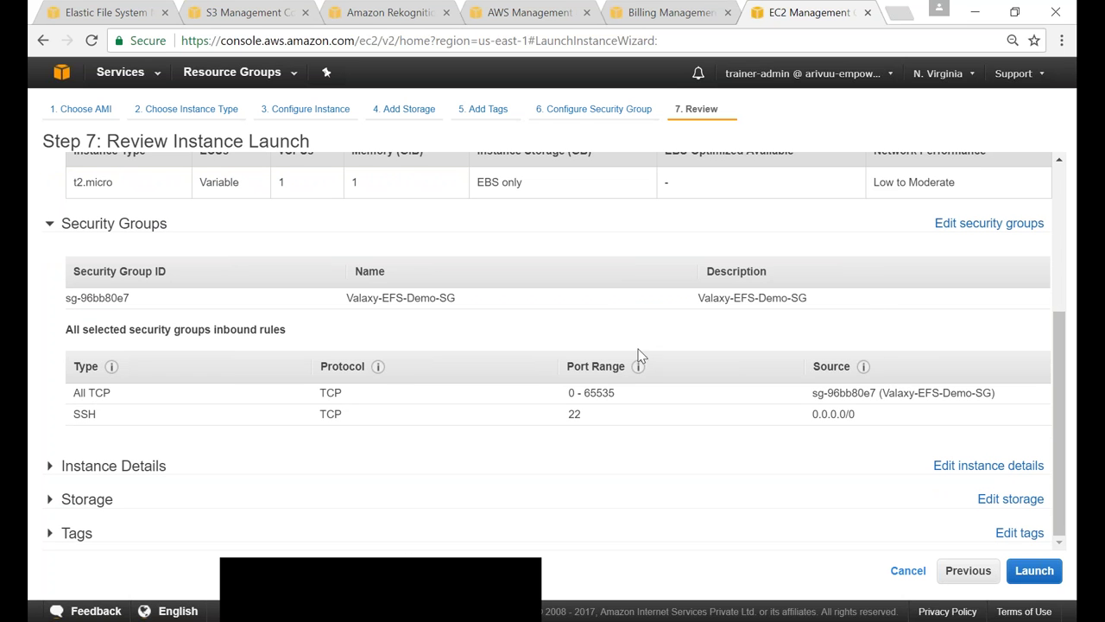
click(973, 471)
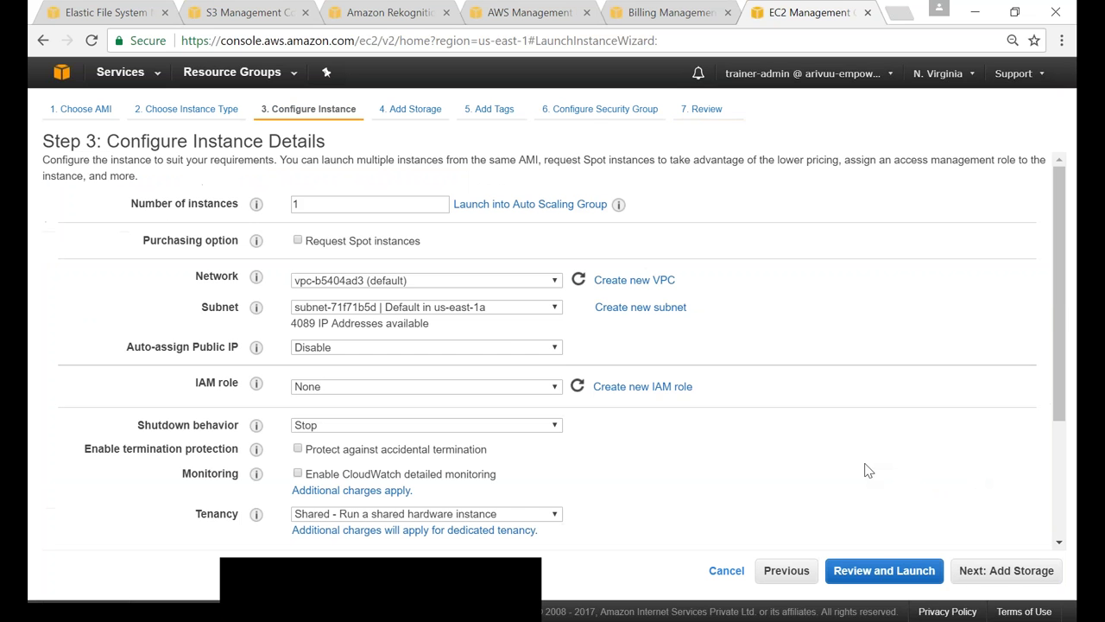
click(503, 313)
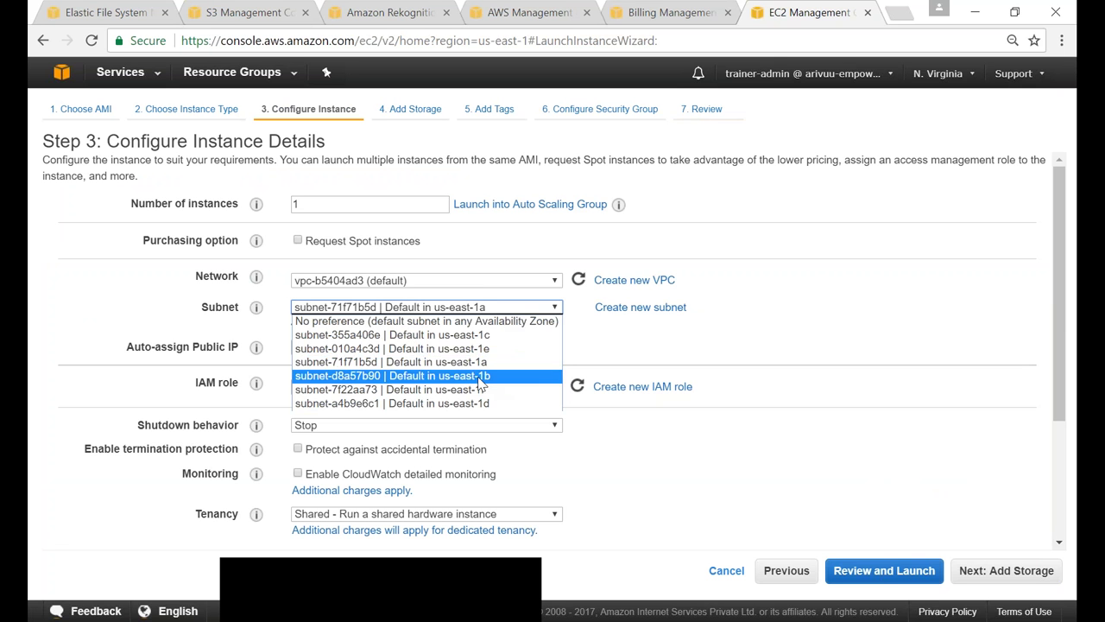
click(480, 383)
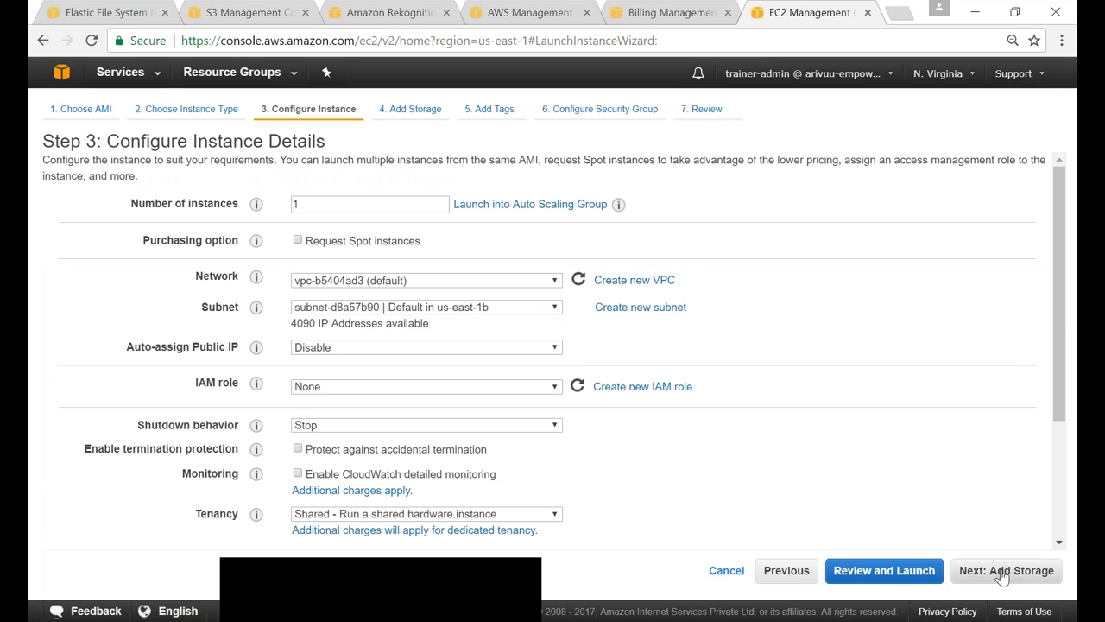
click(881, 573)
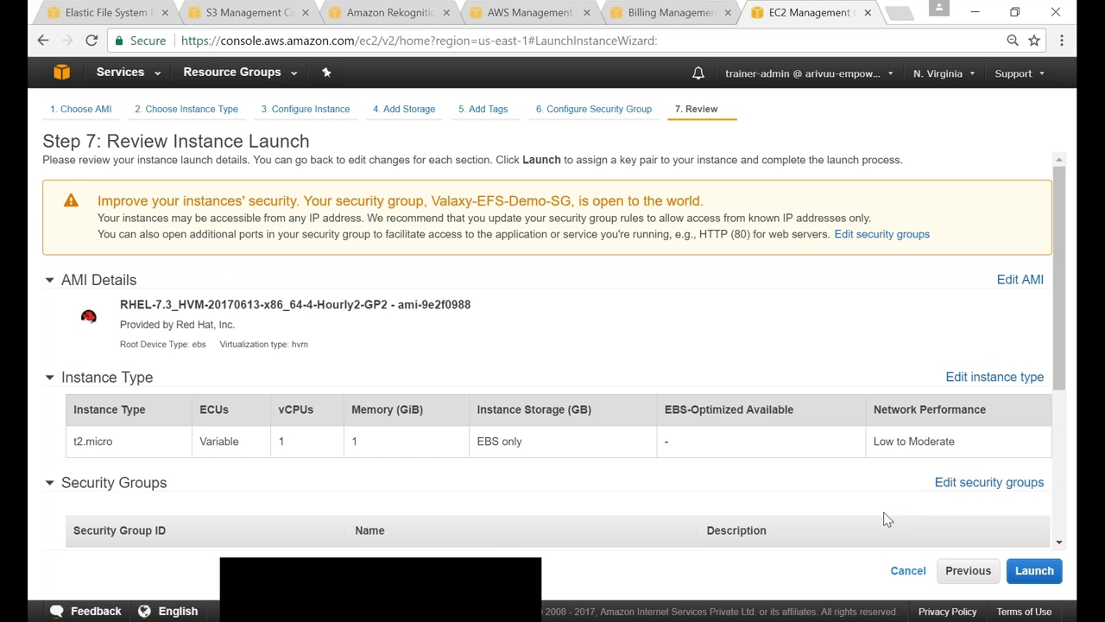
Change the instance's Name tag value to Valaxy-EFS-Demo-Srv-1B and return to the launch review
scroll(882, 516, down, 3)
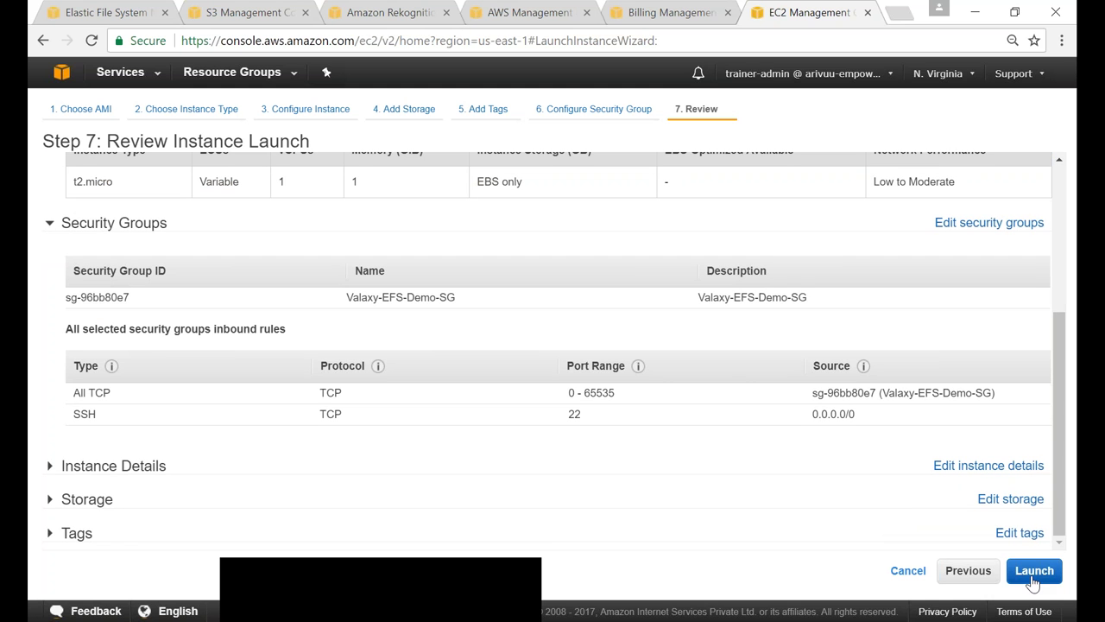
click(1010, 532)
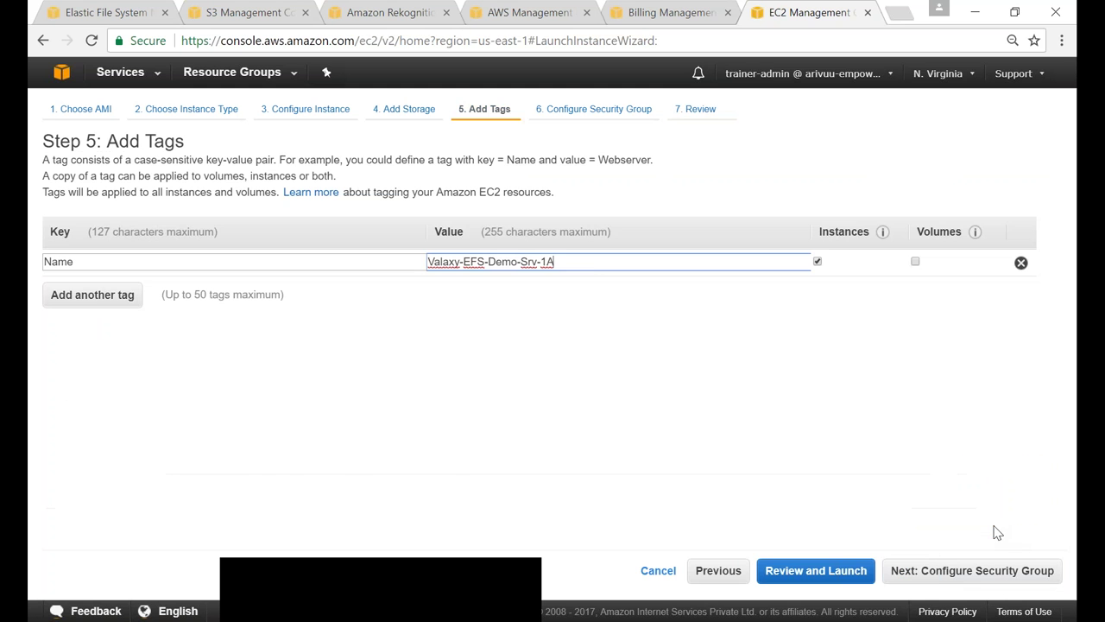
click(587, 266)
key(BackSpace)
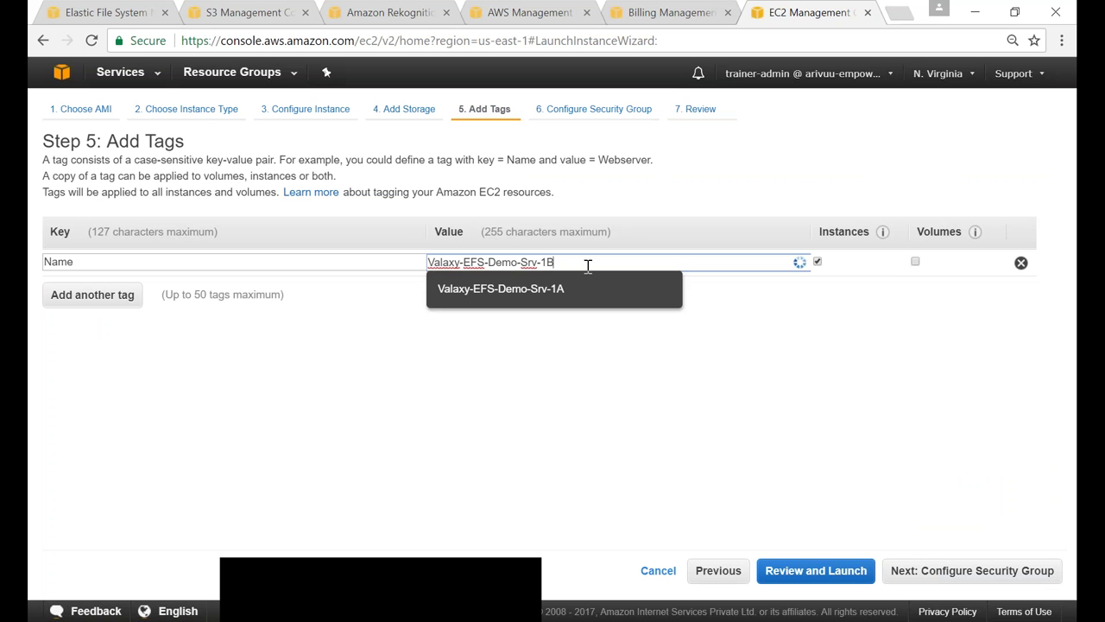
click(798, 574)
Launch the 1B instance with the region-virginia-training-demo-key key pair, acknowledging private key access, and show it in the instance list
click(1034, 570)
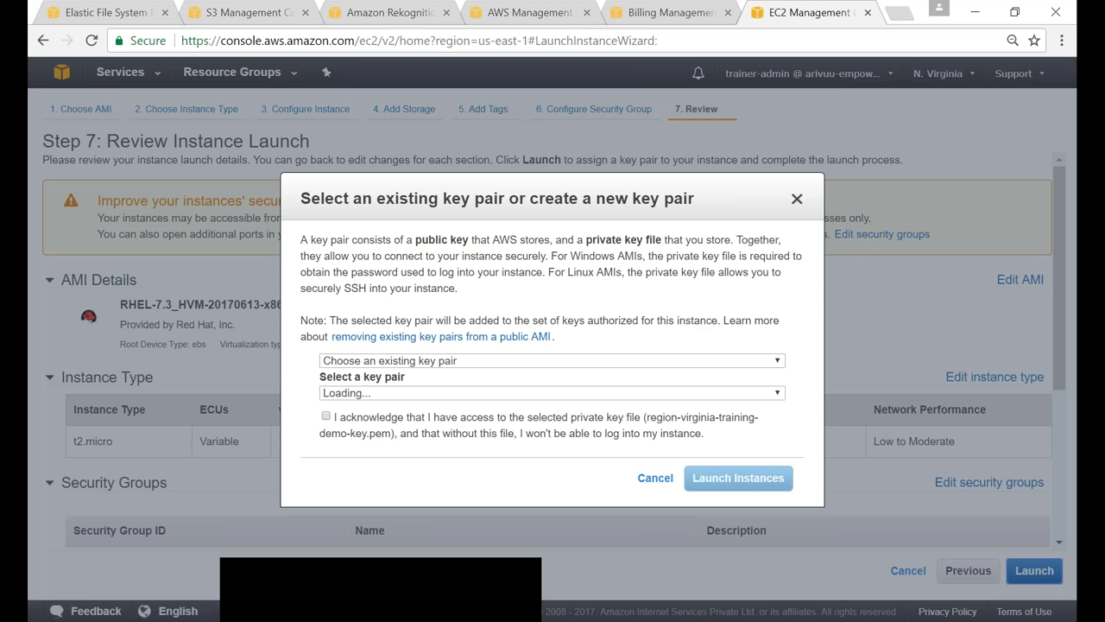
click(327, 417)
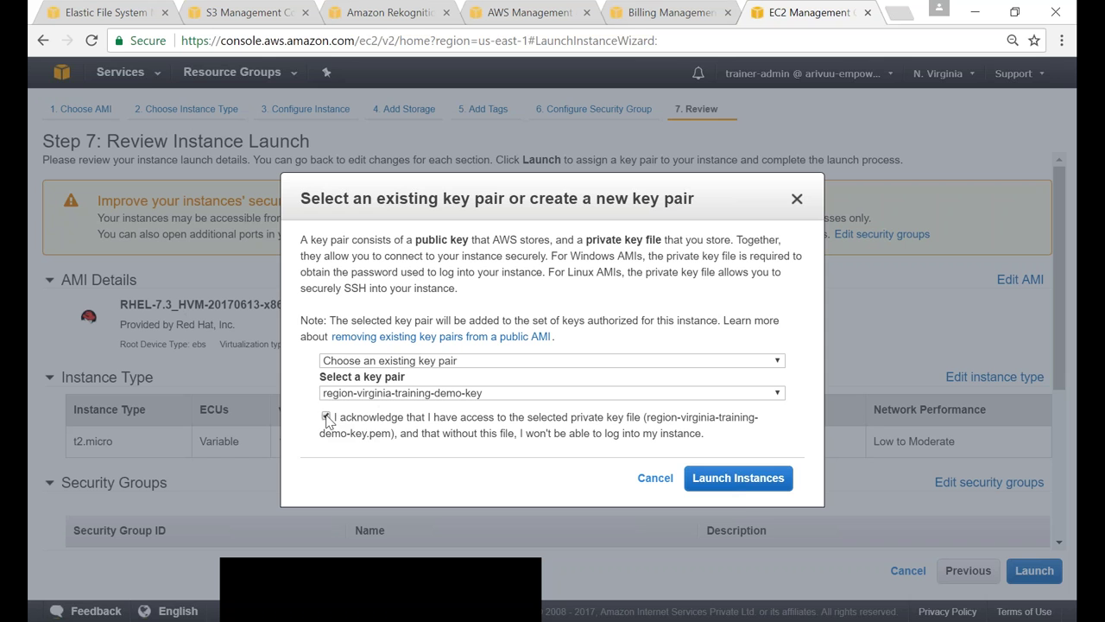
click(744, 483)
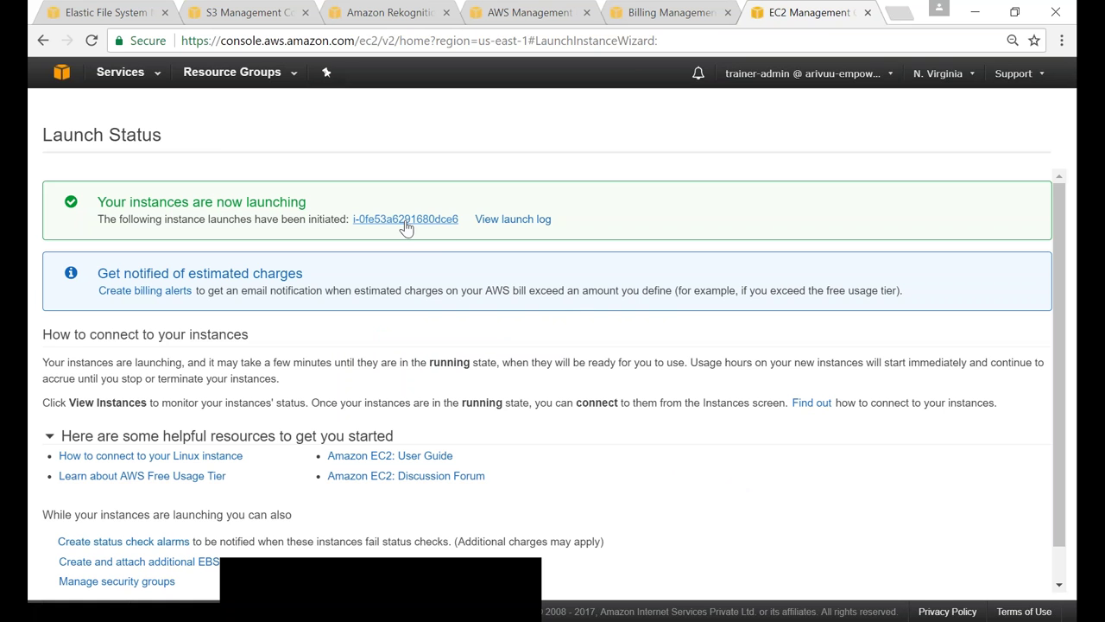
click(404, 221)
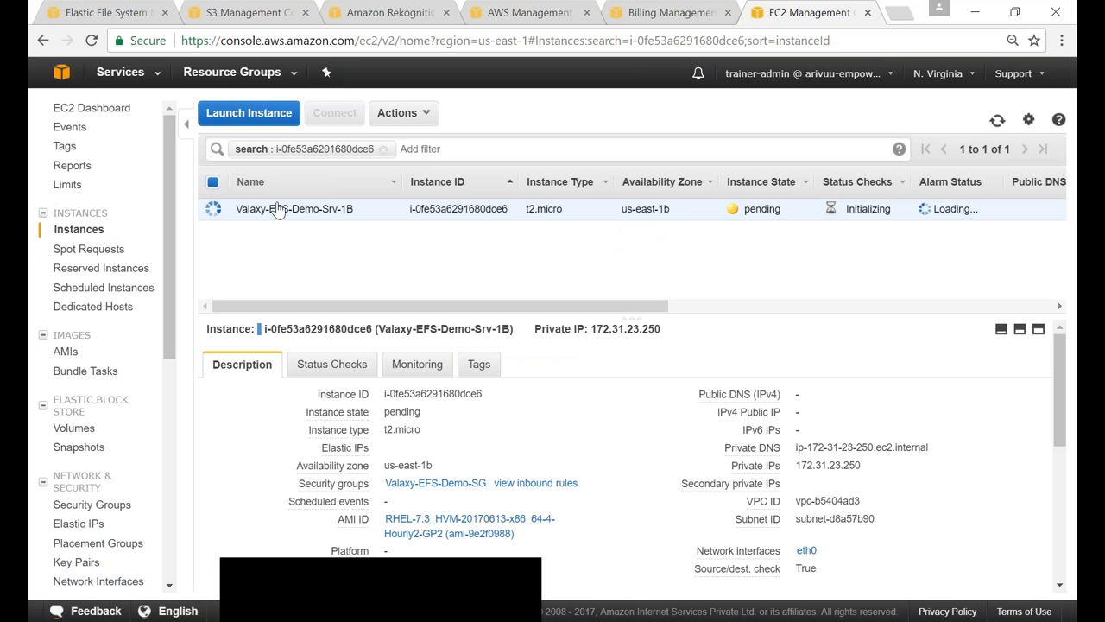
Start another launch based on Valaxy-EFS-Demo-Srv-1B, set its subnet to subnet-355a406e in us-east-1c and go to the review
click(399, 113)
click(418, 178)
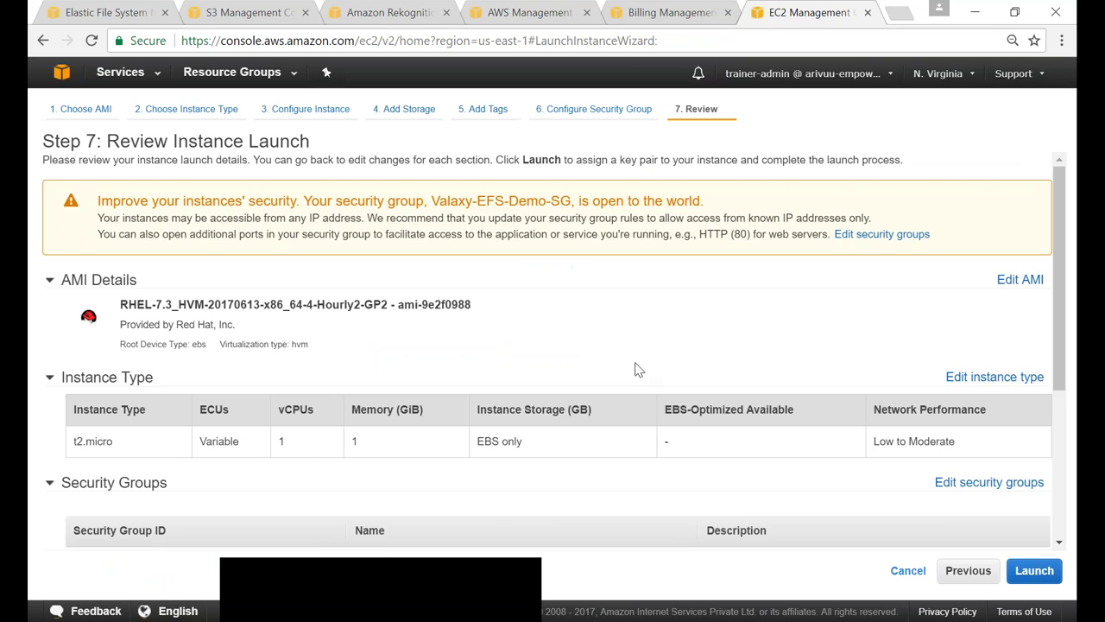
scroll(1010, 471, down, 5)
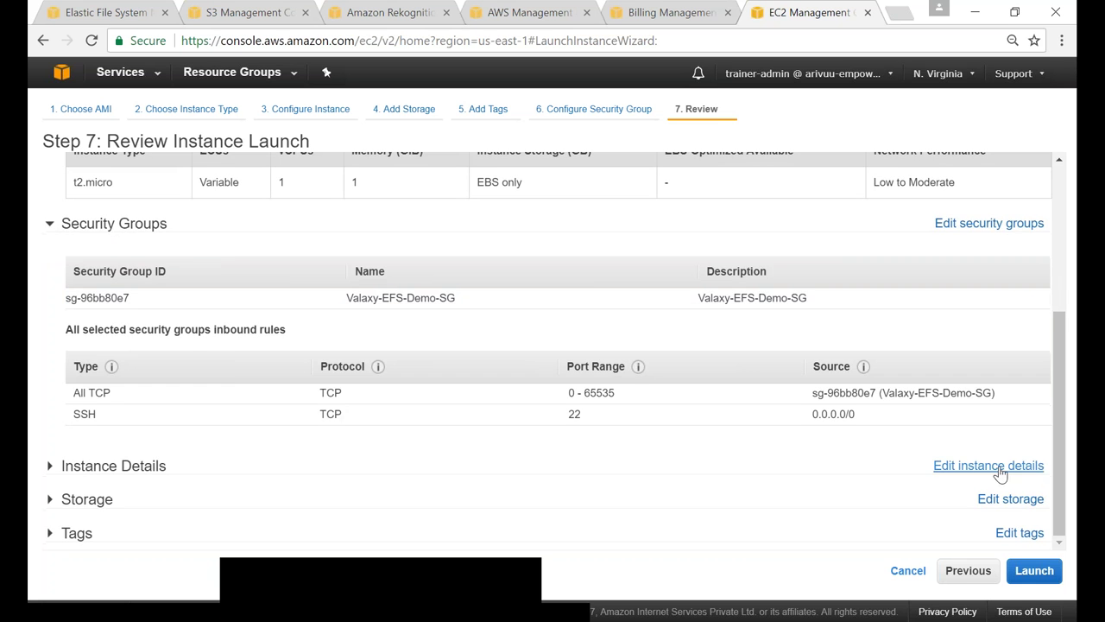
click(988, 468)
click(544, 308)
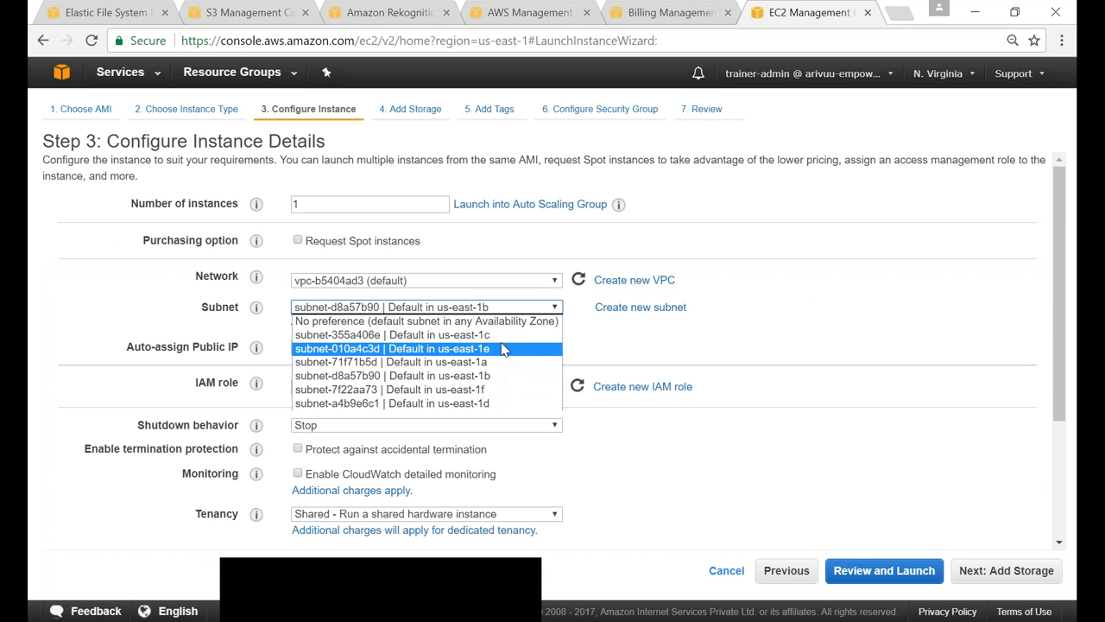
click(500, 335)
scroll(1061, 536, down, 2)
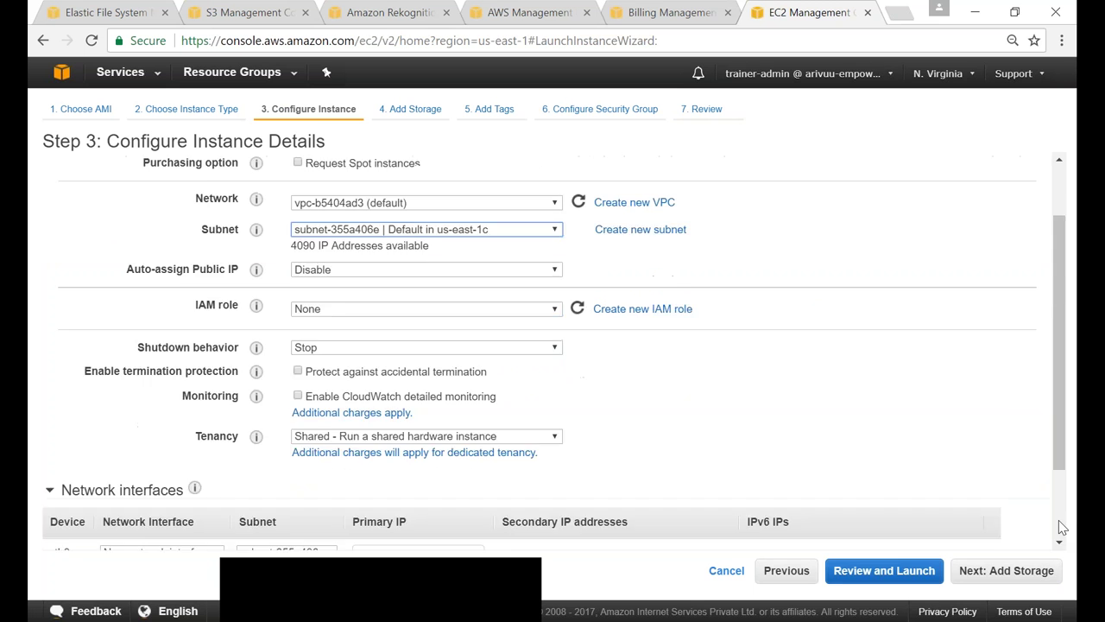
click(884, 570)
Change the instance's Name tag value to Valaxy-EFS-Demo-Srv-1C and return to the launch review
scroll(986, 526, down, 1)
scroll(986, 525, down, 2)
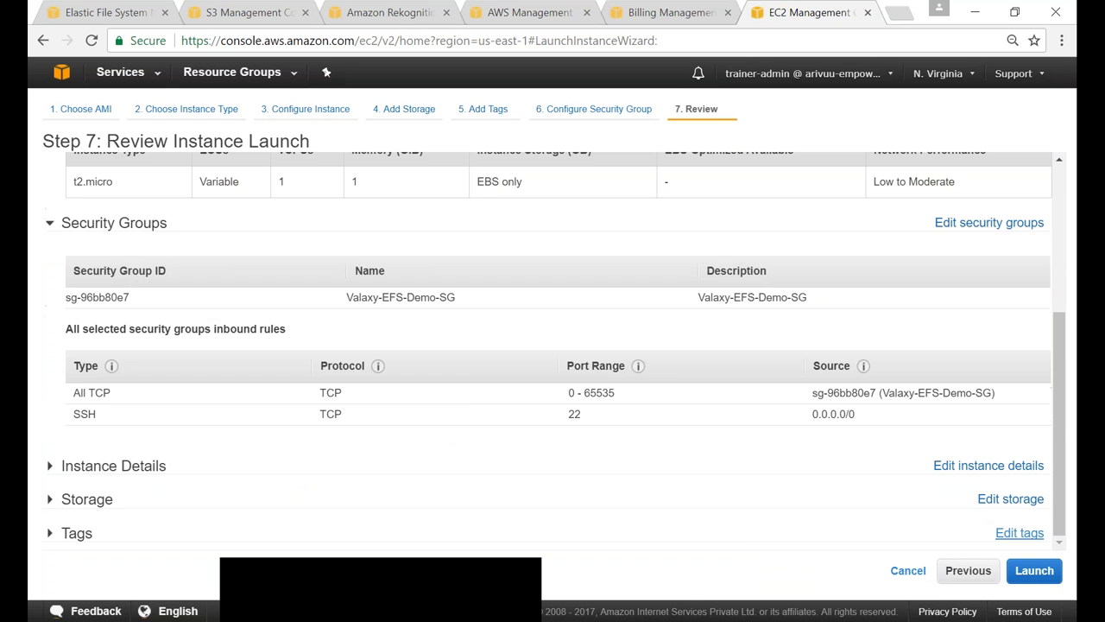
click(1017, 534)
click(548, 263)
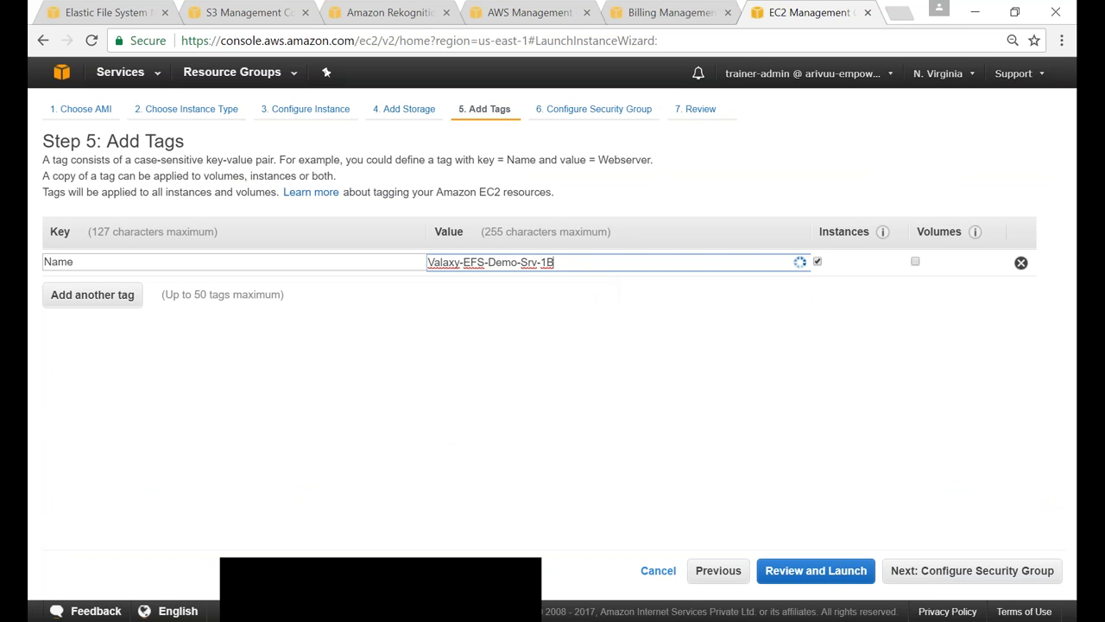
text(C)
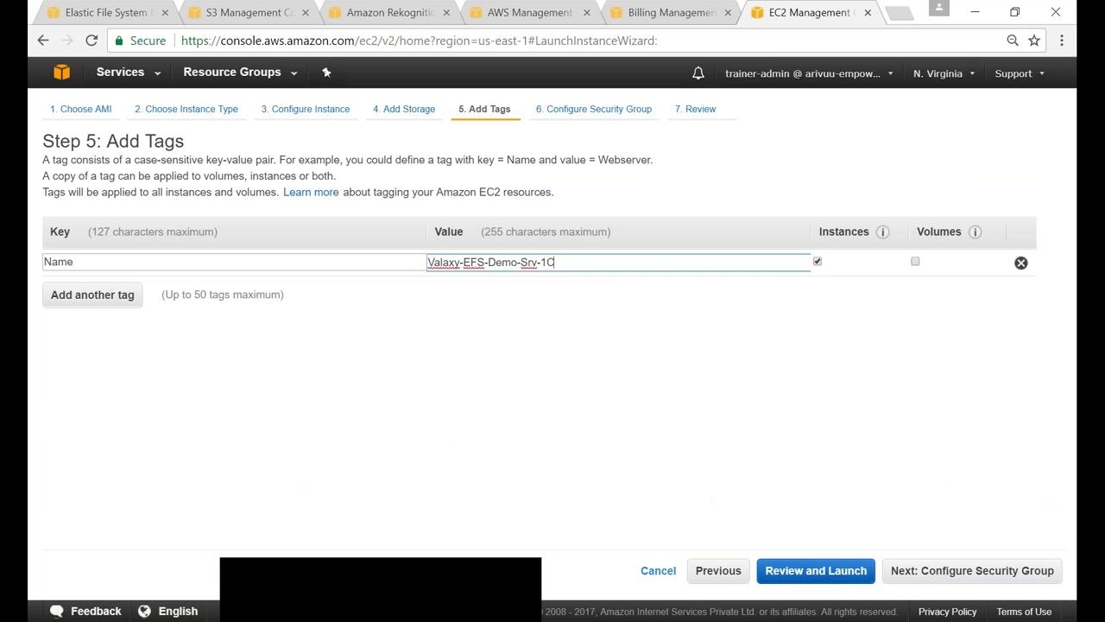
click(814, 570)
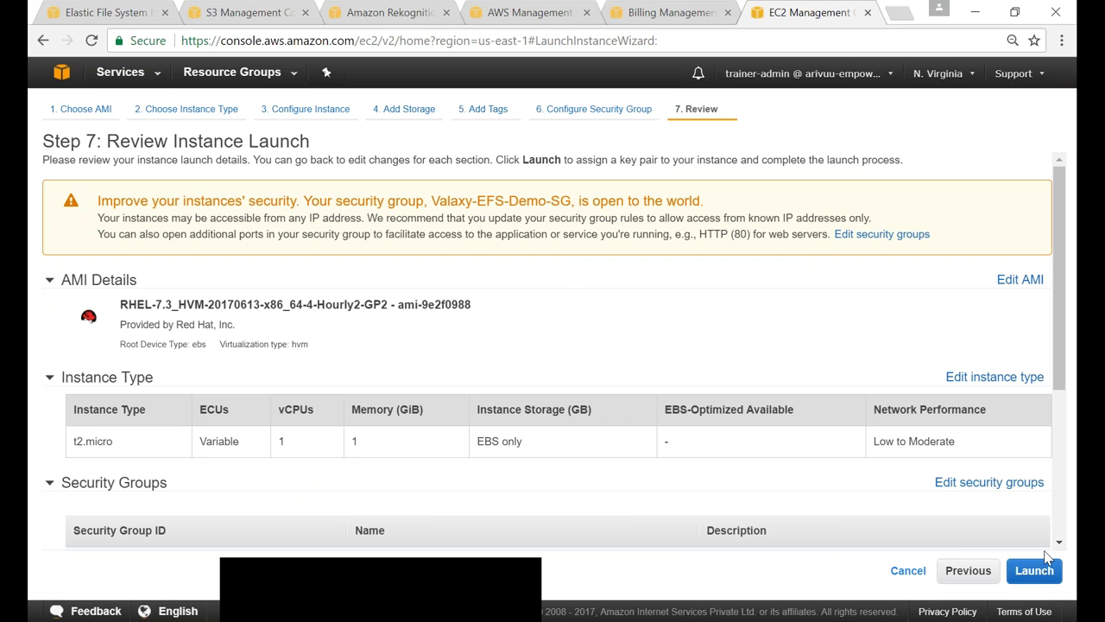
Check the subnet chosen in the 1C instance's configuration details and return to the launch review
scroll(1055, 511, down, 3)
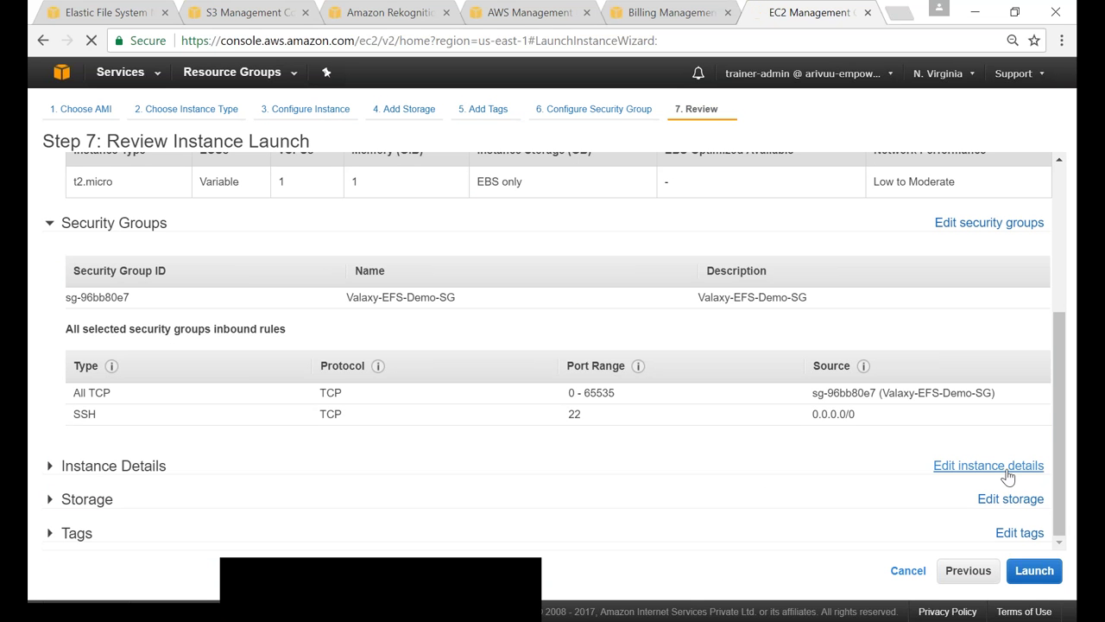
click(1002, 466)
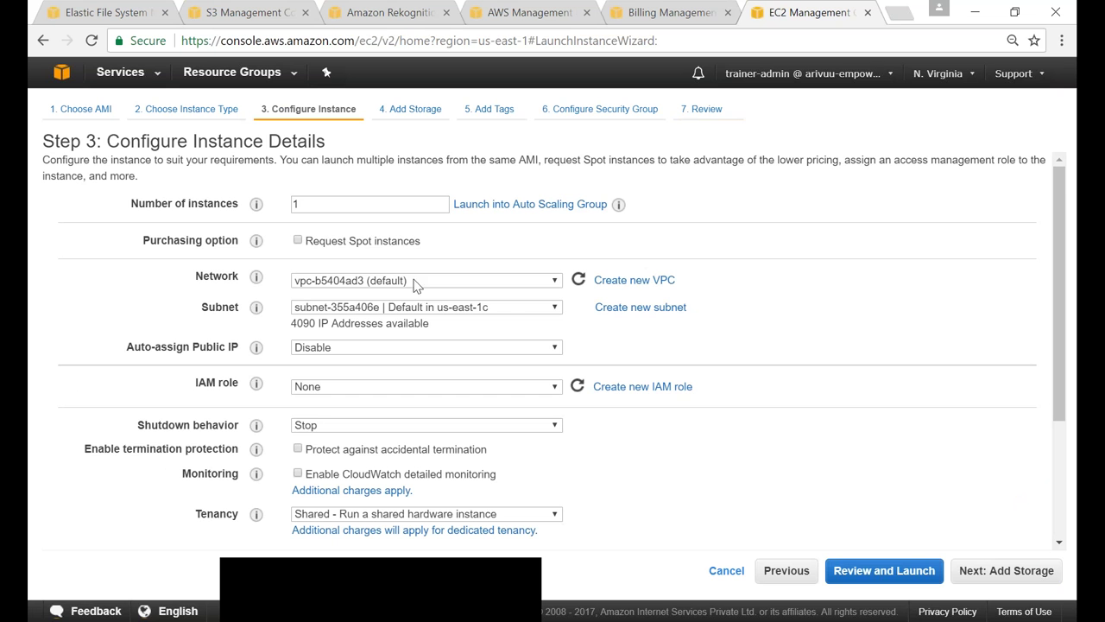
click(884, 570)
Launch the 1C instance with the region-virginia-training-demo-key key pair, acknowledging private key access, and list all instances without a filter
click(1034, 570)
click(326, 417)
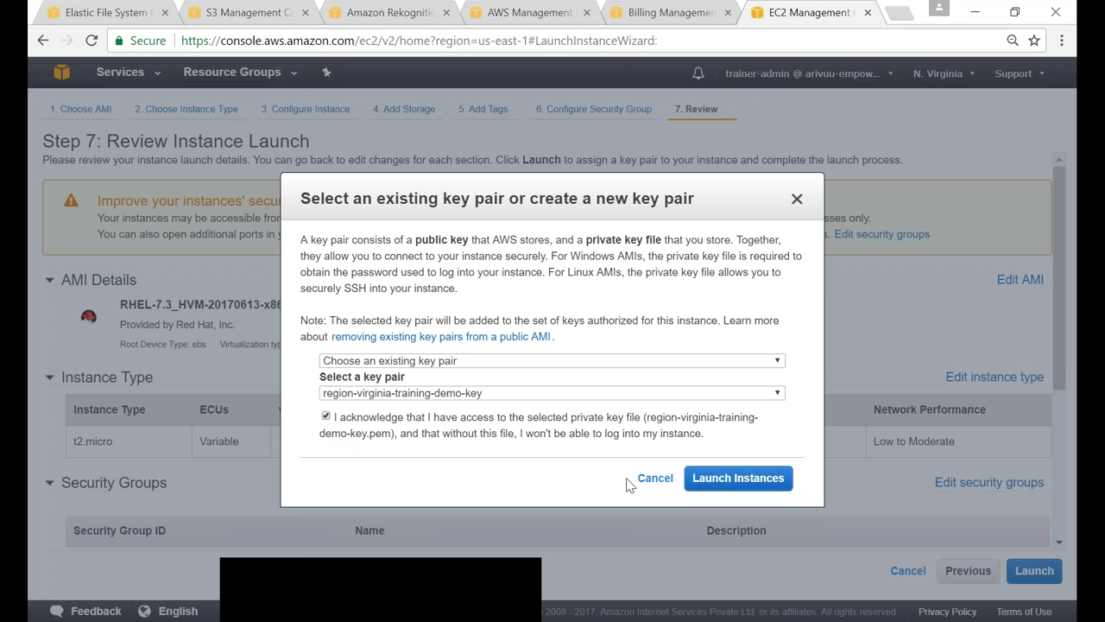
click(738, 478)
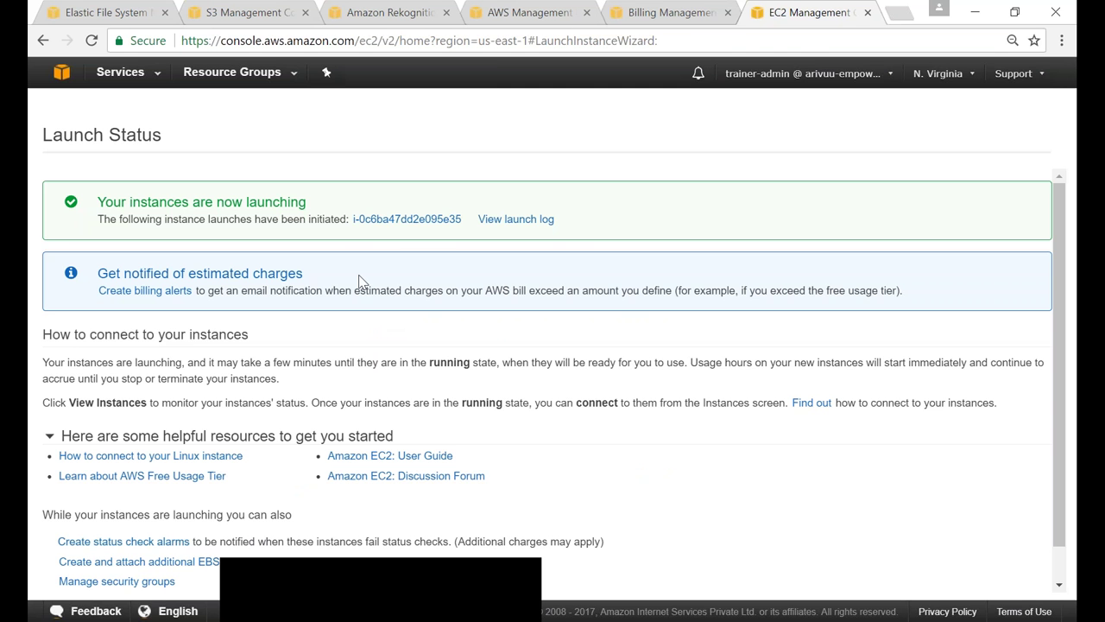
click(406, 216)
click(399, 150)
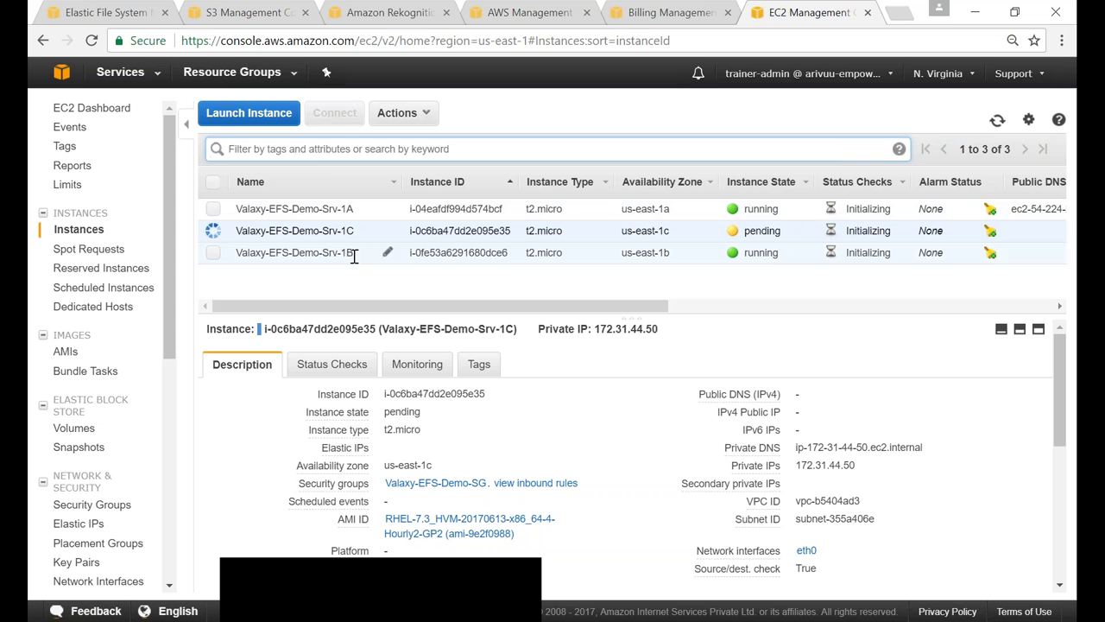
Select only the Valaxy-EFS-Demo-Srv-1A instance and copy its IPv4 public IP
click(213, 209)
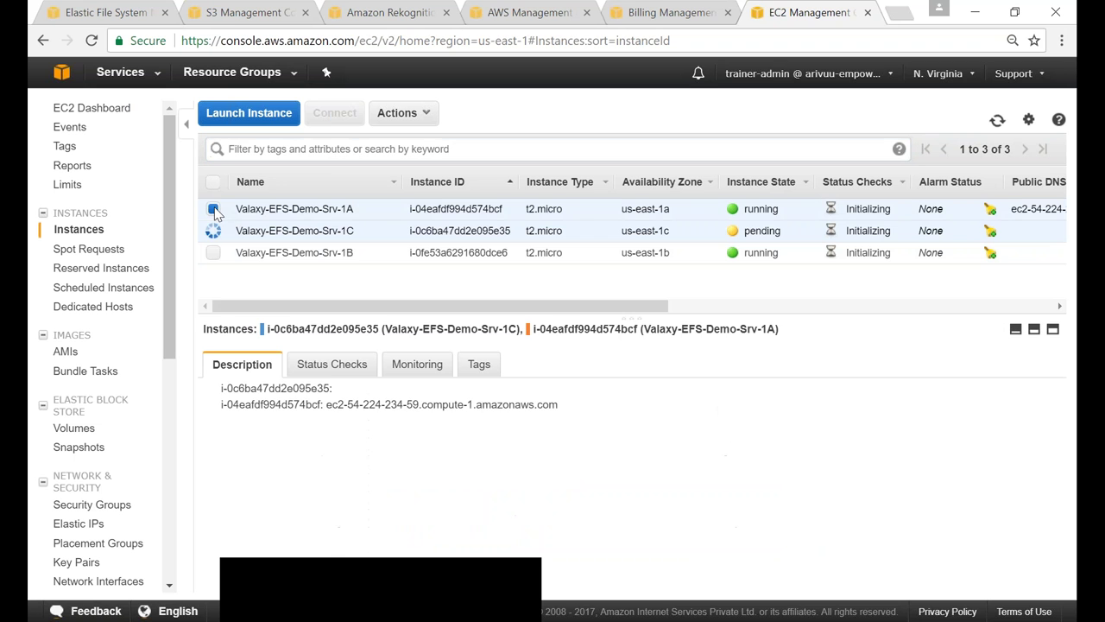
click(213, 230)
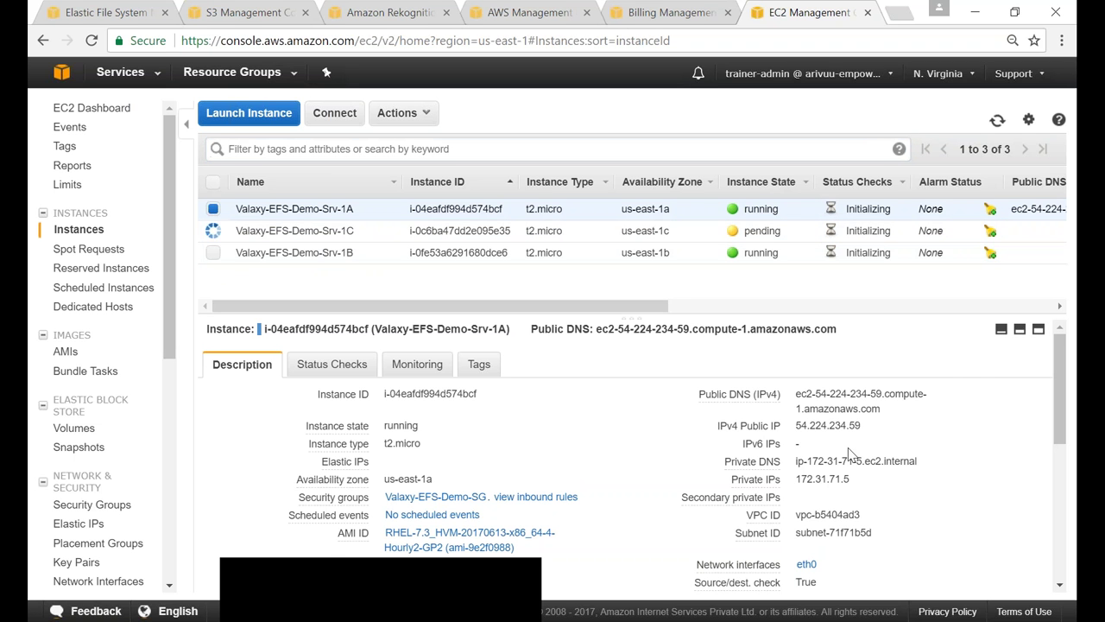
drag(795, 426, 878, 429)
key(ctrl+c)
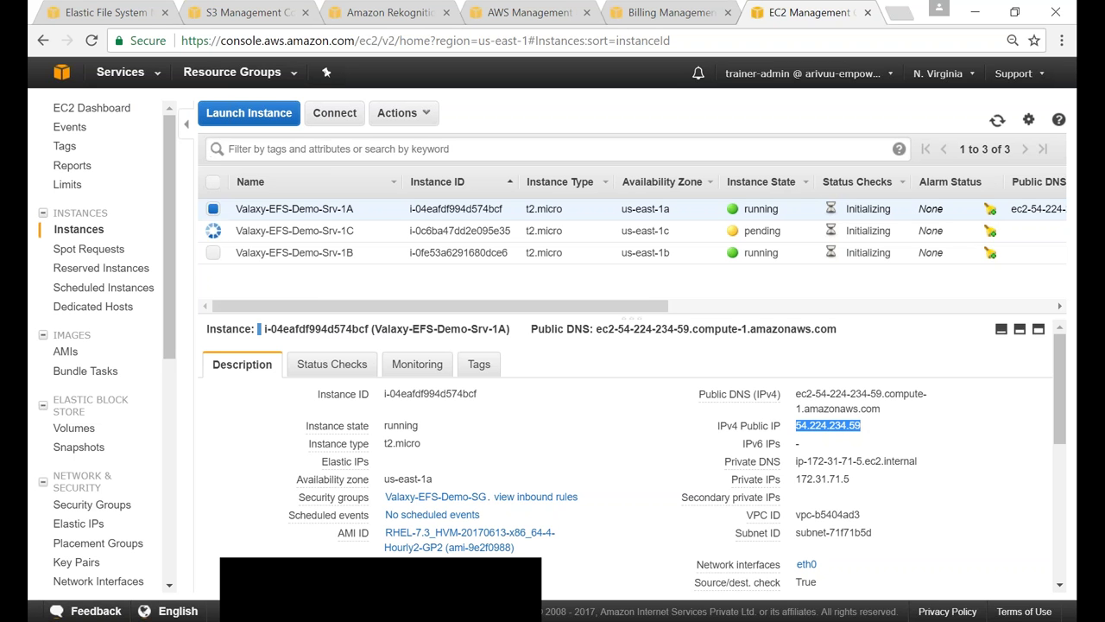
Switch to MobaXterm and set the remote host of the saved 54.208.88.84 (ec2-user) session to 54.224.234.59
key(alt+Tab)
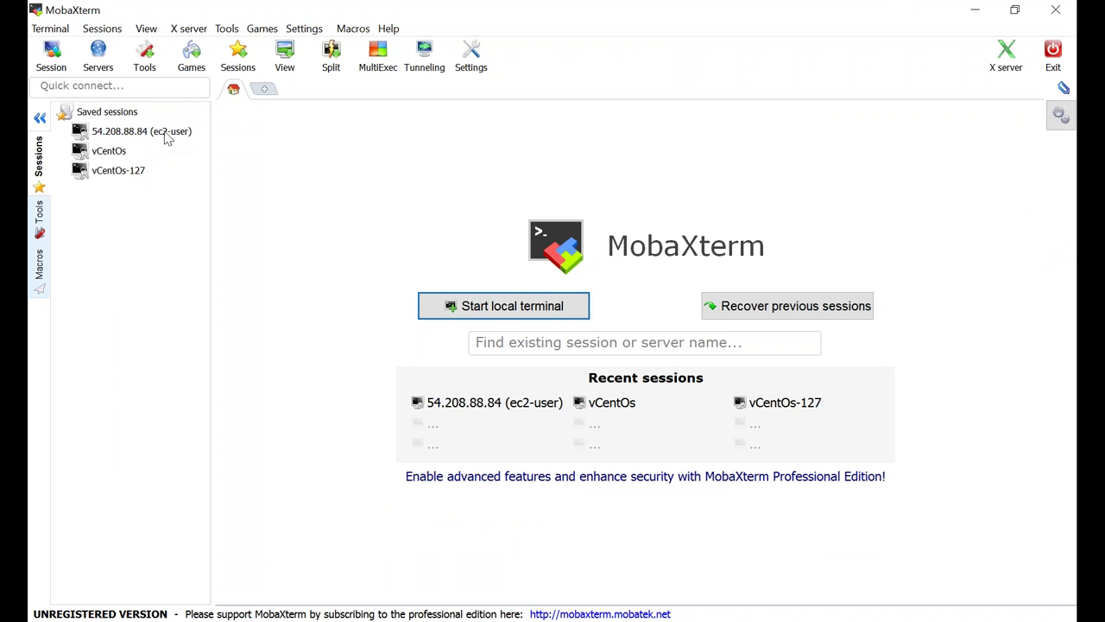
right_click(166, 134)
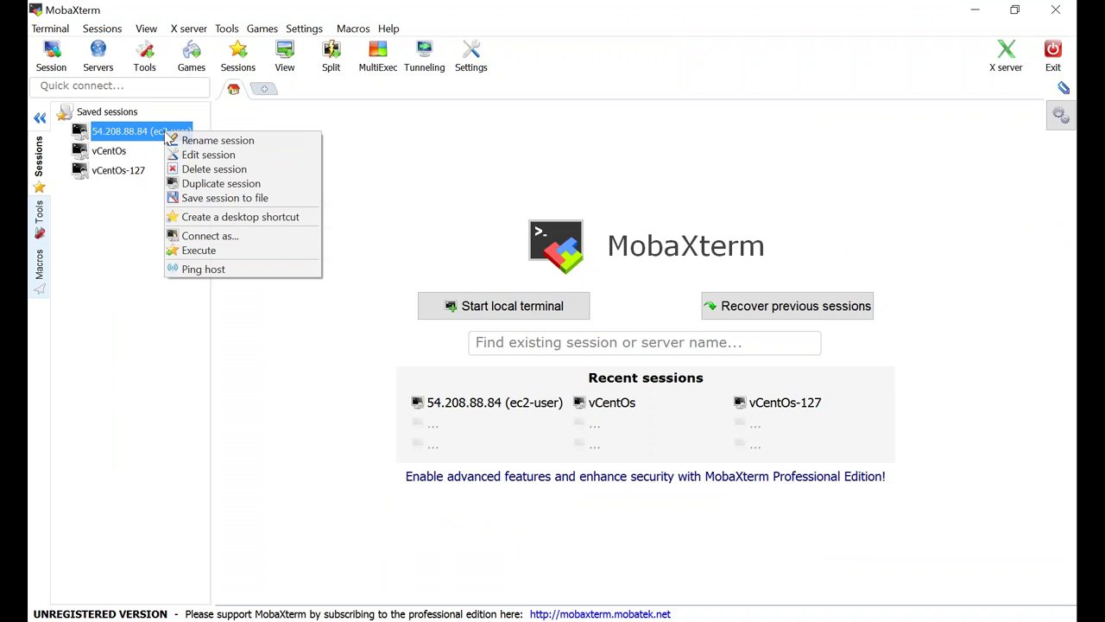
click(215, 157)
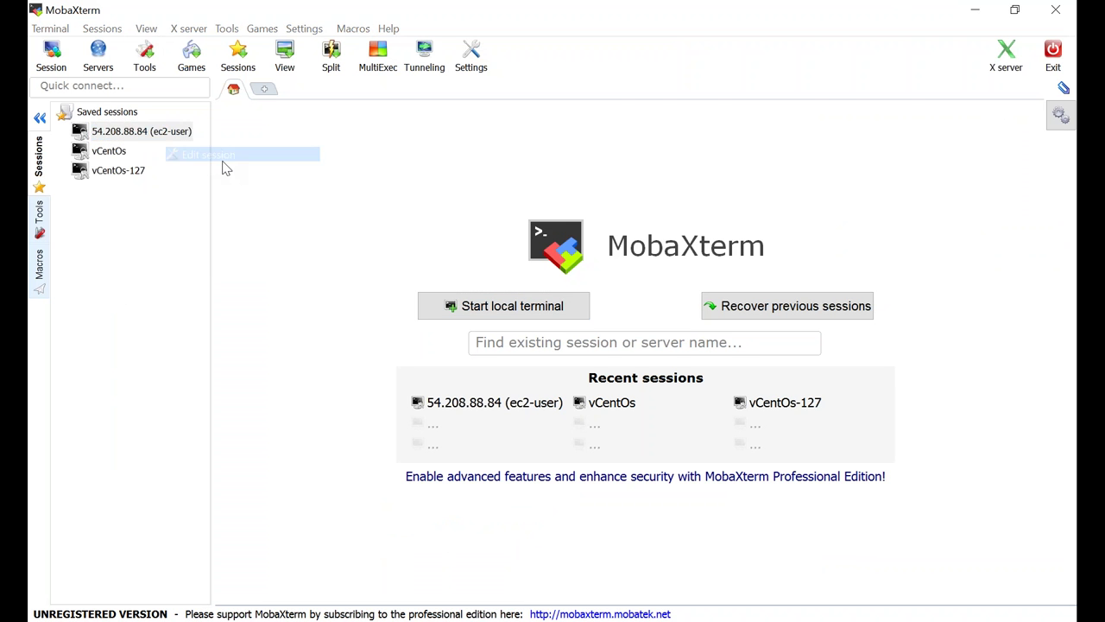
key(ctrl+v)
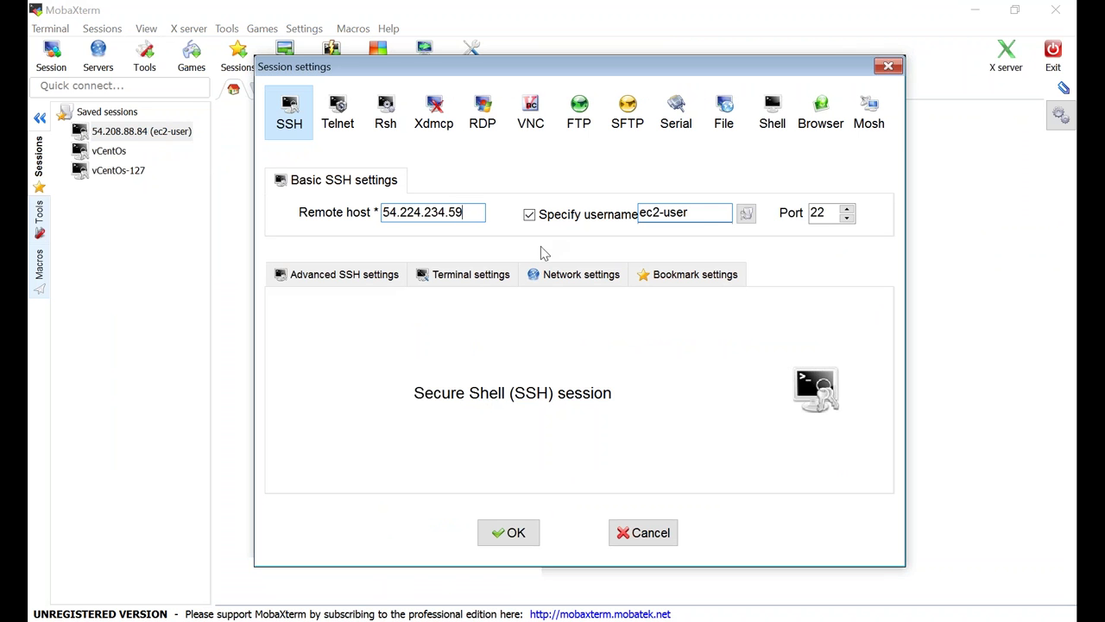
Set the session name to 1A in the SSH session's bookmark settings
double_click(700, 216)
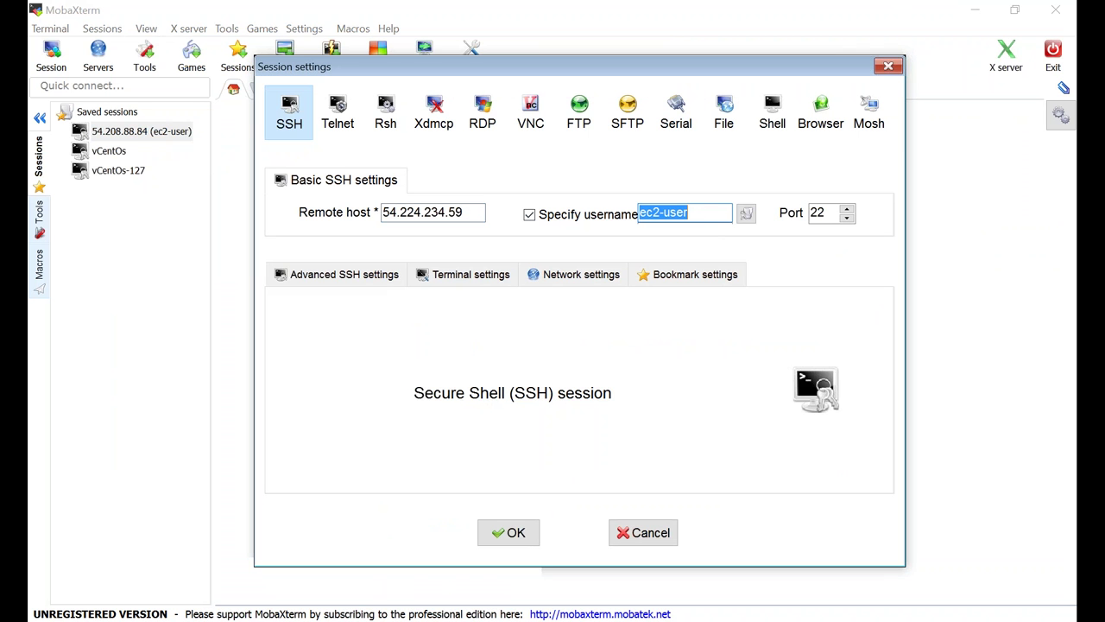
click(682, 274)
click(438, 328)
double_click(437, 328)
click(382, 324)
drag(376, 324, 525, 325)
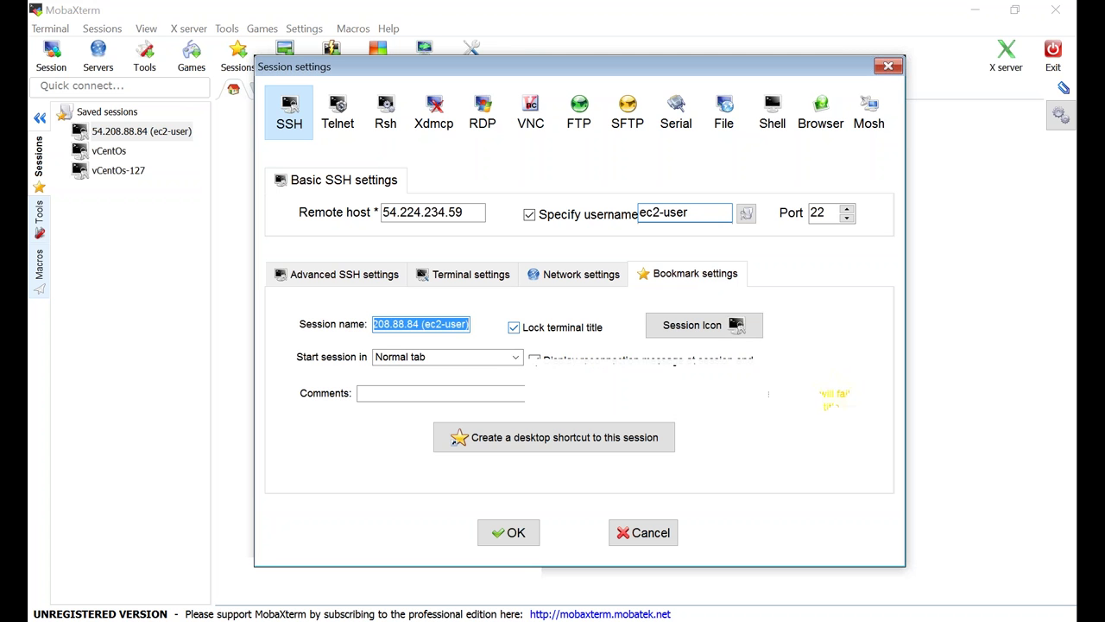
text(1A)
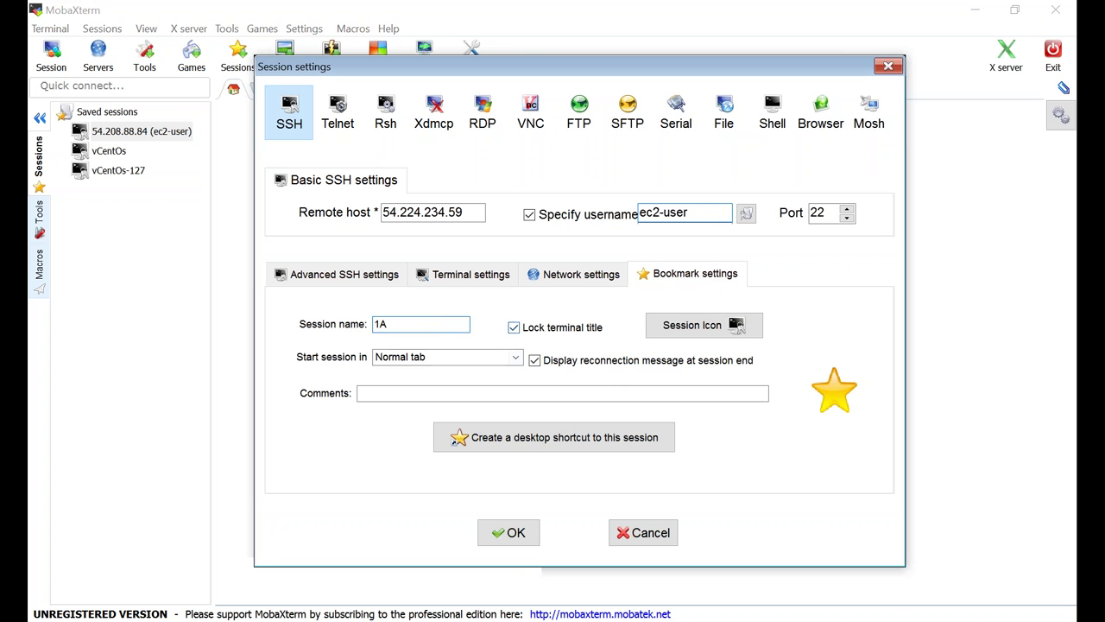
Connect the 1A session using region-virginia-training-demo-key.pem as its private key, and start setting up another SSH session
click(372, 275)
click(559, 416)
double_click(324, 270)
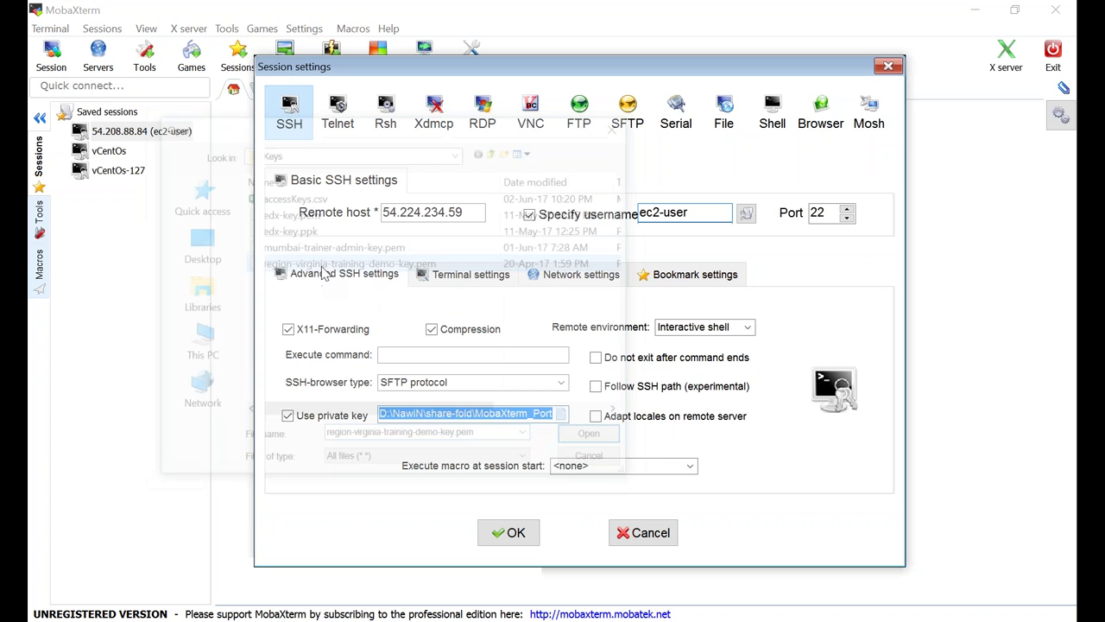
click(509, 532)
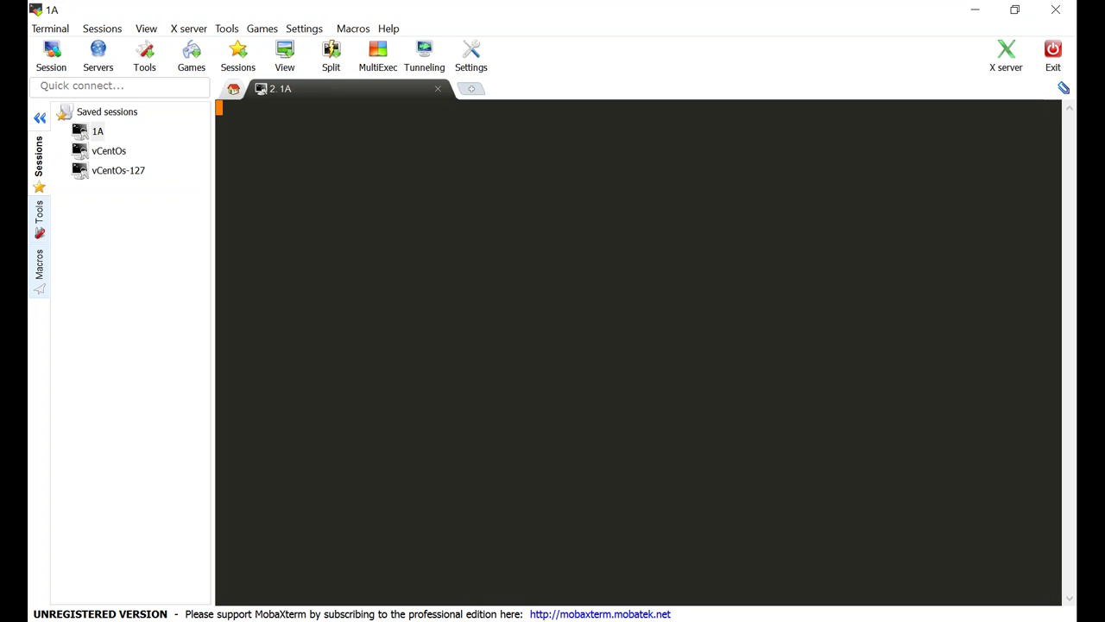
click(55, 67)
click(289, 112)
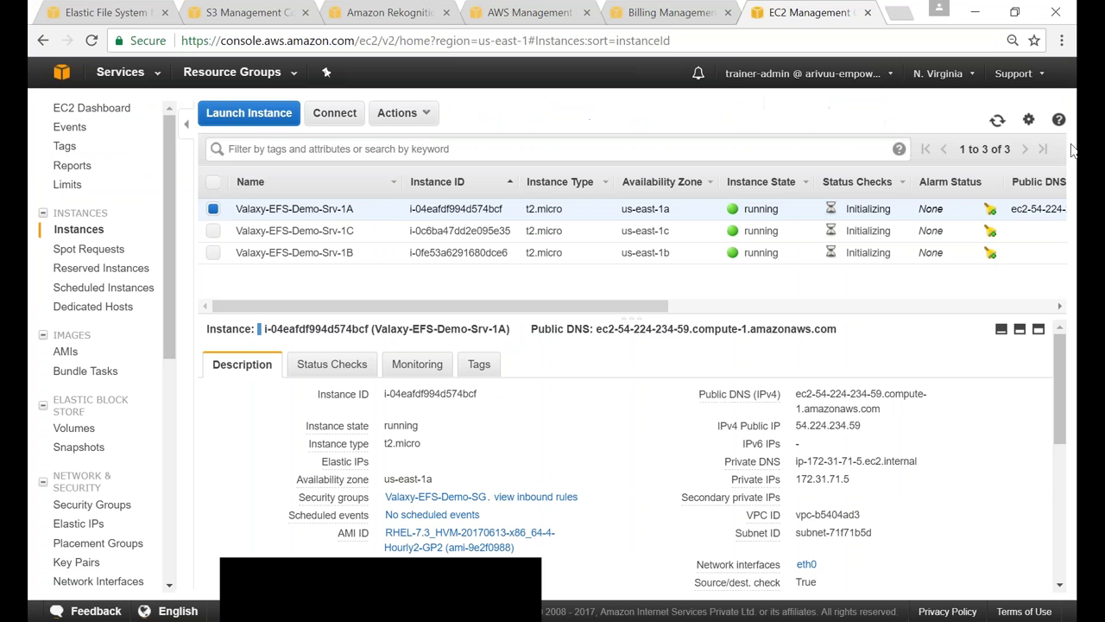
Switch to the EC2 console and check the public IP details of Valaxy-EFS-Demo-Srv-1B and 1C and the actions available for 1C
click(213, 209)
click(213, 252)
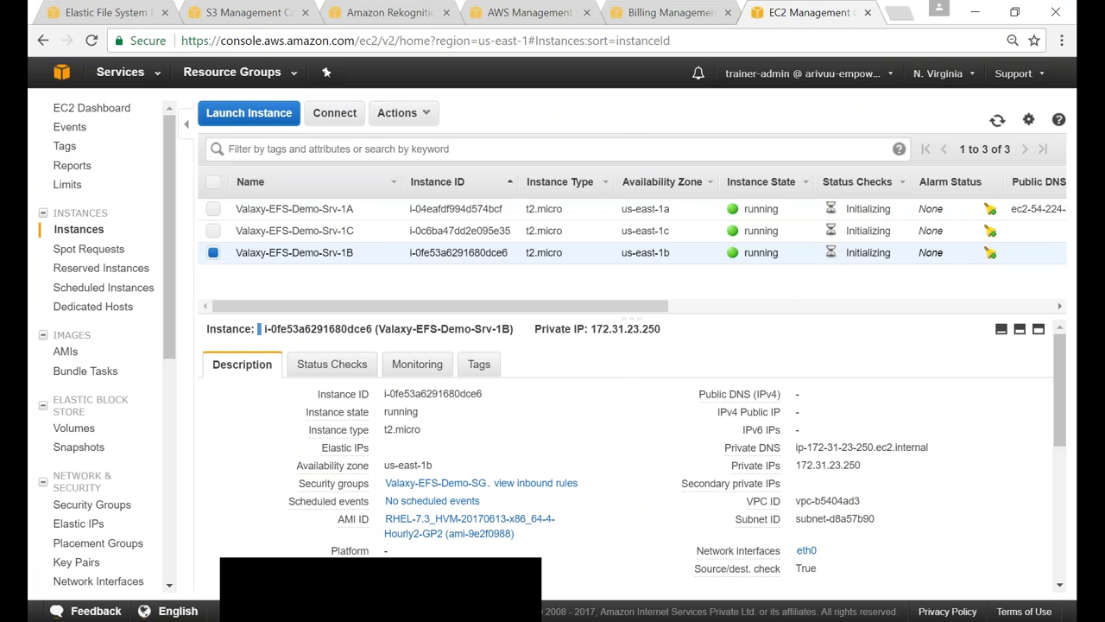
double_click(816, 465)
click(213, 252)
click(214, 231)
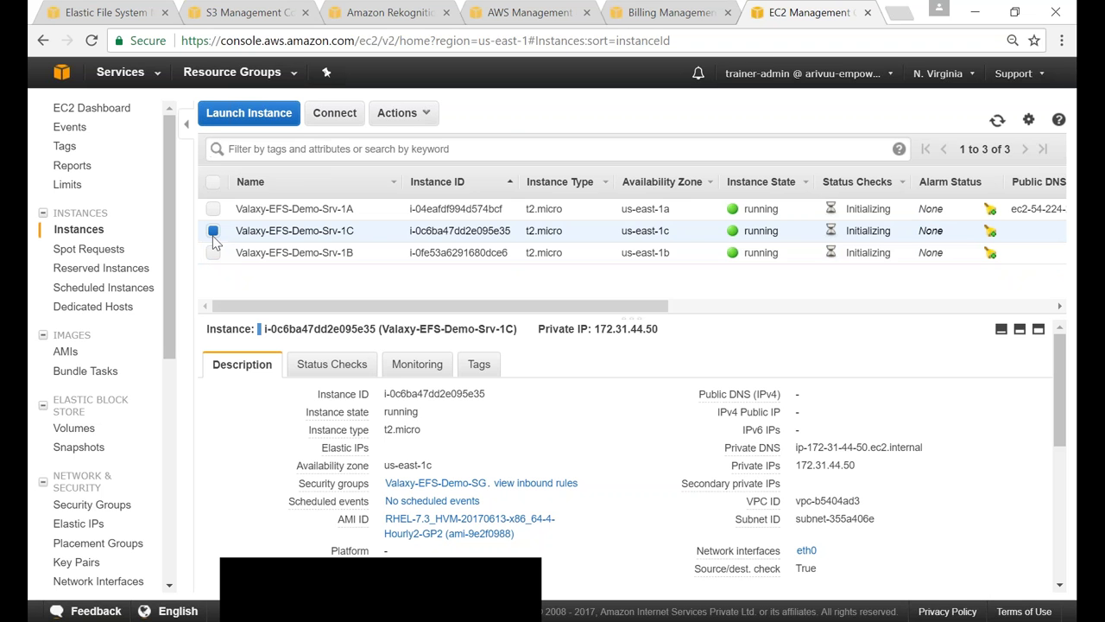
click(397, 112)
mouse_move(421, 224)
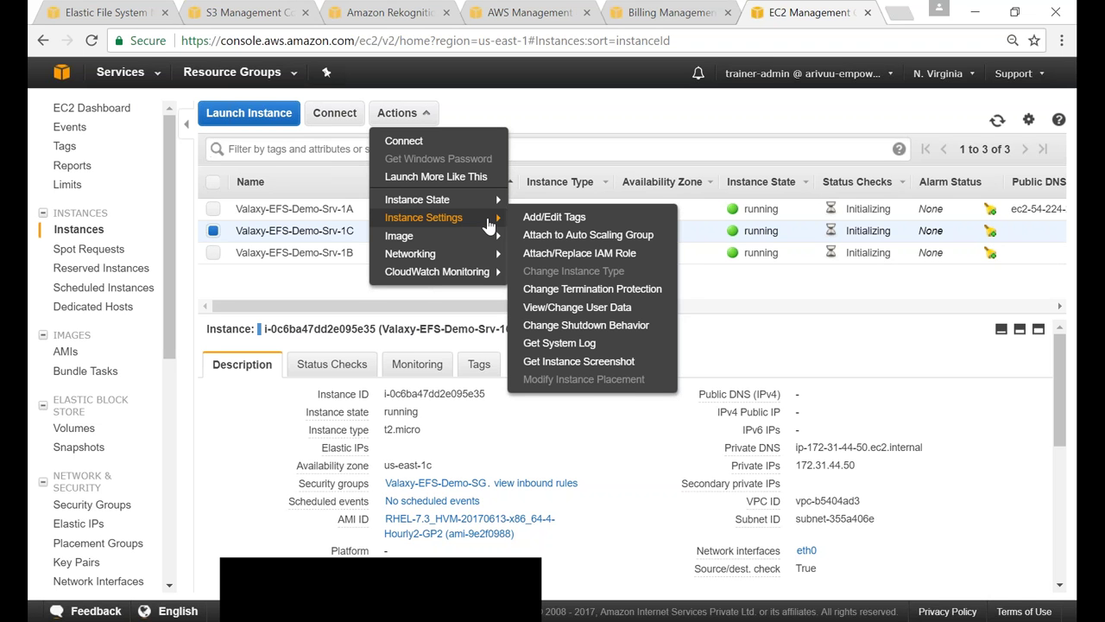
click(214, 231)
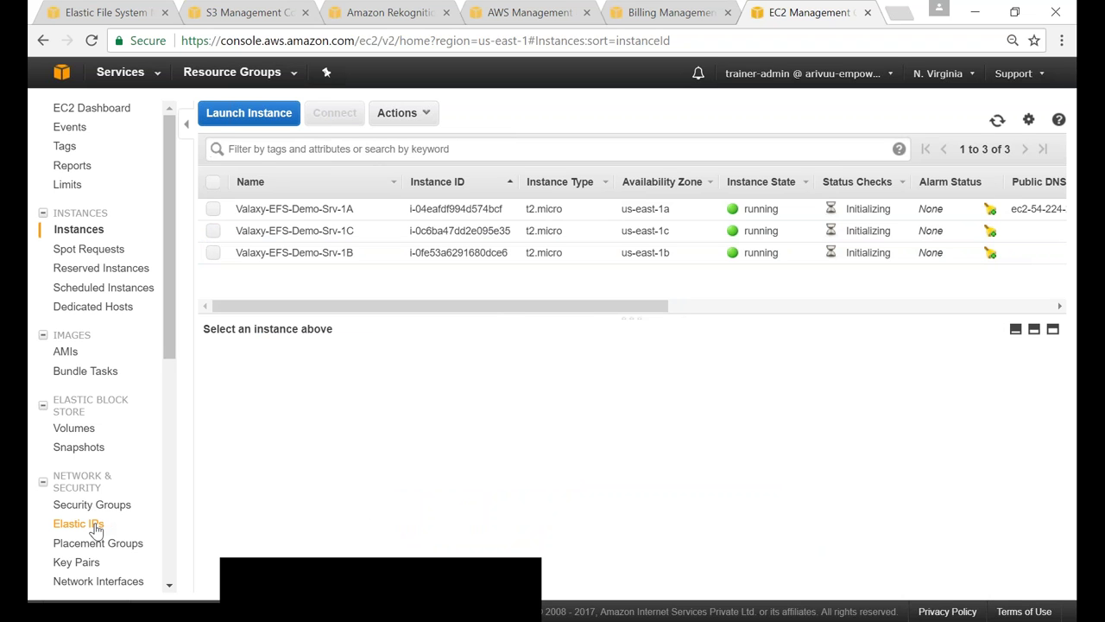
Allocate a new Elastic IP address in the N. Virginia region
click(85, 527)
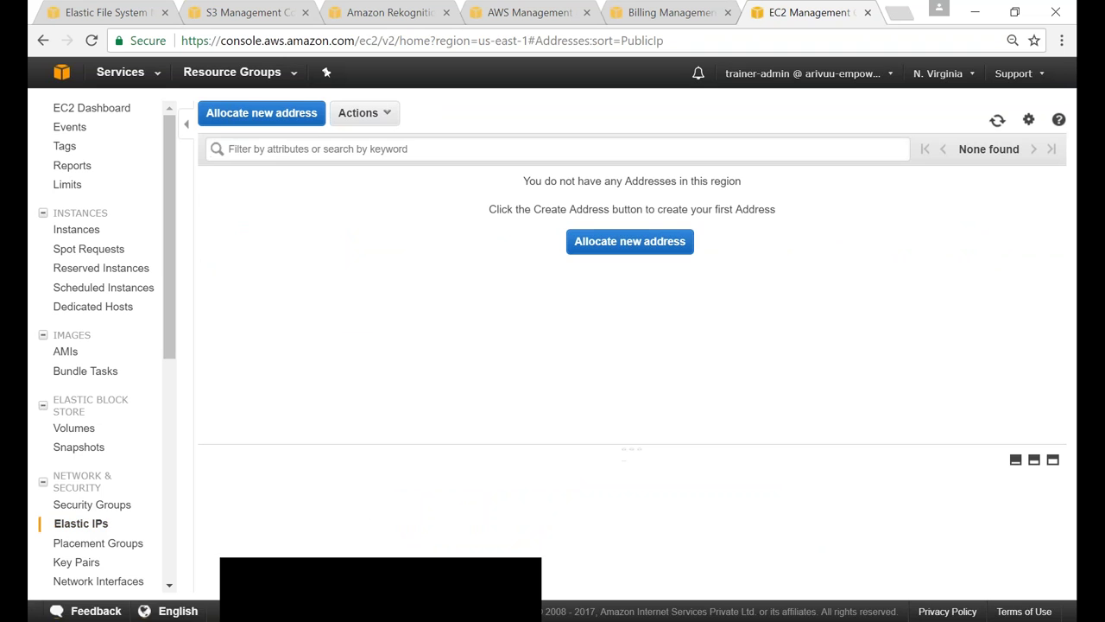
click(261, 113)
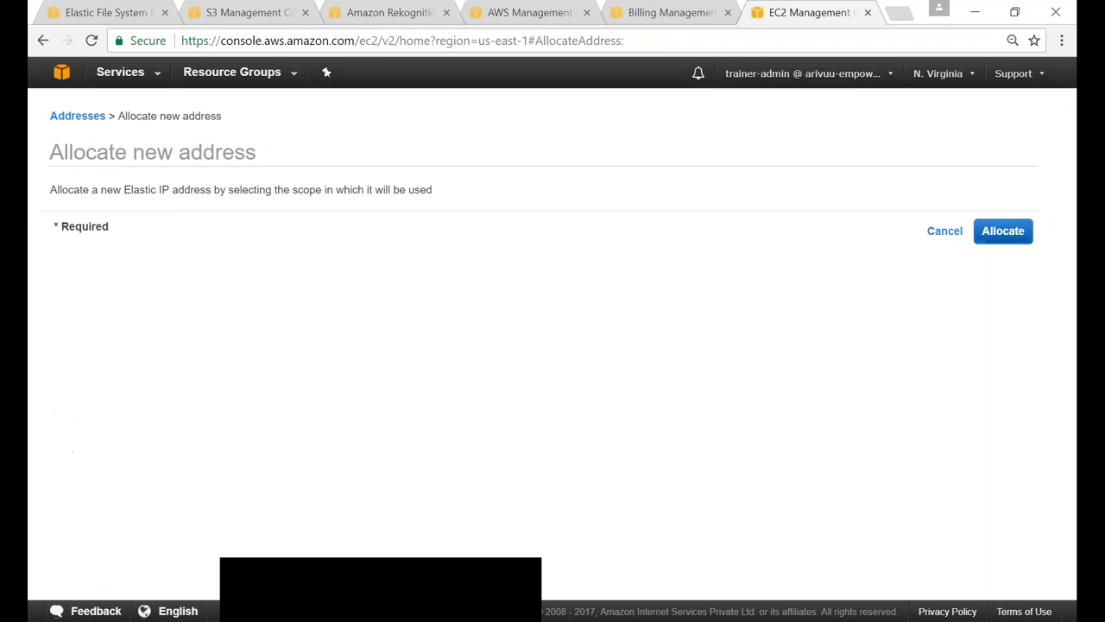
click(1004, 234)
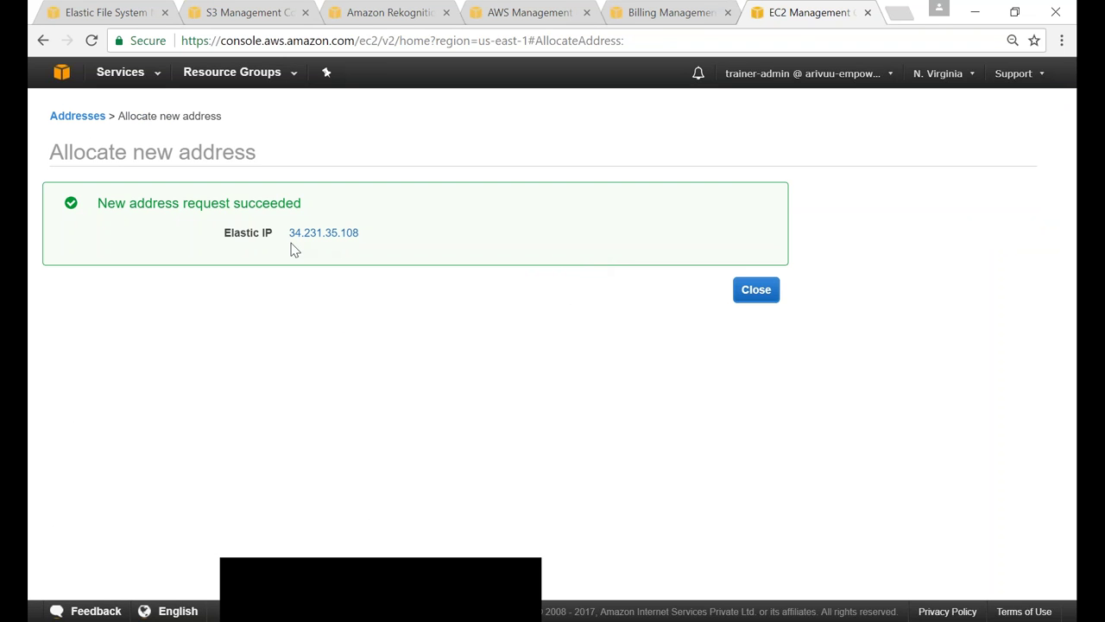
click(757, 290)
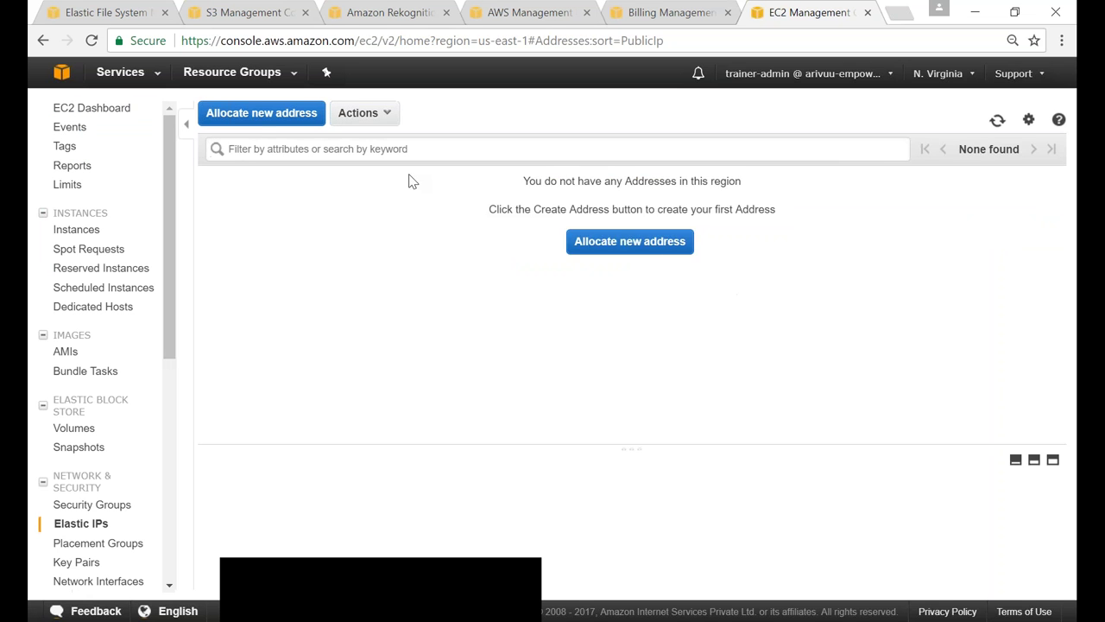
Associate the newly allocated Elastic IP with the Valaxy-EFS-Demo-Srv-1B instance
click(364, 121)
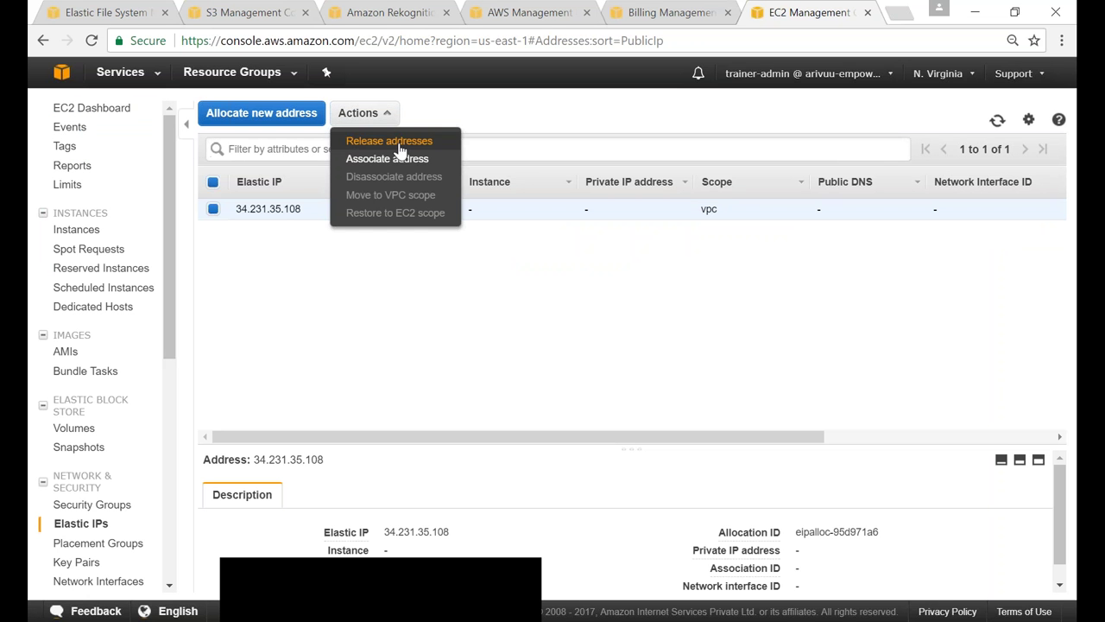
click(397, 160)
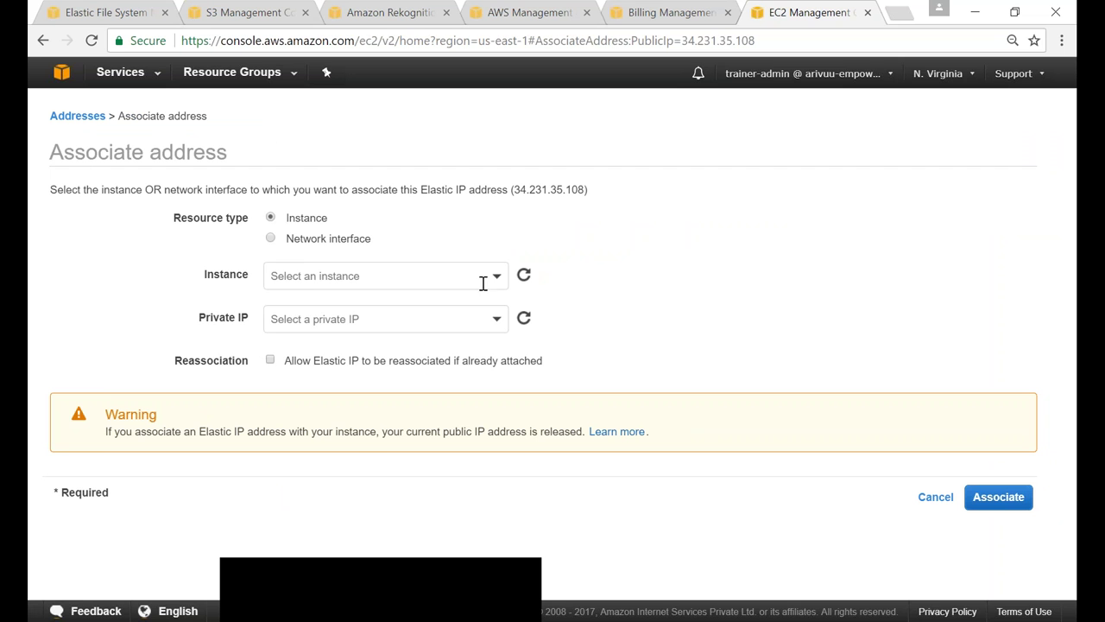
click(499, 281)
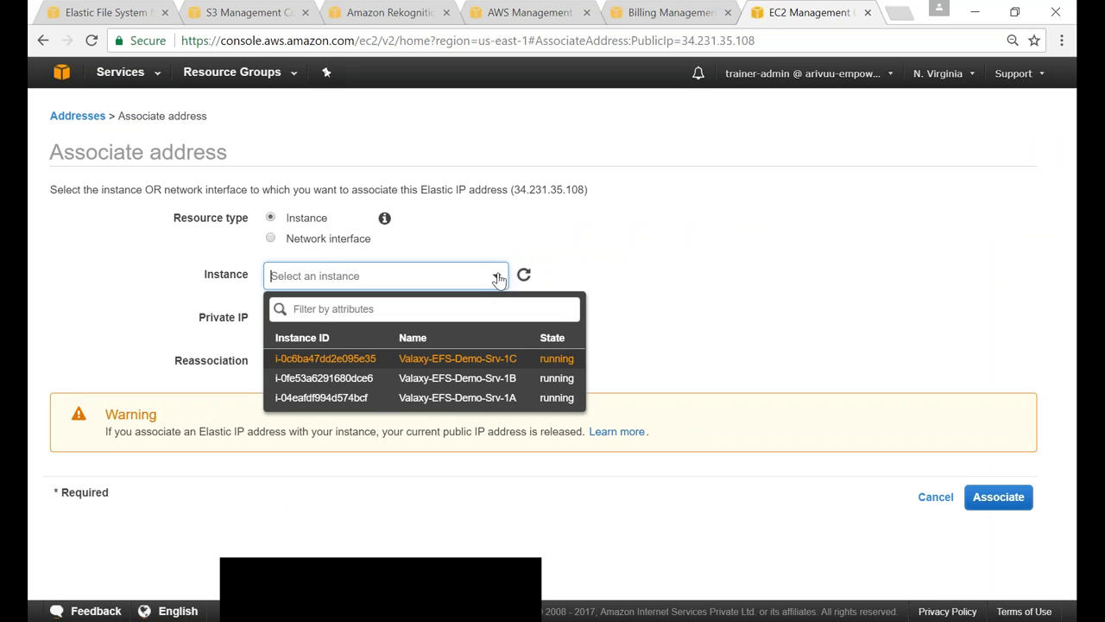
click(466, 378)
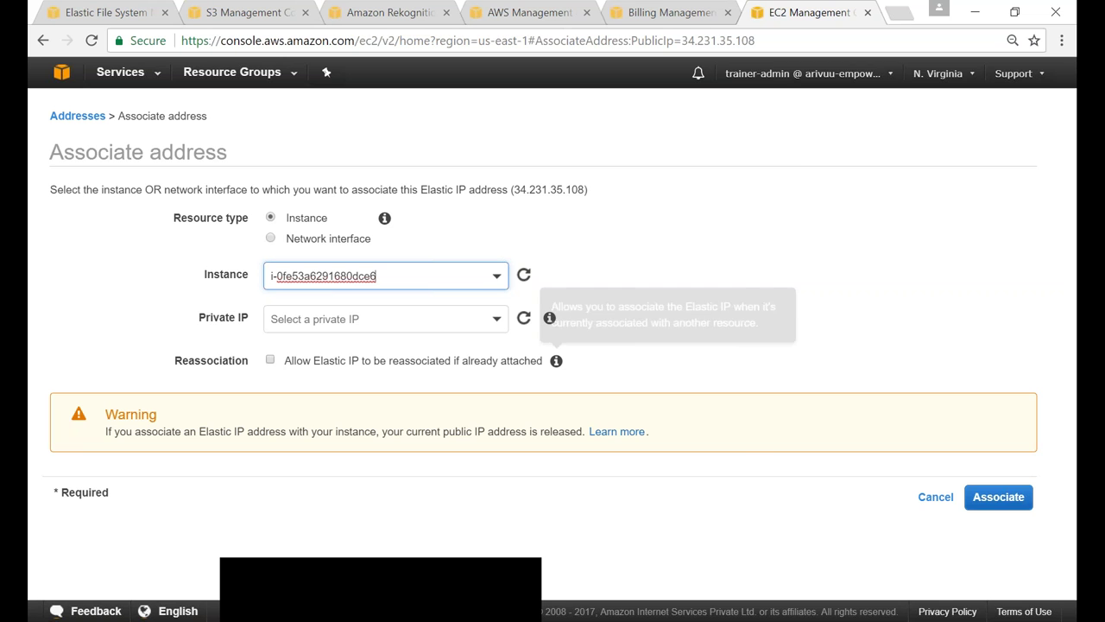
click(998, 497)
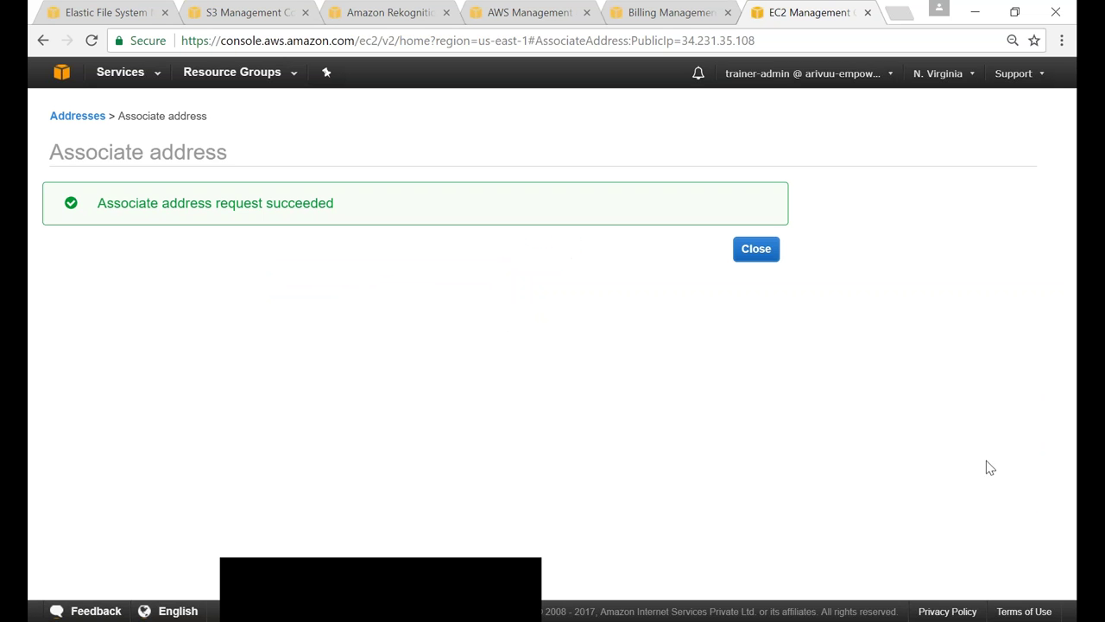
click(756, 251)
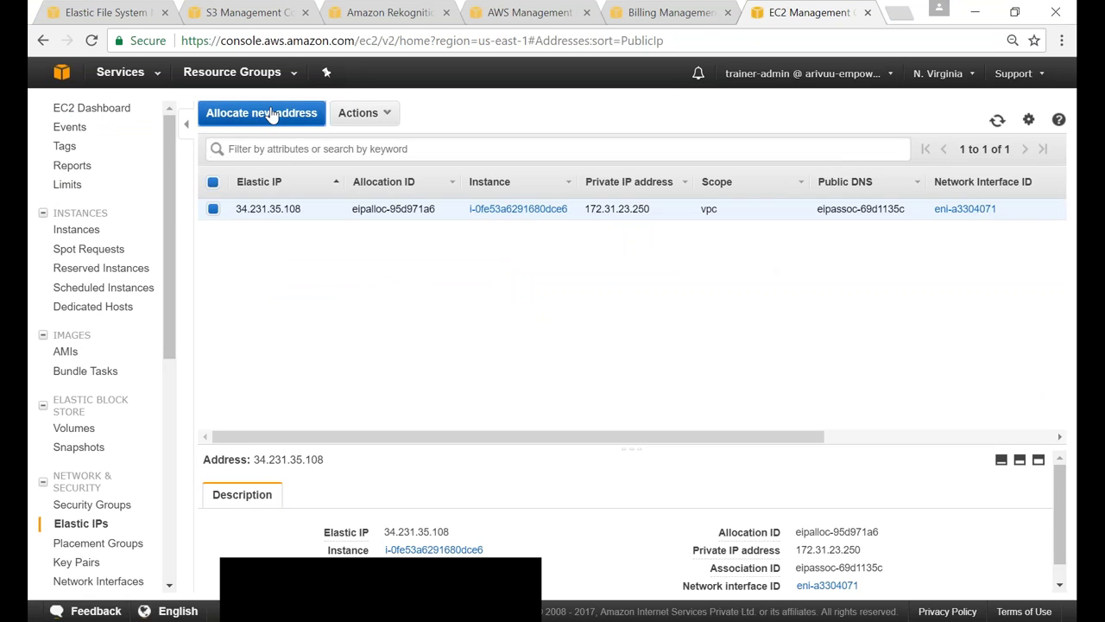
Allocate a second Elastic IP address
click(272, 115)
click(1003, 230)
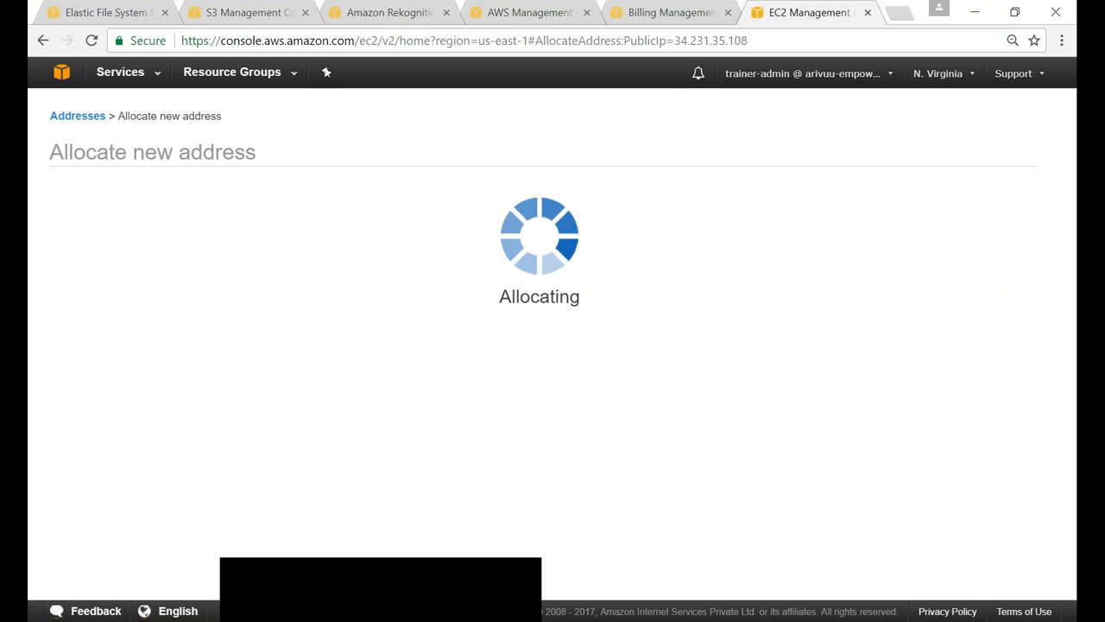
click(766, 302)
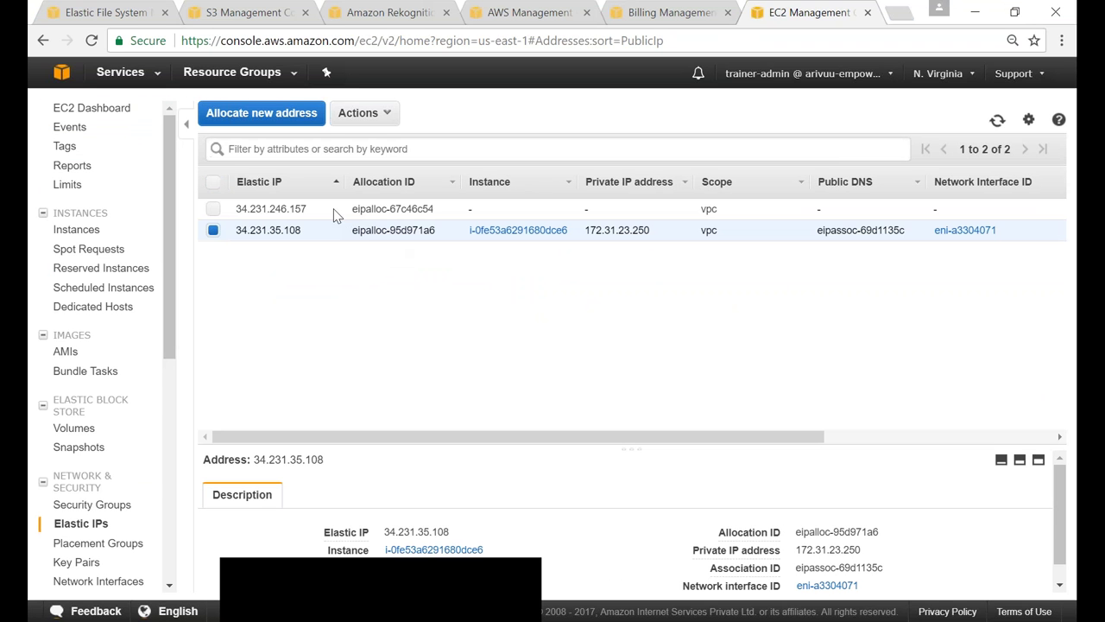
Associate the unassigned Elastic IP 34.231.246.157 with the Valaxy-EFS-Demo-Srv-1C instance
click(213, 208)
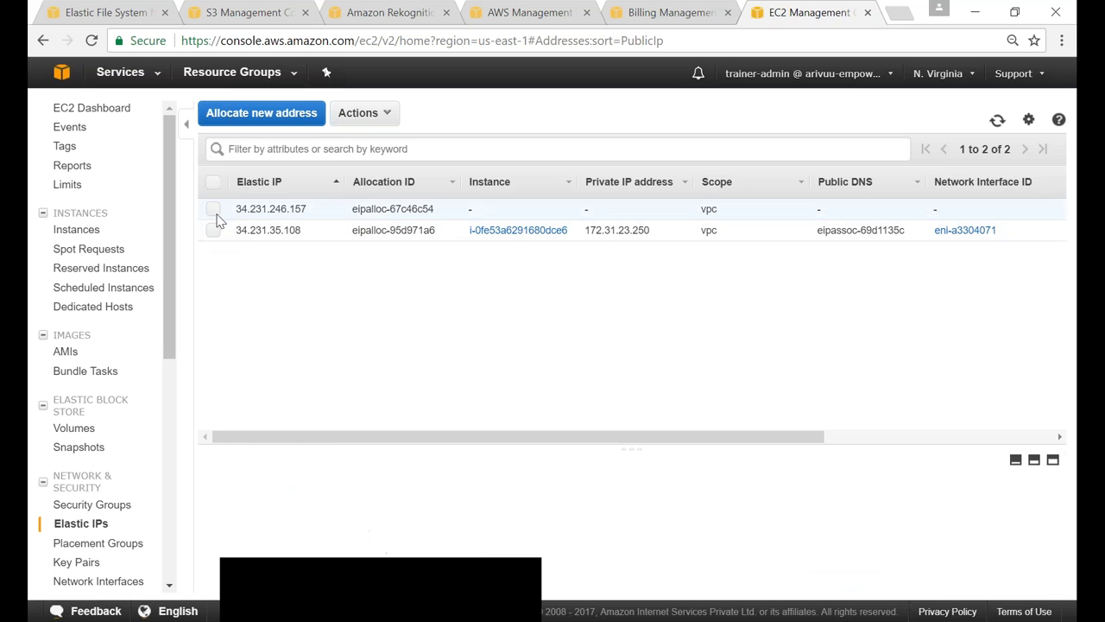
click(366, 118)
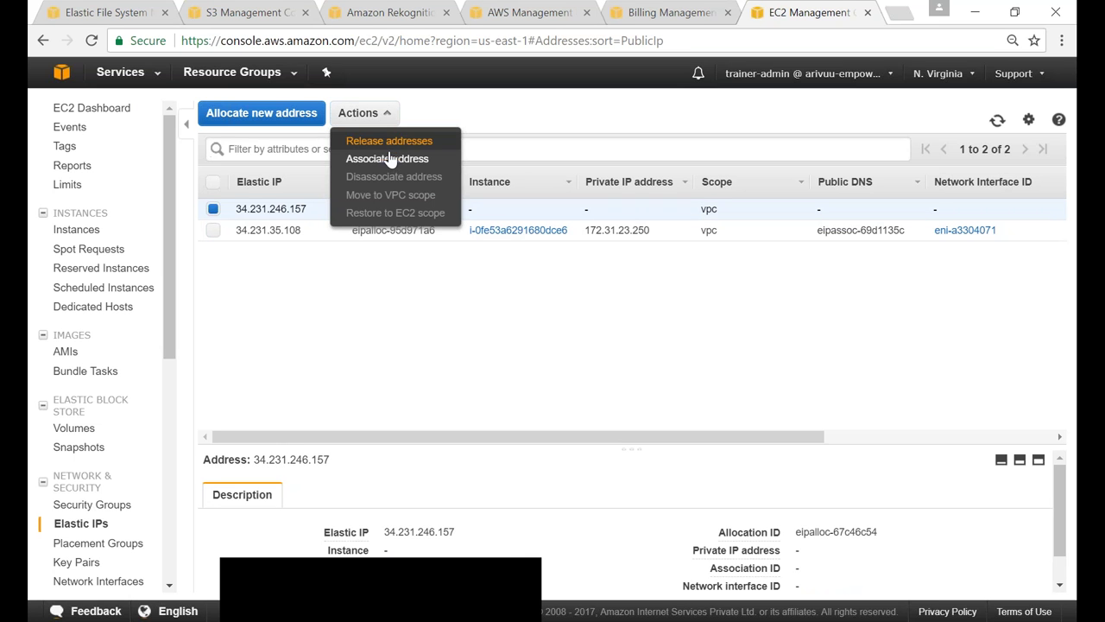
click(387, 159)
click(499, 278)
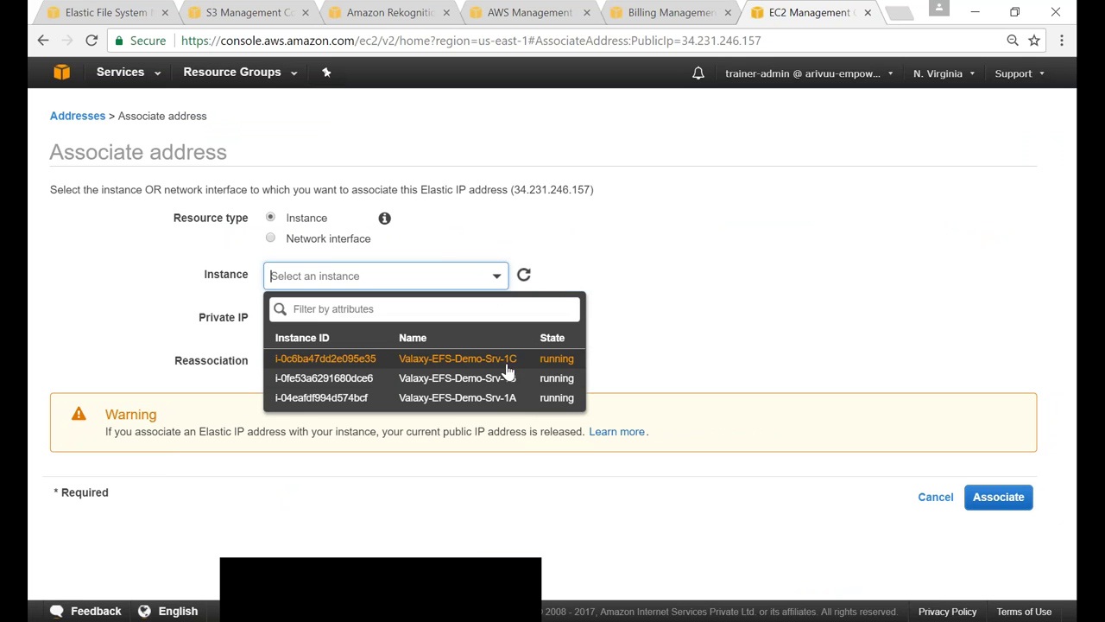
key(Return)
click(785, 528)
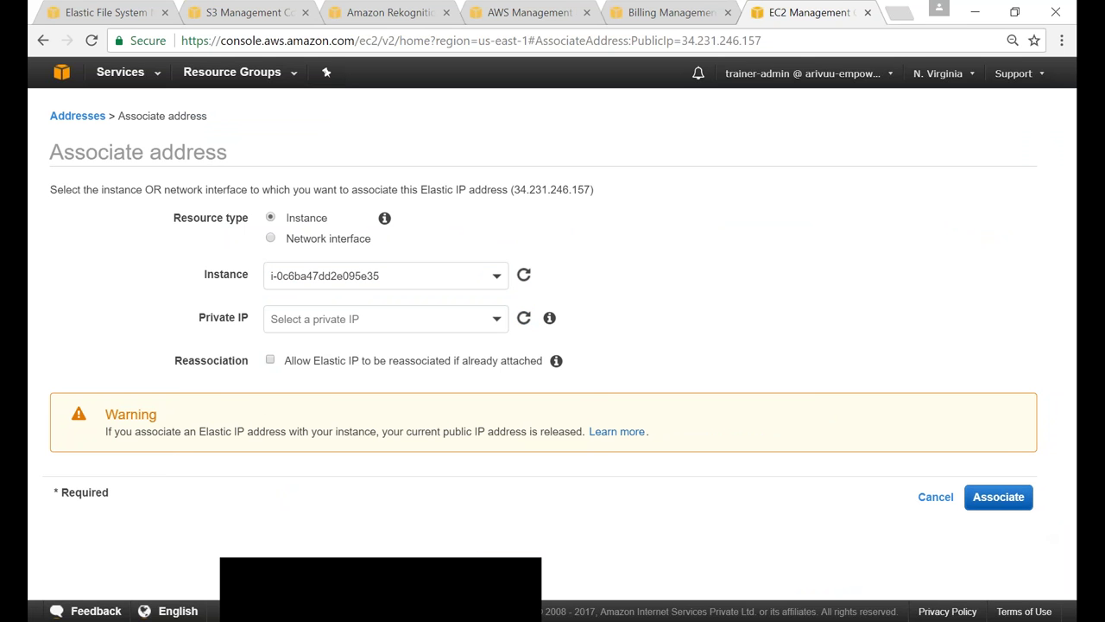
click(998, 503)
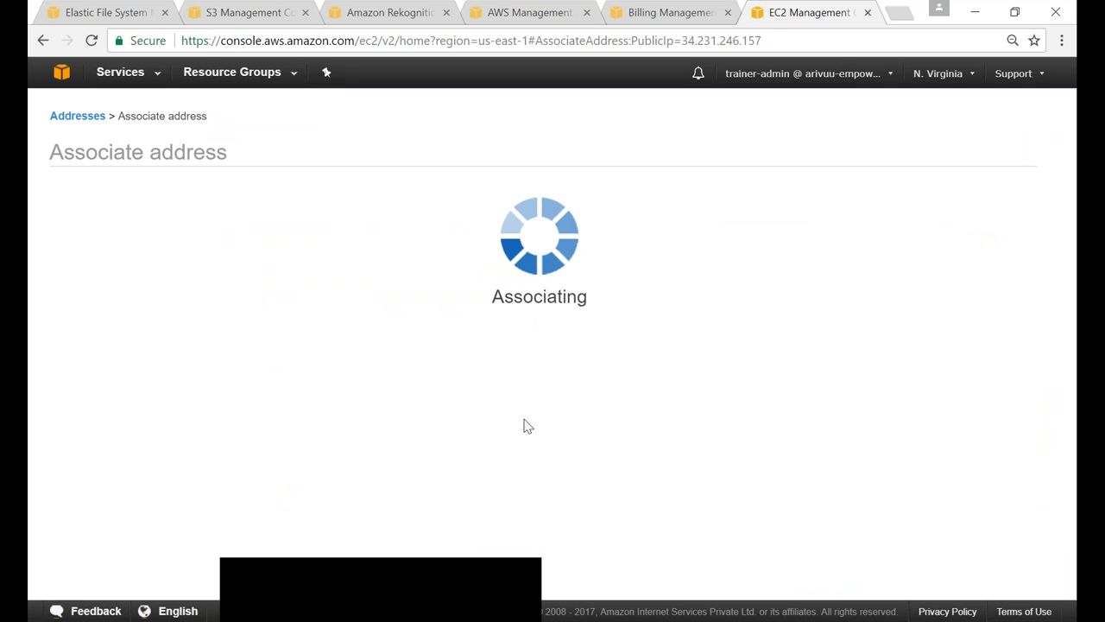
click(756, 250)
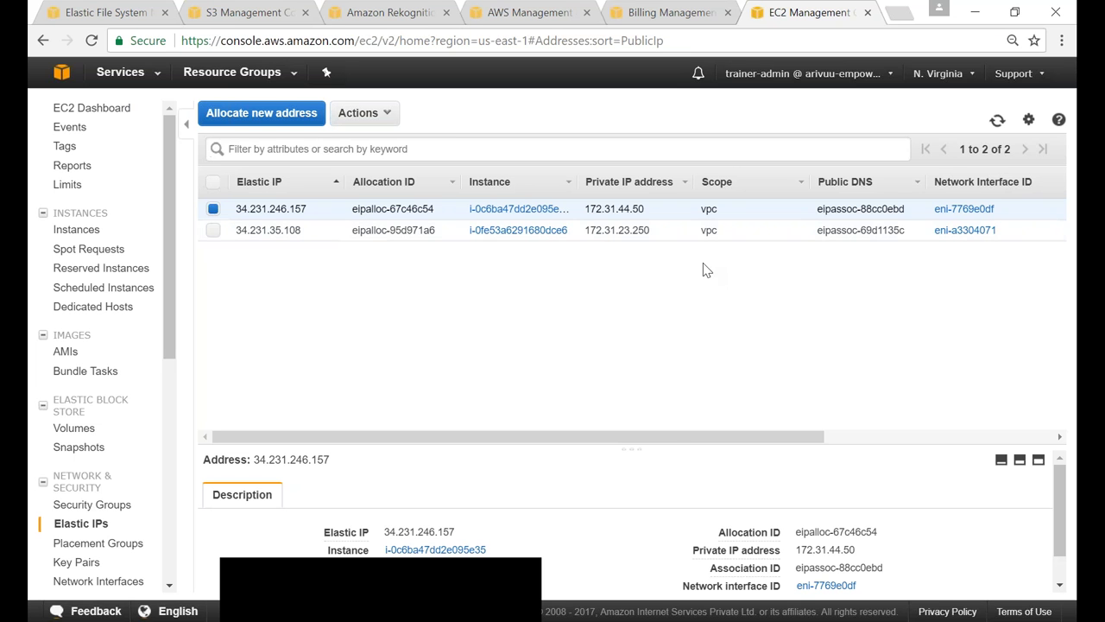
drag(665, 444, 144, 323)
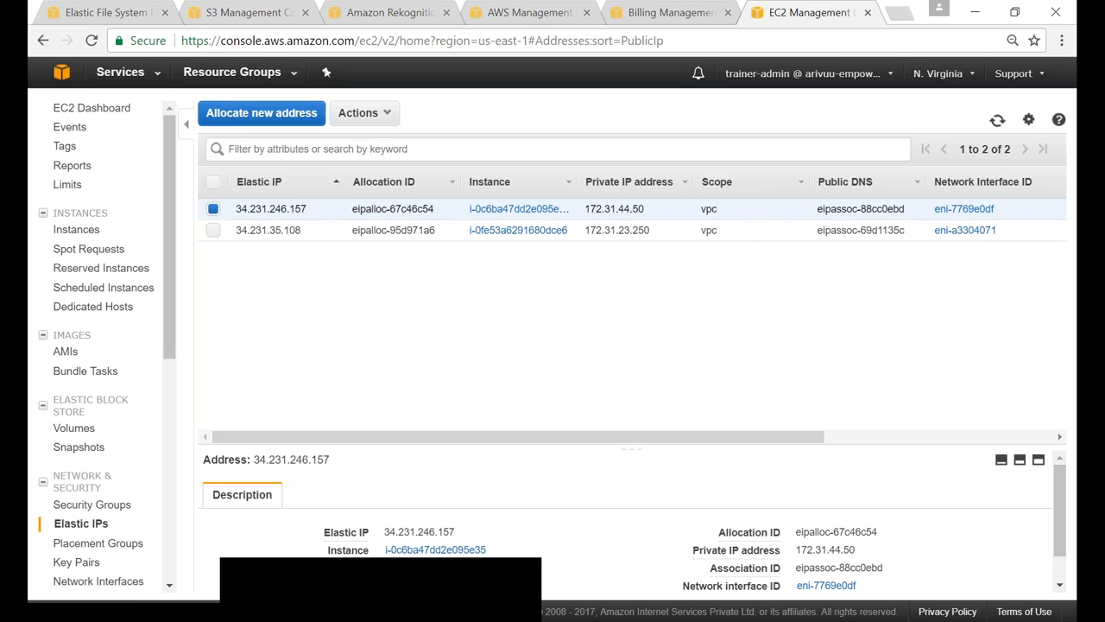
List the EC2 instances, select only Valaxy-EFS-Demo-Srv-1B and copy its IPv4 public IP
click(75, 235)
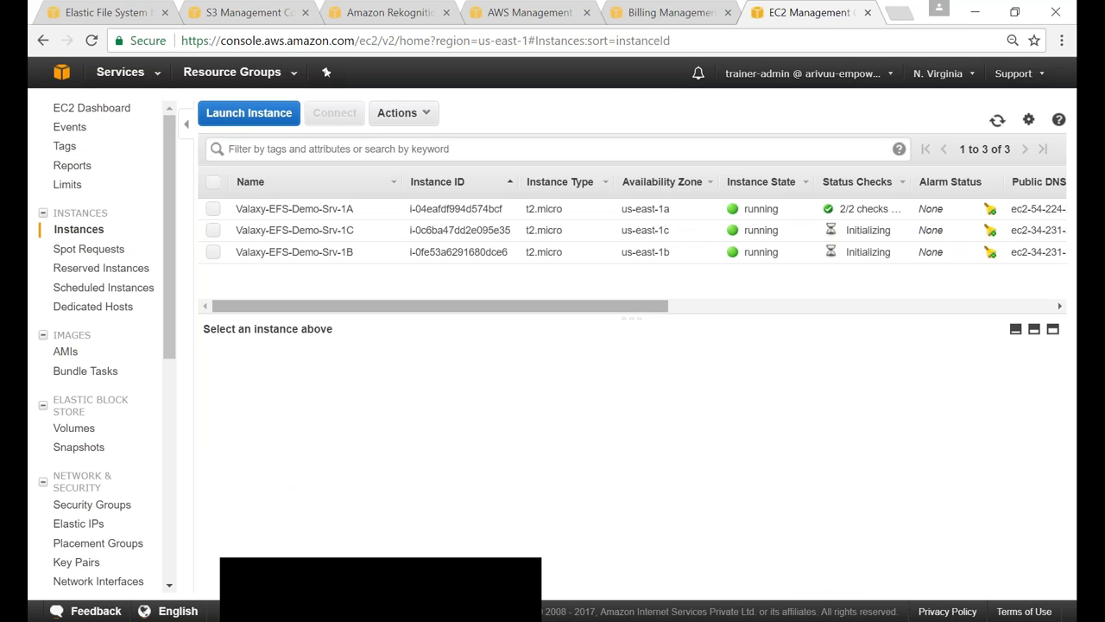
click(209, 256)
click(213, 257)
click(212, 257)
drag(863, 426, 799, 429)
key(ctrl+c)
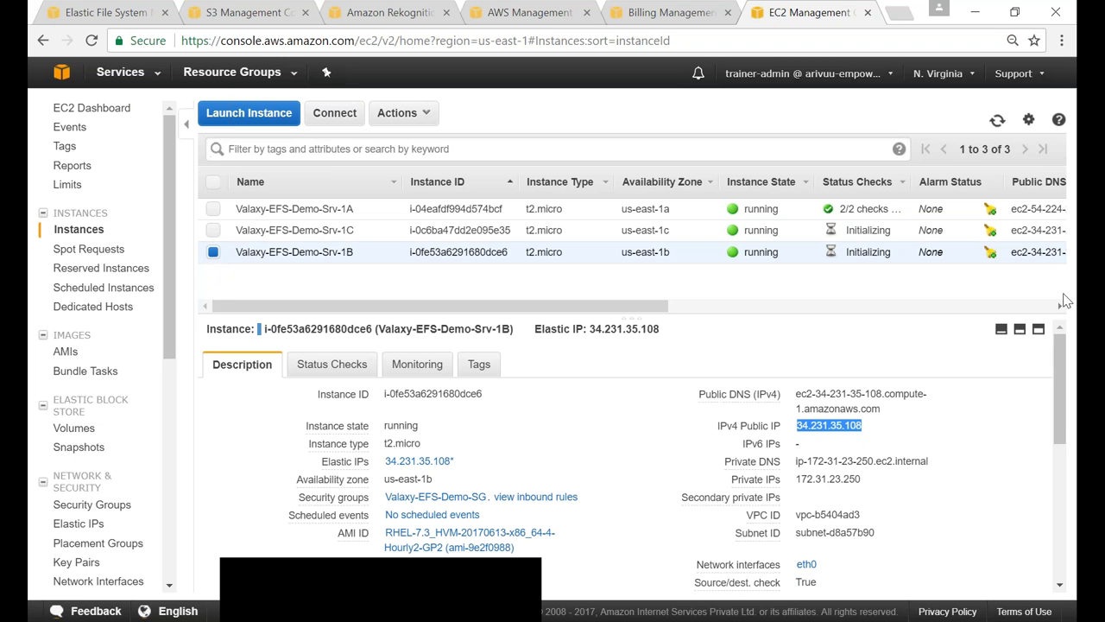
Switch to MobaXterm and set the new SSH session's remote host to 34.231.35.108 with username ec2-user
key(alt+Tab)
click(414, 212)
key(ctrl+v)
click(529, 216)
text(ec2-user)
Set the session name to 1B in the new SSH session's bookmark settings
click(689, 274)
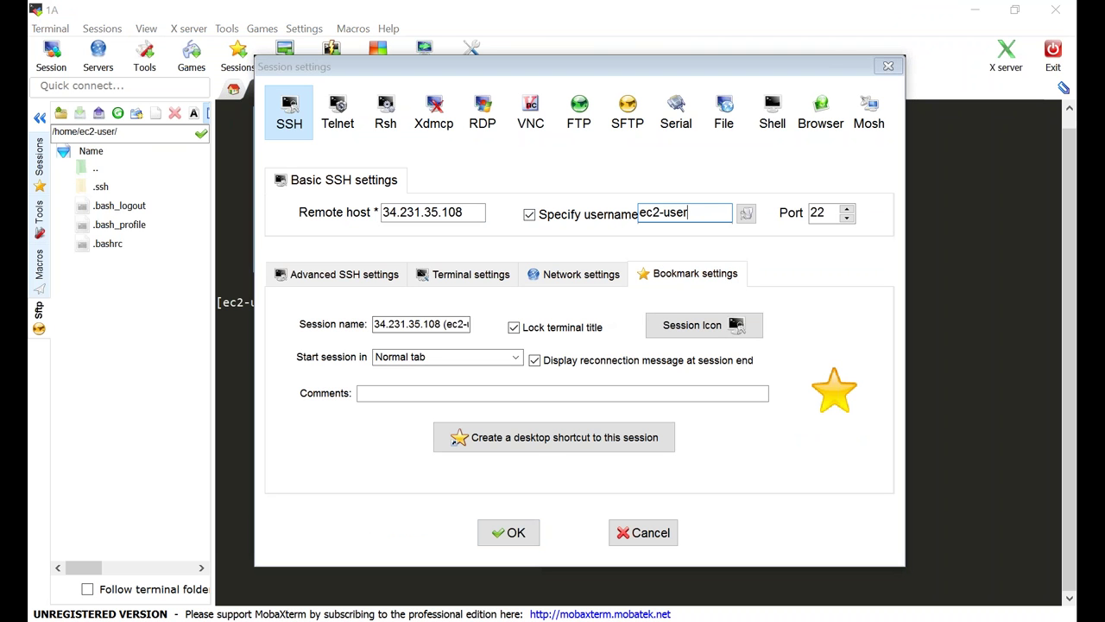
triple_click(445, 324)
key(Home)
key(shift+End)
text(1)
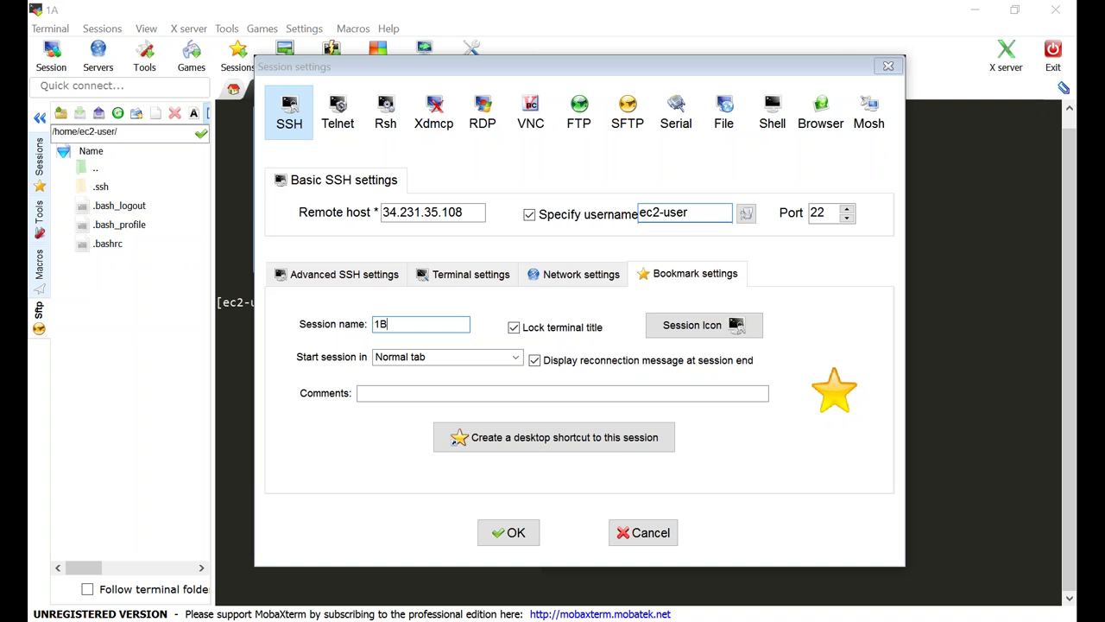
Enable private key authentication with region-virginia-training-demo-key.pem for the 1B session and connect
click(345, 273)
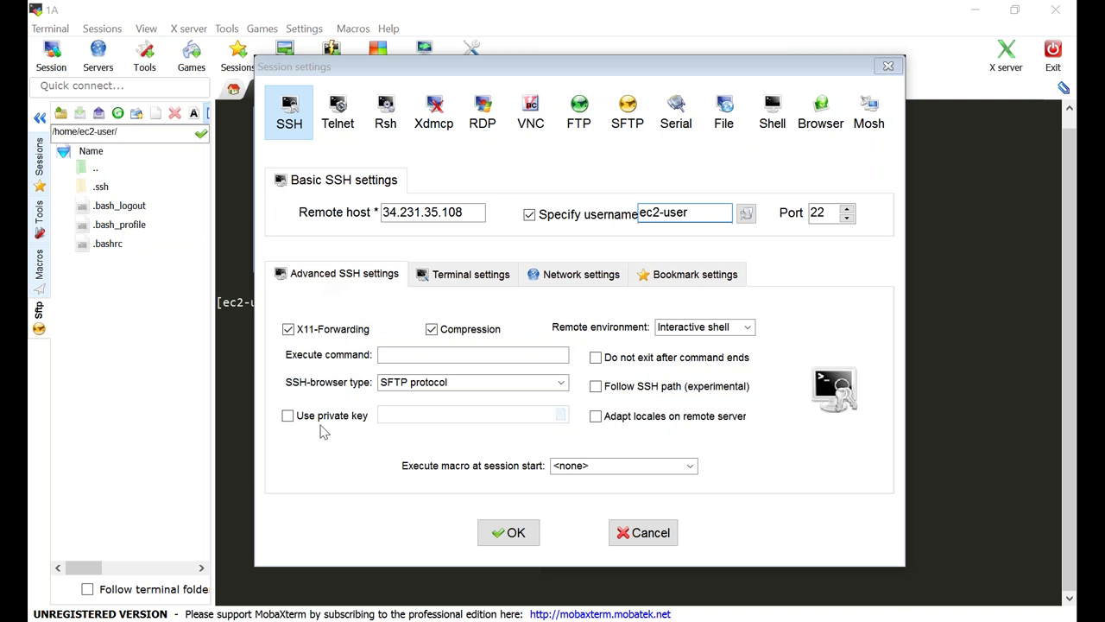
click(288, 416)
click(559, 415)
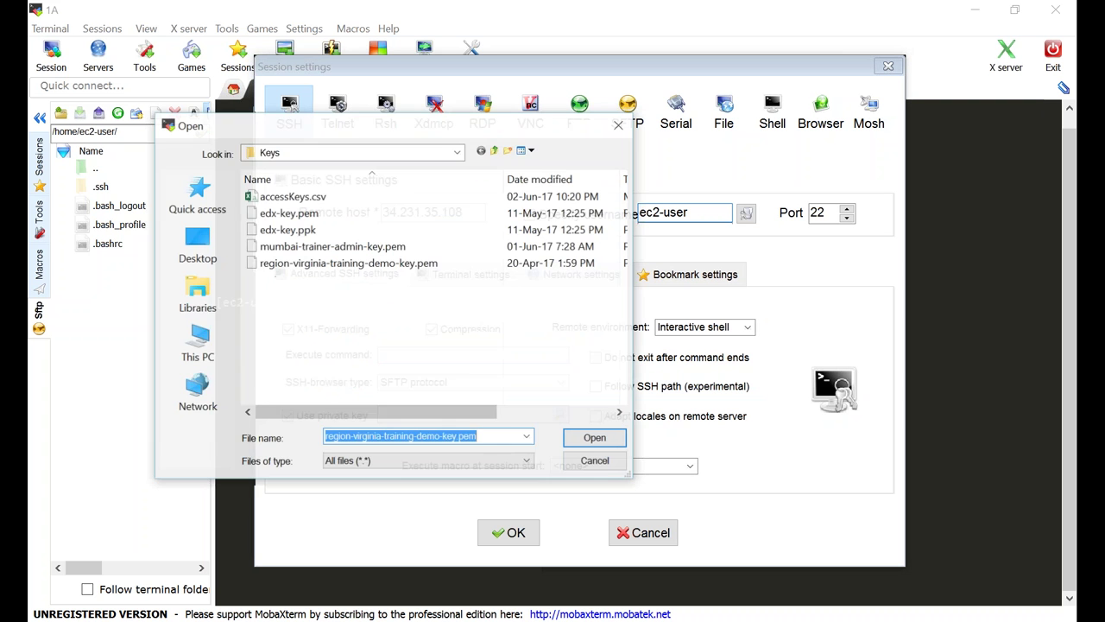
click(413, 264)
double_click(413, 264)
click(509, 532)
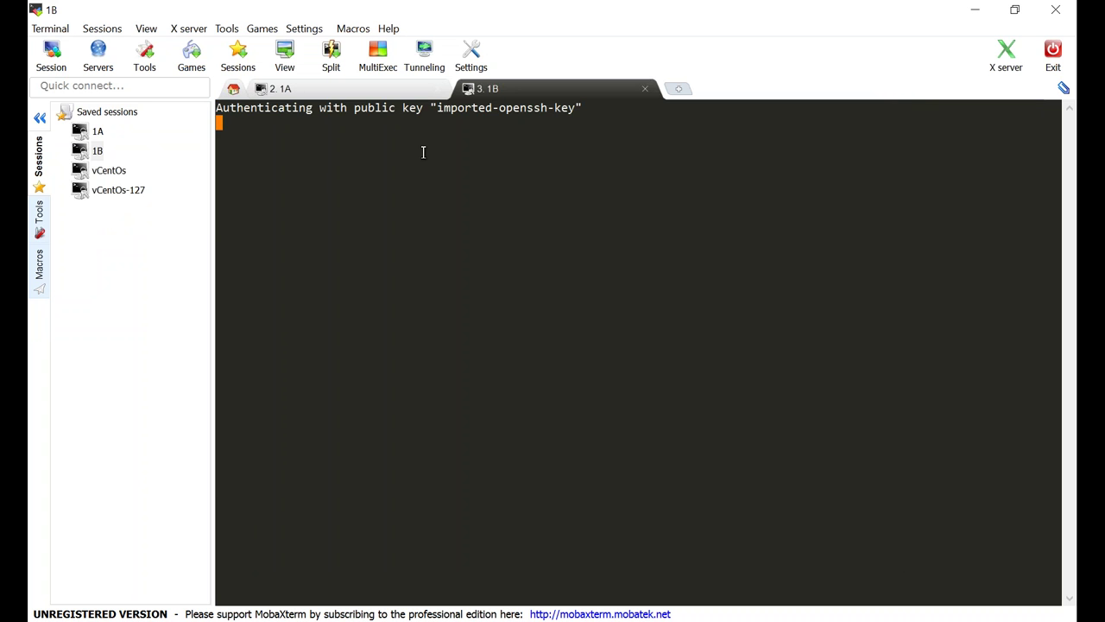
Start another SSH session and name it 1C in its bookmark settings
click(52, 60)
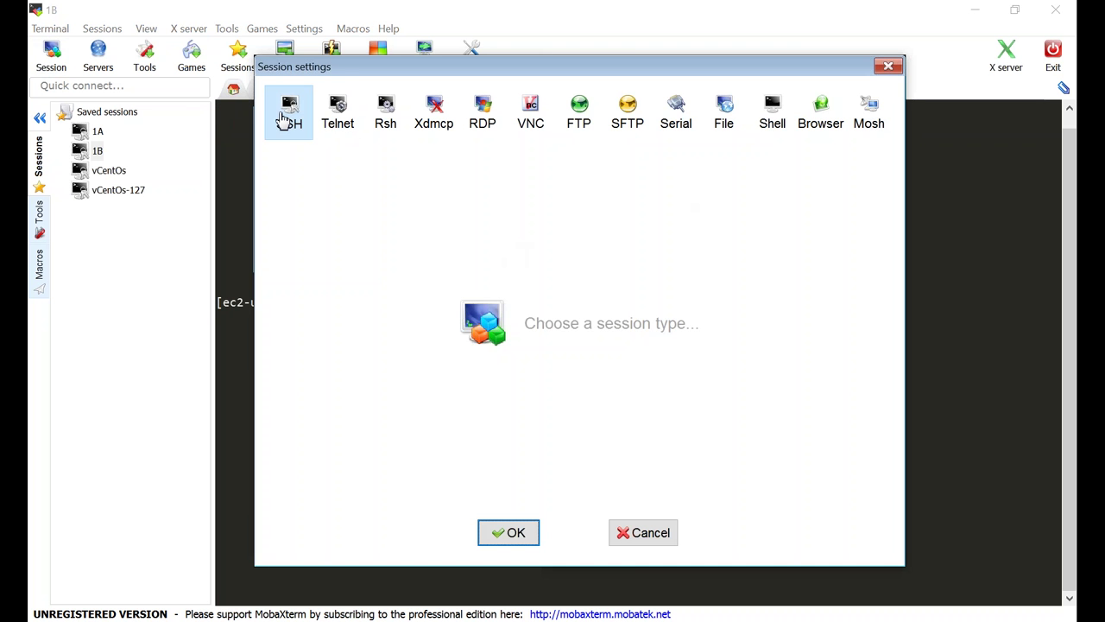
click(286, 118)
click(690, 273)
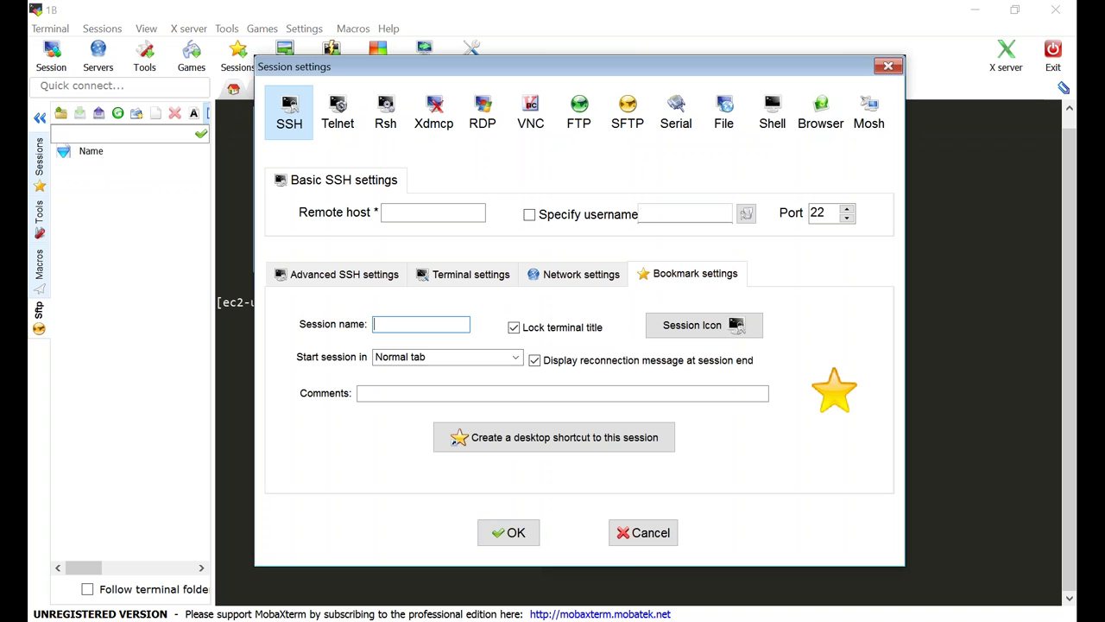
text(1C)
Specify ec2-user as the username for the 1C session
click(336, 273)
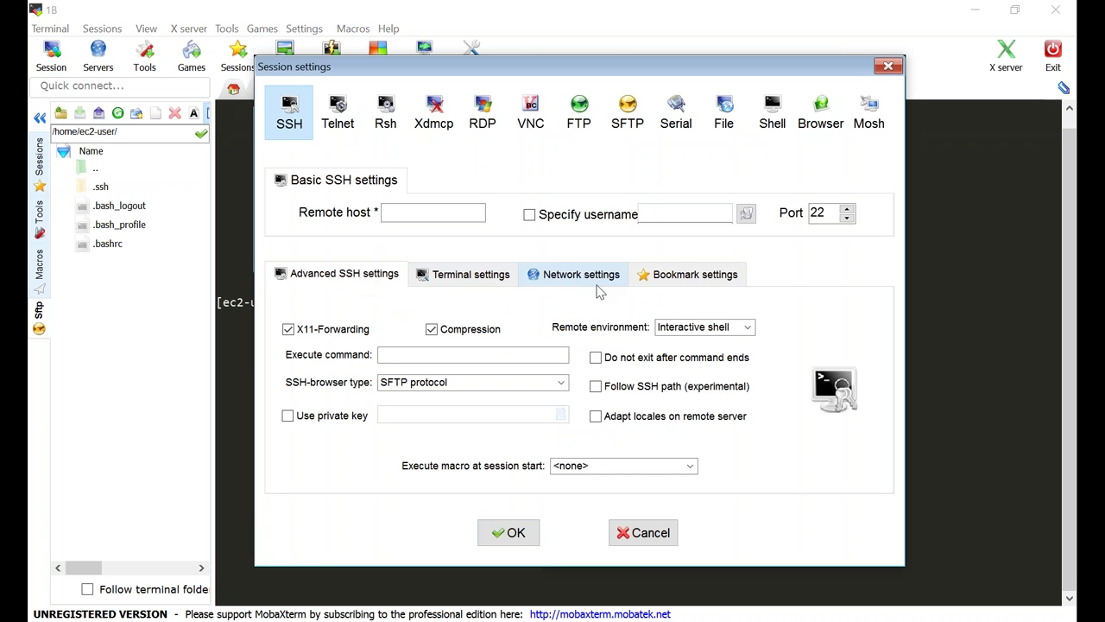
click(550, 217)
text(ec)
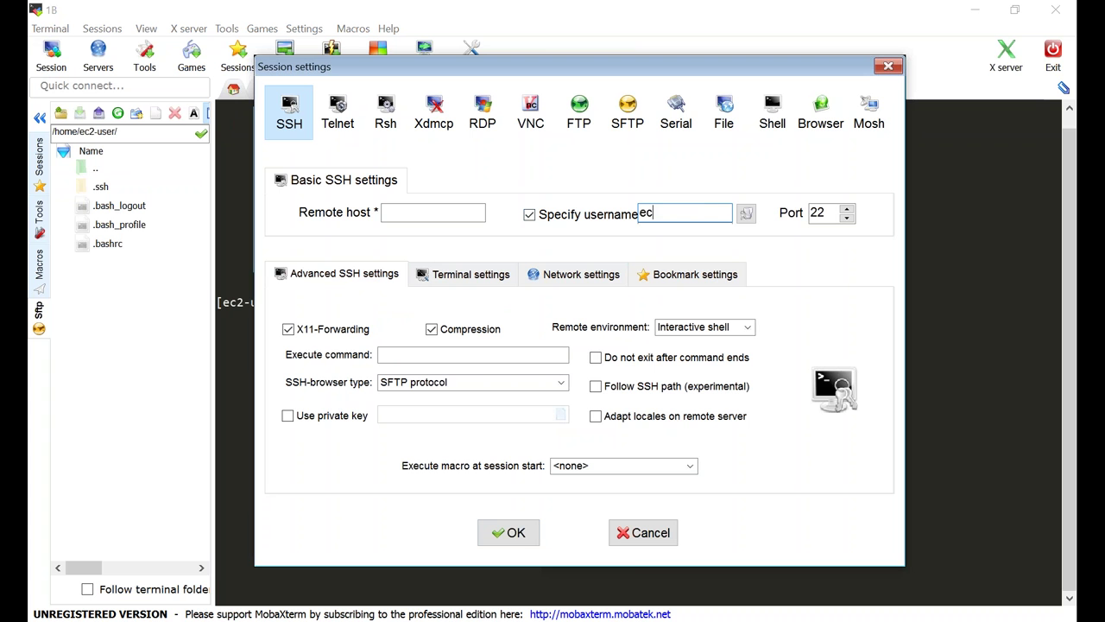
text(2-user)
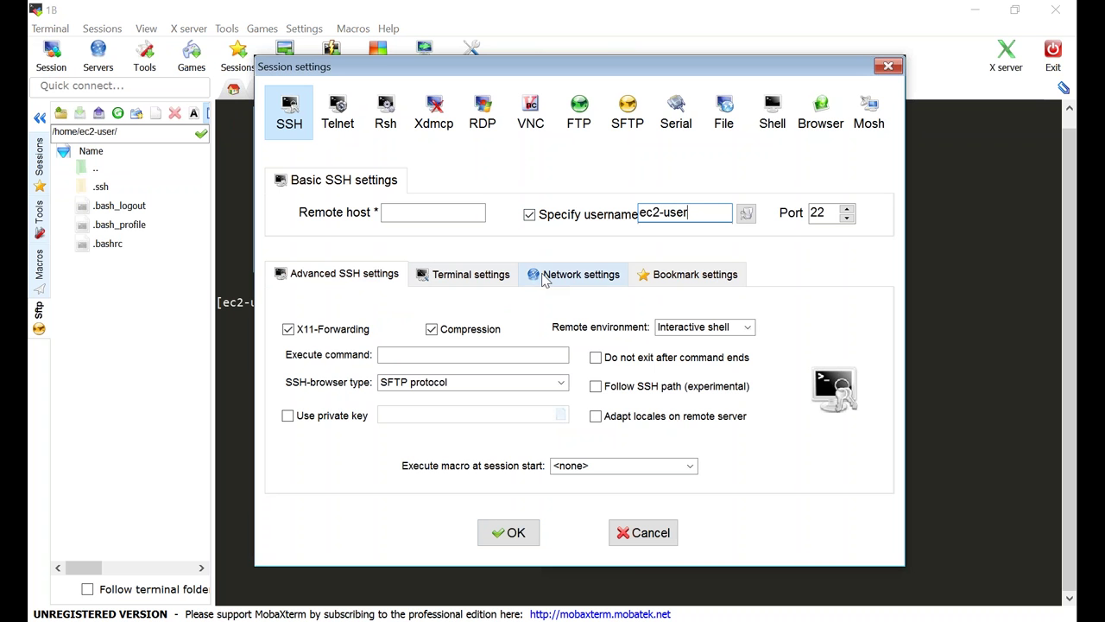
Enable private key authentication for the 1C session and choose the key file
click(287, 416)
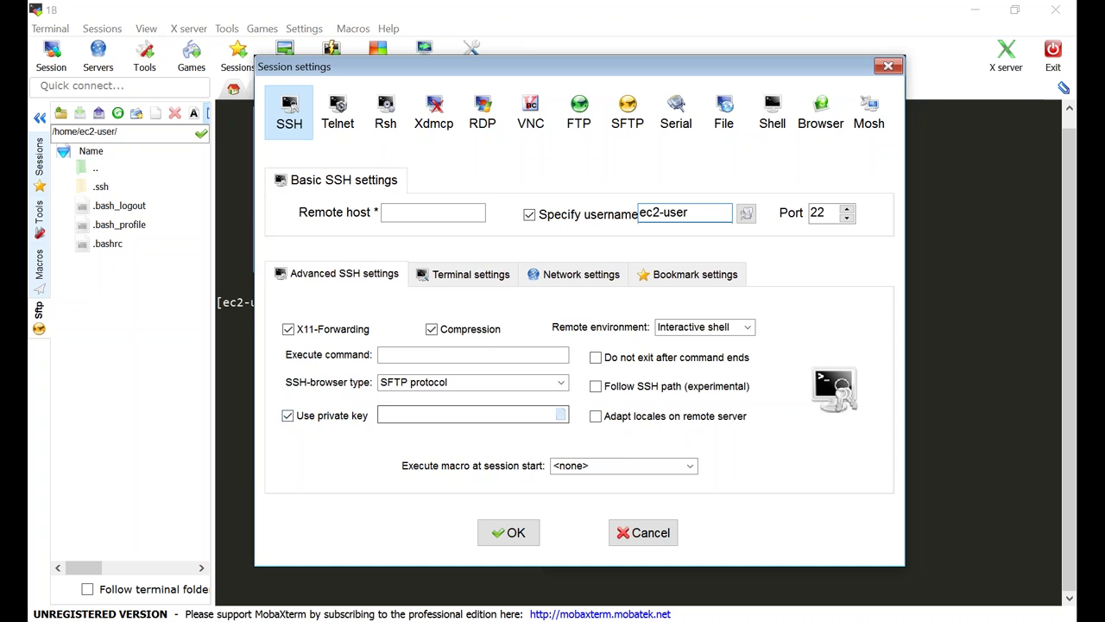
click(560, 415)
click(363, 278)
double_click(363, 264)
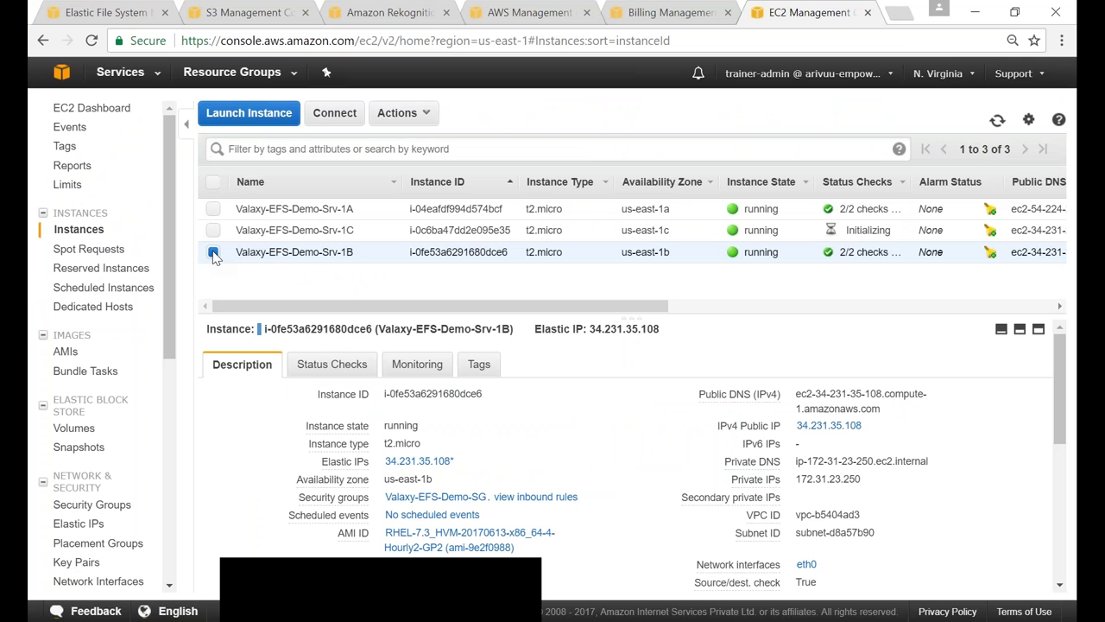
In the EC2 instance list in the browser, select only Valaxy-EFS-Demo-Srv-1C and copy its IPv4 public IP
click(213, 251)
click(213, 230)
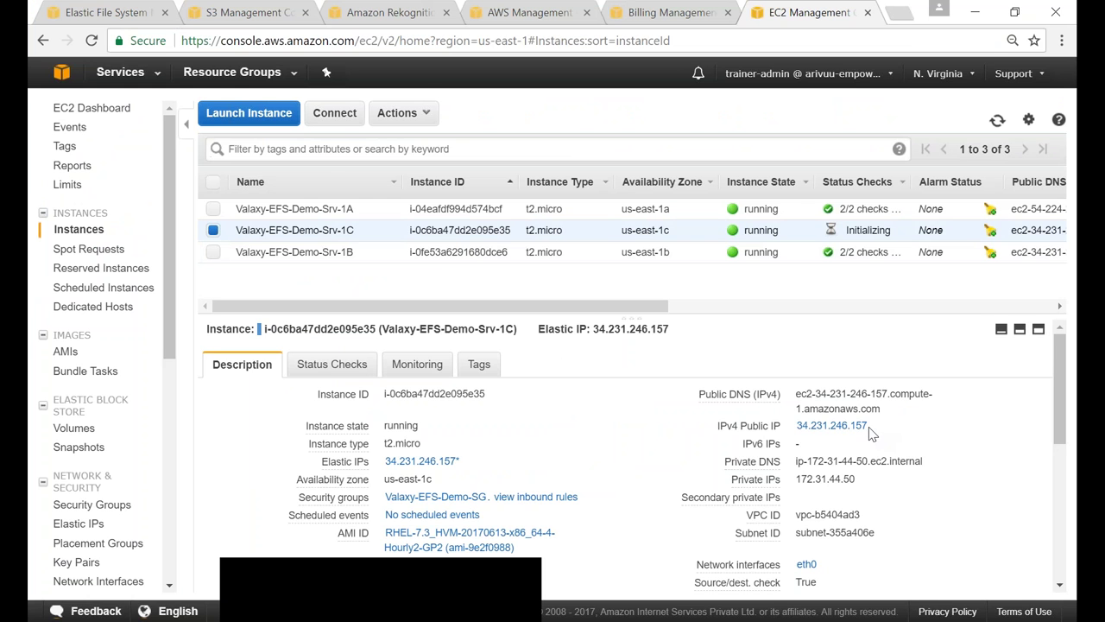
drag(870, 426, 795, 426)
key(ctrl+c)
Switch back to MobaXterm, set the 1C session's remote host to 34.231.246.157 and connect
key(alt+Tab)
key(ctrl+v)
click(510, 532)
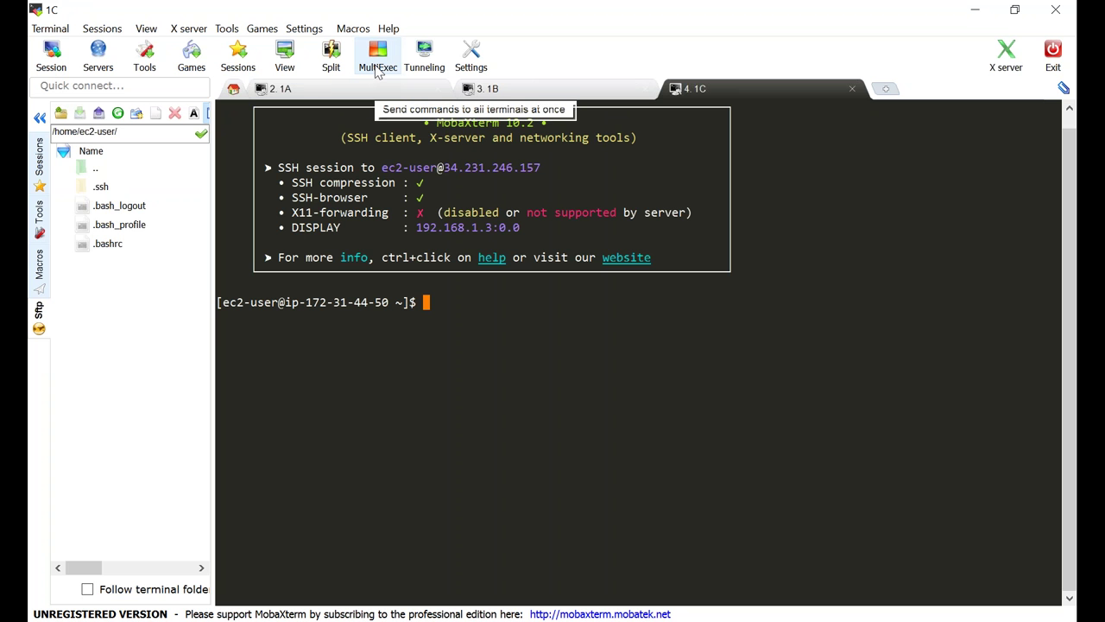
Enable multi-execution mode for the three terminals and switch all of them to root with sudo su -
click(377, 69)
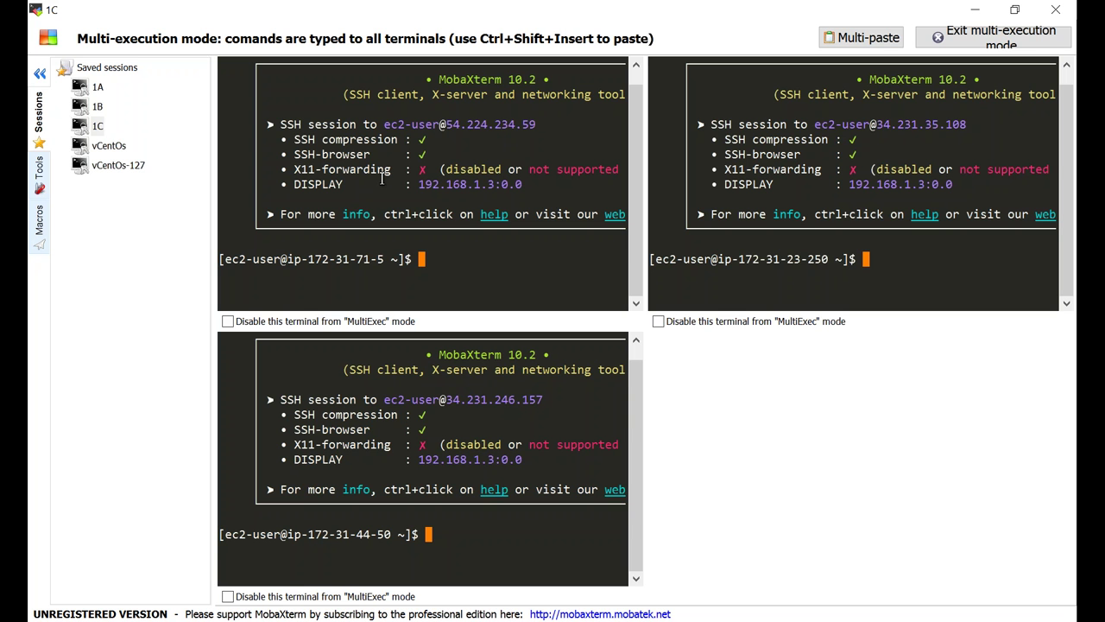
text(sudo su -)
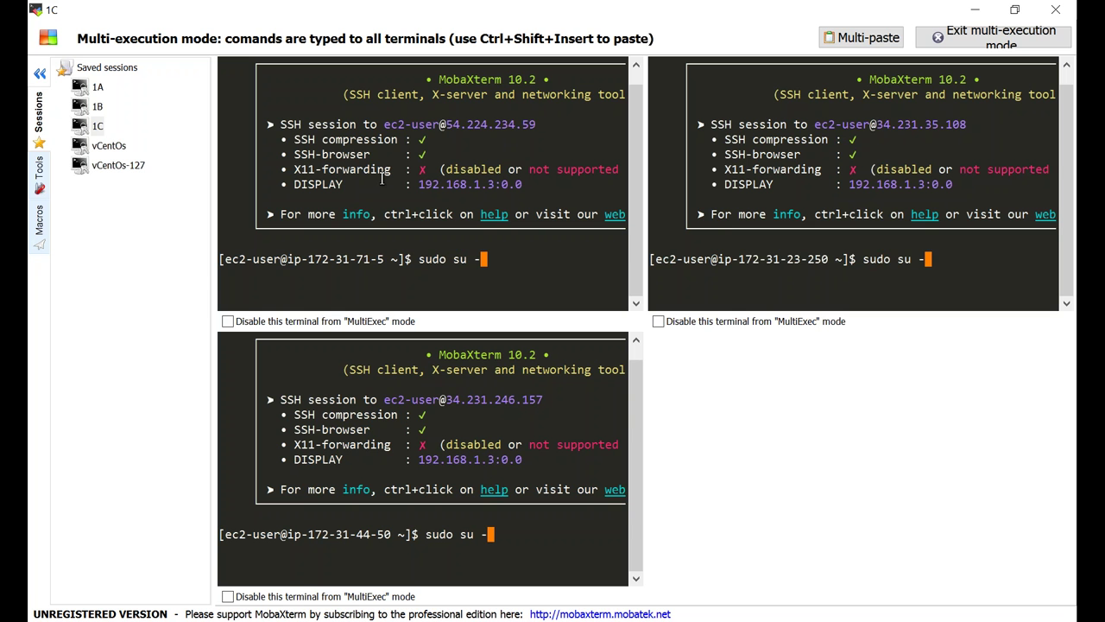
key(Return)
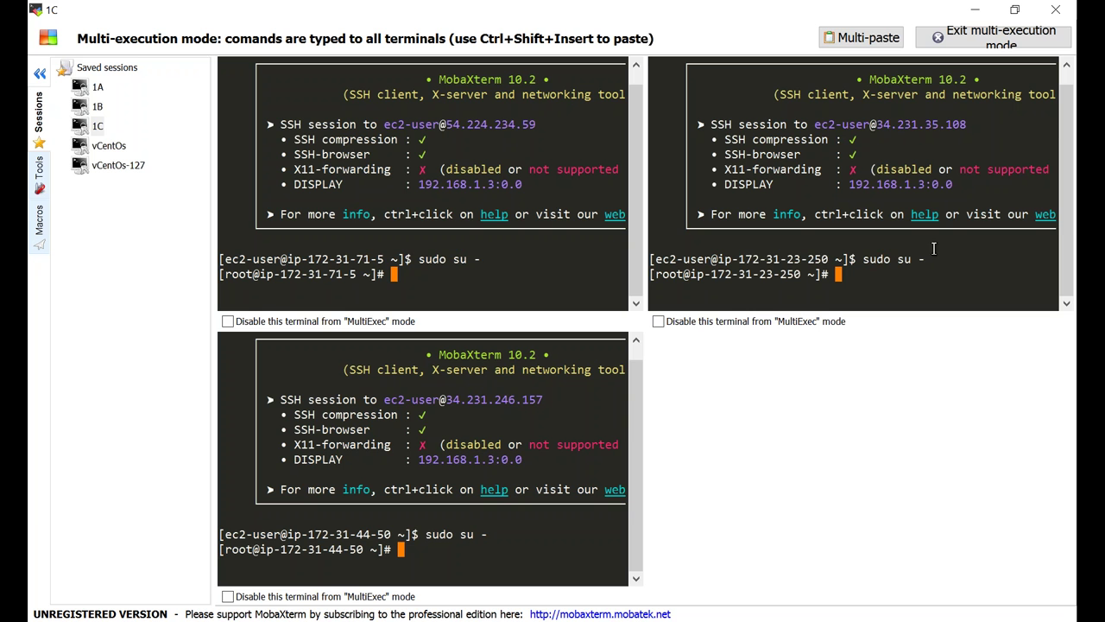
Switch to the Elastic File System page in the browser and close the Amazon EC2 mount instructions
click(984, 173)
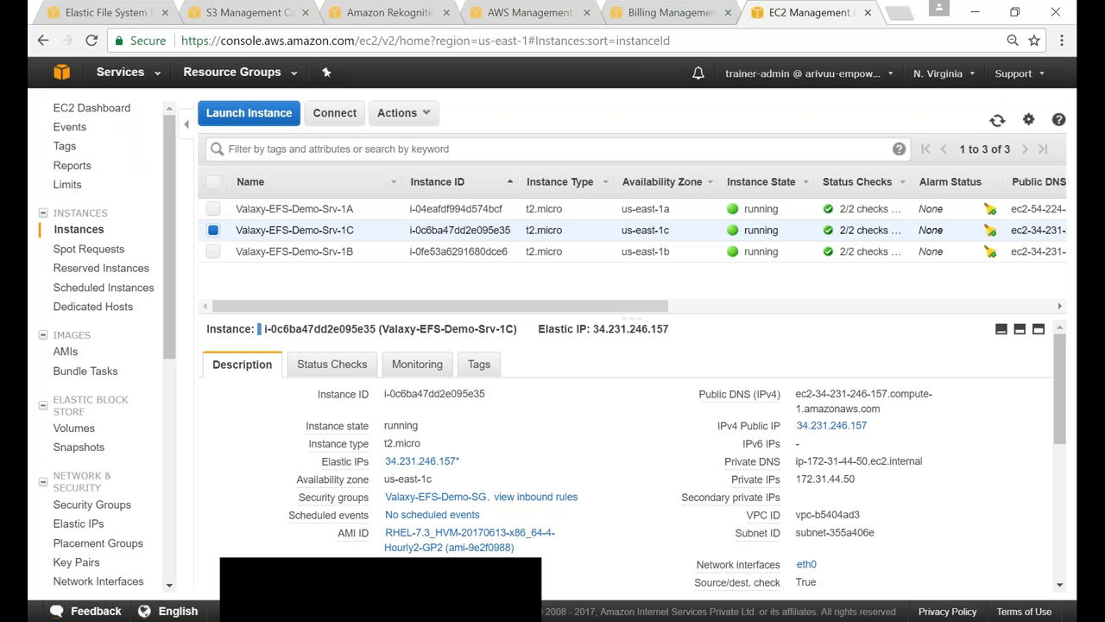
click(102, 12)
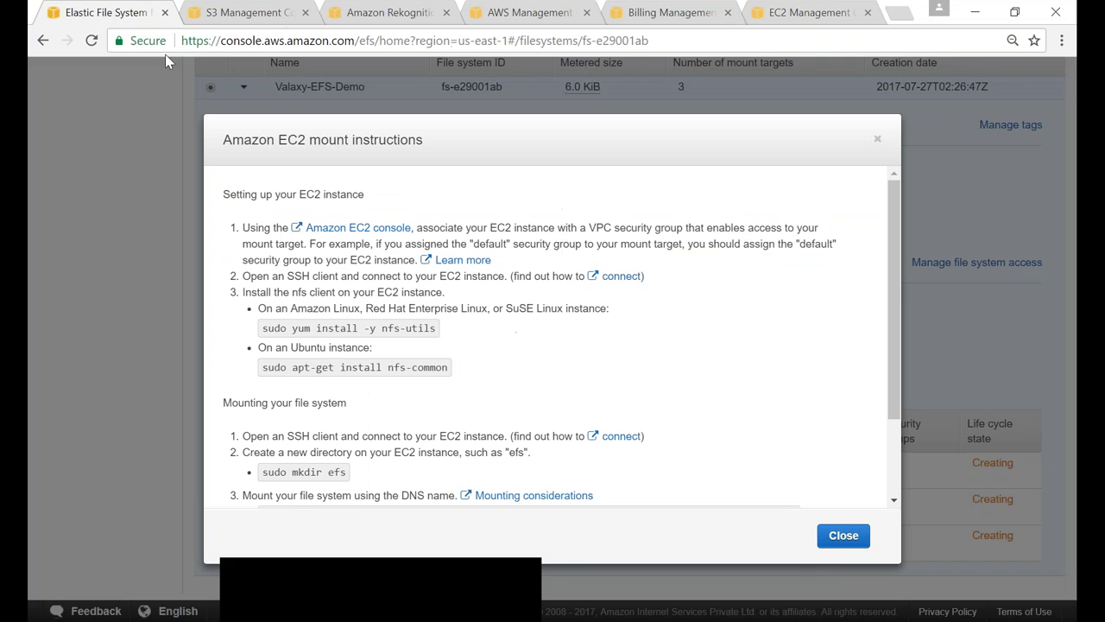
click(842, 536)
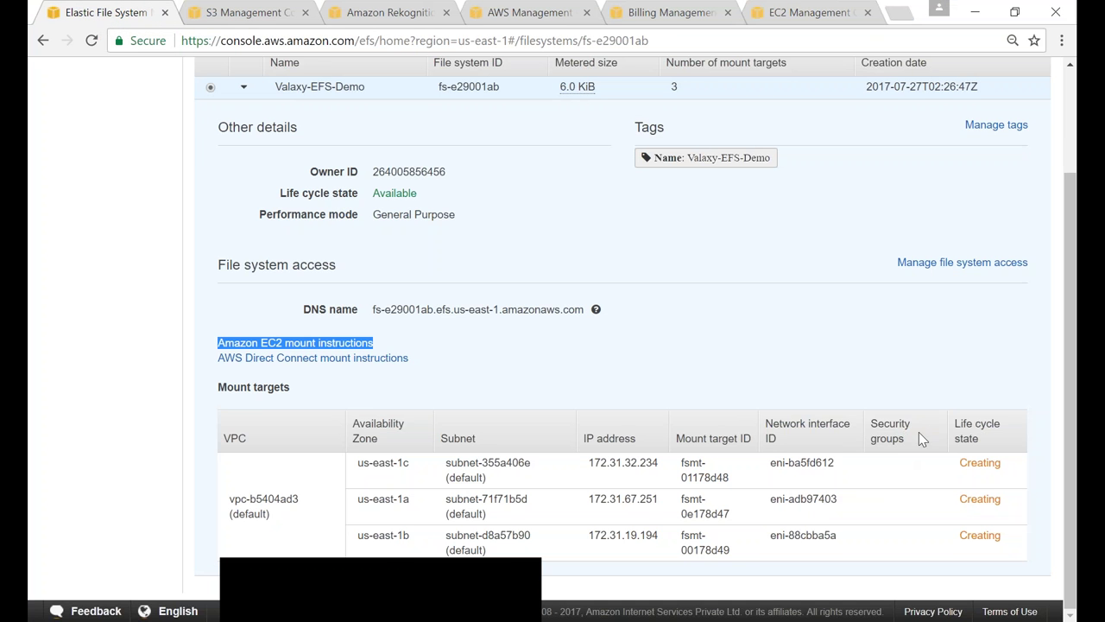
Refresh the file systems list and bring up the mount targets of Valaxy-EFS-Demo
scroll(919, 431, up, 1)
scroll(918, 432, down, 1)
scroll(926, 413, up, 2)
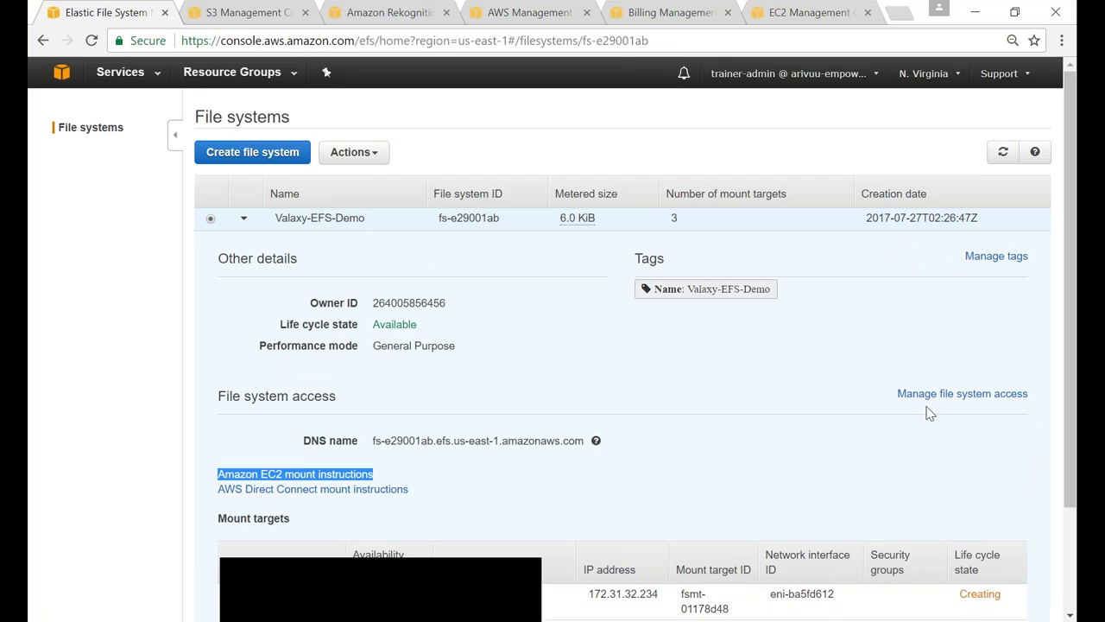
scroll(925, 410, down, 2)
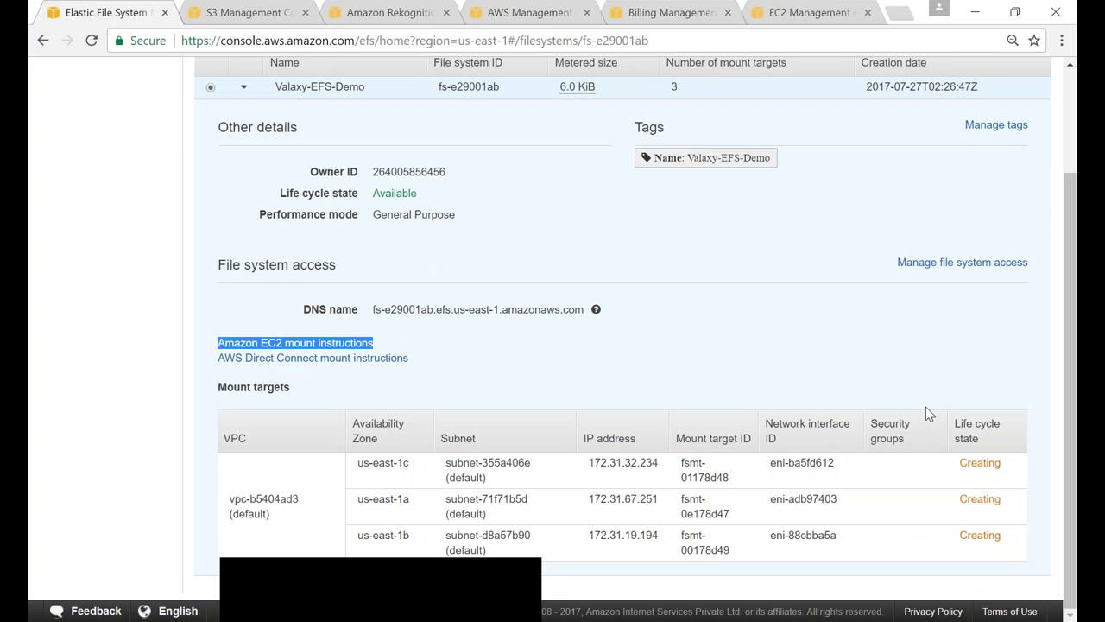
click(896, 375)
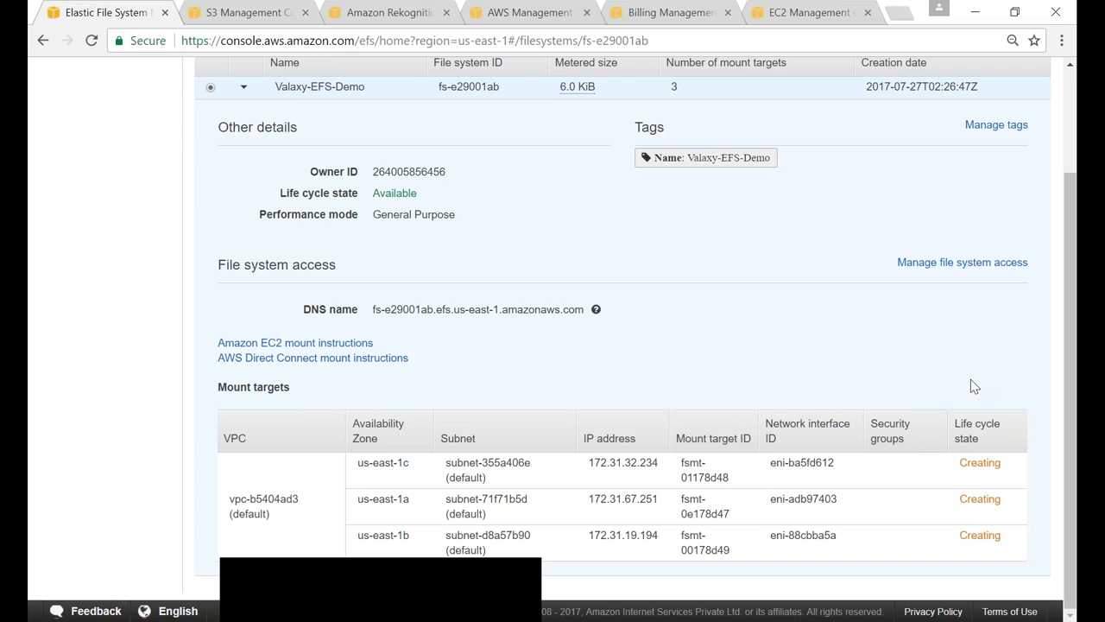
scroll(970, 380, up, 2)
click(1014, 153)
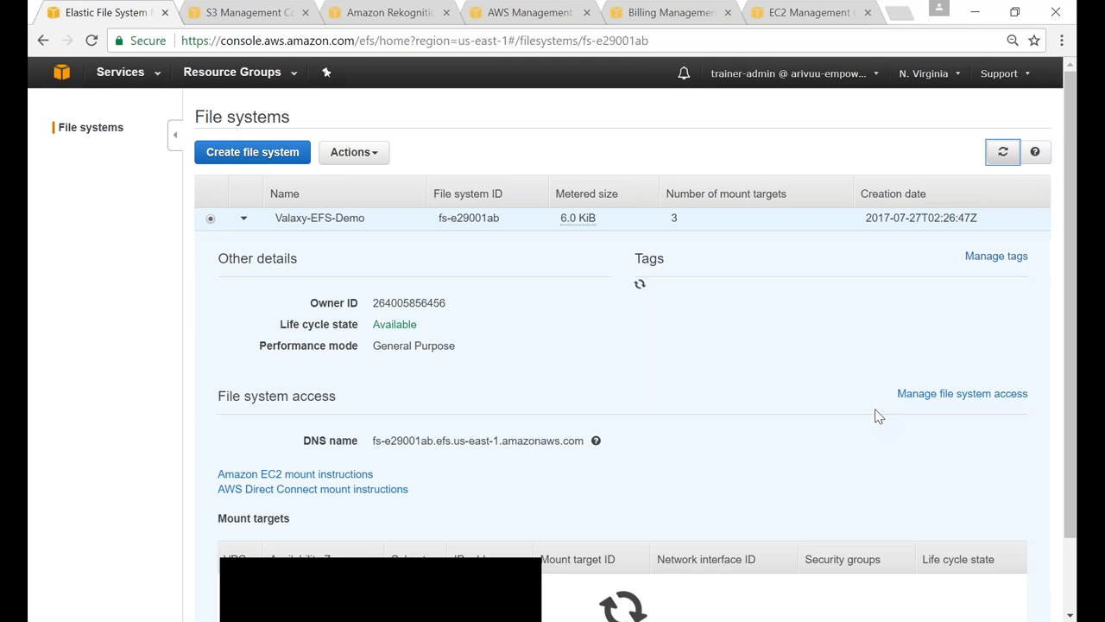
scroll(879, 412, down, 1)
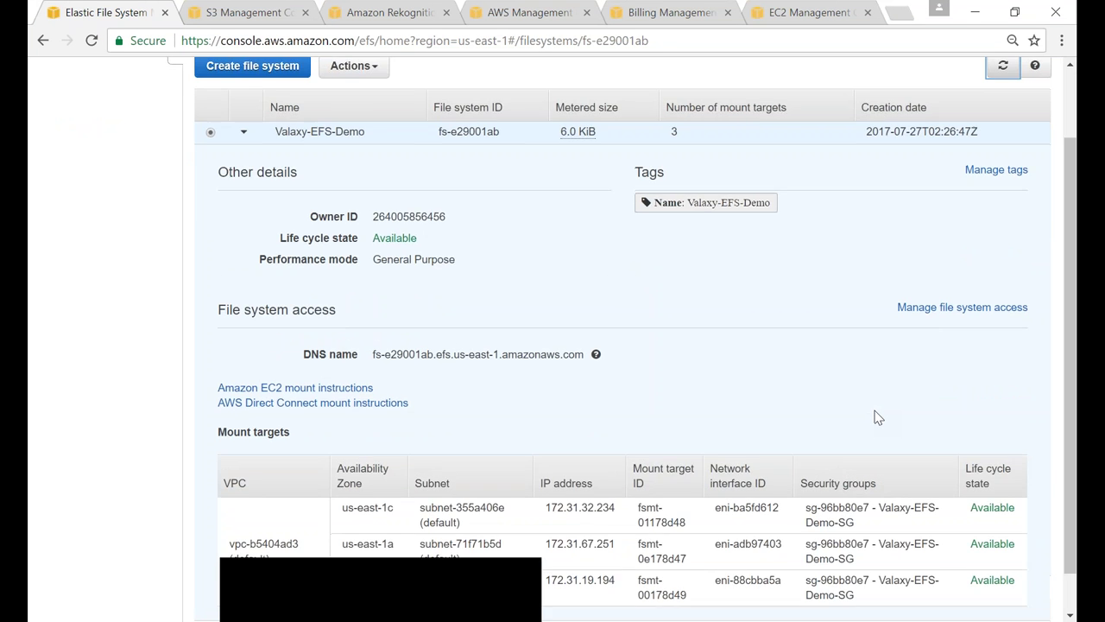
scroll(874, 418, down, 1)
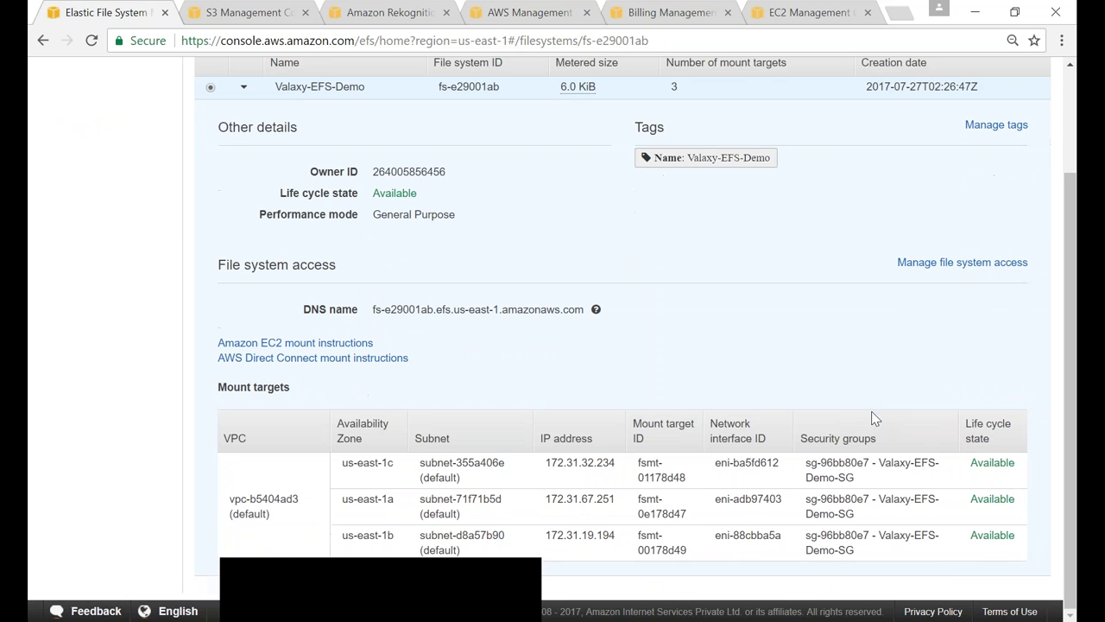
Check the life cycle state of the mount targets in us-east-1c, us-east-1a and us-east-1b
double_click(991, 464)
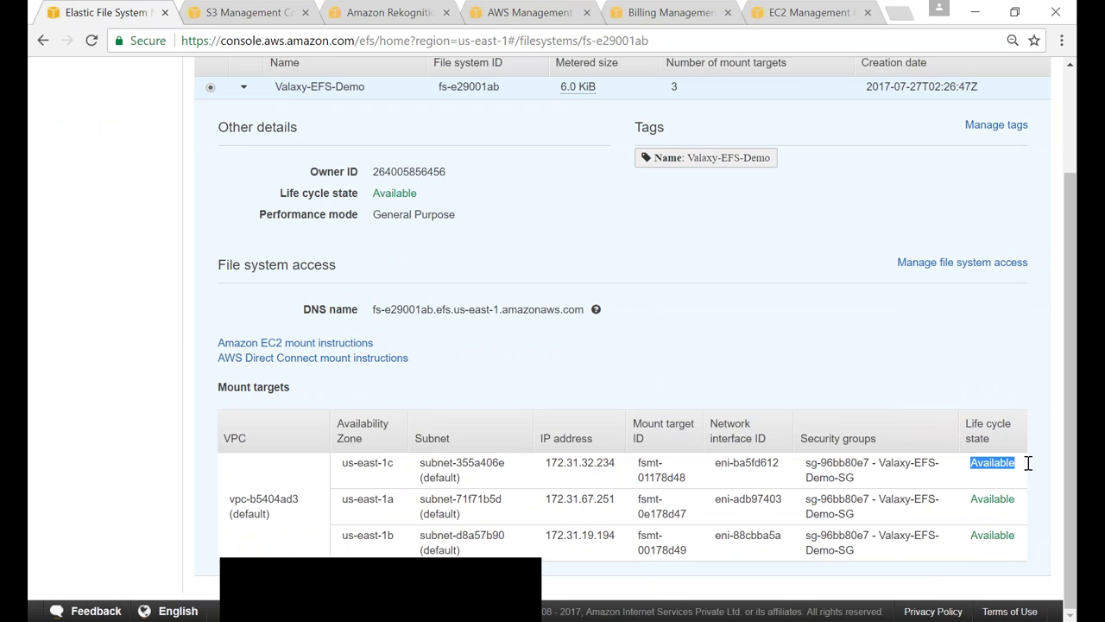
click(982, 481)
double_click(975, 504)
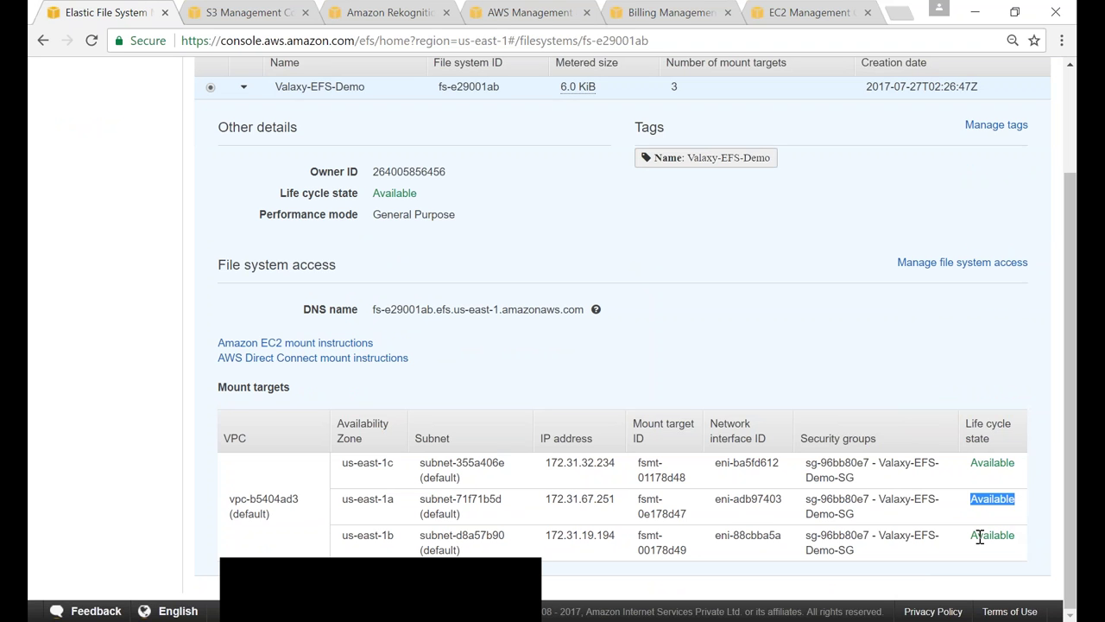
drag(973, 536, 1015, 536)
click(977, 457)
Open the Amazon EC2 mount instructions and copy the command yum install -y nfs-utils without sudo
scroll(457, 377, up, 2)
click(363, 428)
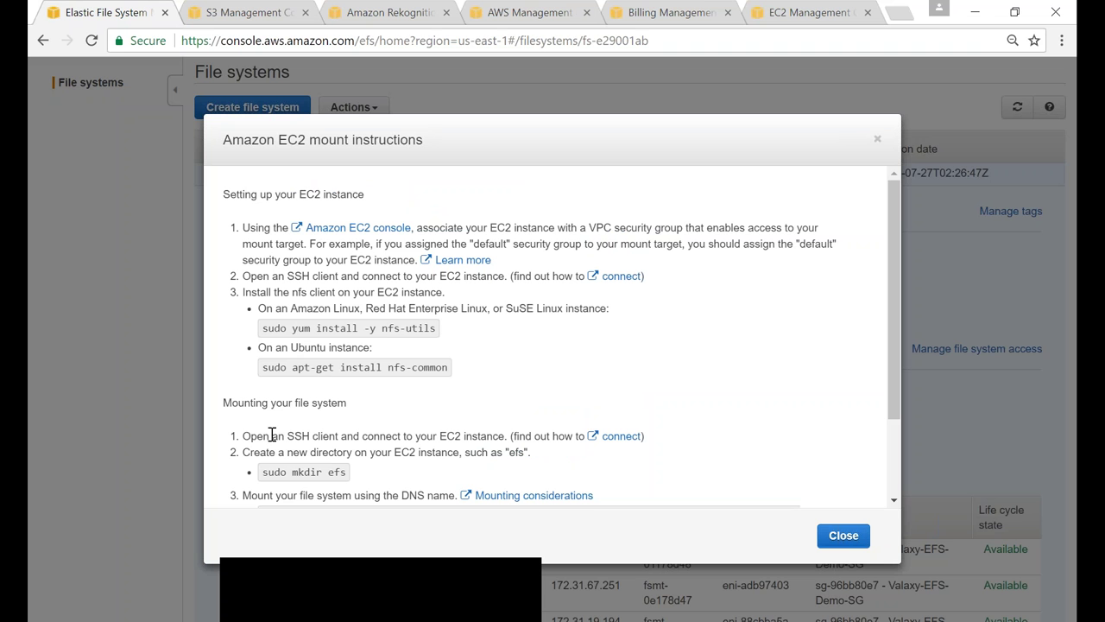
drag(292, 329, 440, 332)
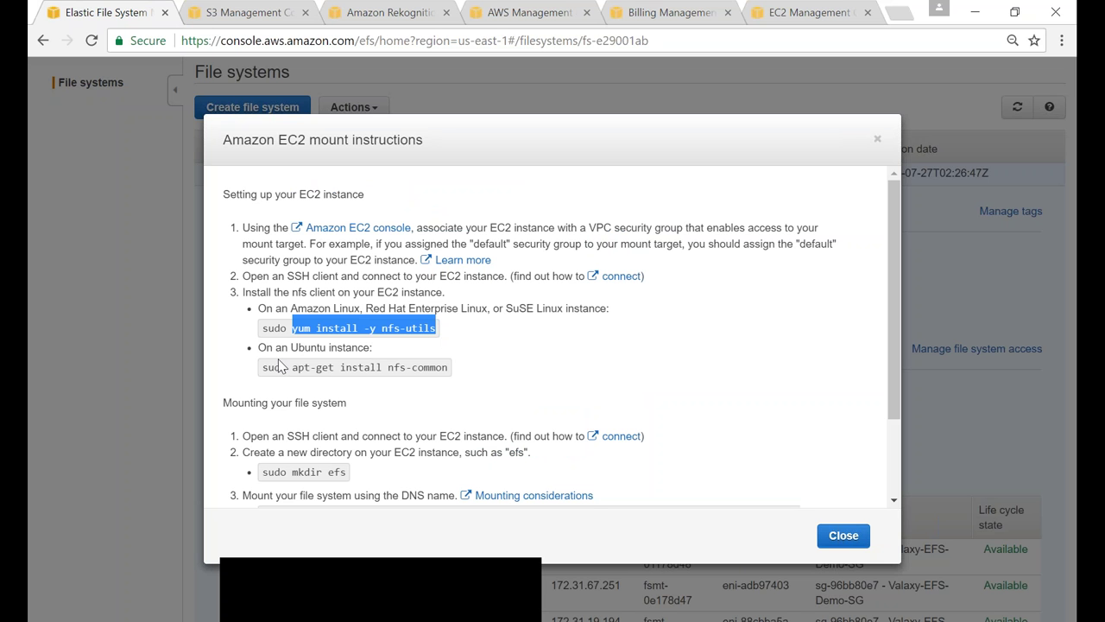
key(ctrl+c)
Switch to MobaXterm and run yum install -y nfs-utils in the 1C server's terminal
key(alt+Tab)
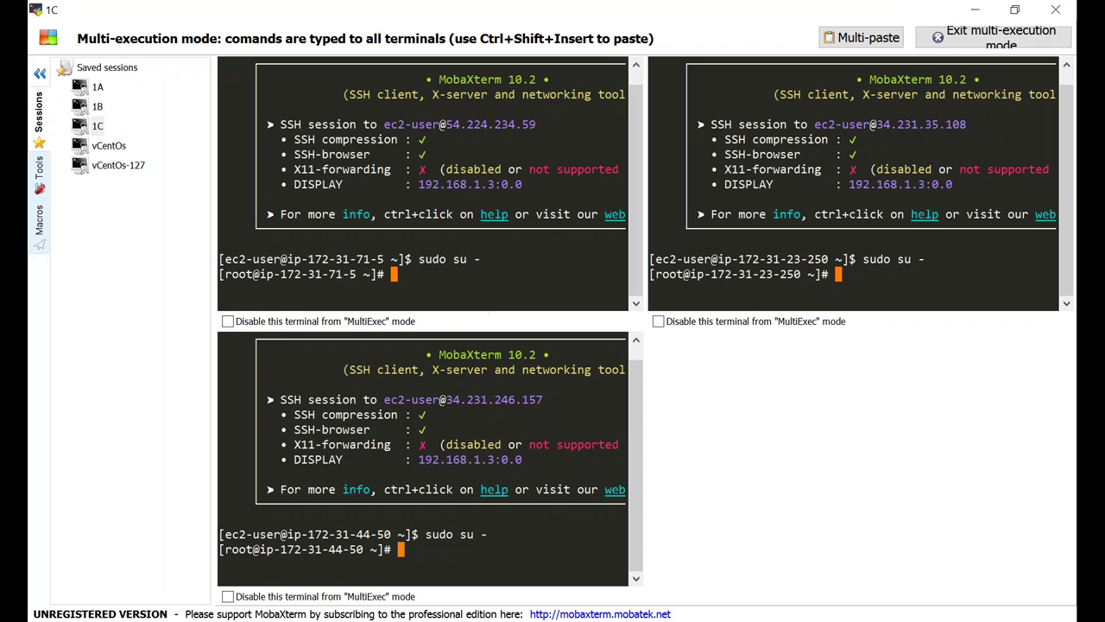
right_click(501, 553)
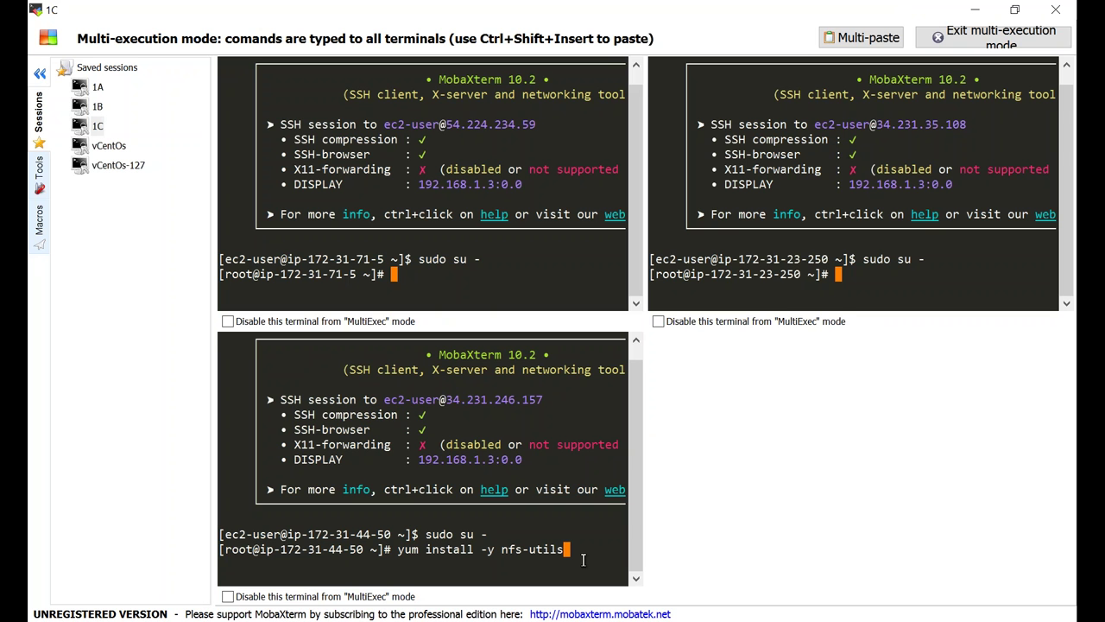
key(Return)
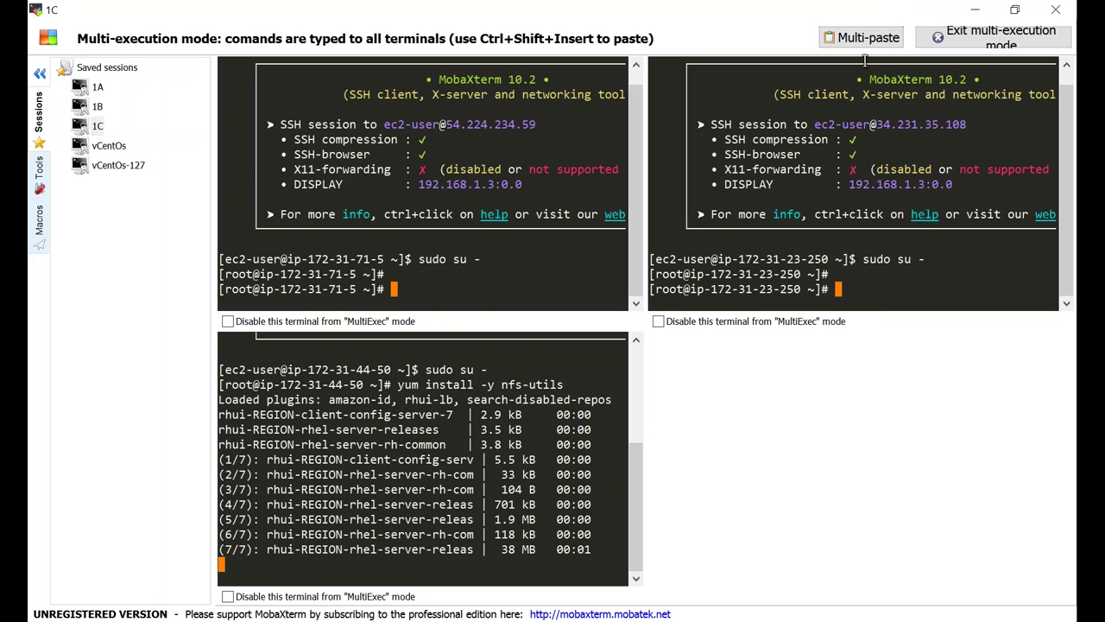
Run yum install -y nfs-utils in the 1B terminal and in the 1A terminal
right_click(859, 289)
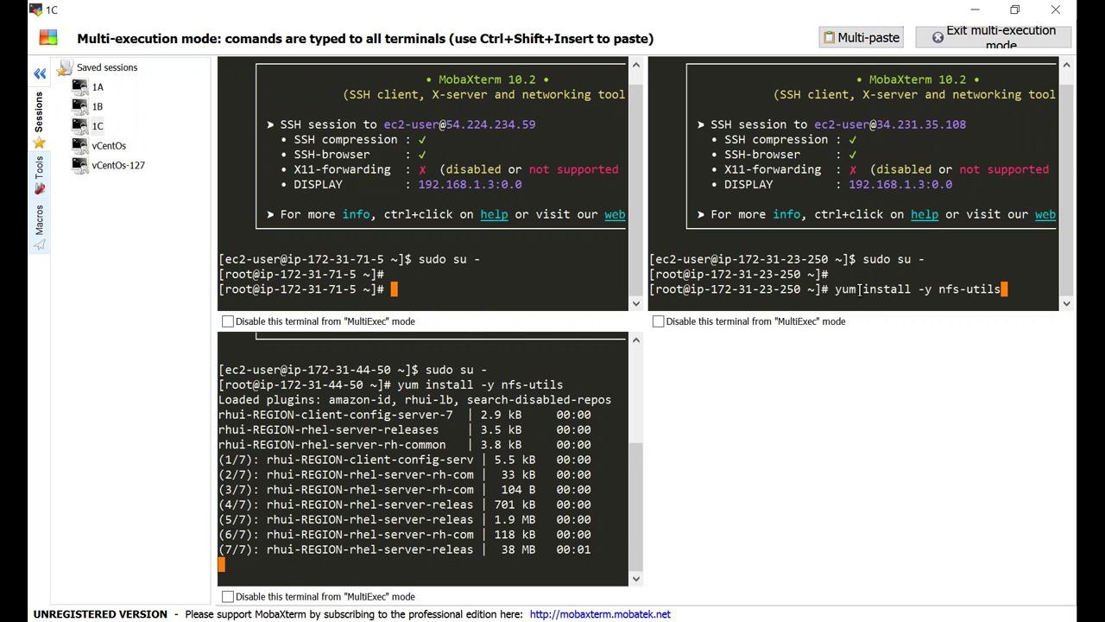
key(Return)
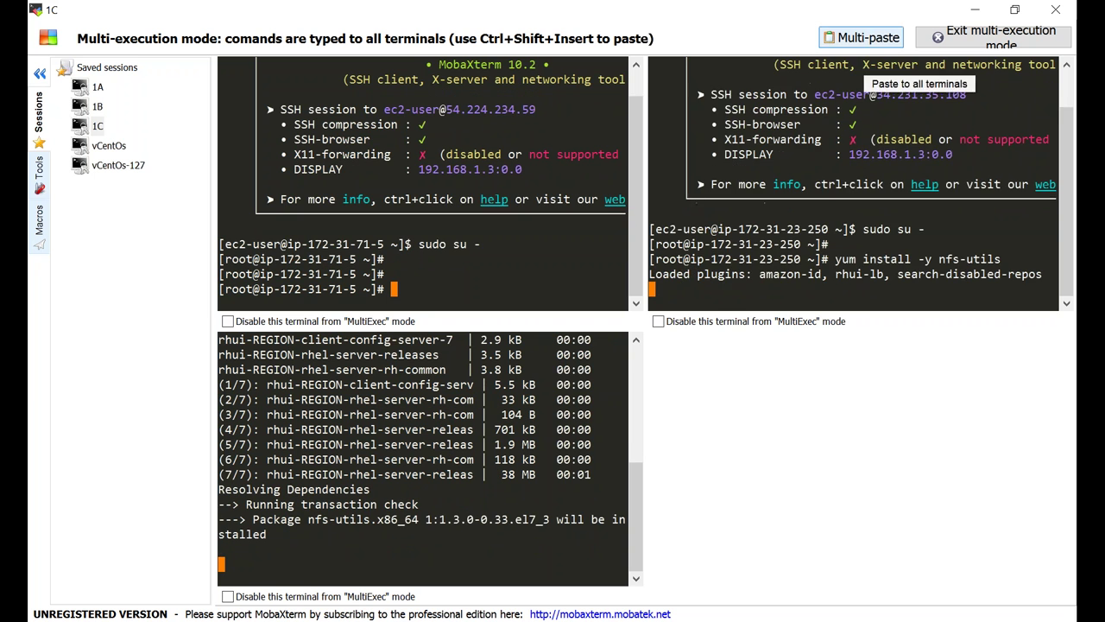
right_click(438, 290)
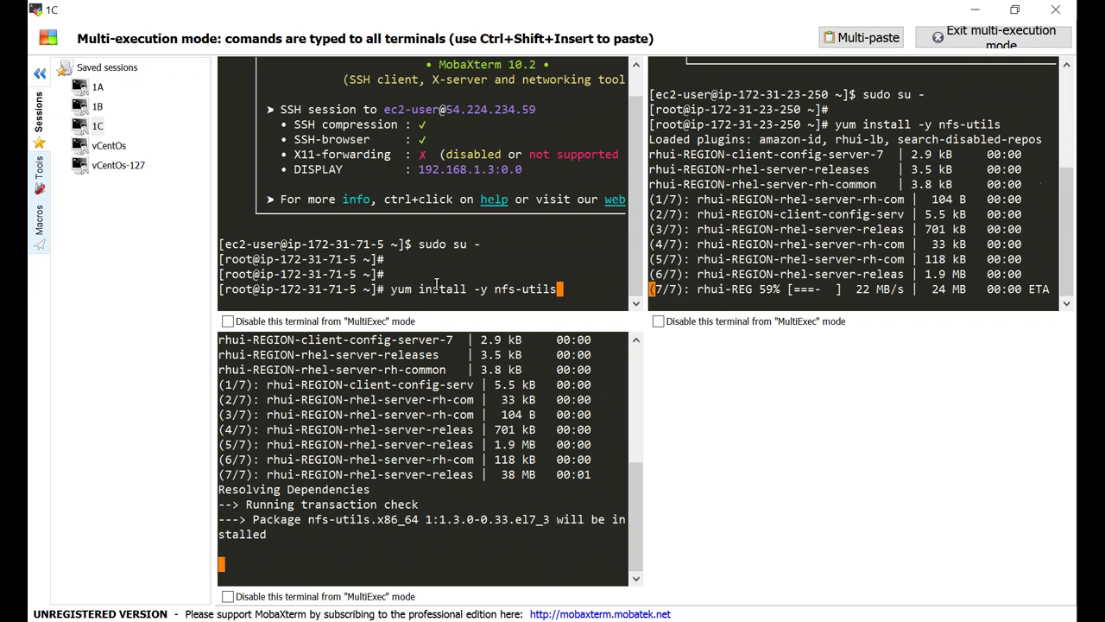
key(Return)
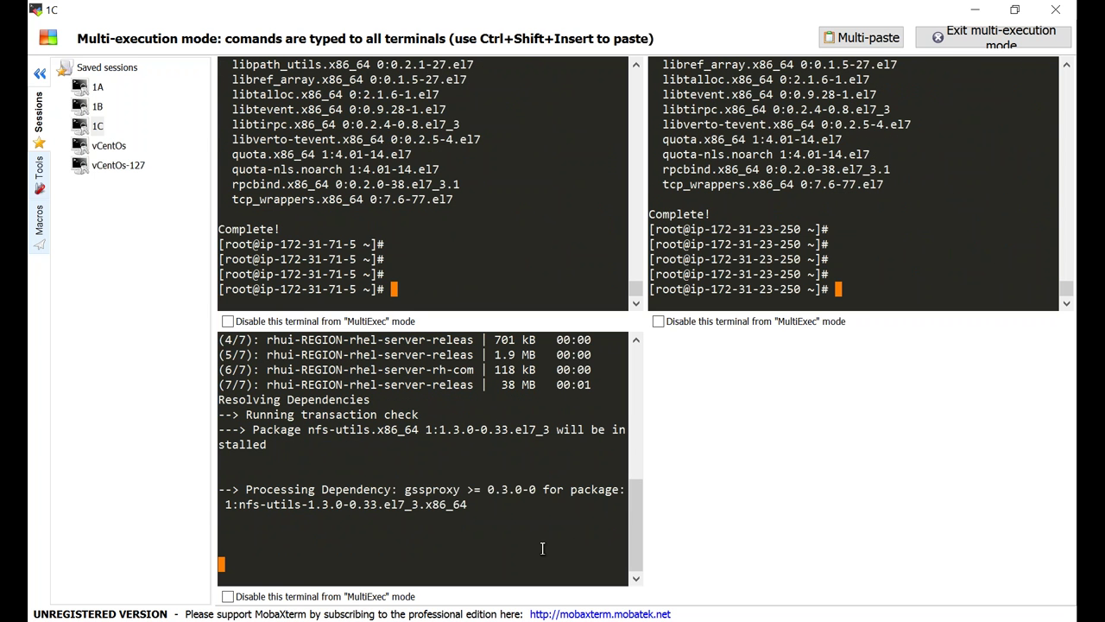
key(Return)
key(Return)
key(Return)
key(Return)
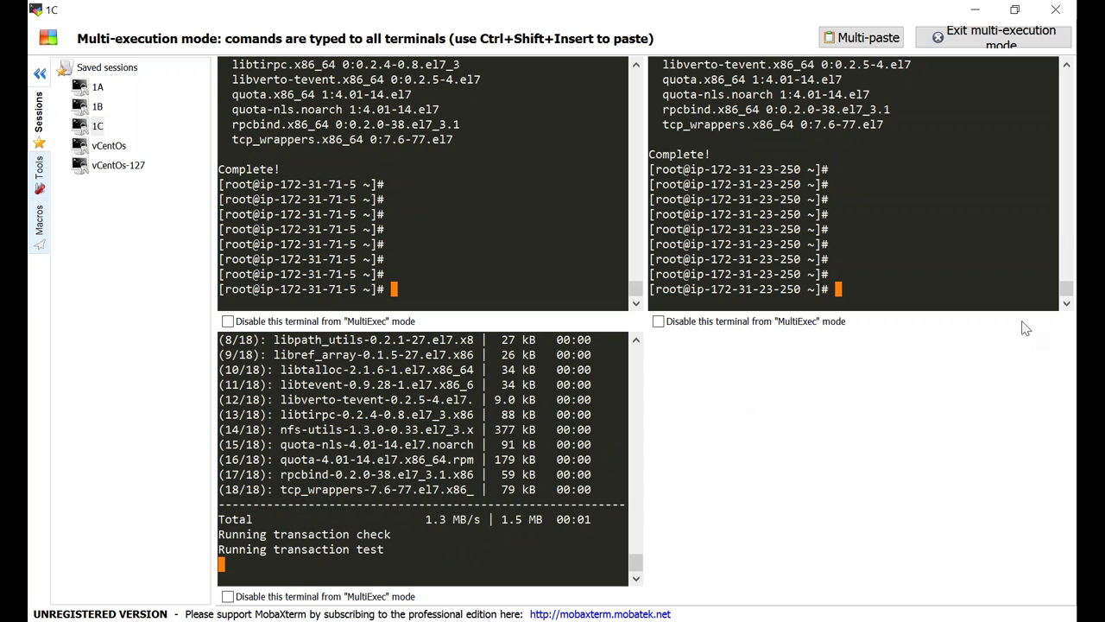
Switch to the EC2 mount instructions, copy mkdir efs without sudo, and run it in all three MobaXterm terminals at once
mouse_move(1089, 120)
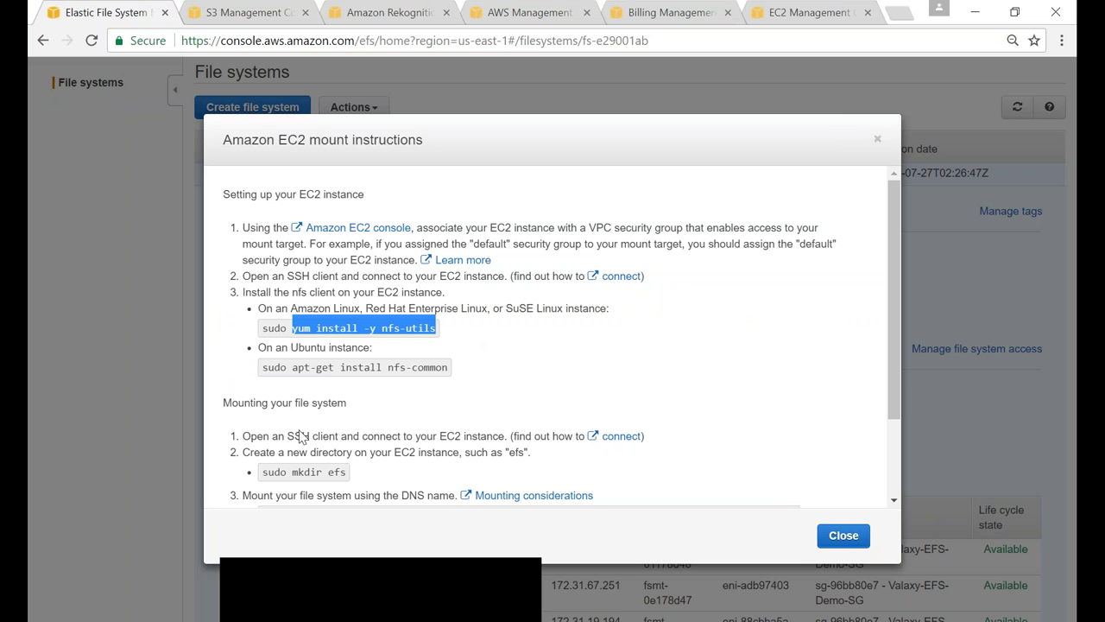
drag(293, 473, 349, 474)
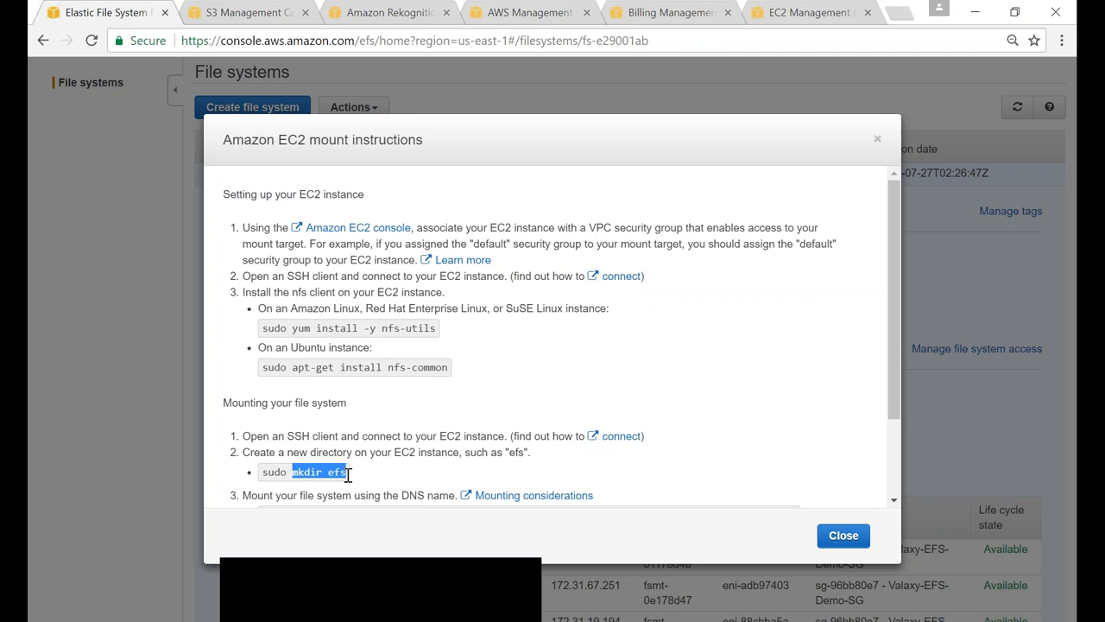
scroll(890, 415, down, 2)
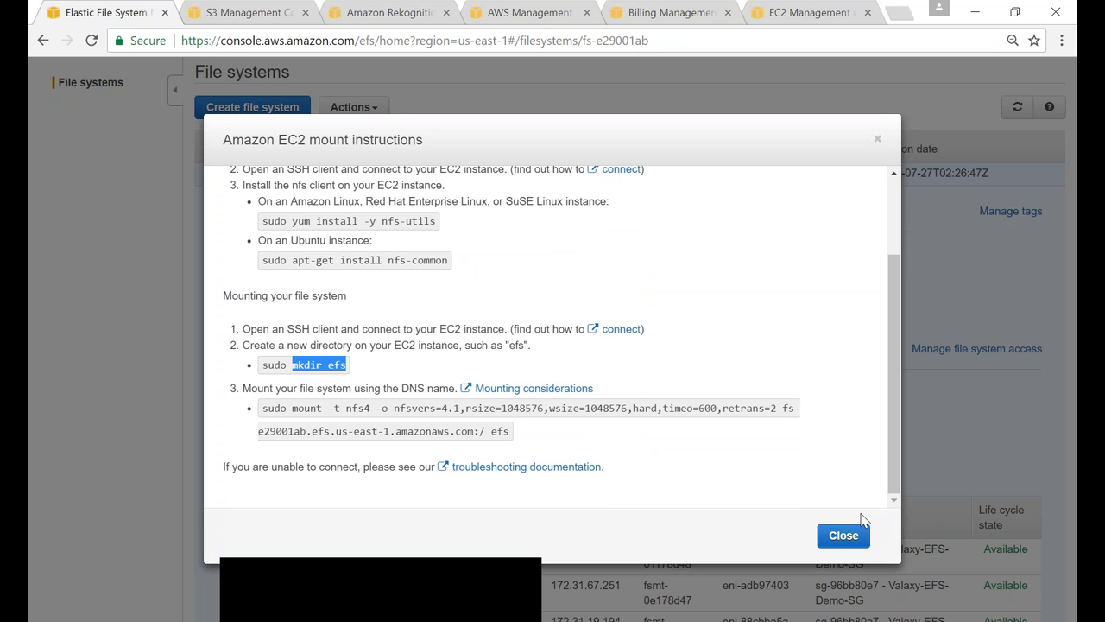
mouse_move(1089, 300)
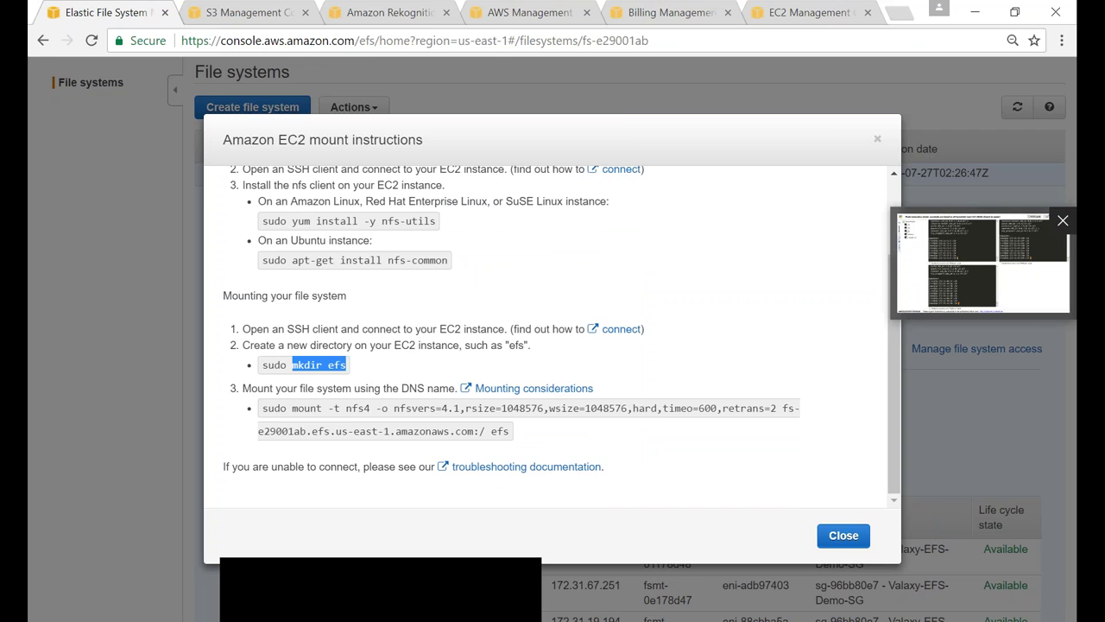
click(992, 259)
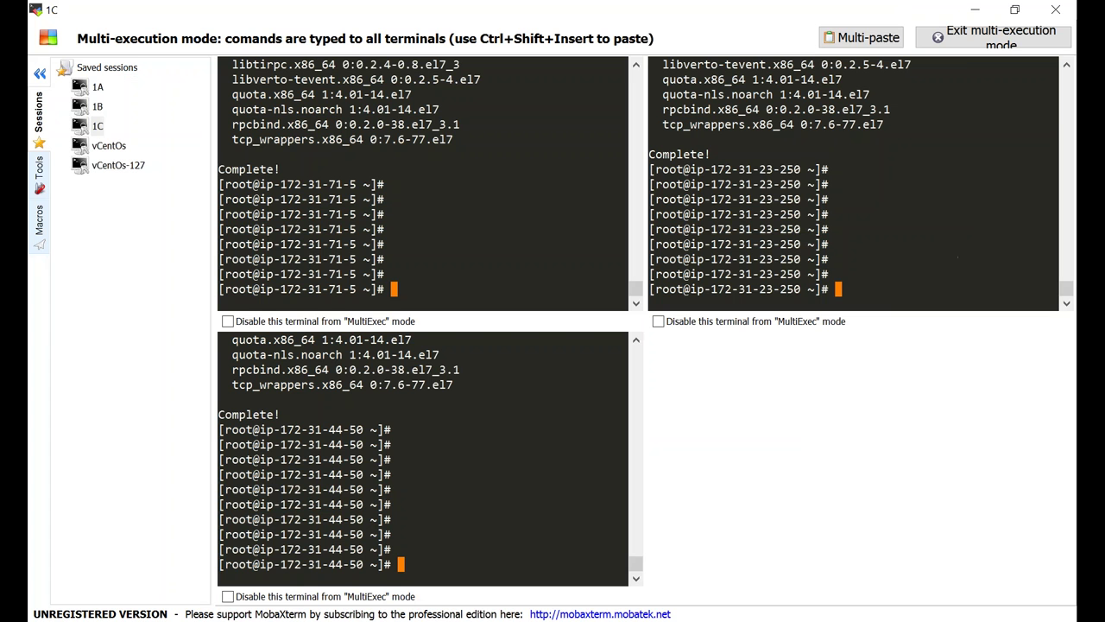
click(853, 45)
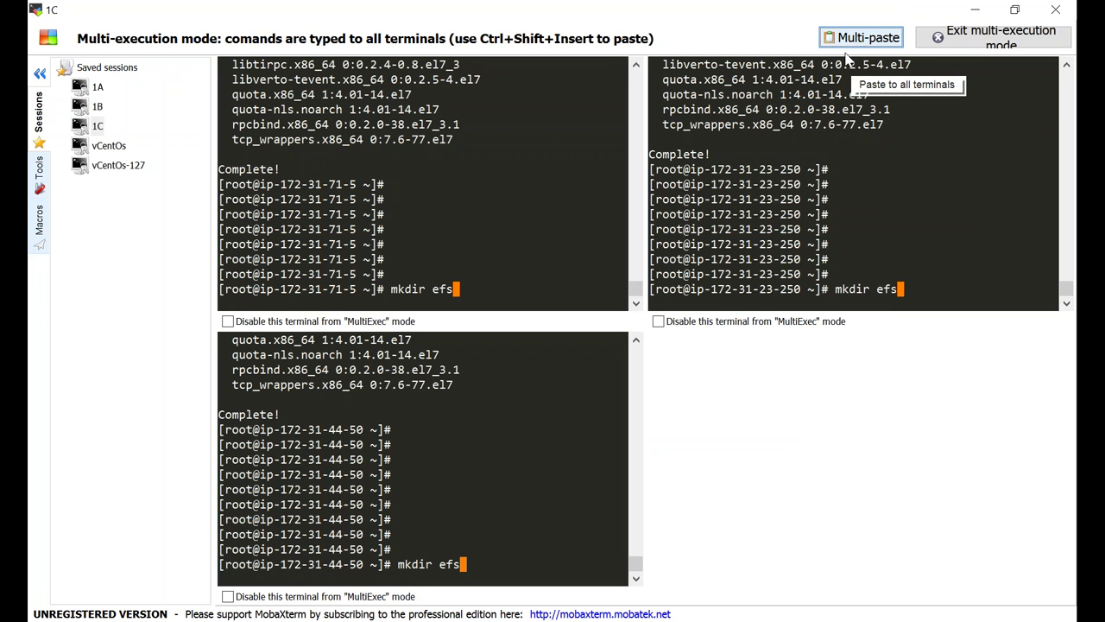
key(Return)
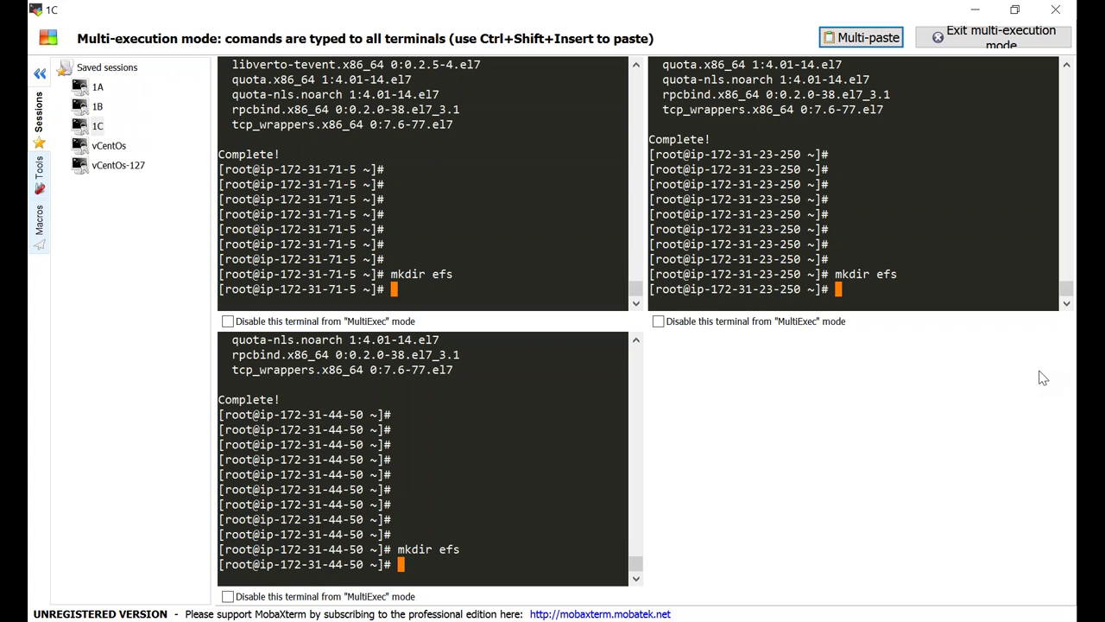
Copy the mount -t nfs4 command for fs-e29001ab without sudo from the mount instructions, paste it into a new Notepad document and recopy it
click(974, 9)
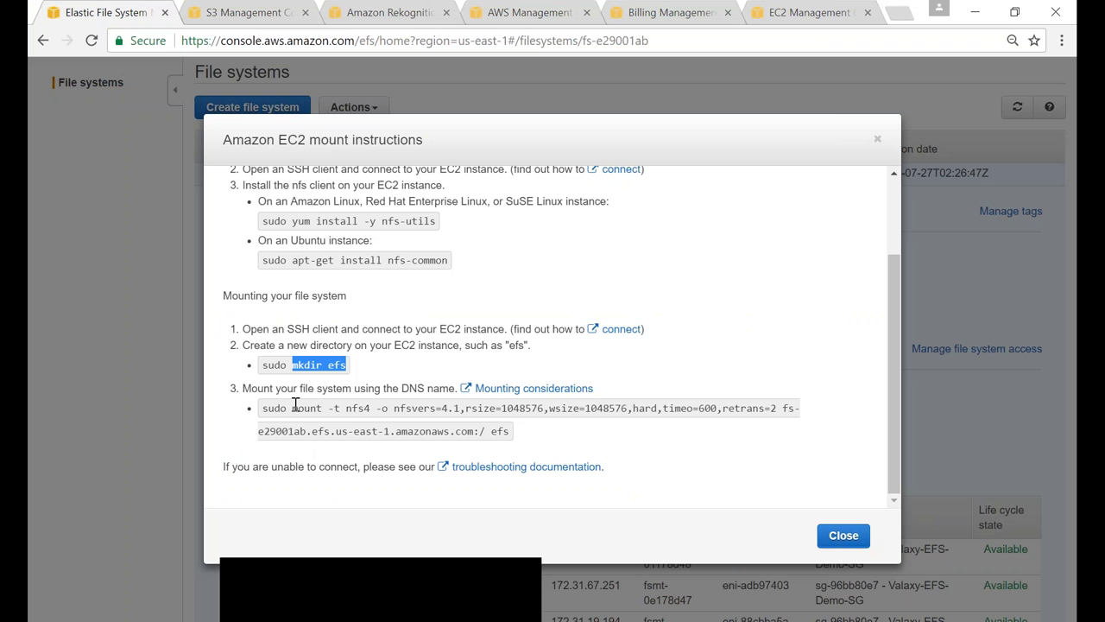
drag(292, 408, 512, 431)
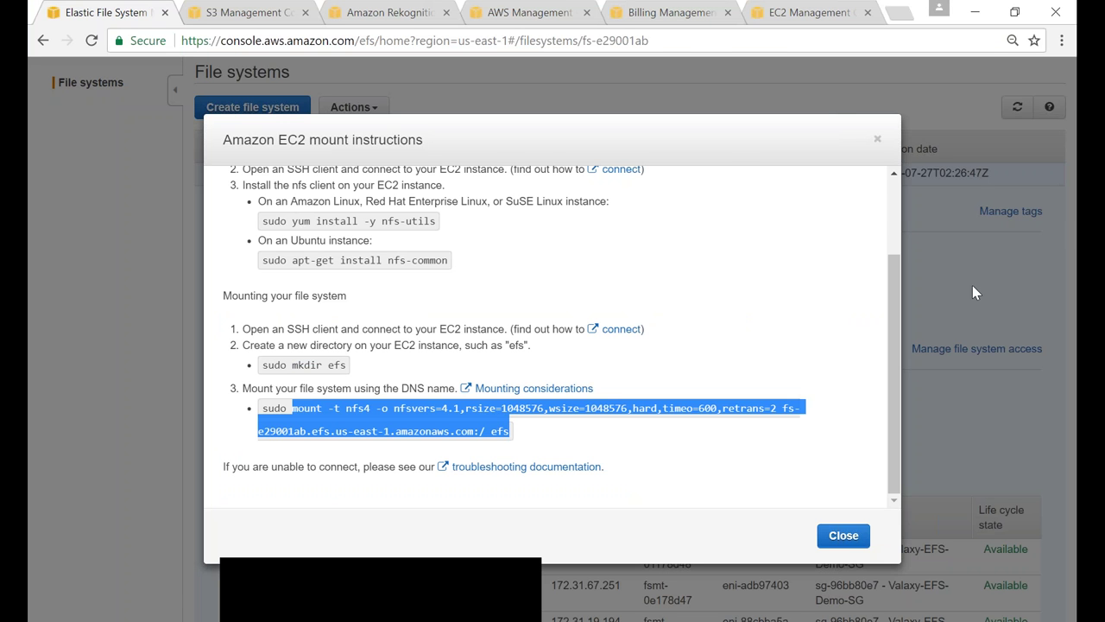
key(super+r)
text(not)
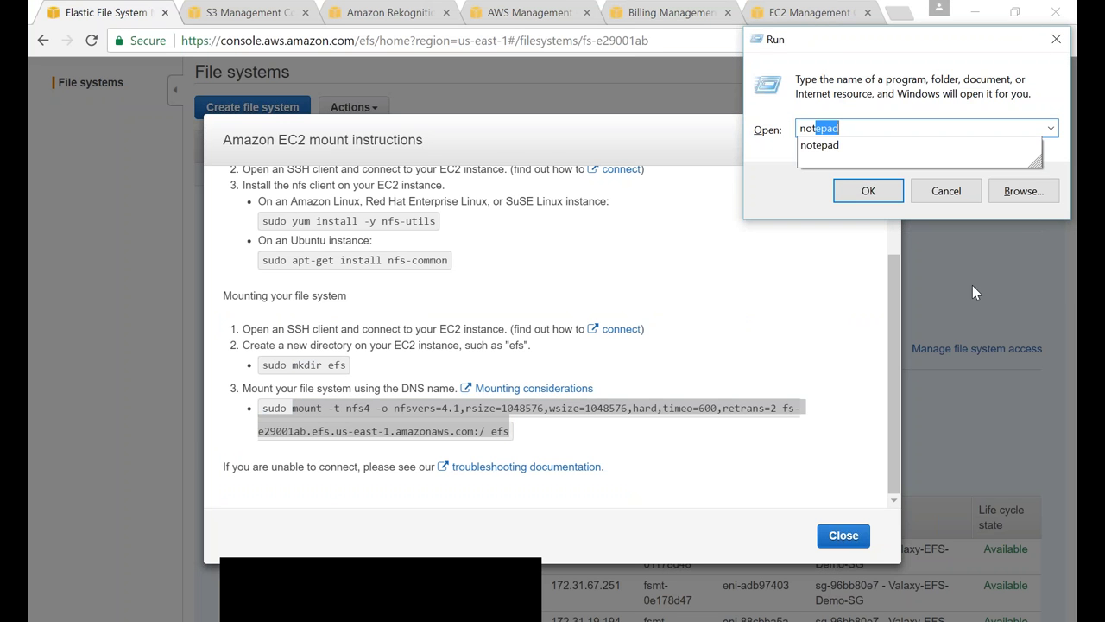
key(Return)
key(ctrl+v)
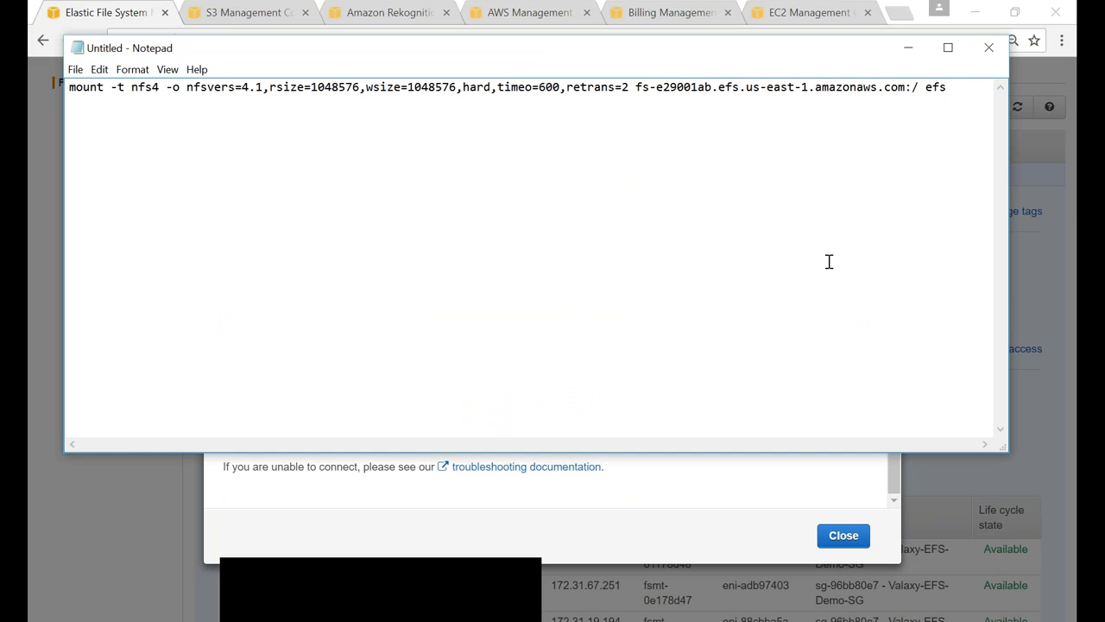
key(ctrl+a)
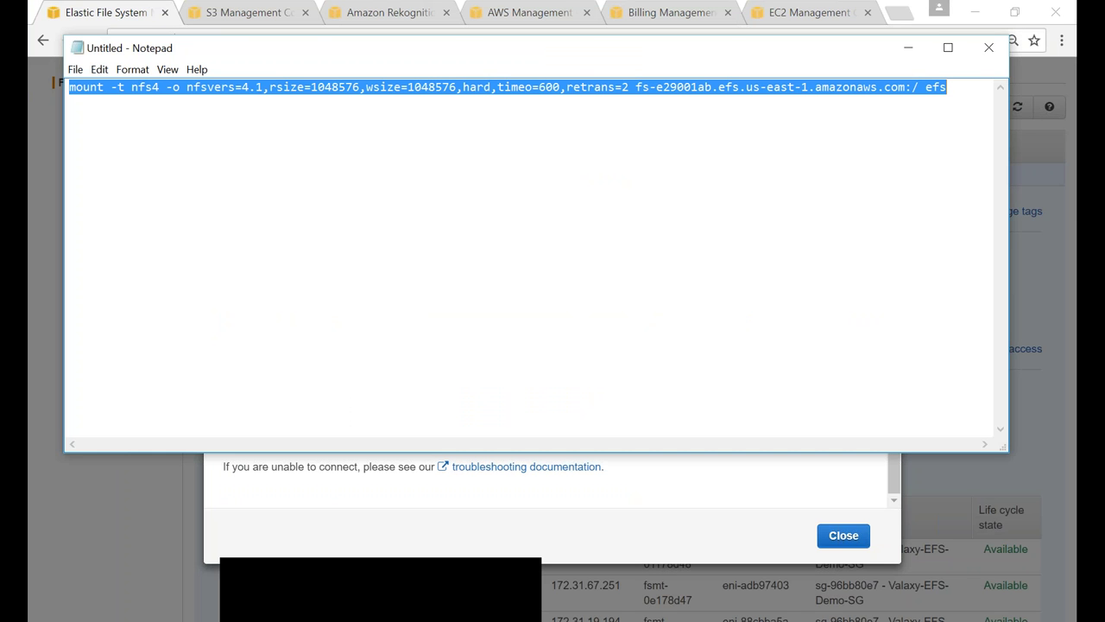
Switch to MobaXterm and run the copied nfs4 mount command in all three terminals, followed by df -h
key(alt+Tab)
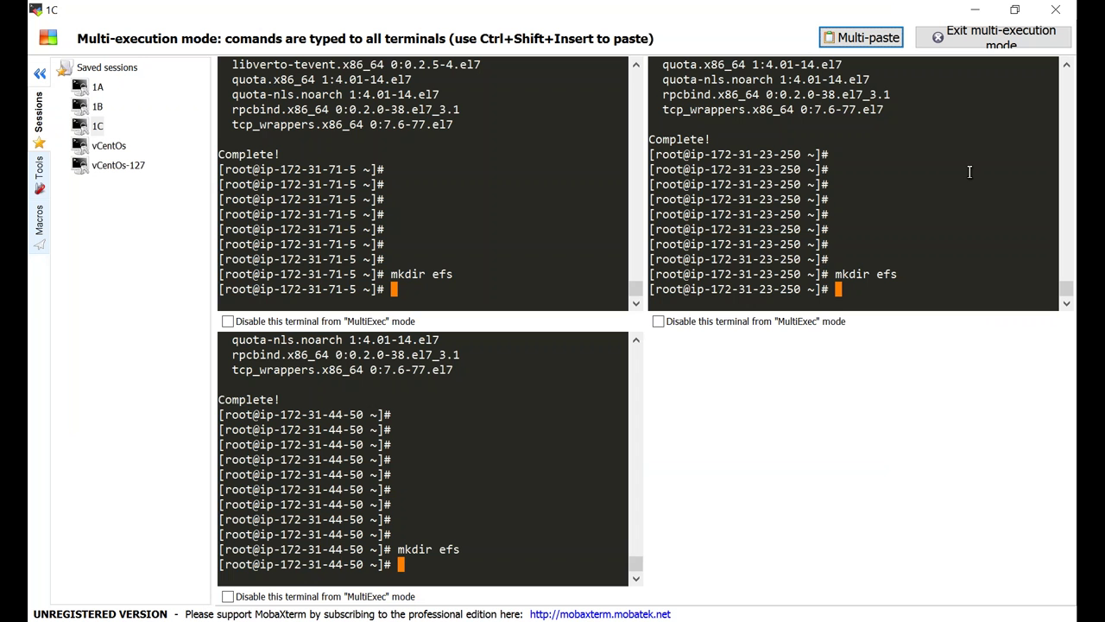
click(864, 39)
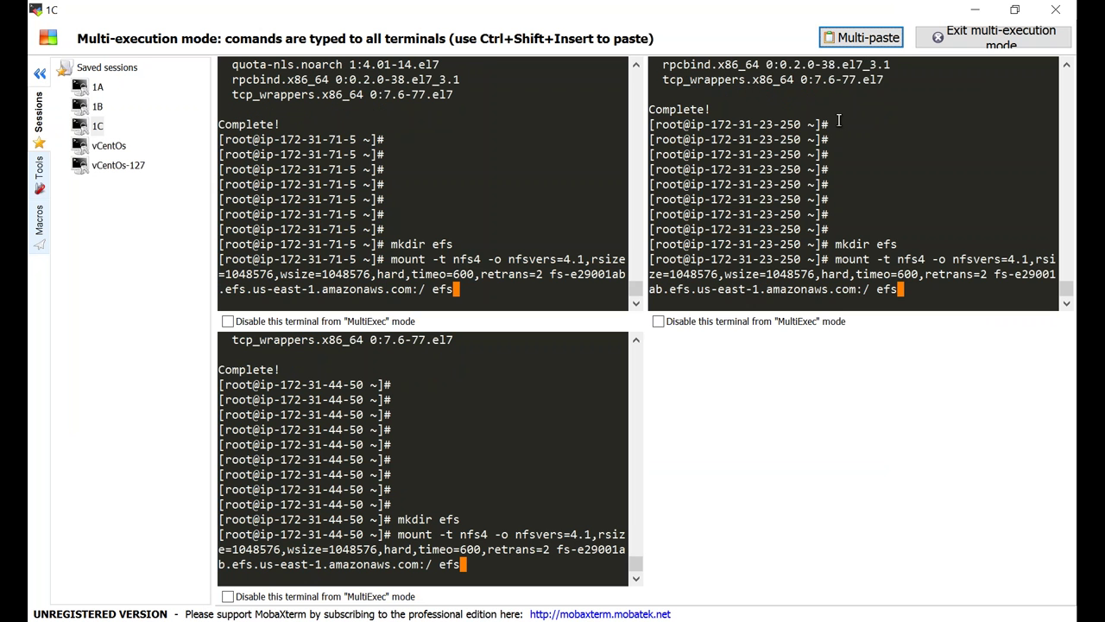
key(Return)
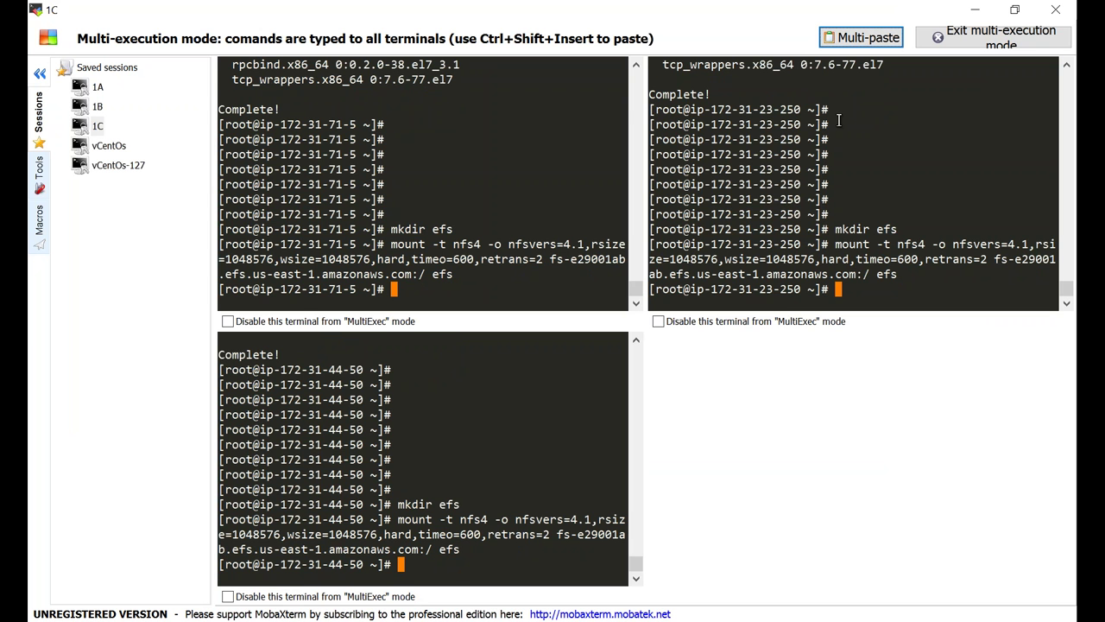
text(df -h)
key(Return)
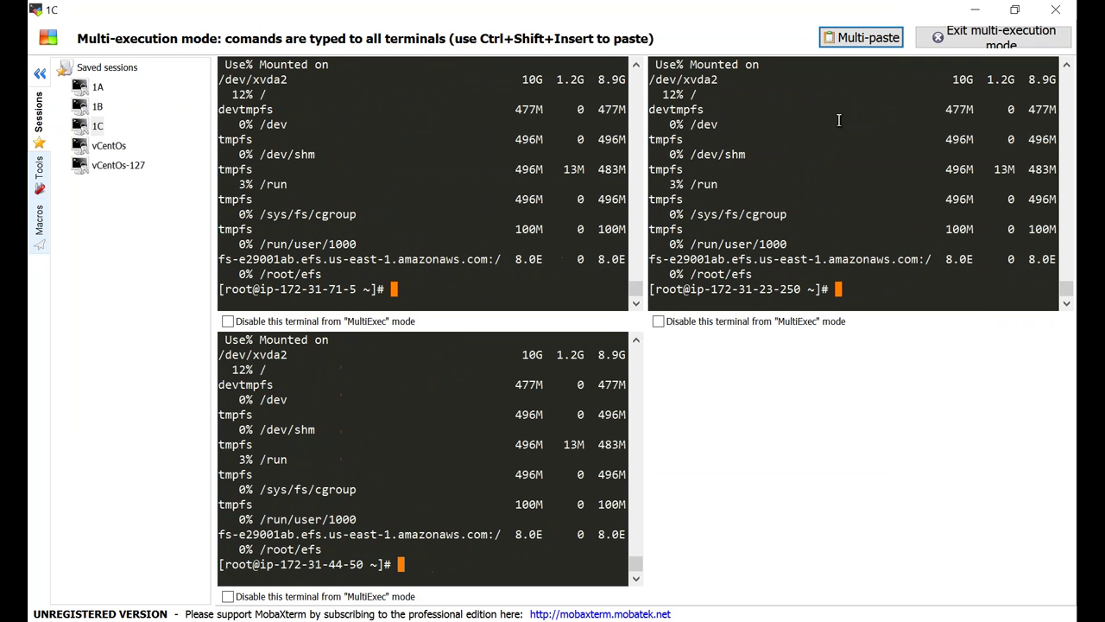
Leave multi-execution mode and run df -h in the 1A terminal to check the EFS entry's name, mount point and size
click(976, 43)
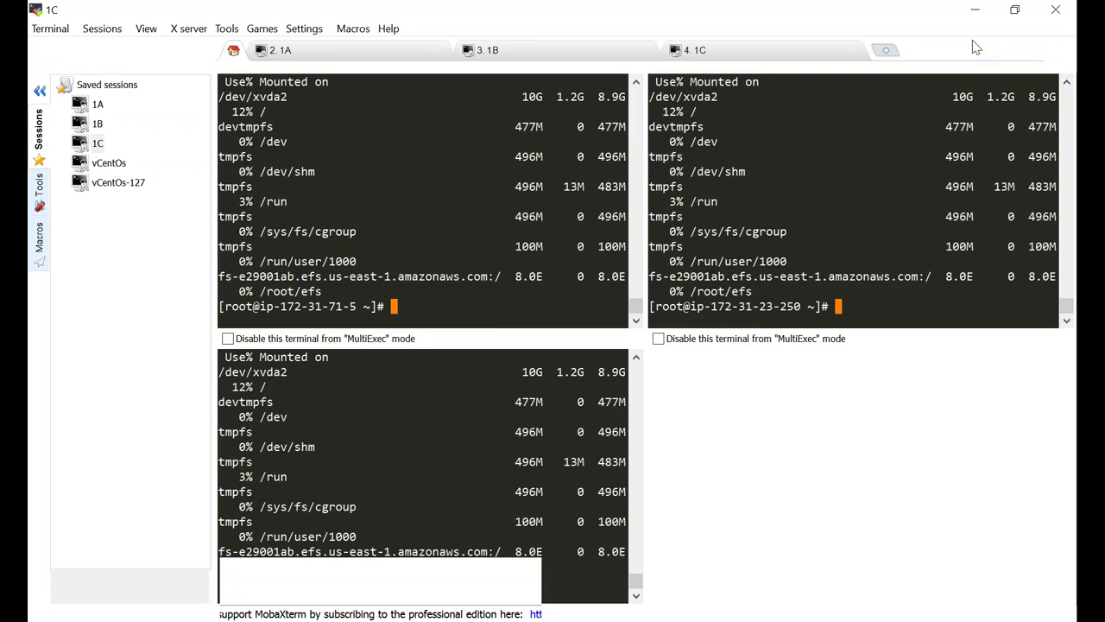
click(333, 89)
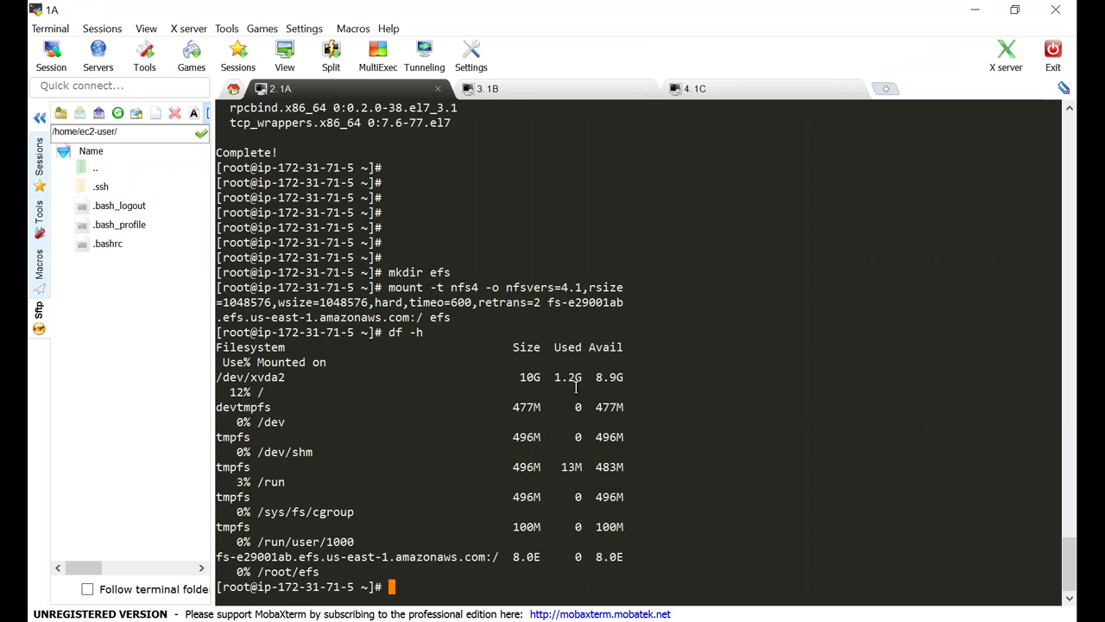
text(df -h)
key(Return)
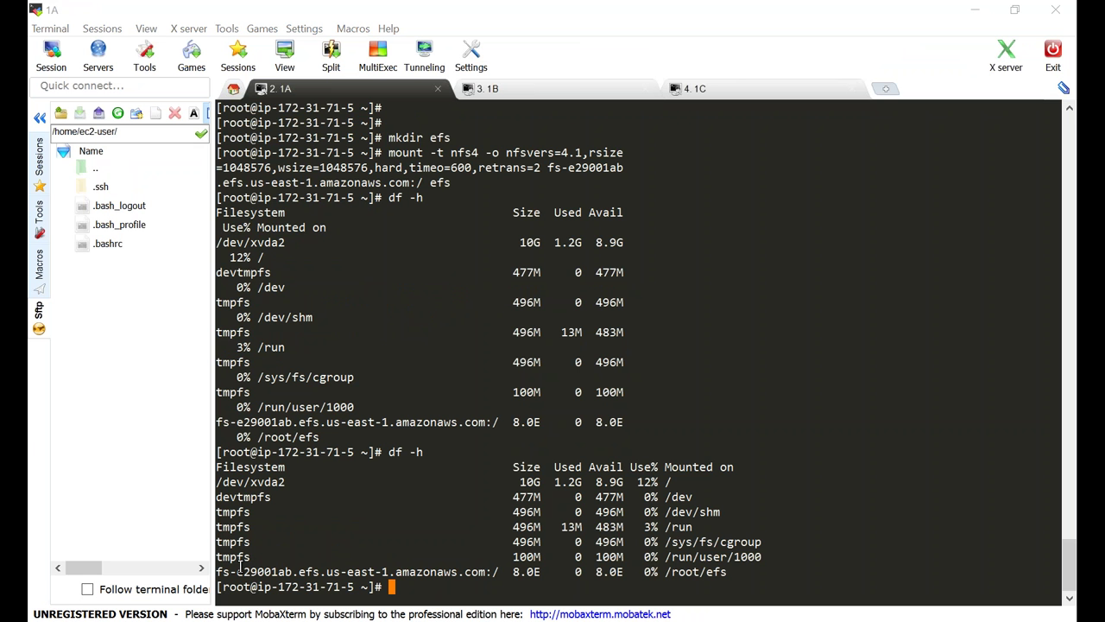
drag(217, 572, 489, 575)
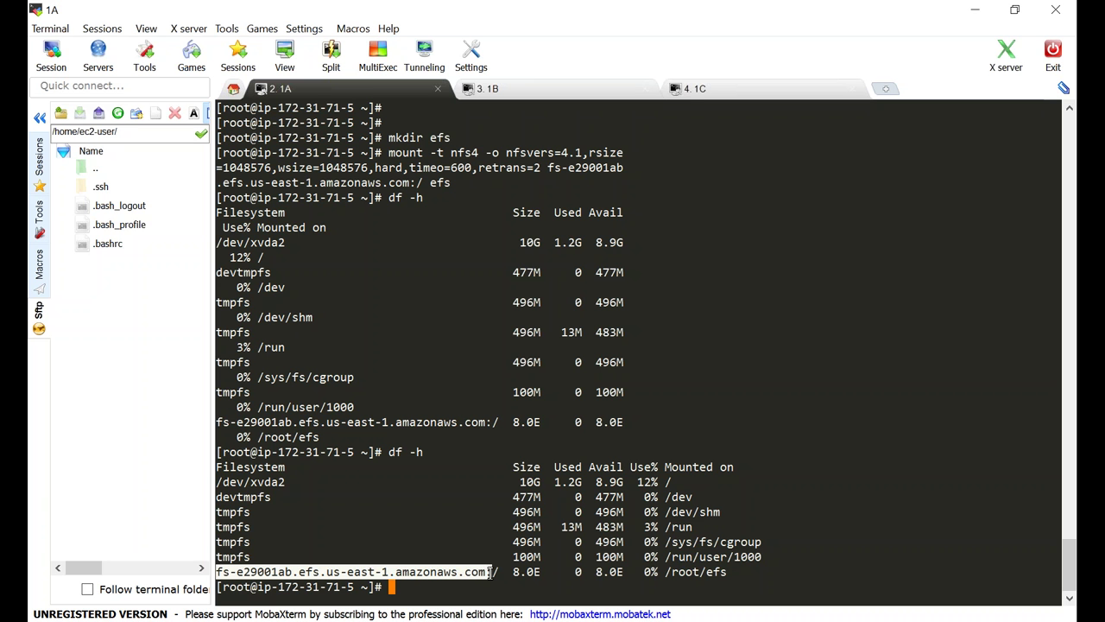
click(666, 575)
drag(666, 575, 727, 575)
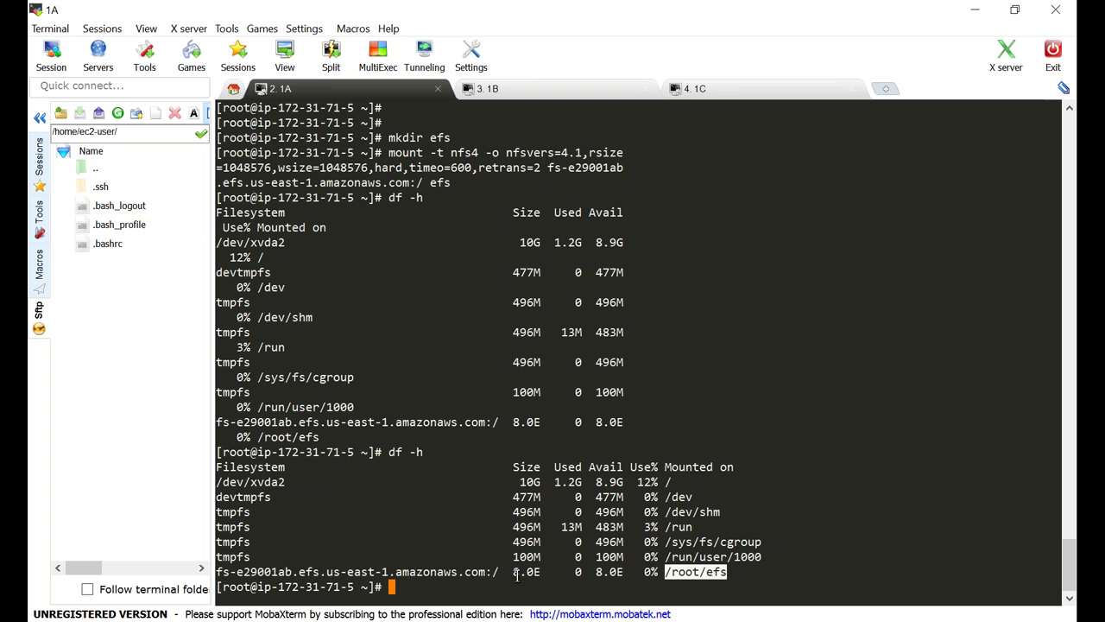
drag(515, 575, 537, 577)
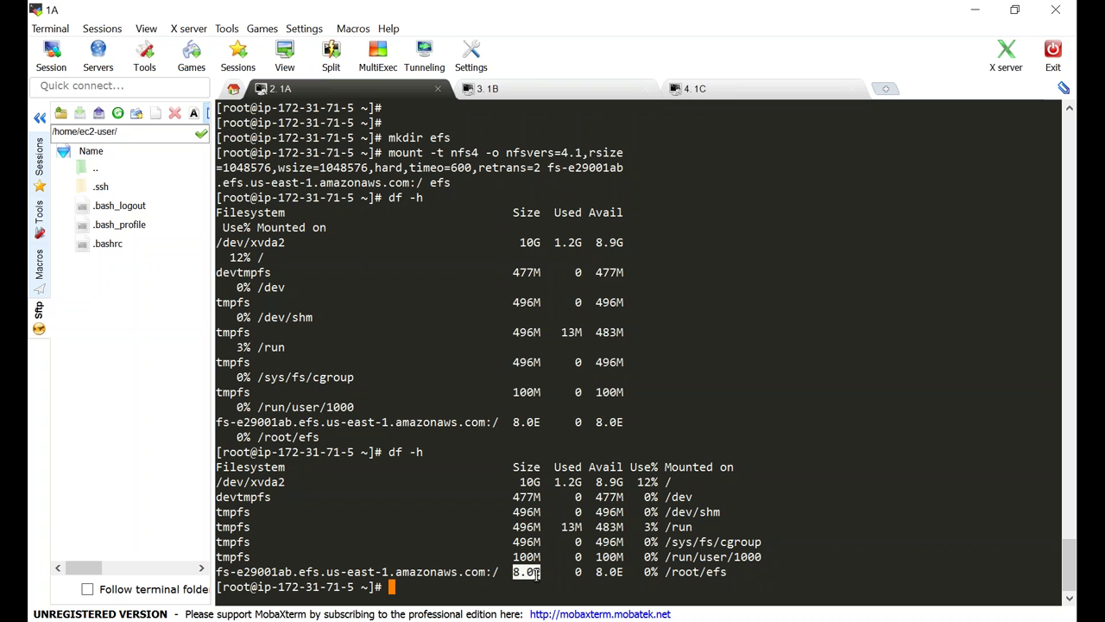
Run df -h in the 1B terminal to check the EFS mount there
click(572, 80)
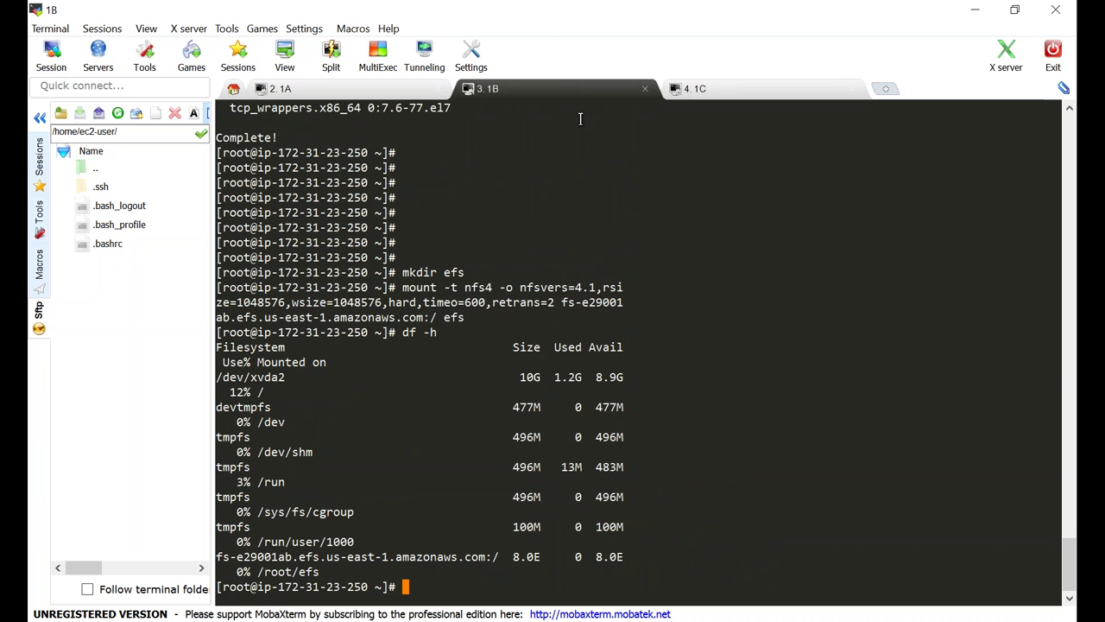
text(df -h)
key(Return)
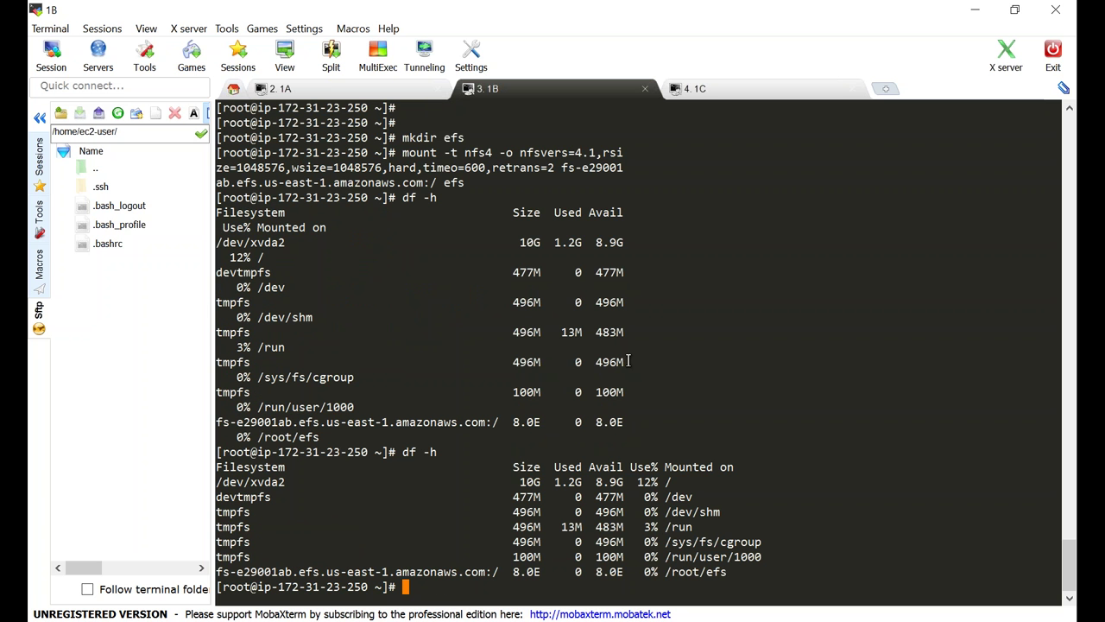
Change to the mounted directory /root/efs in the 1B terminal and list its contents with ls -l
double_click(685, 572)
key(super+c)
text(cd)
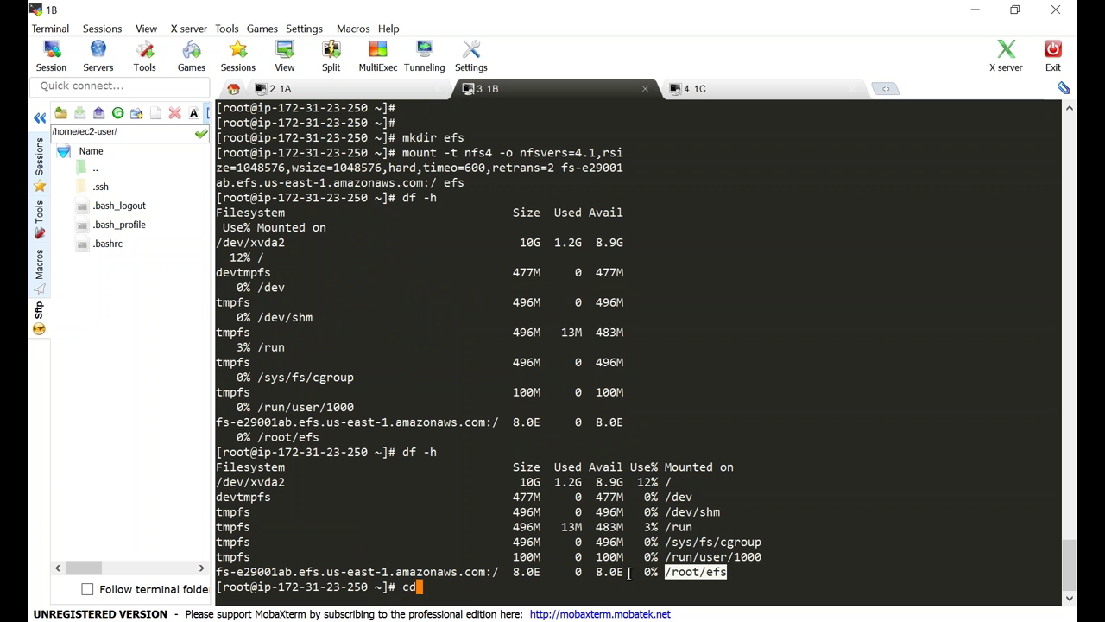
right_click(590, 591)
key(Return)
text(ls -l)
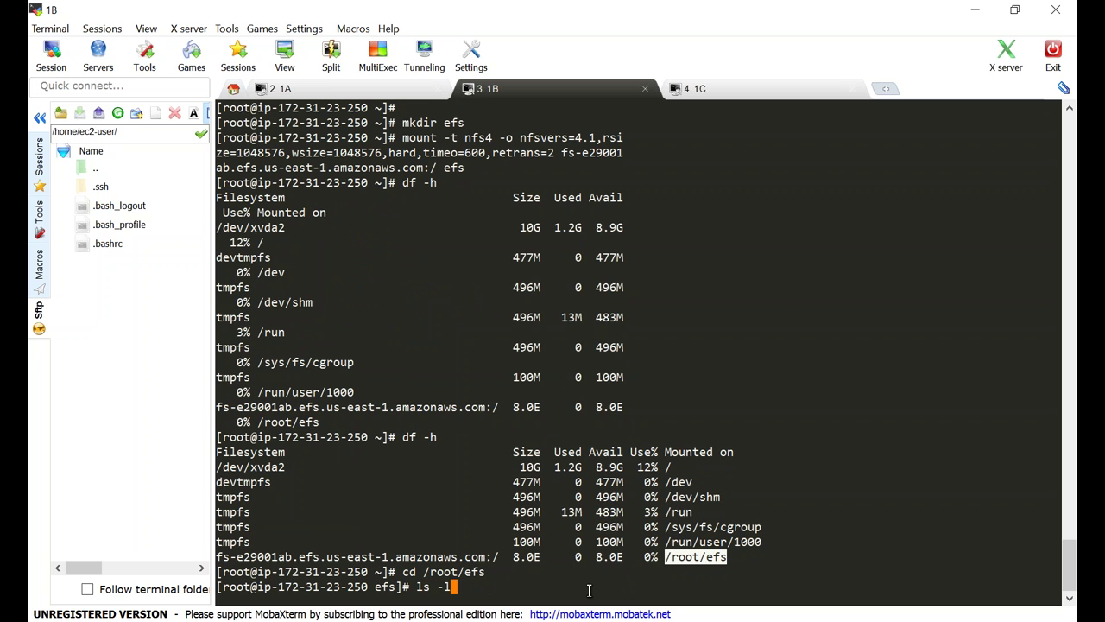
key(Return)
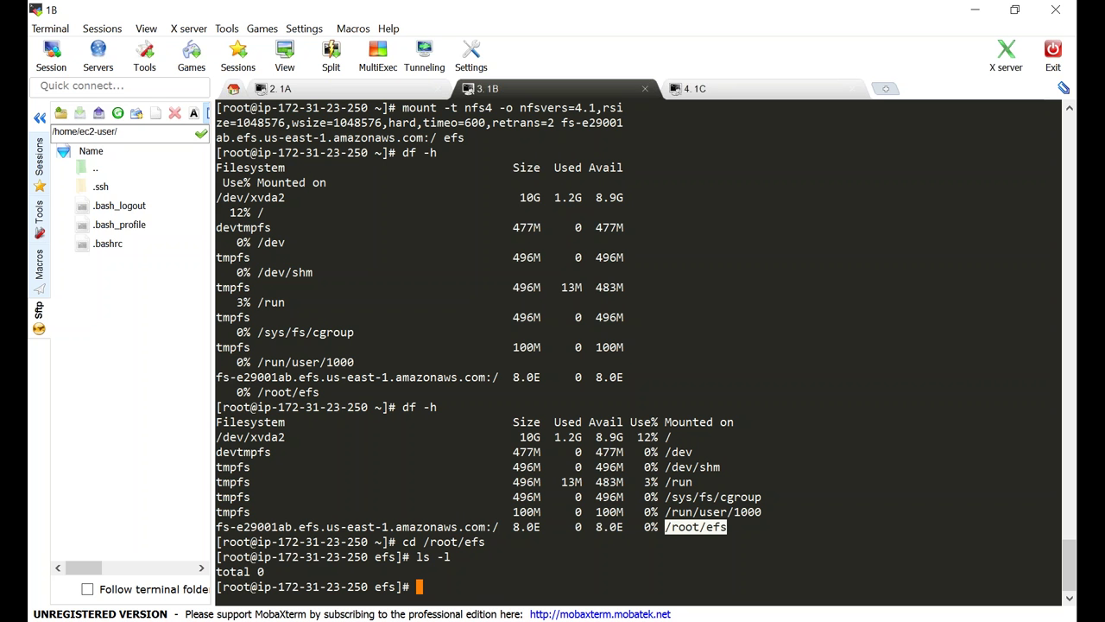
Change to /root/efs in the 1C terminal and create an empty file named "Valaxy EFS Demo" with touch
click(725, 89)
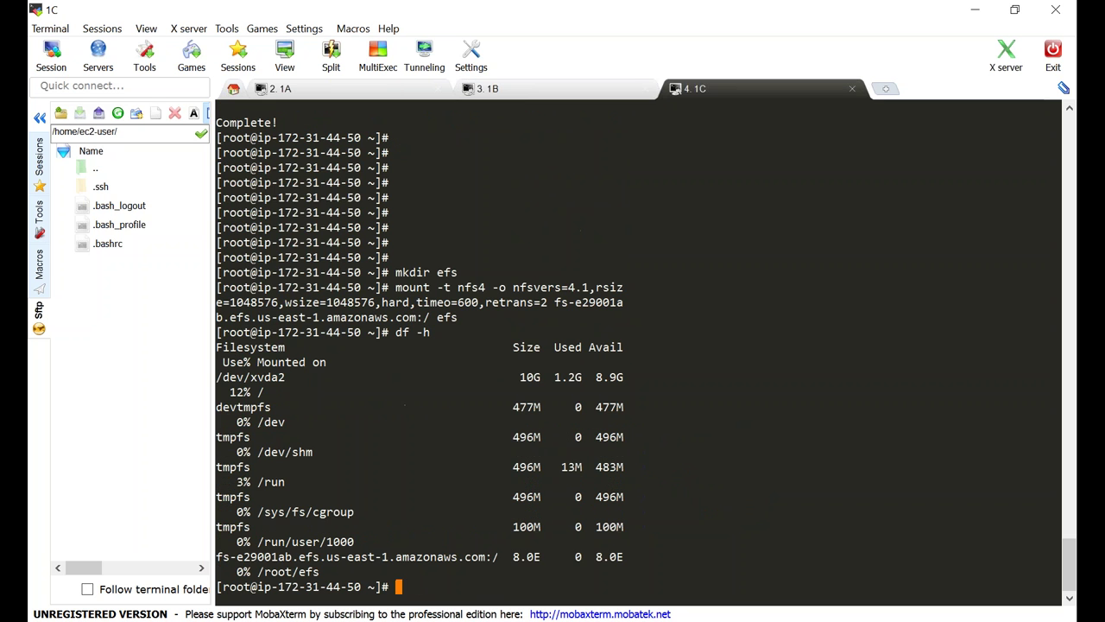
text(cd /root/efs)
key(Return)
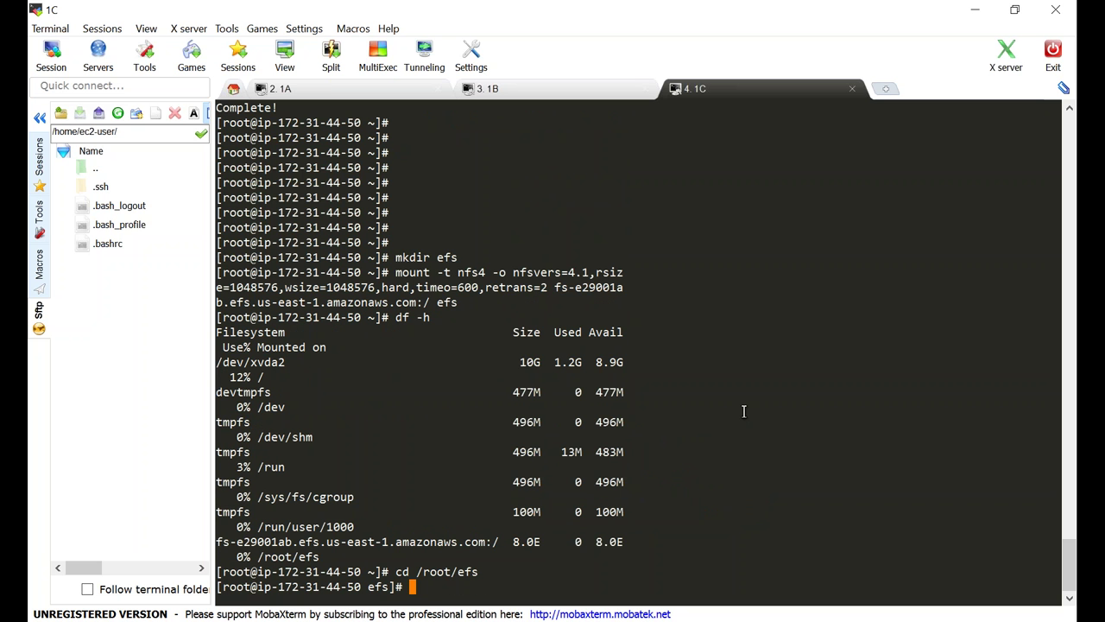
text(touch "Valaxy EFS Demo)
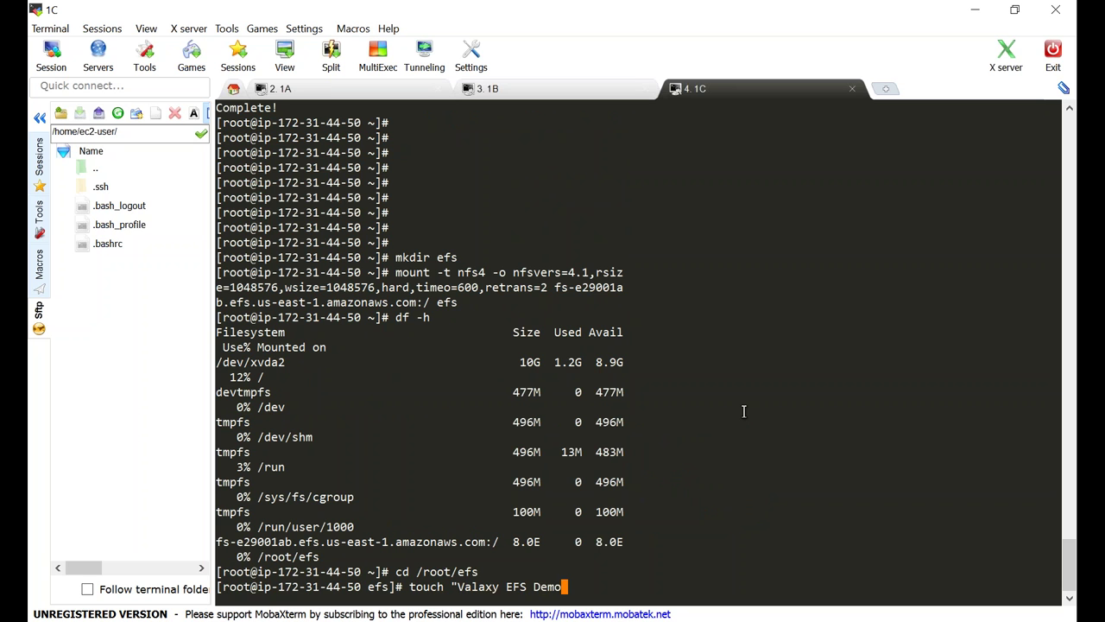
text(")
key(Return)
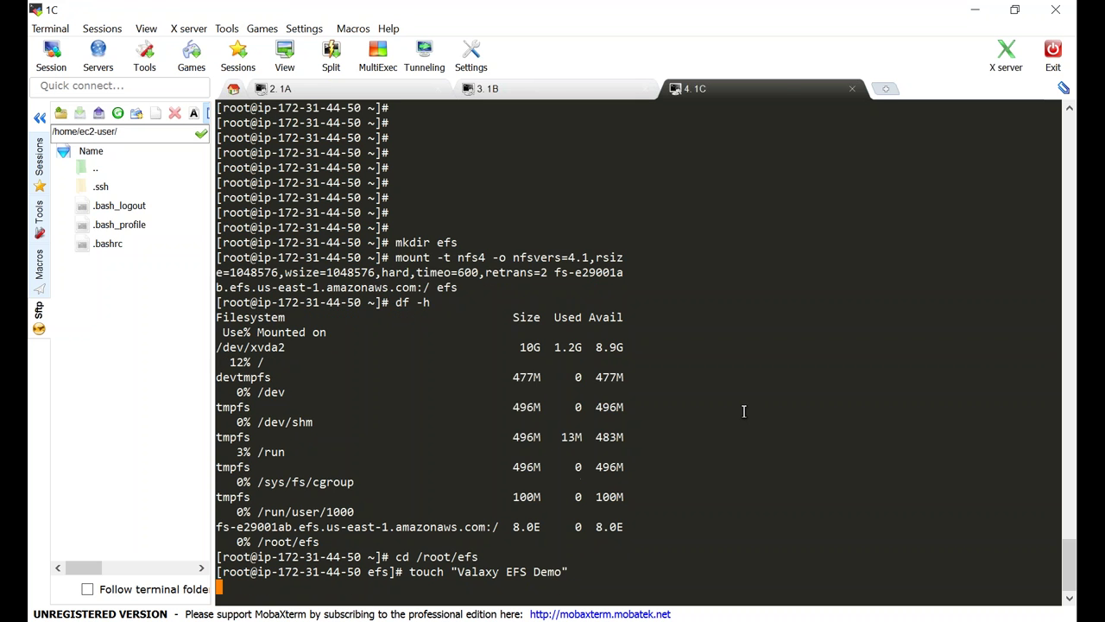
List /root/efs with ls -l in the 1B terminal to check for the Valaxy EFS Demo file, and return to the 1C terminal
click(579, 92)
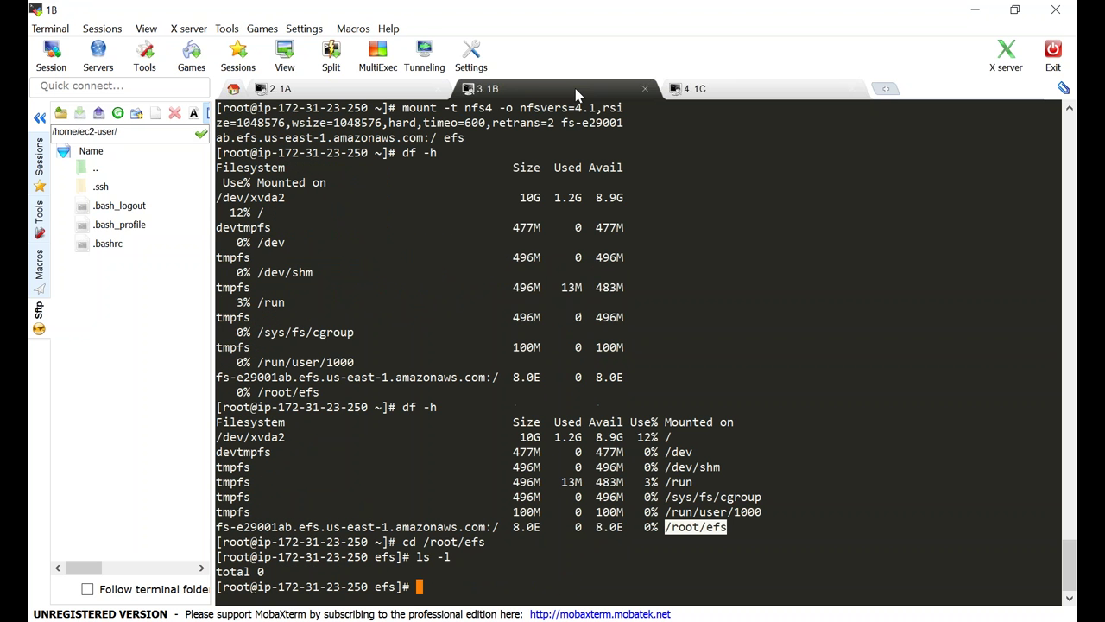
text(ls -l)
key(Return)
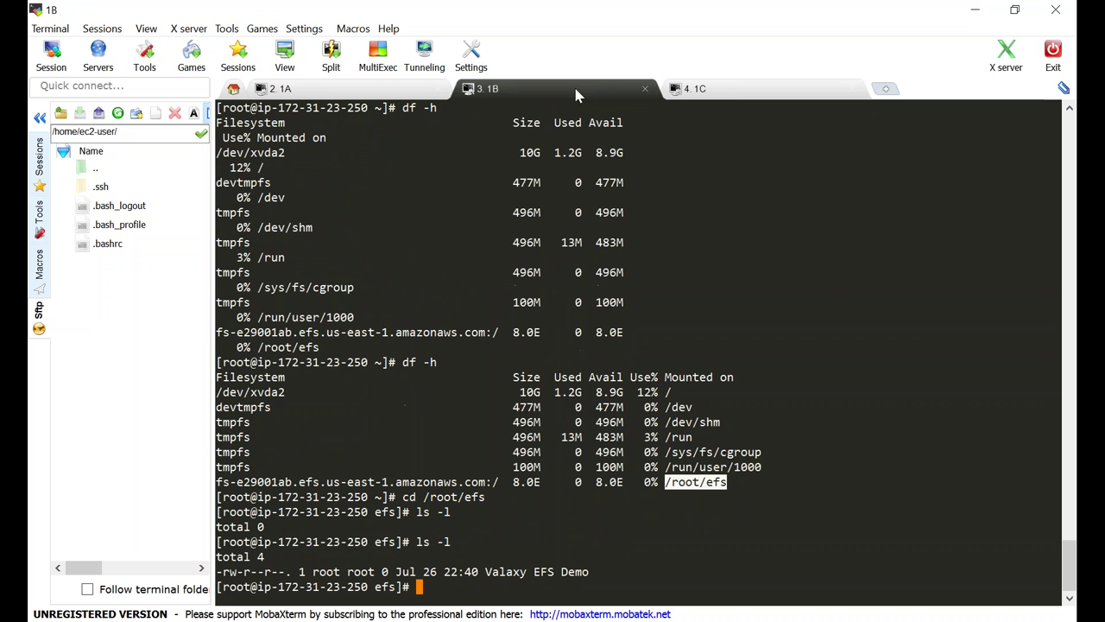
drag(480, 573, 576, 576)
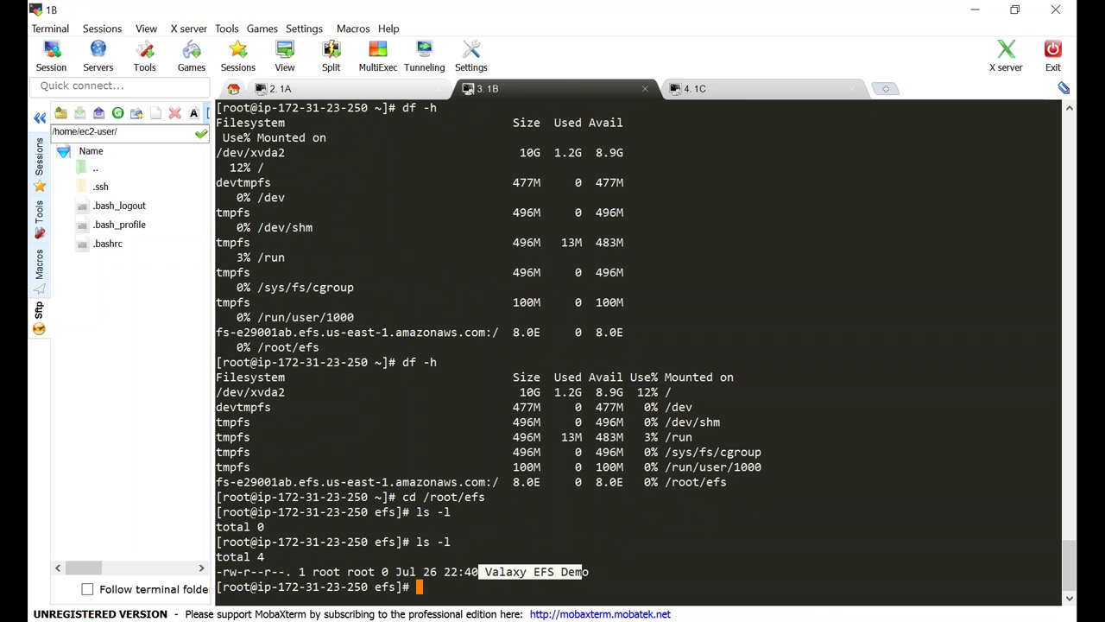
click(728, 97)
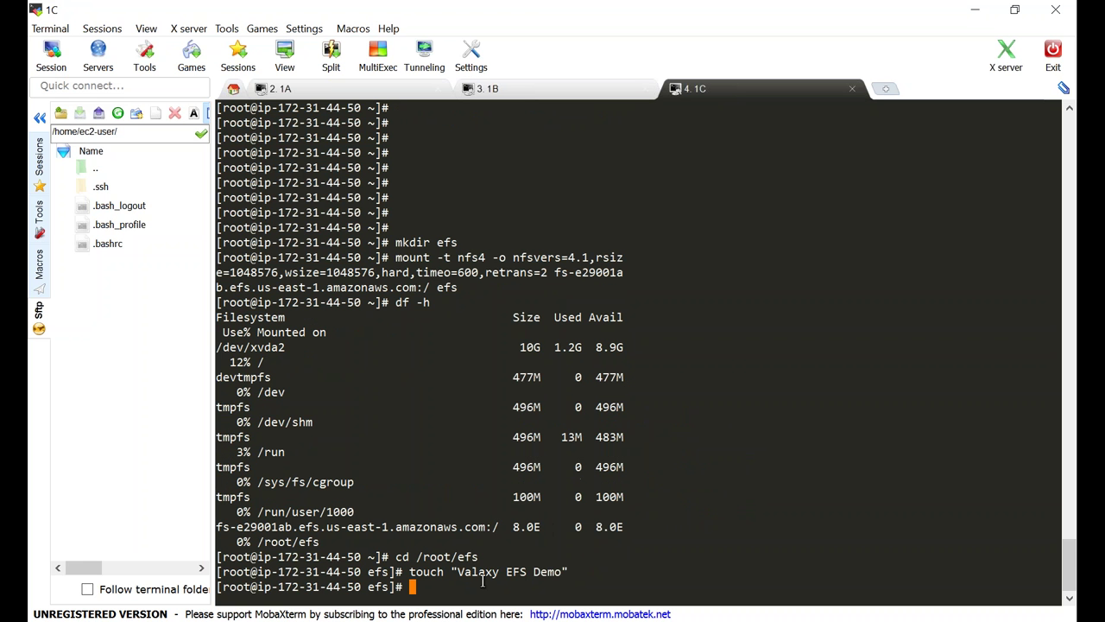
Compare the Valaxy EFS Demo file name in the 1C terminal's touch command with the file listing in the 1B terminal
drag(452, 572, 563, 573)
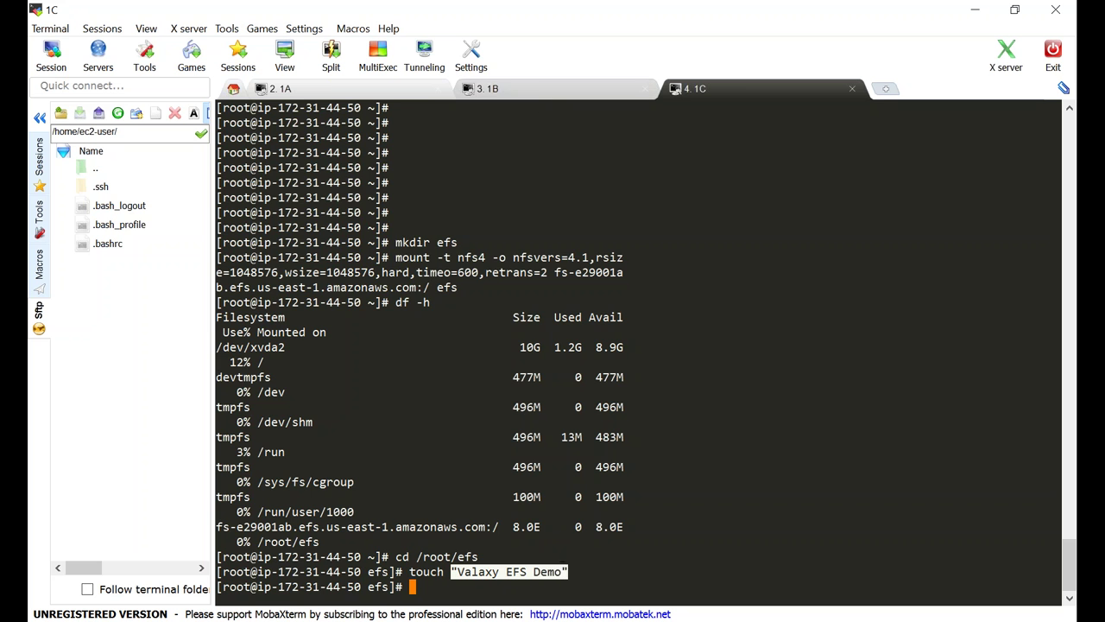
click(536, 89)
drag(487, 571, 589, 572)
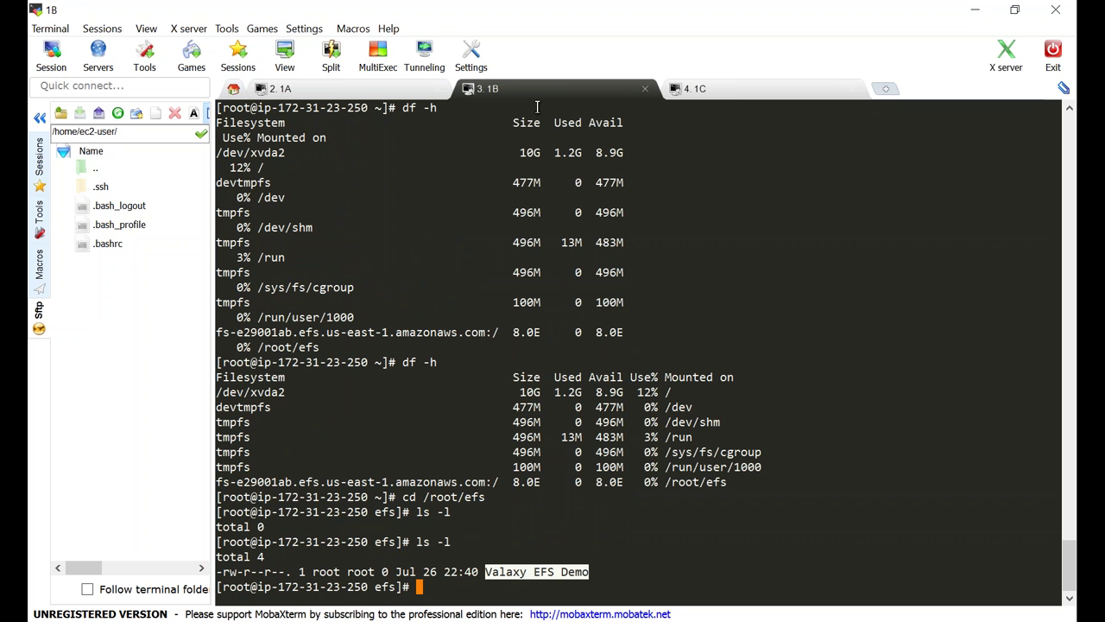
Change to the /root/efs directory in the 1A terminal
click(350, 89)
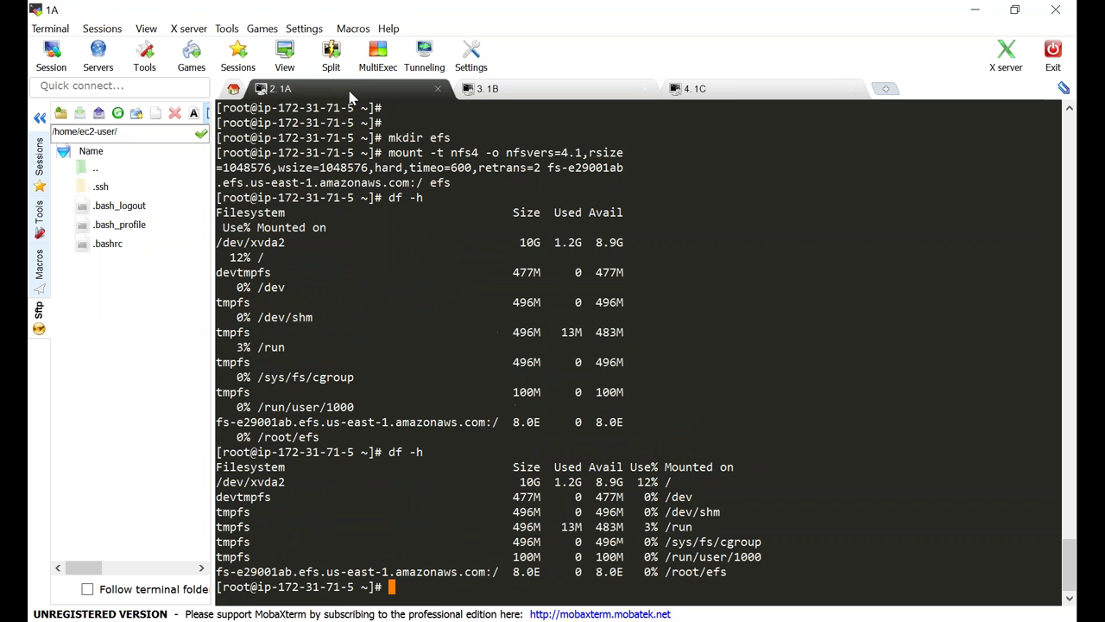
text(cd /root/efs)
key(Return)
Enter echo "new test file" >> in the 1A terminal, followed by an opening quote and /root/efs/, copying the mount path from the 1B terminal
text(echo "new test file)
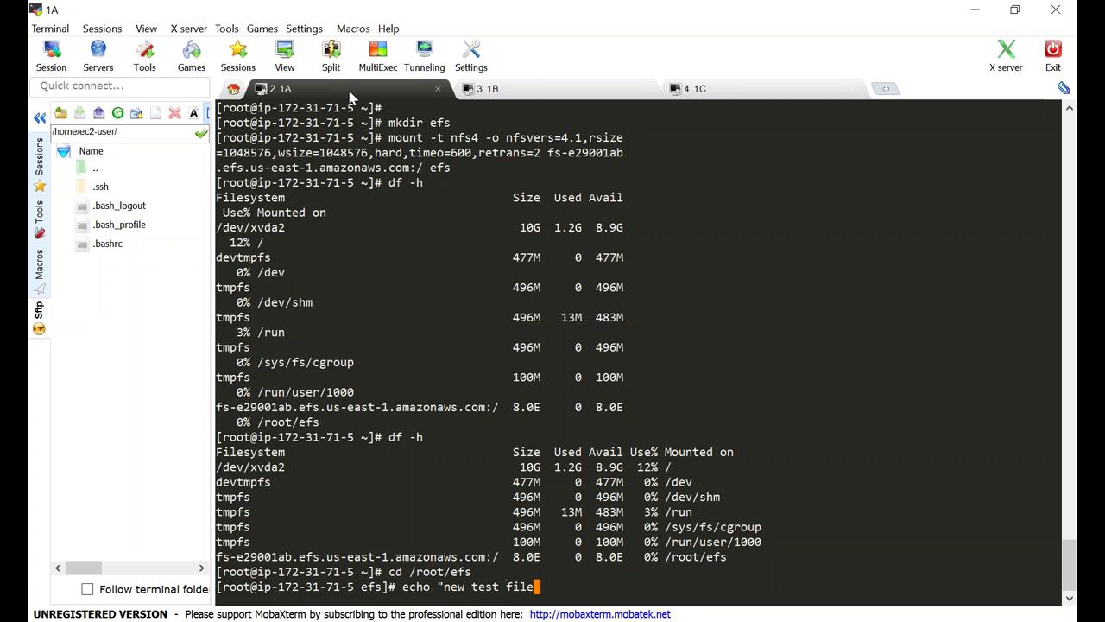
text(" >>)
click(525, 93)
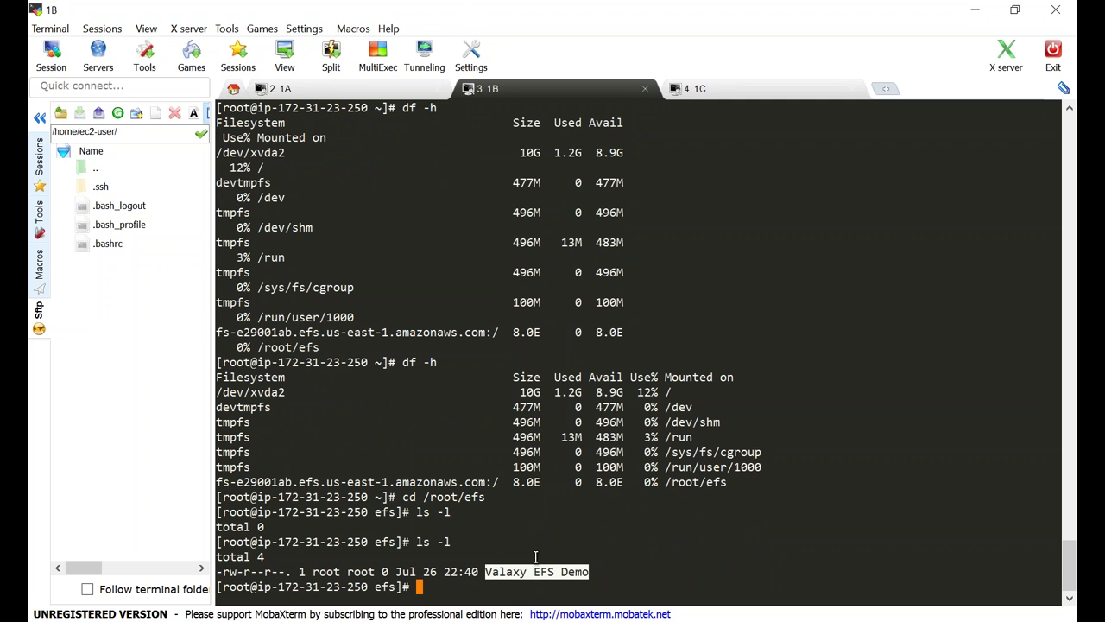
double_click(700, 484)
key(super+c)
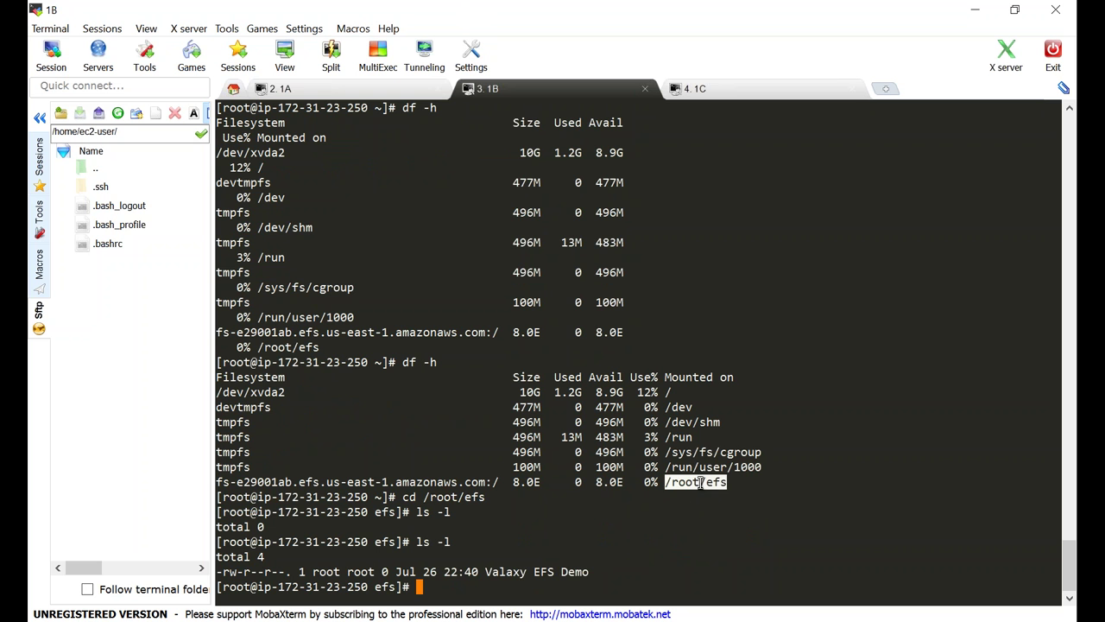
click(278, 89)
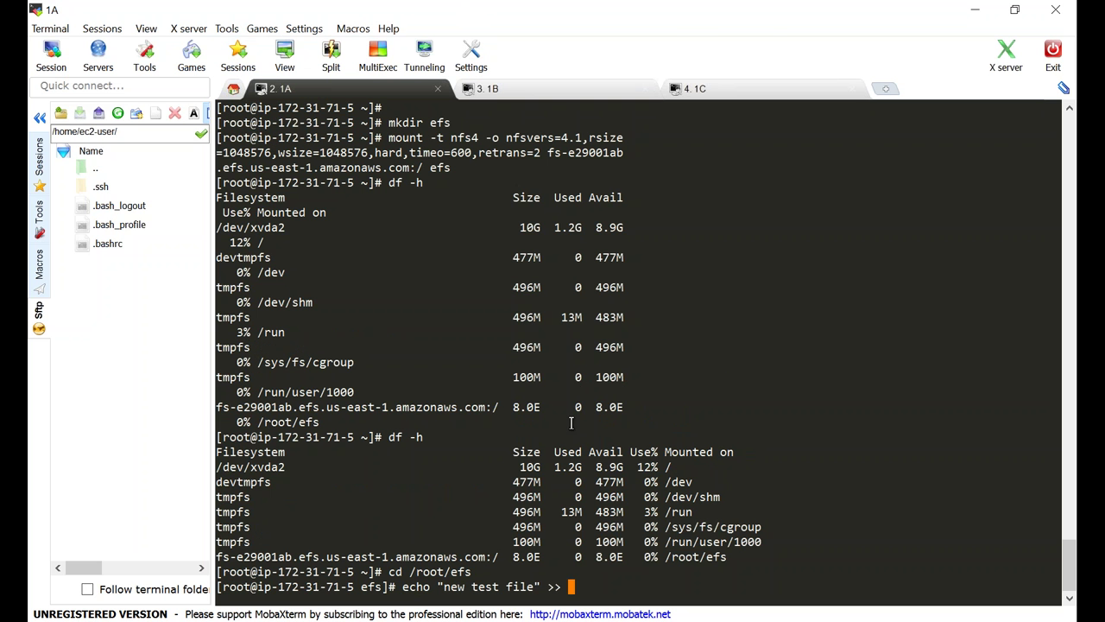
right_click(631, 576)
text(/")
key(BackSpace)
key(Left)
key(Left)
key(Left)
key(Left)
key(Left)
key(Left)
key(Left)
key(Left)
key(Left)
key(Left)
key(Left)
key(Right)
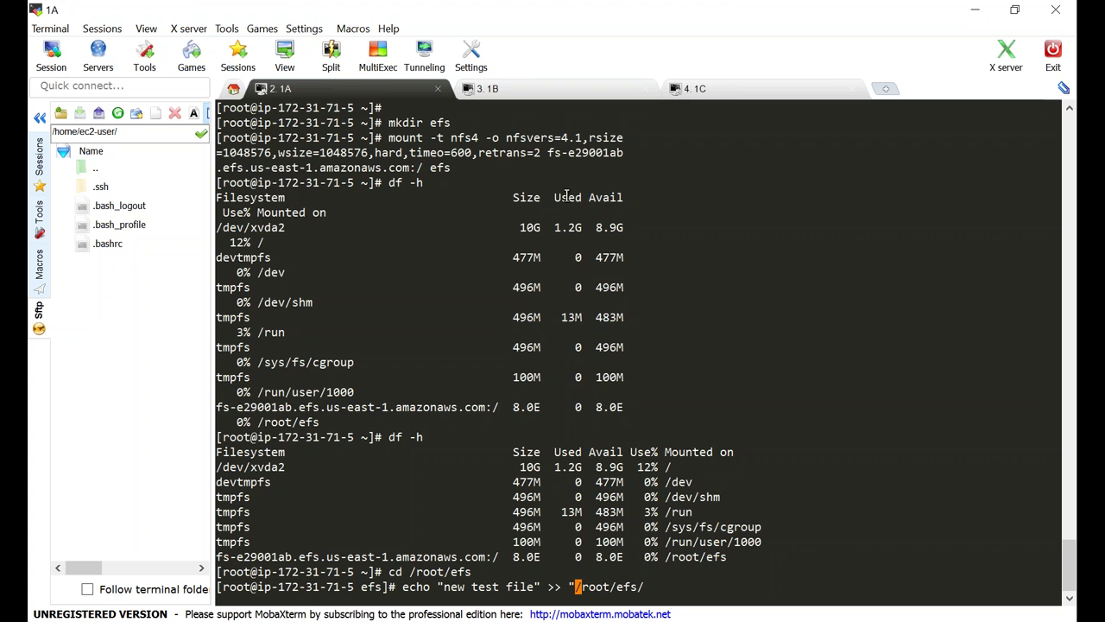
Complete the echo command's target path with the file name Valaxy EFS Demo copied from the 1B listing, close the quote and run it in 1A
click(565, 88)
drag(485, 571, 589, 571)
key(ctrl+c)
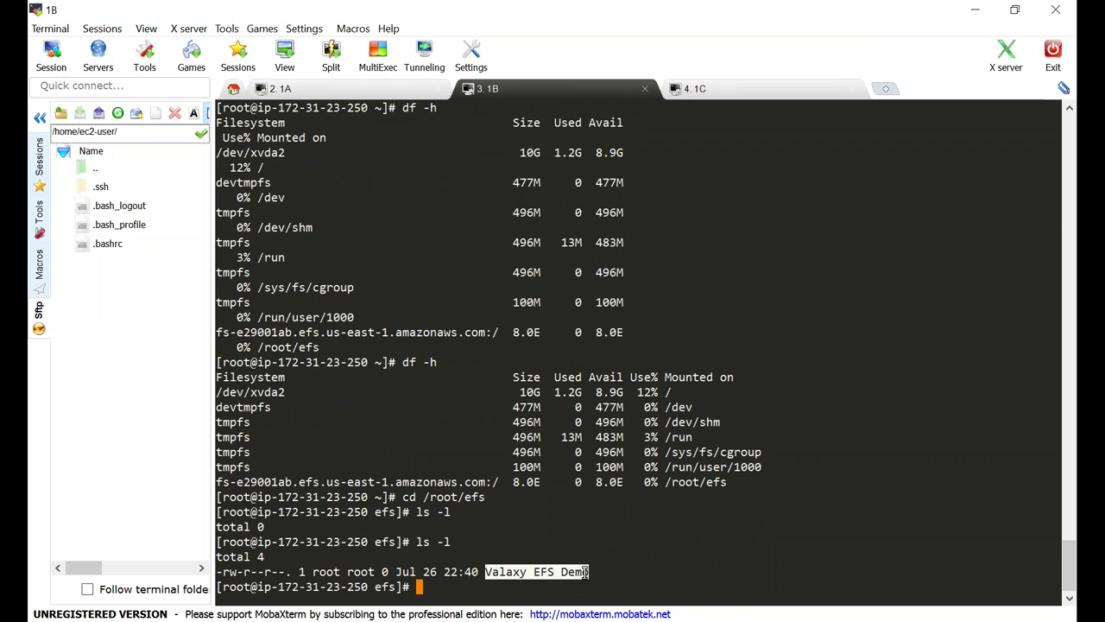
click(393, 93)
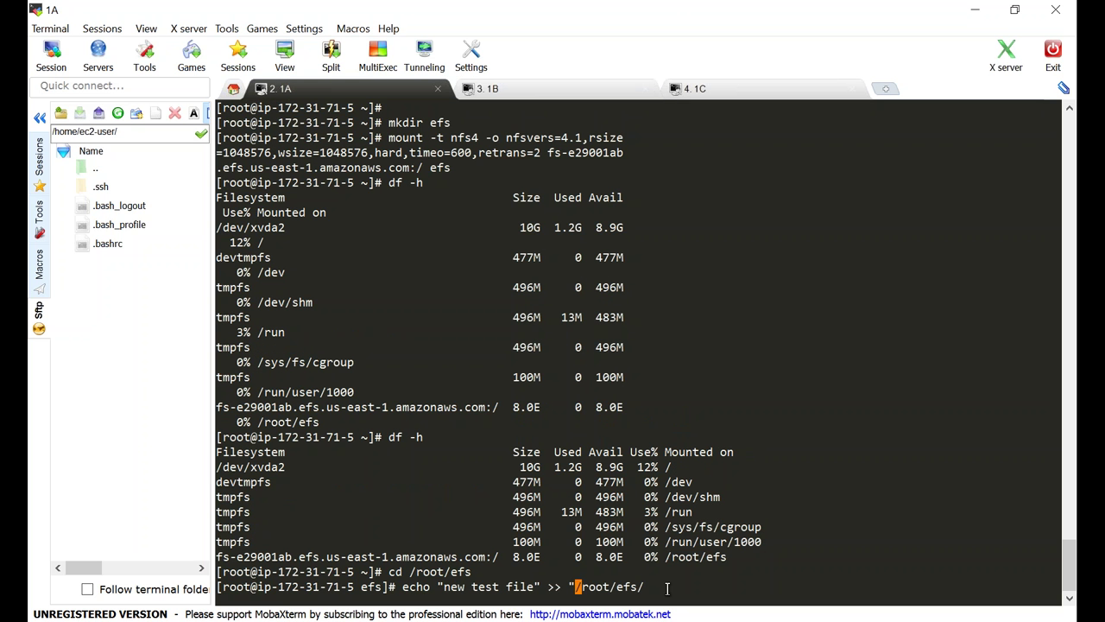
key(Right)
key(Right)
key(Right)
key(Right)
key(Right)
key(Right)
key(Right)
key(Right)
key(Right)
key(Right)
key(shift+Insert)
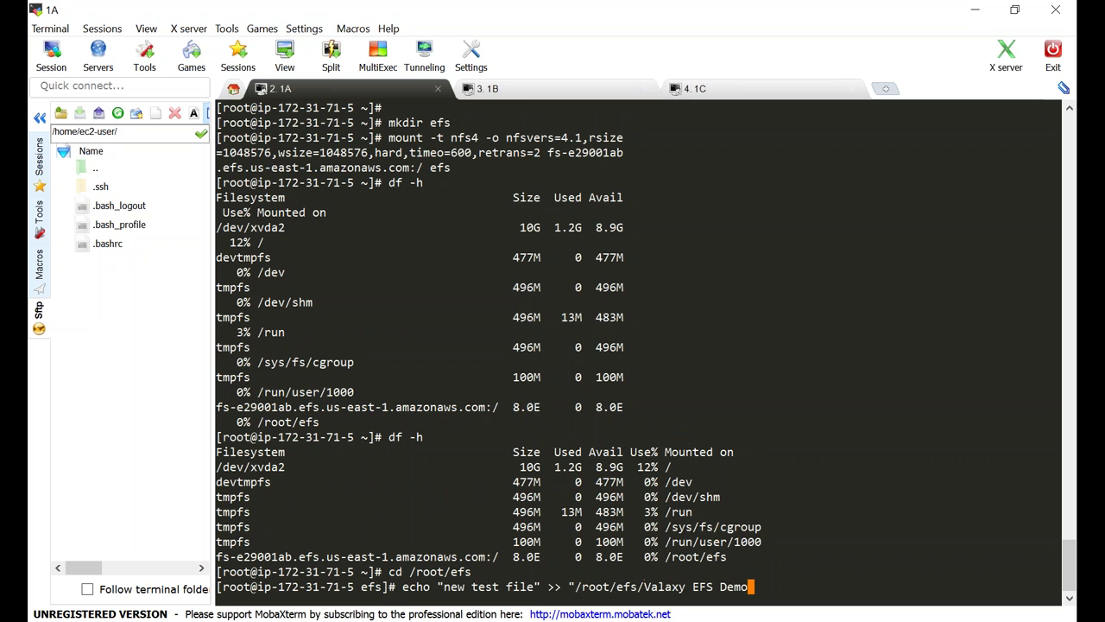
text(")
key(Return)
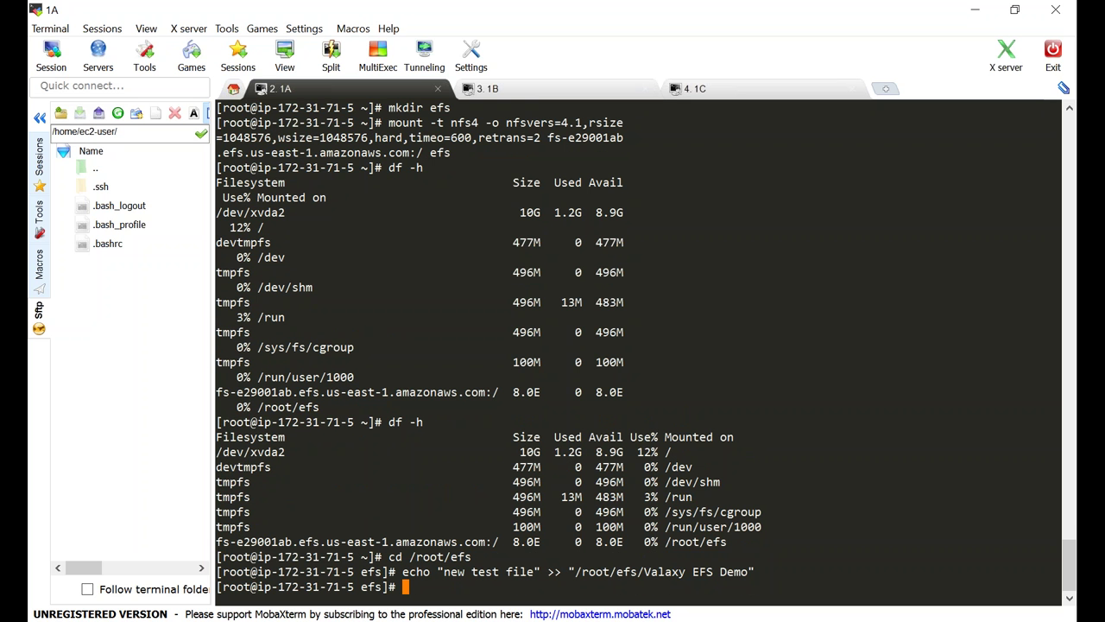
Display the contents of "Valaxy EFS Demo" with more in the 1B terminal
click(557, 86)
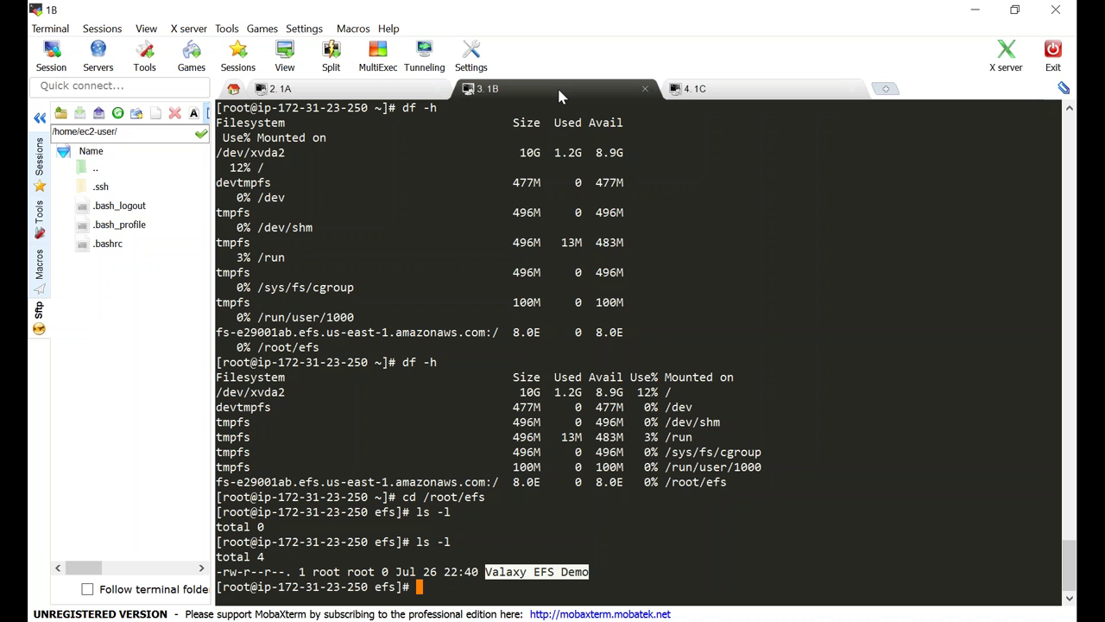
text(more "Va)
key(Tab)
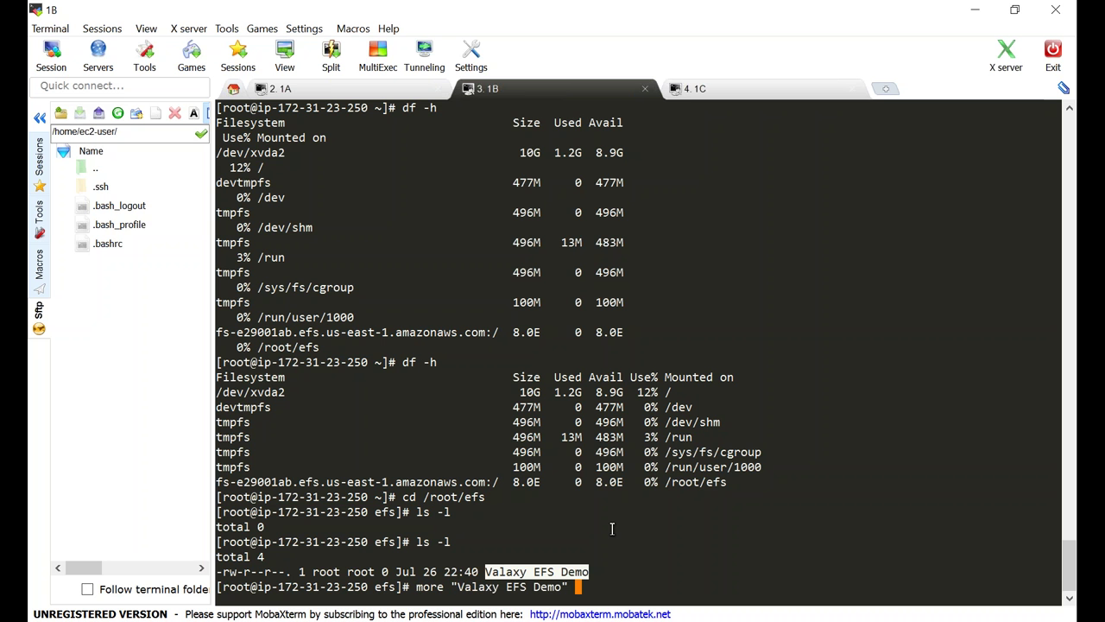
key(Return)
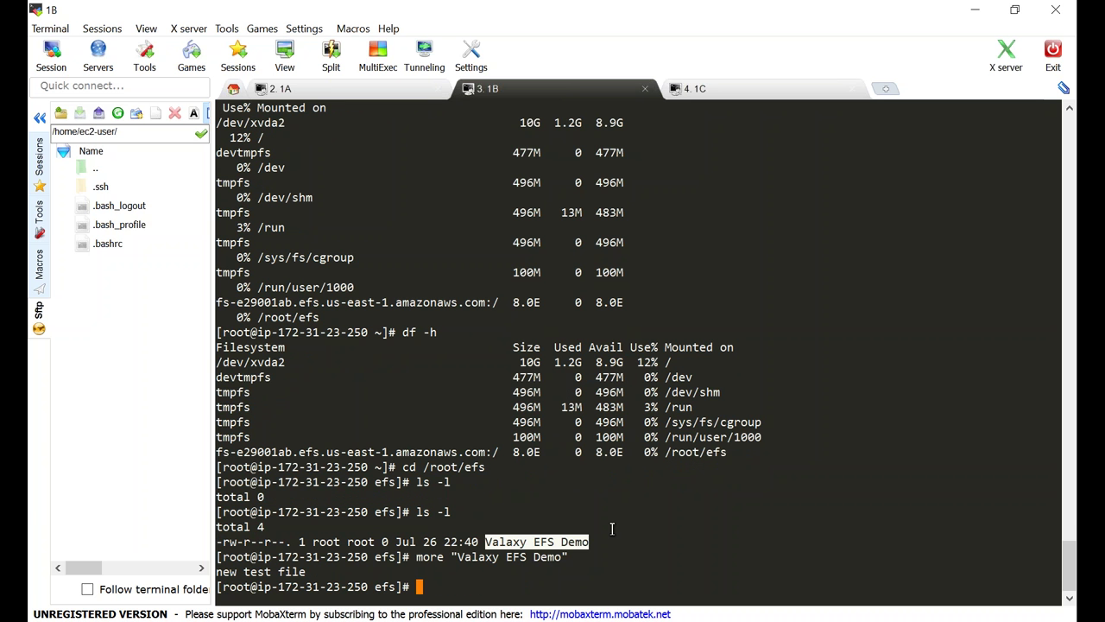
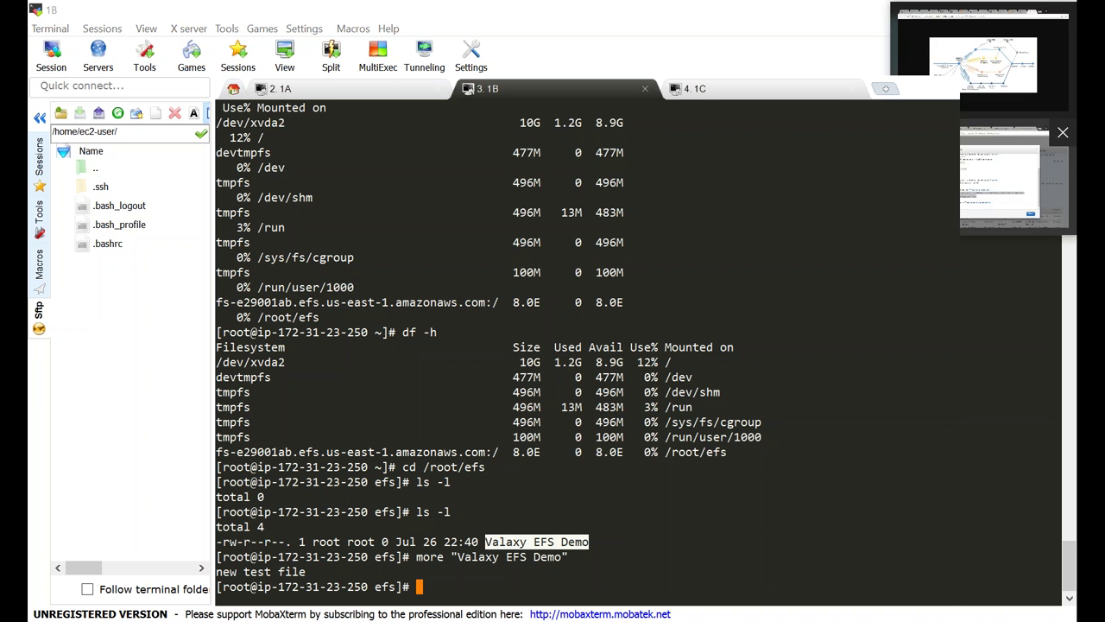
Switch to the S3 console in the browser and open s3-demo-access-logs-bucket
key(alt+Tab)
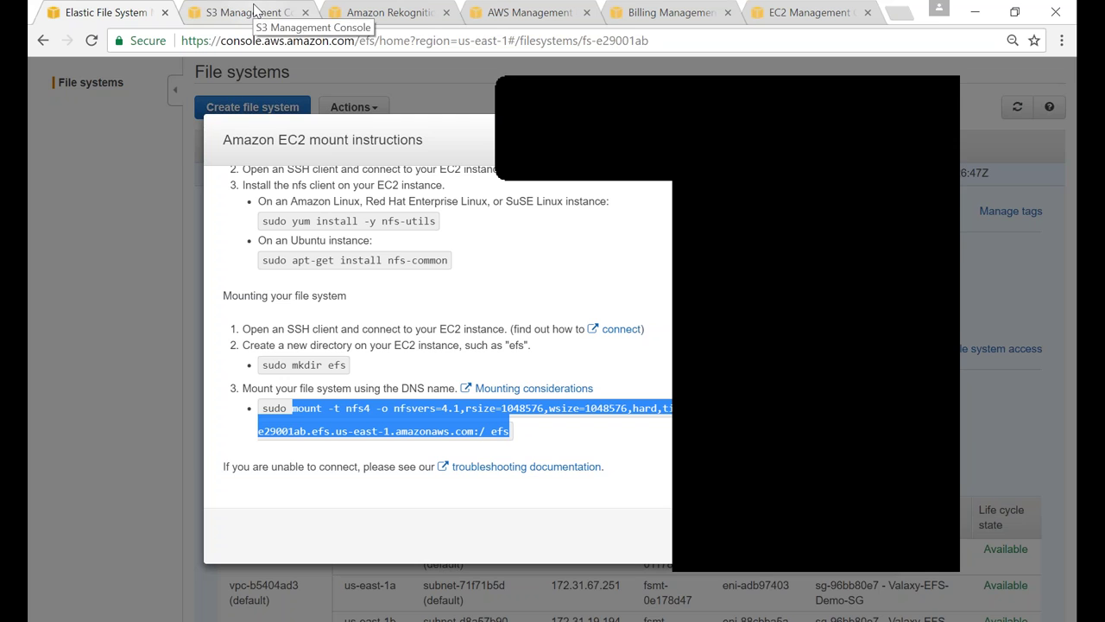
click(255, 13)
click(609, 373)
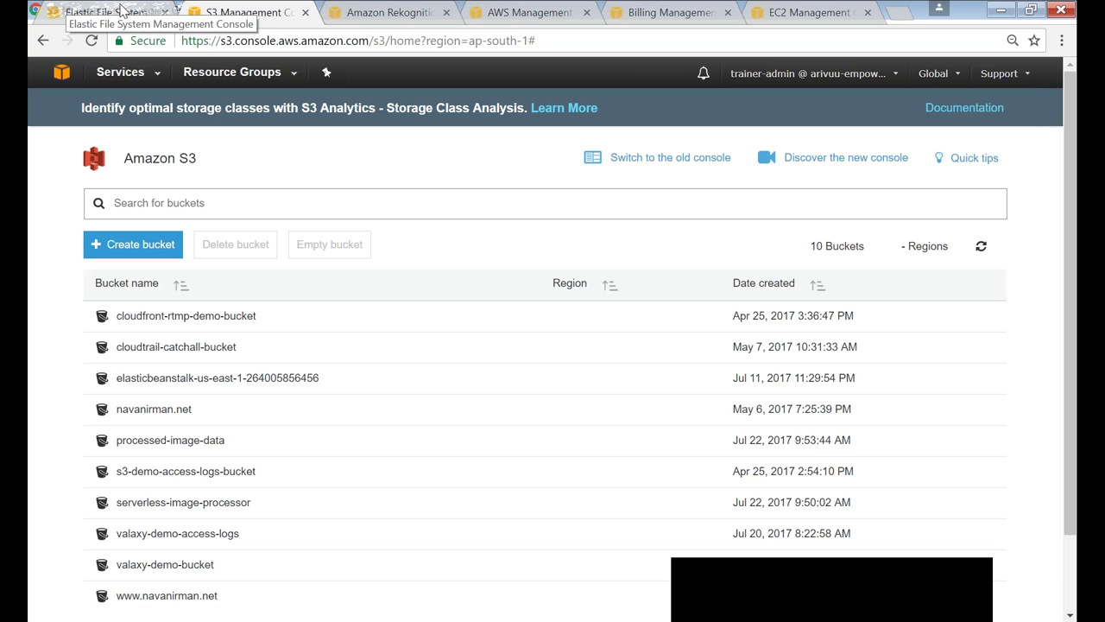
scroll(37, 421, down, 1)
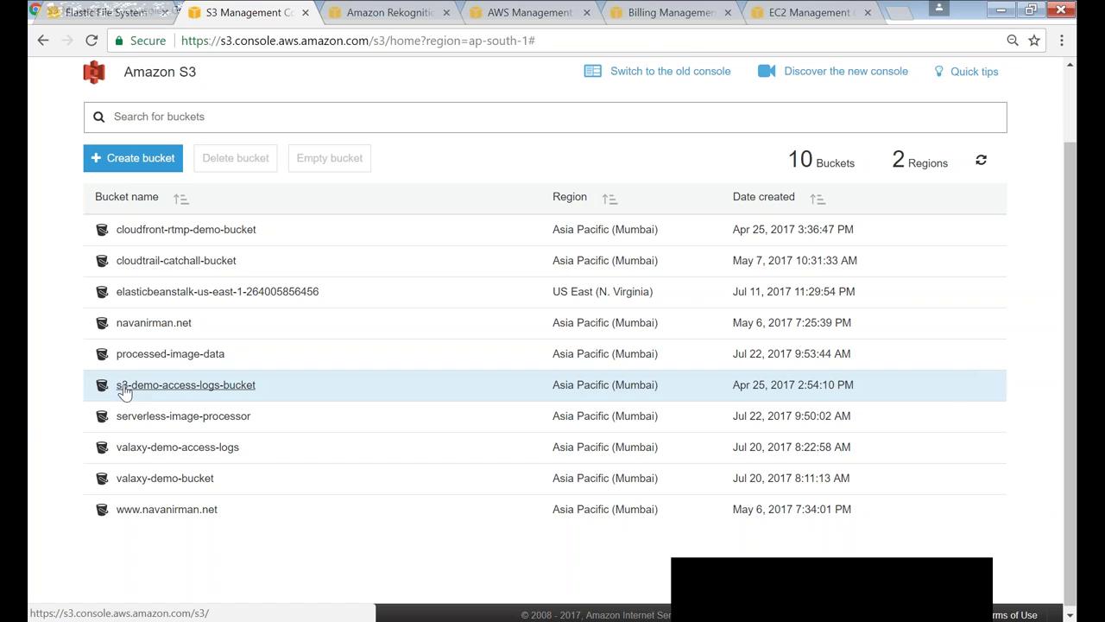
click(125, 389)
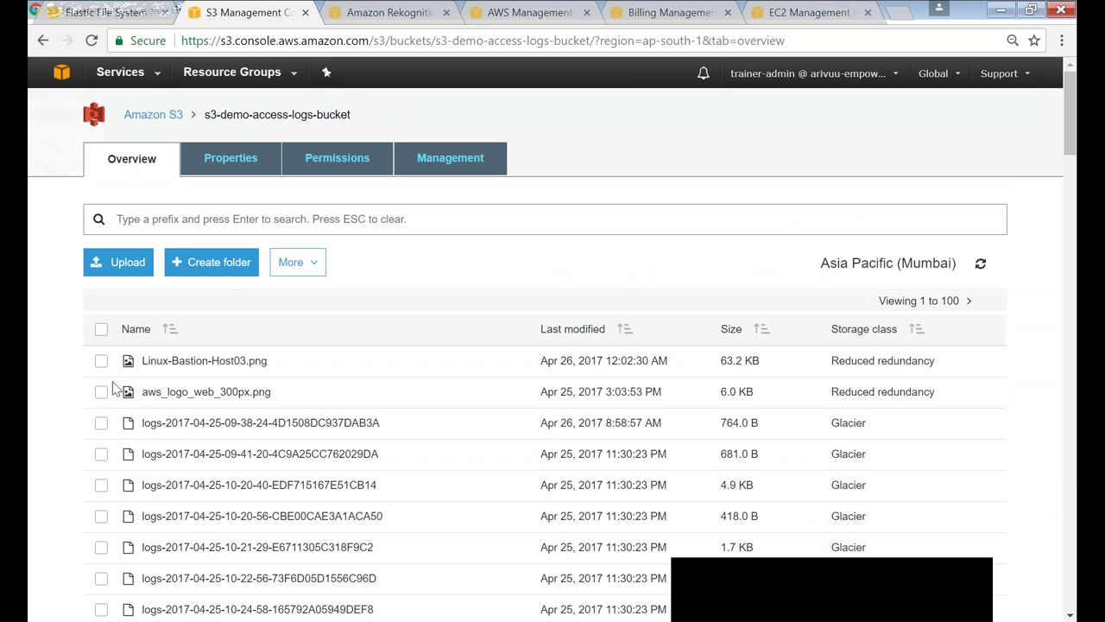
Open the bucket's storage analytics and examine the storage class analysis and the Standard storage retrieval chart
click(436, 164)
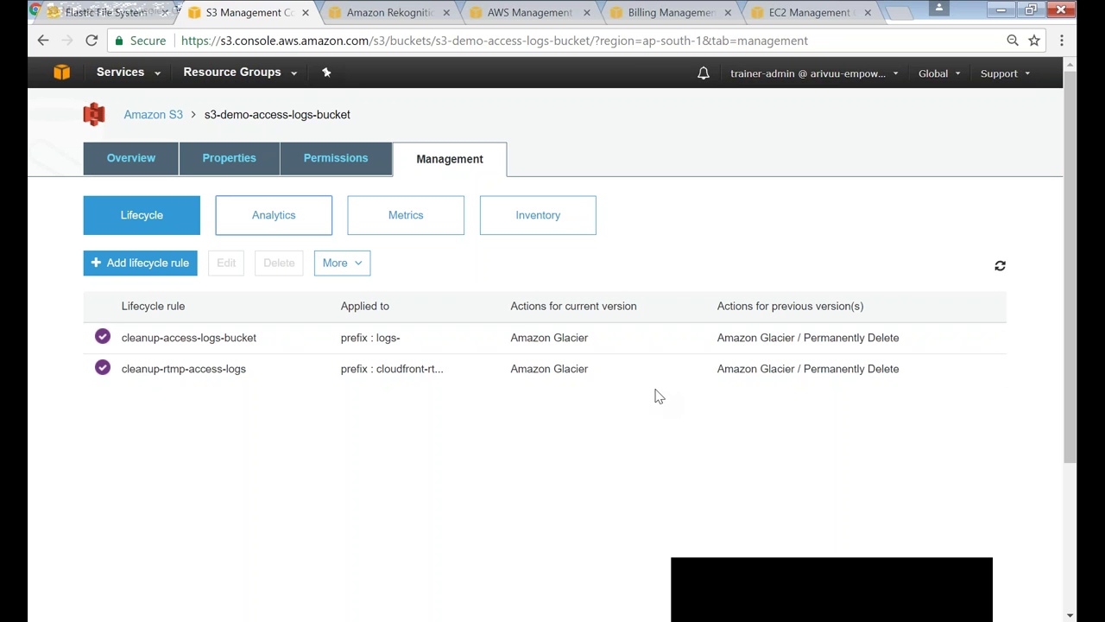
click(298, 226)
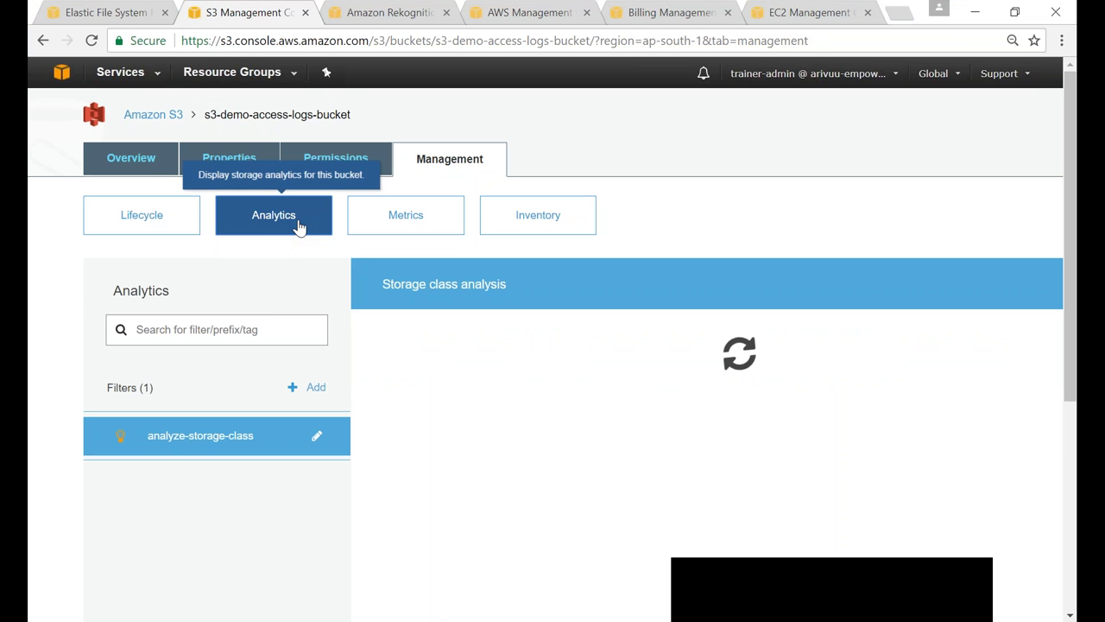
scroll(203, 311, down, 1)
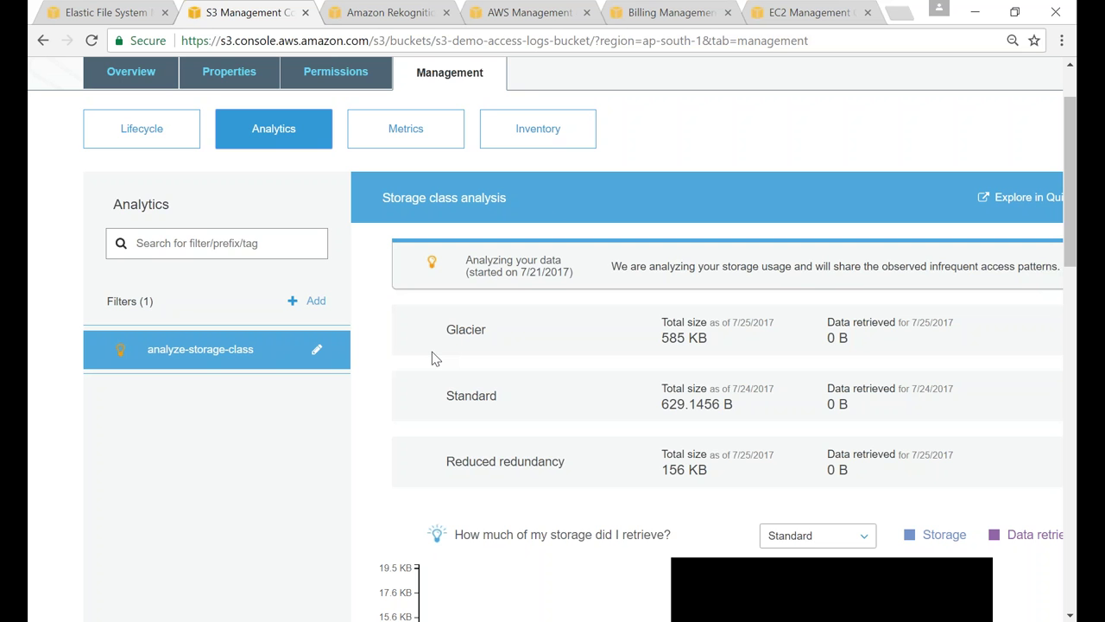
scroll(431, 351, down, 1)
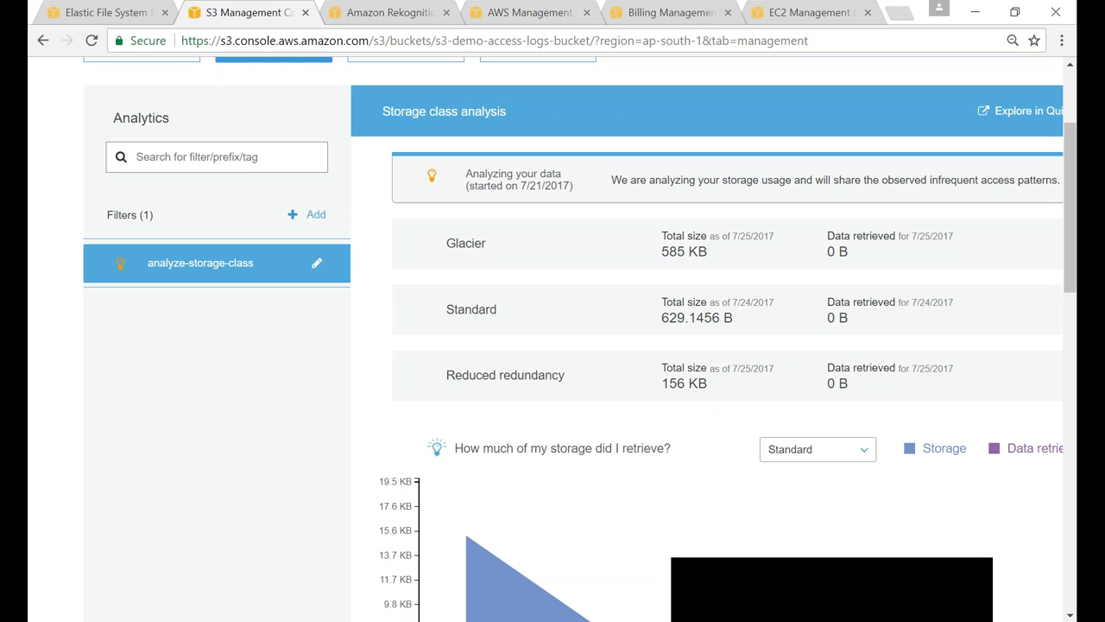
triple_click(711, 387)
scroll(649, 428, down, 4)
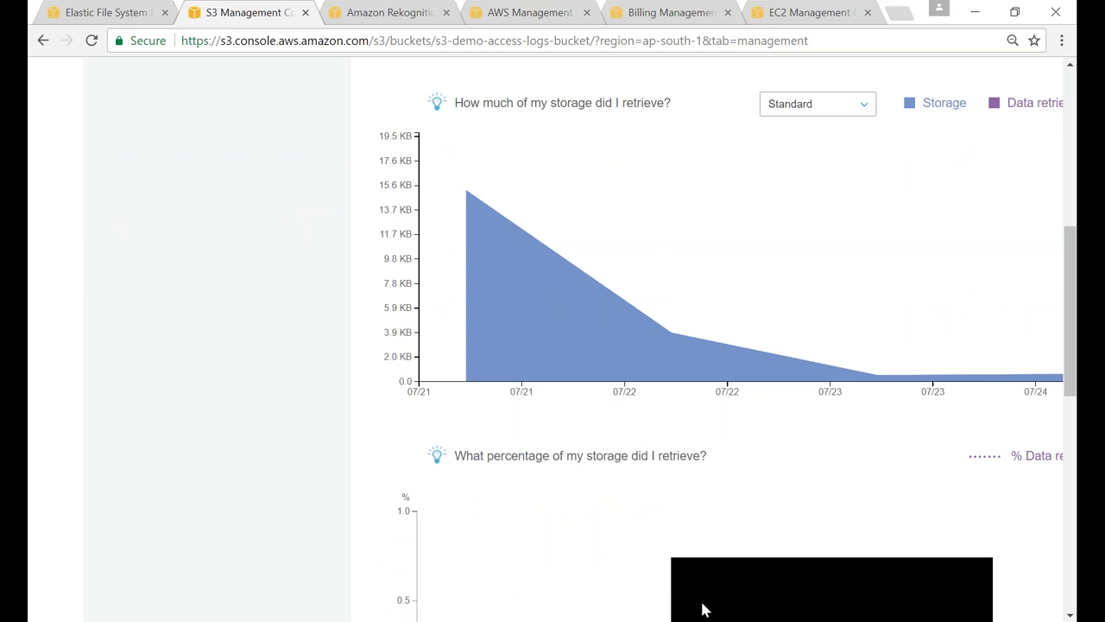
click(484, 242)
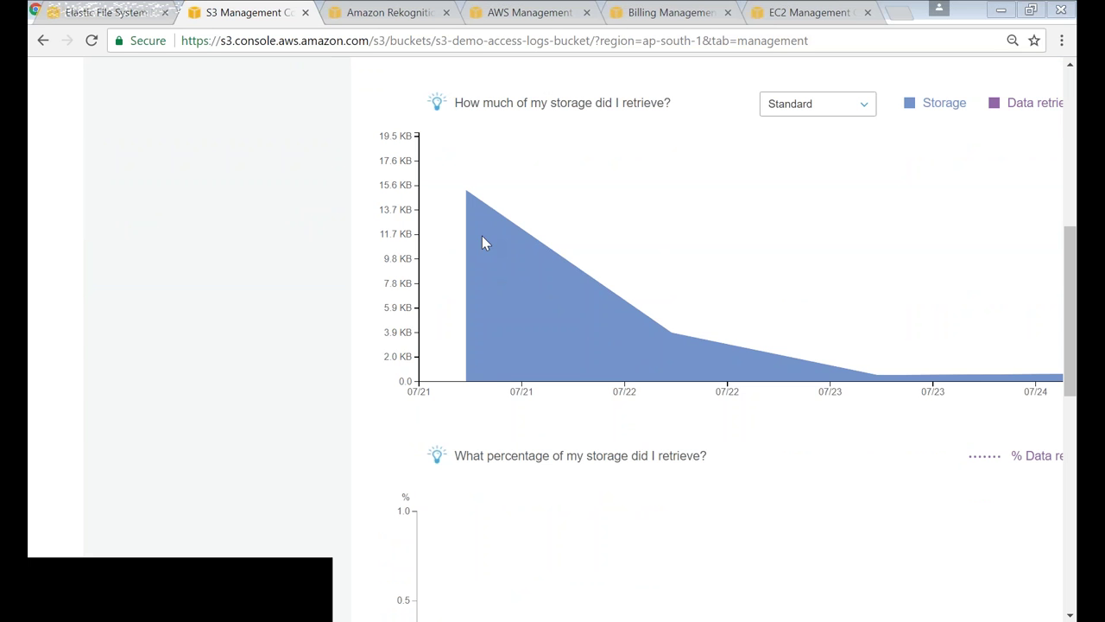
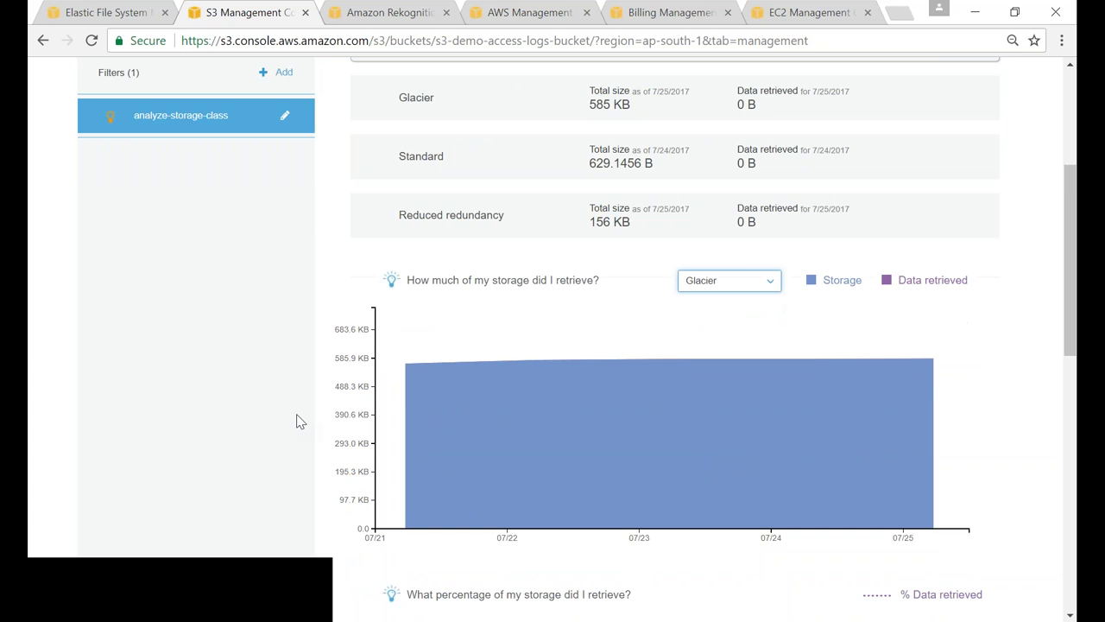
Examine the Glacier storage retrieval charts and the average access breakdown by object age
scroll(299, 422, down, 1)
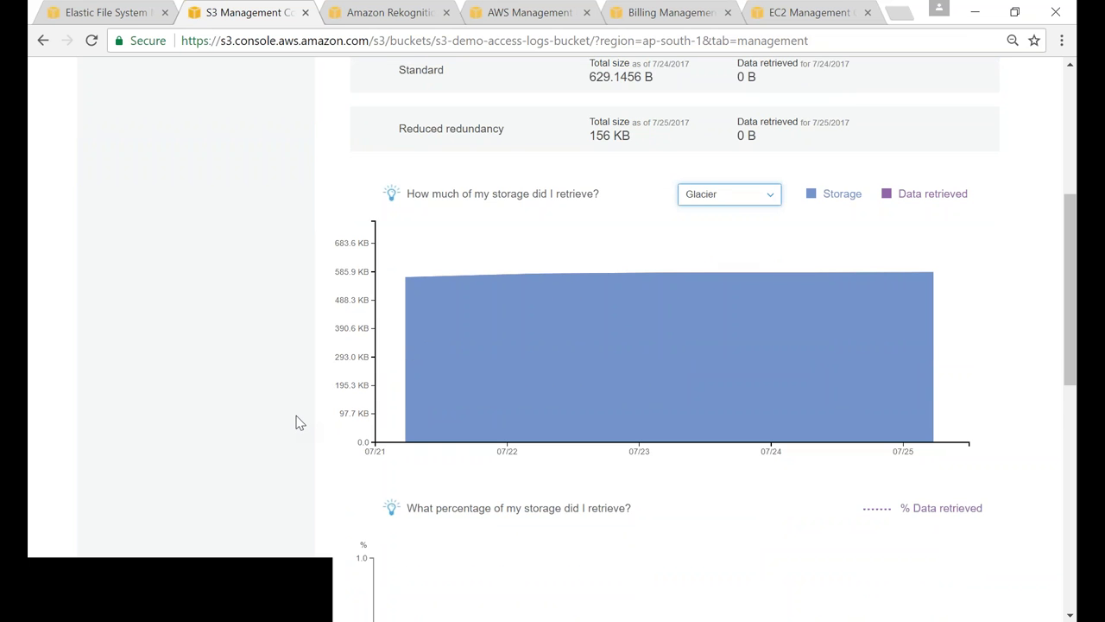
scroll(299, 423, down, 1)
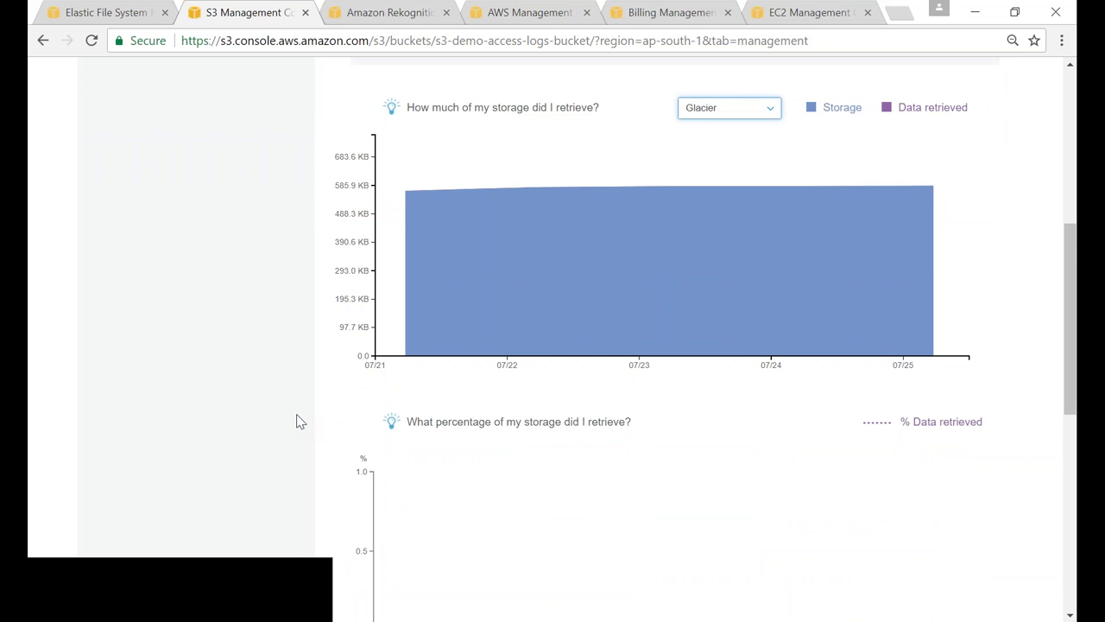
scroll(300, 423, down, 1)
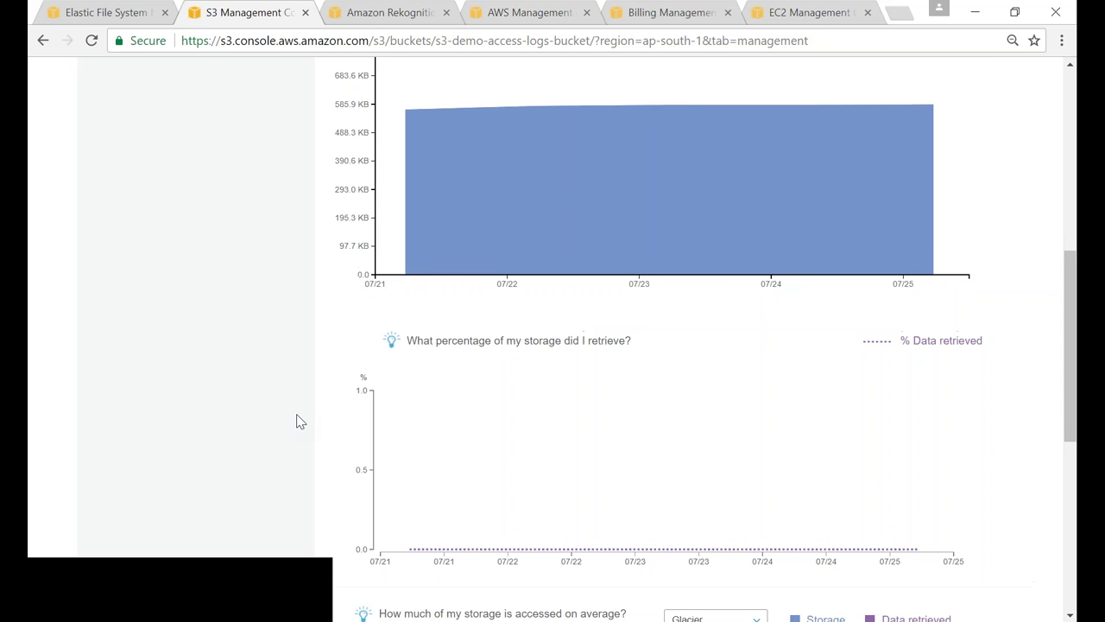
scroll(300, 423, up, 1)
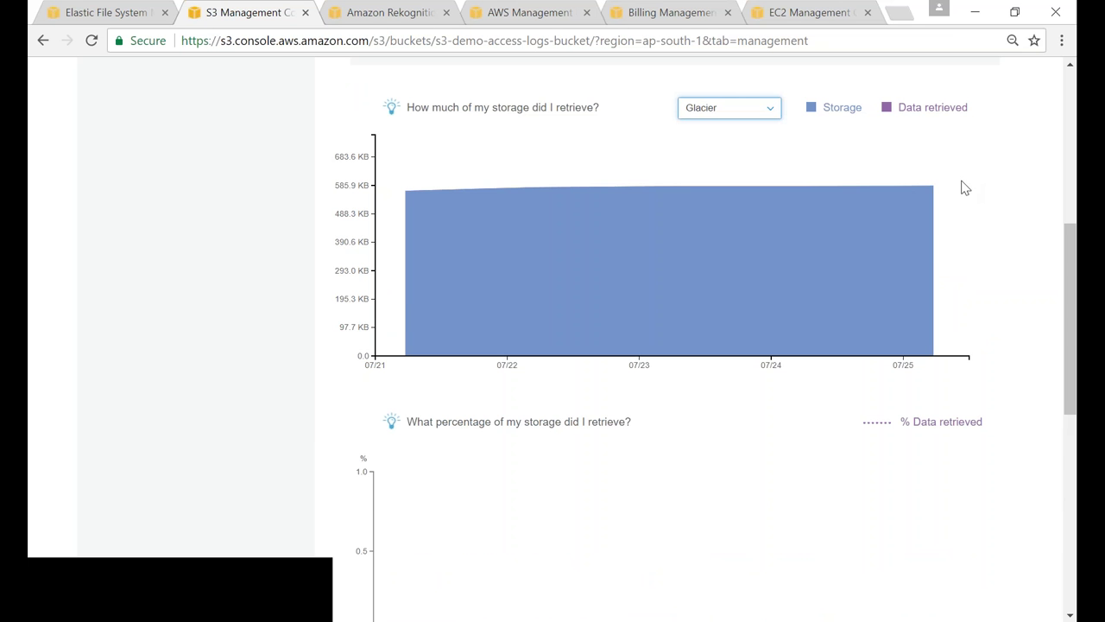
scroll(979, 285, down, 2)
scroll(979, 285, down, 2)
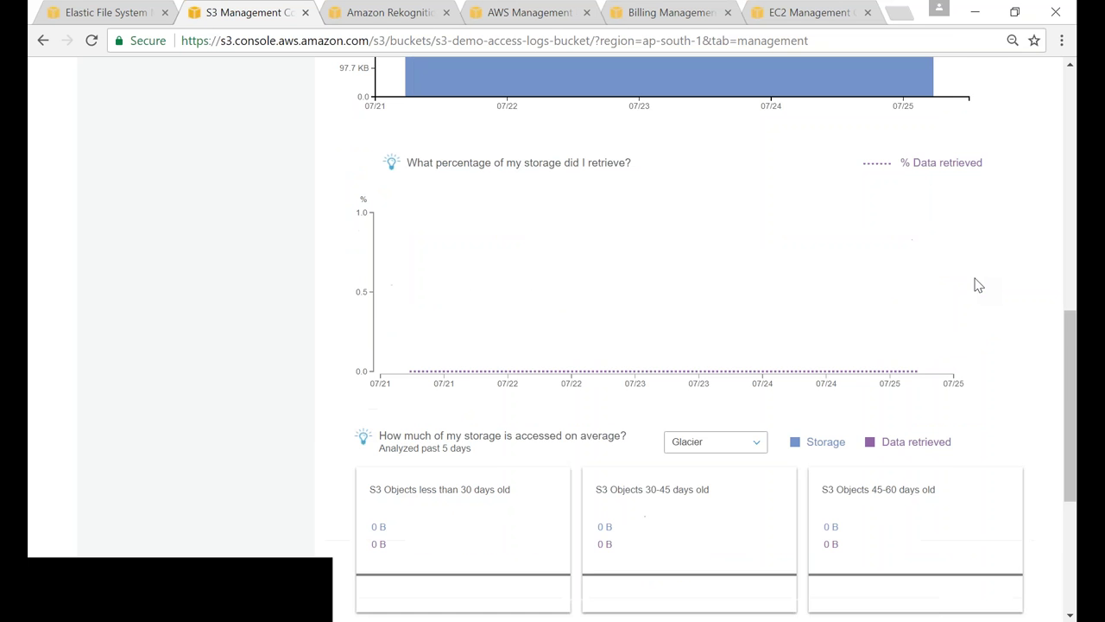
scroll(978, 285, down, 2)
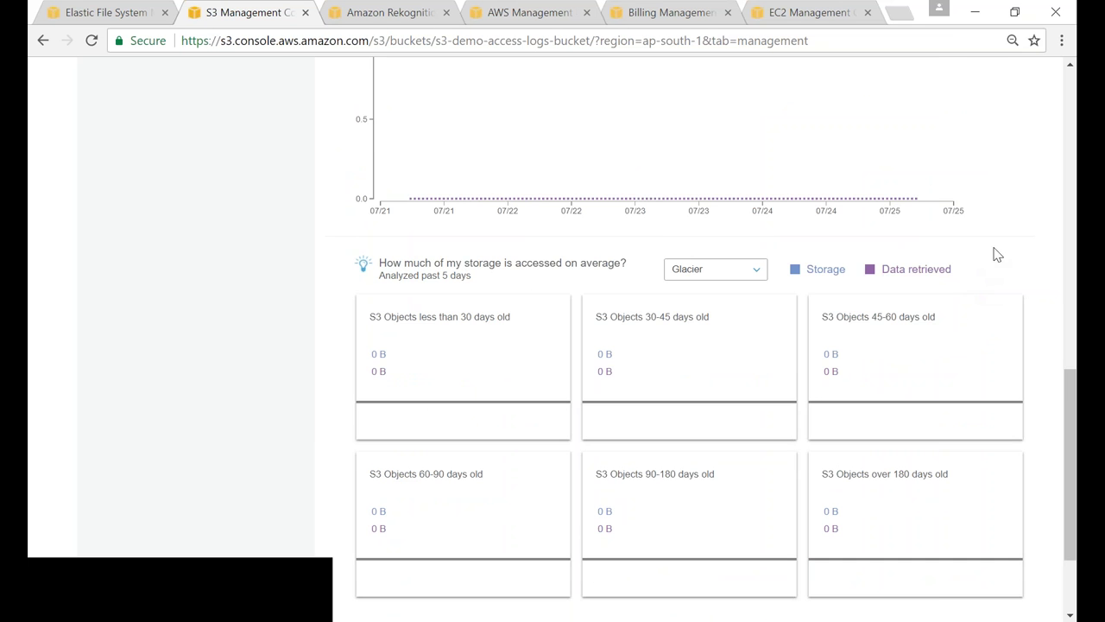
scroll(997, 267, up, 4)
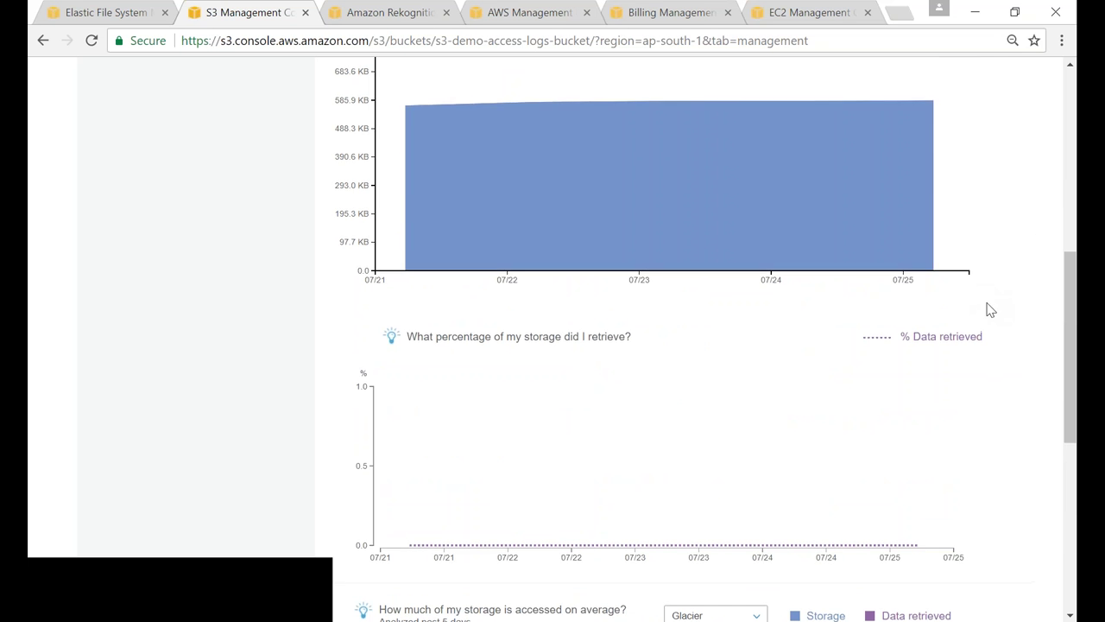
scroll(987, 309, up, 2)
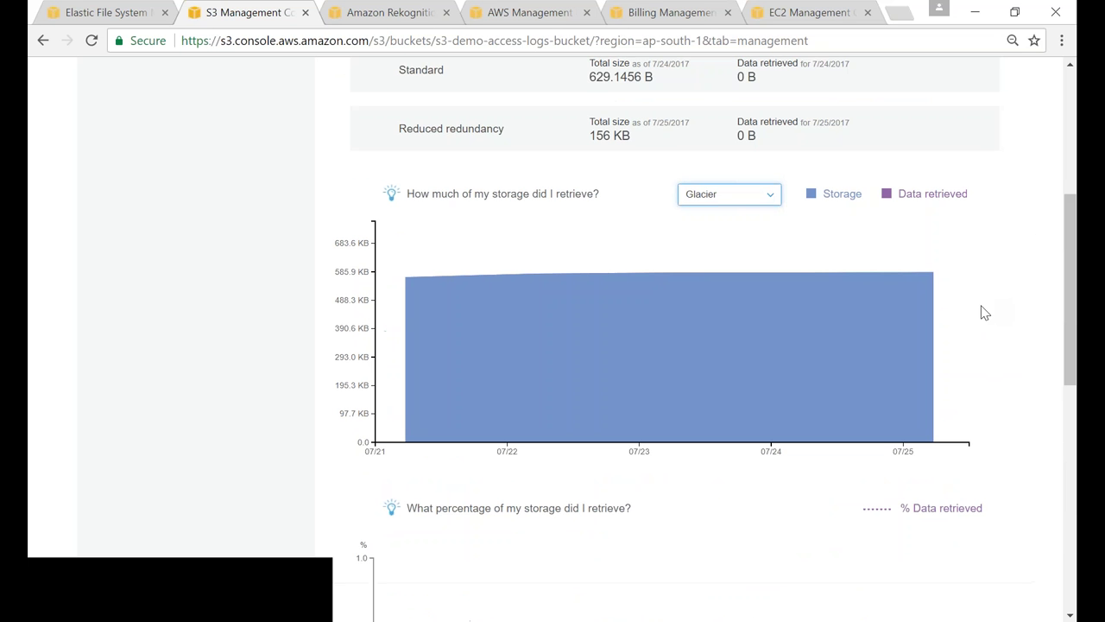
Check which storage classes the storage retrieval chart can show, leaving Glacier selected
click(744, 201)
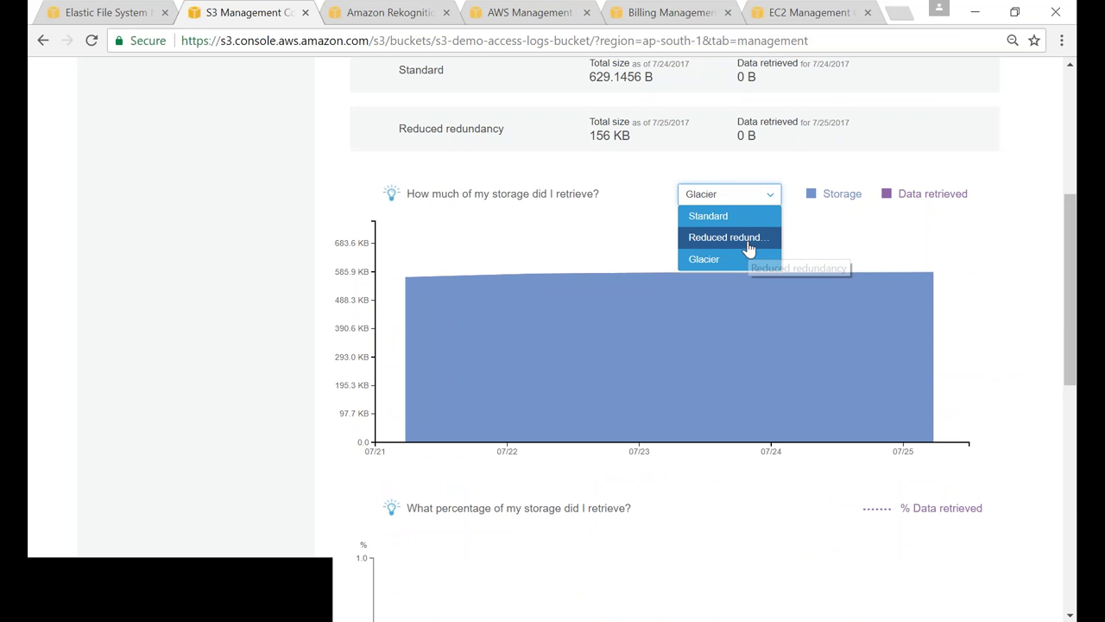
click(1004, 241)
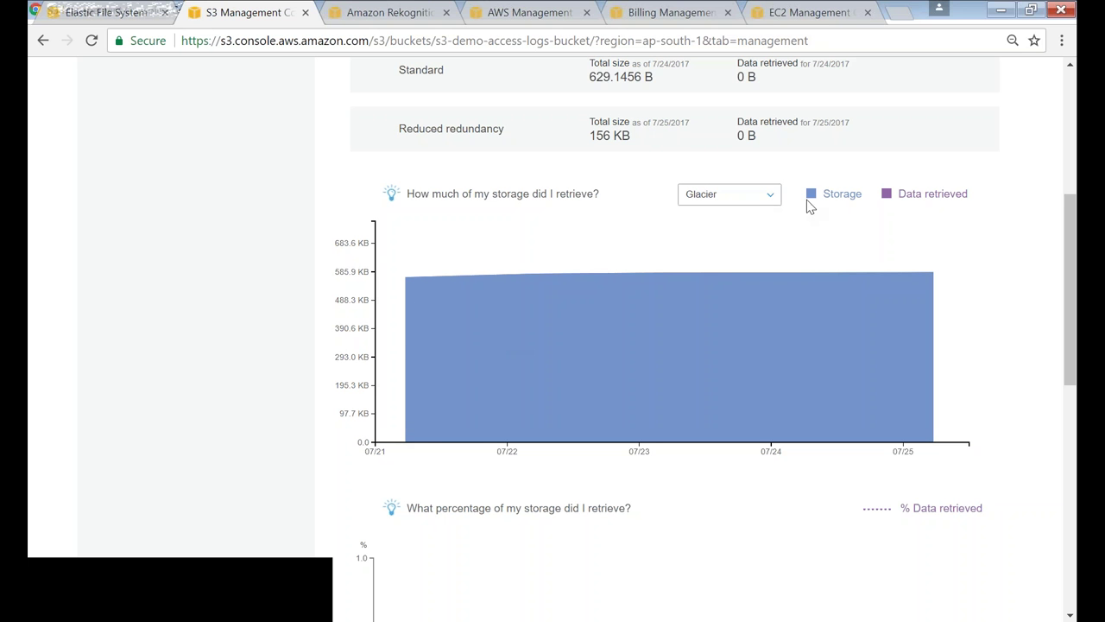
click(752, 202)
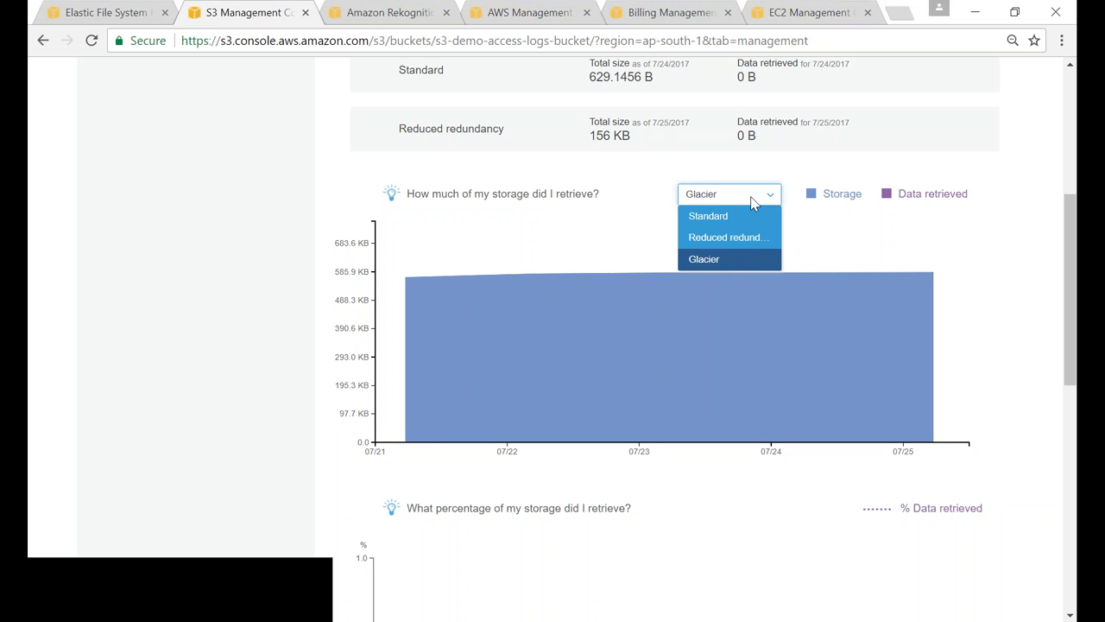
click(918, 233)
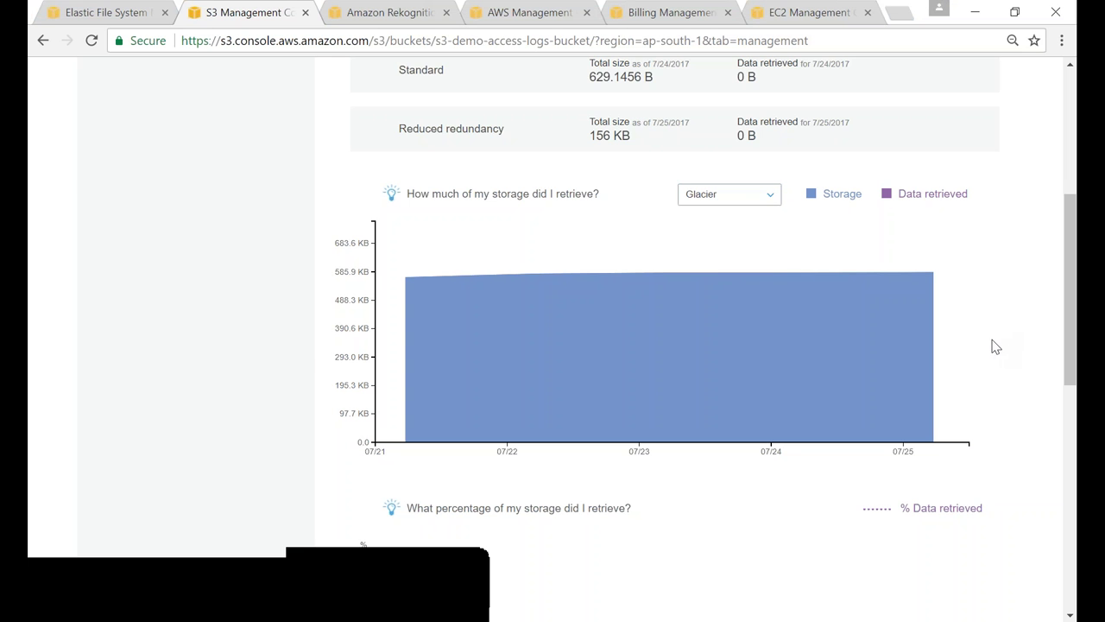
Open the form for adding an analytics filter and examine its filter name and prefix/tags fields
scroll(995, 345, up, 2)
scroll(994, 346, up, 2)
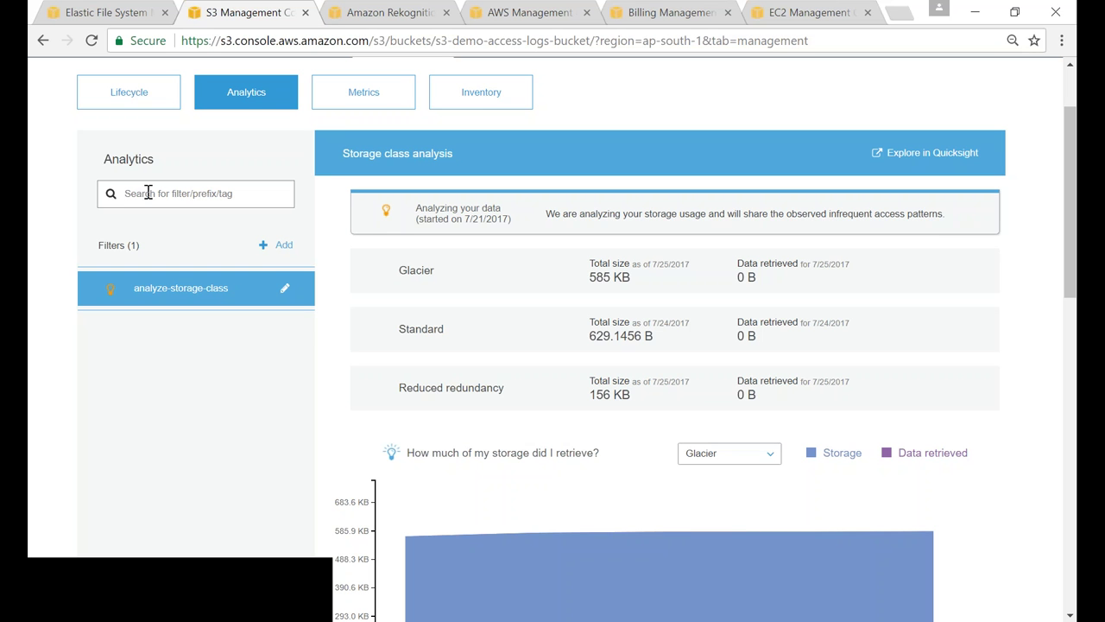
click(281, 248)
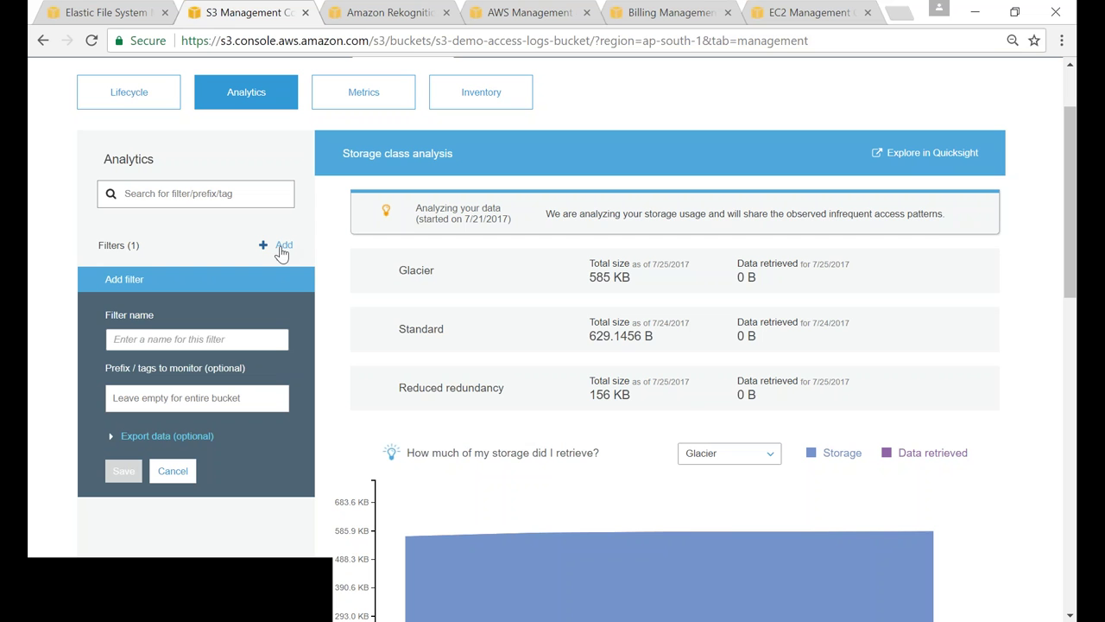
click(251, 341)
click(198, 404)
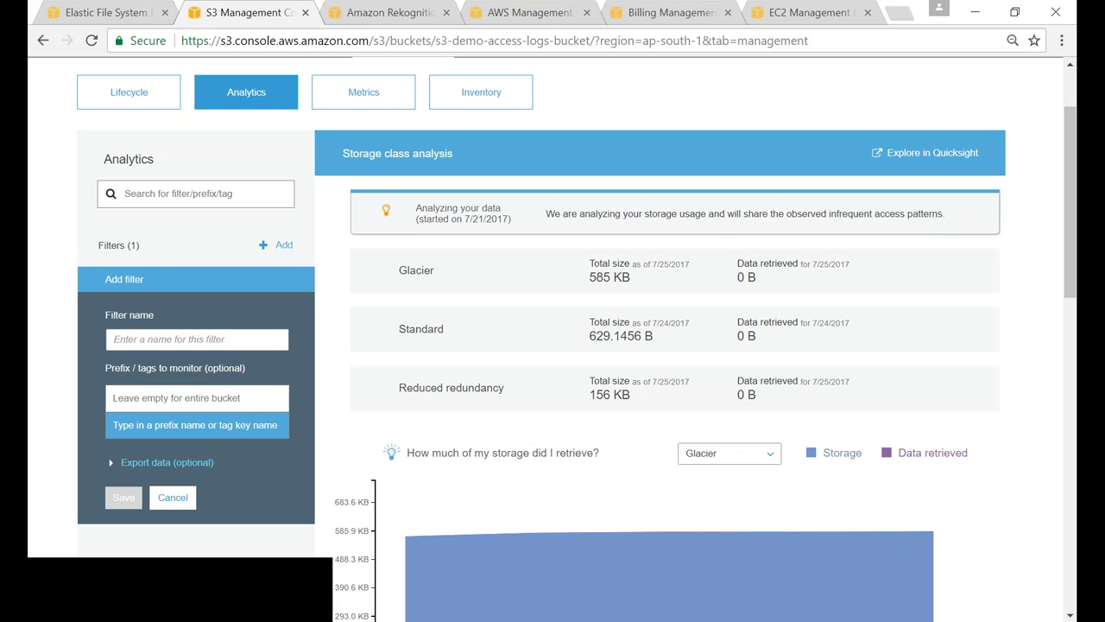
drag(107, 368, 259, 368)
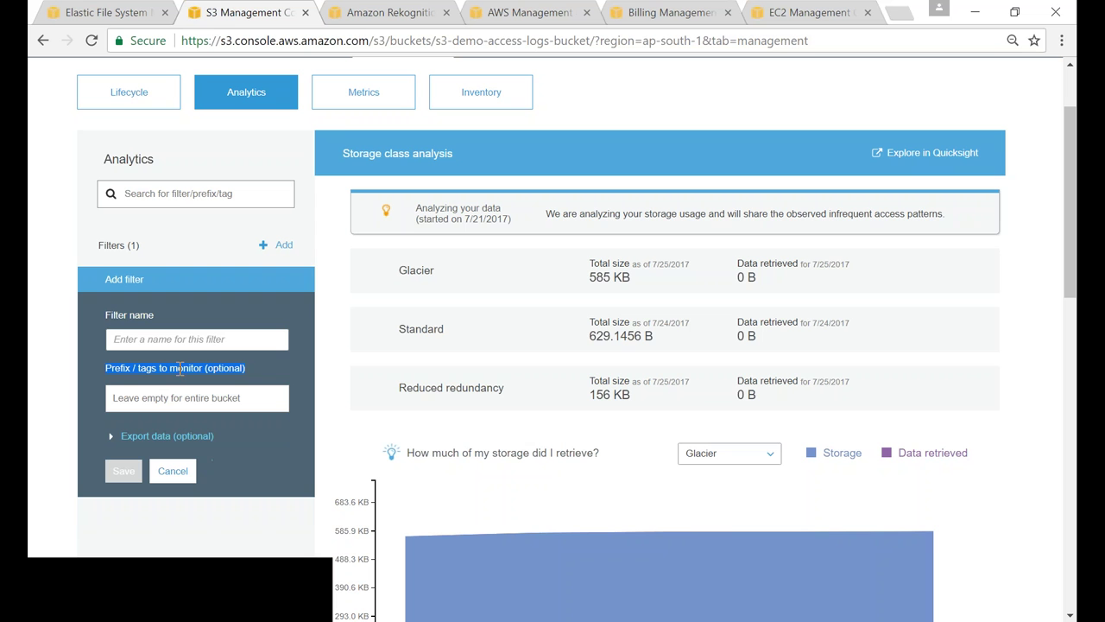
click(96, 365)
click(172, 399)
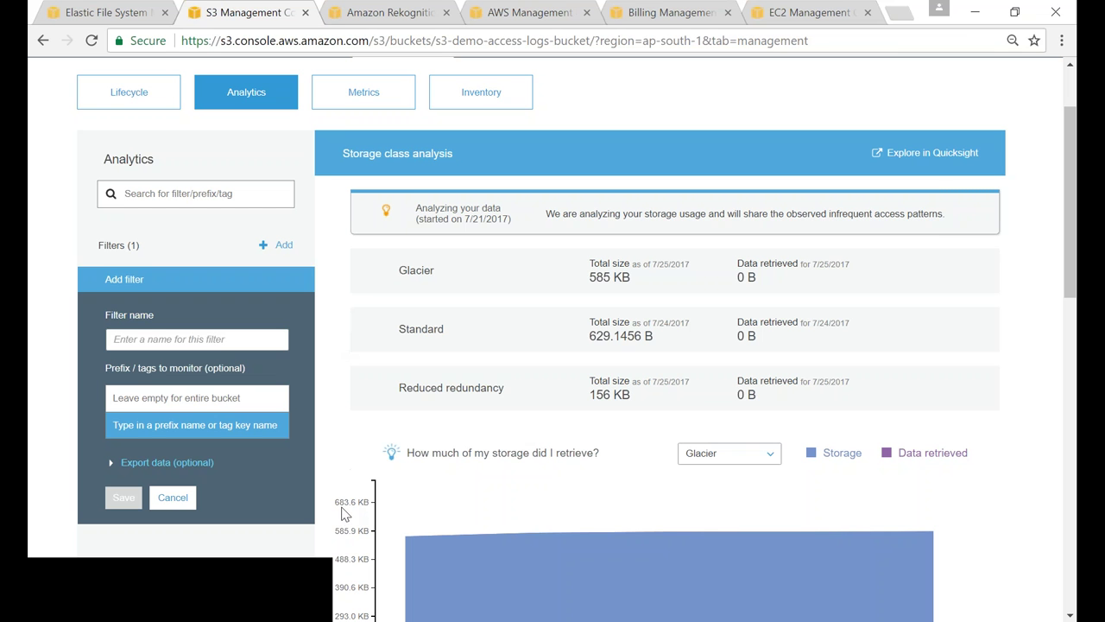
Open the bucket's metrics and examine the BucketSizeBytes storage charts
scroll(328, 555, up, 2)
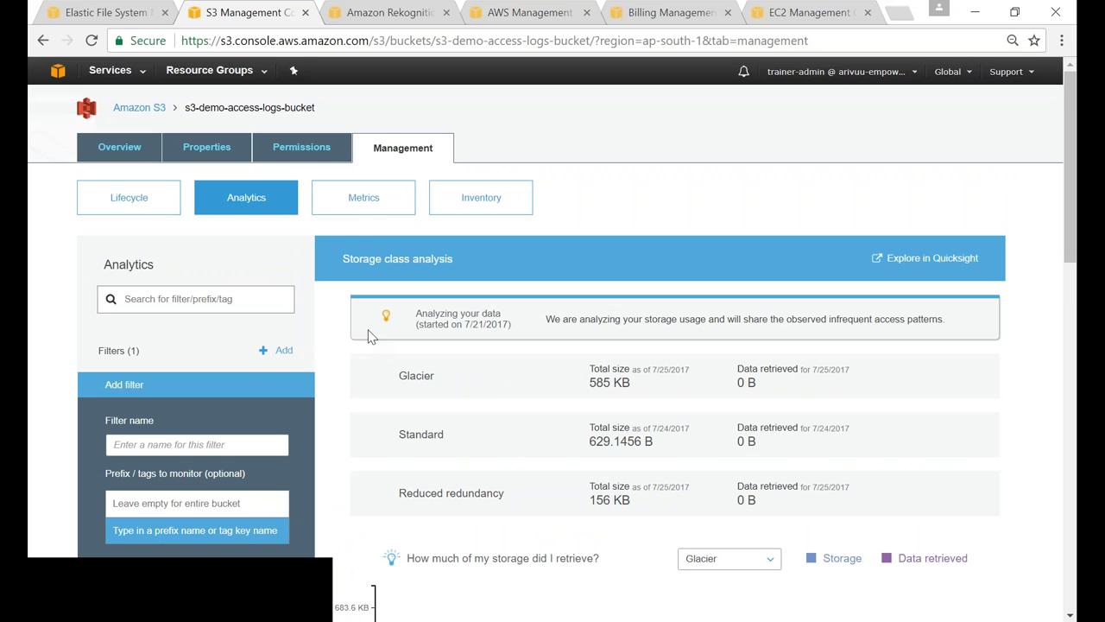
click(371, 204)
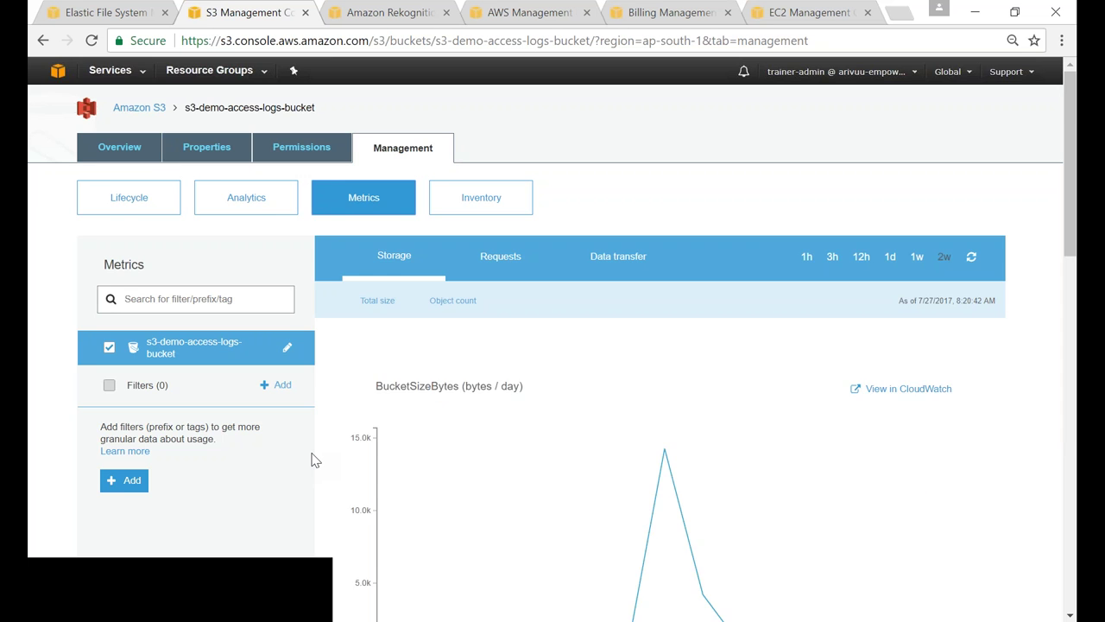
scroll(315, 460, down, 3)
scroll(315, 460, down, 1)
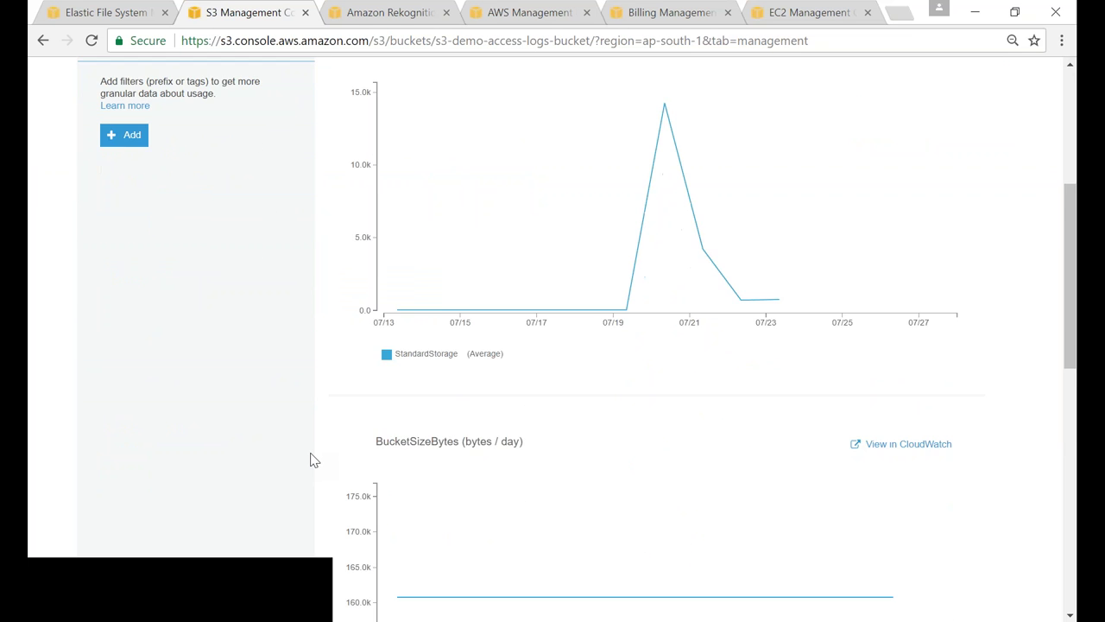
scroll(311, 457, down, 1)
scroll(311, 460, up, 3)
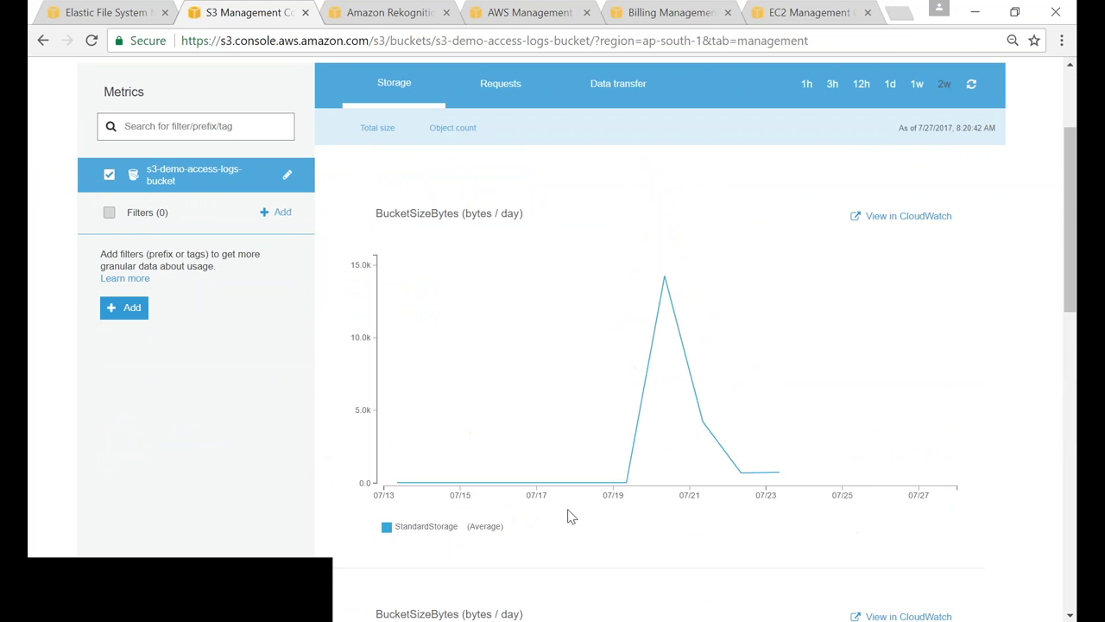
mouse_move(627, 480)
Review the bucket's paid request and data transfer metrics and their selection options, discarding any changes to the selection
click(286, 174)
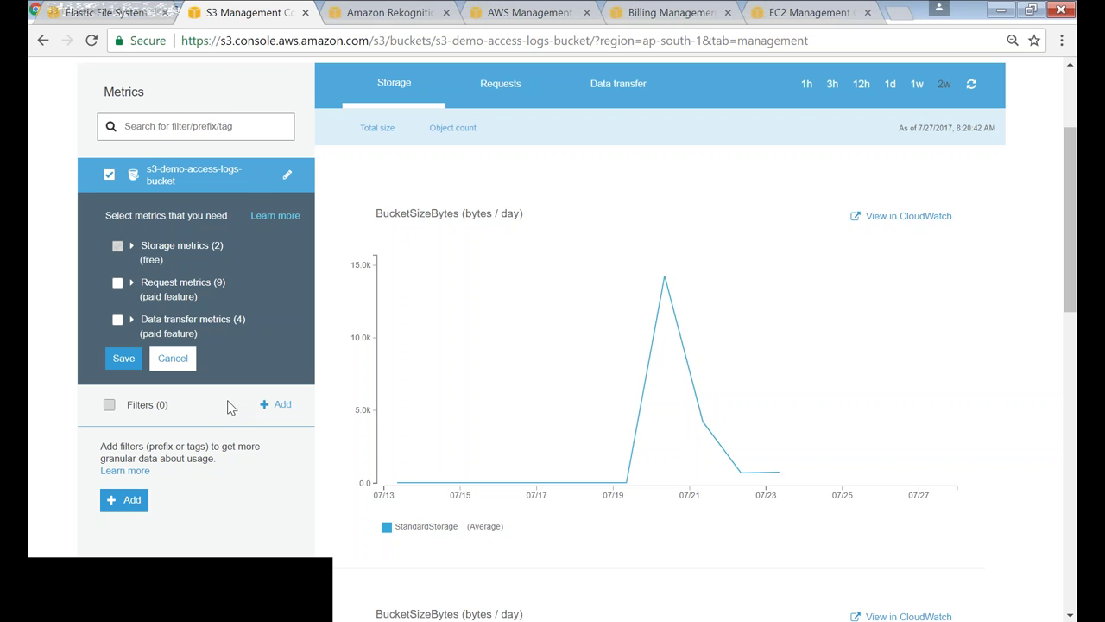
click(623, 90)
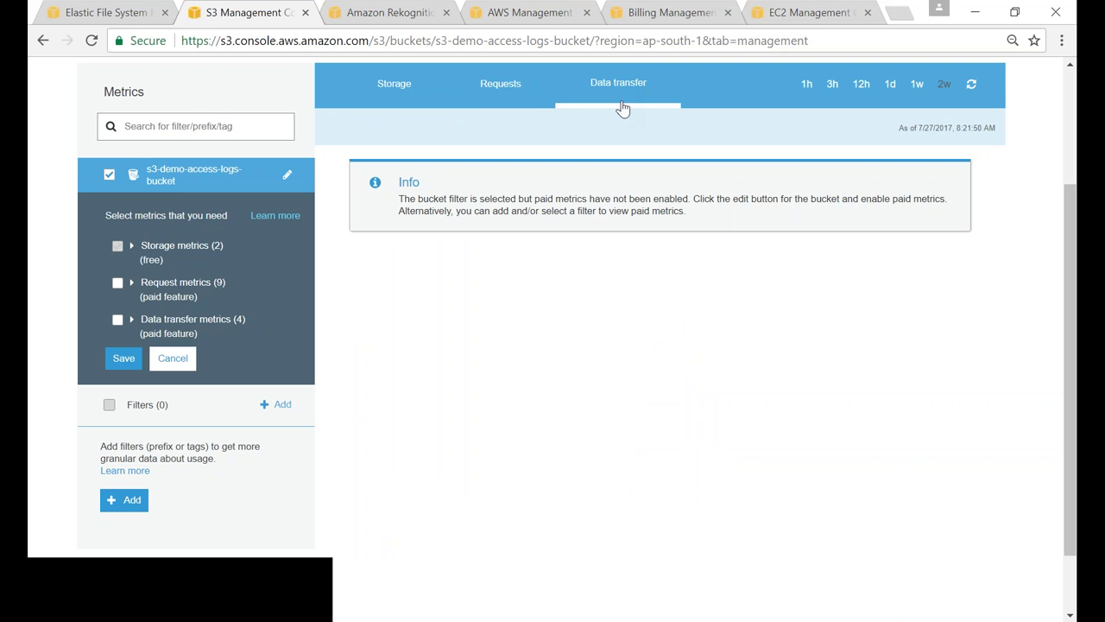
click(518, 105)
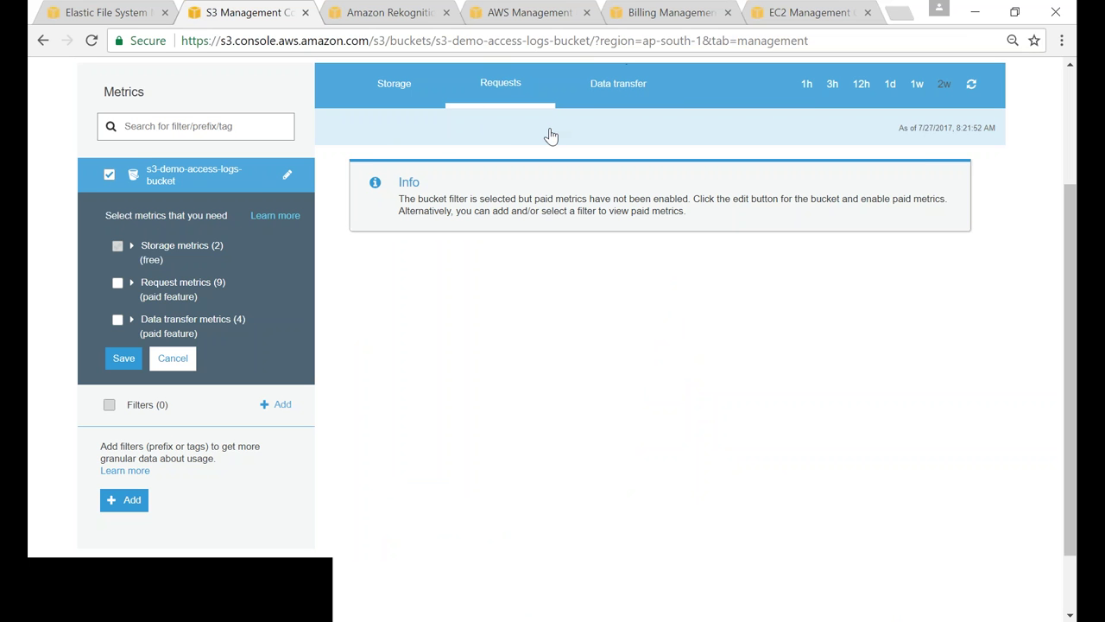
drag(400, 197, 688, 194)
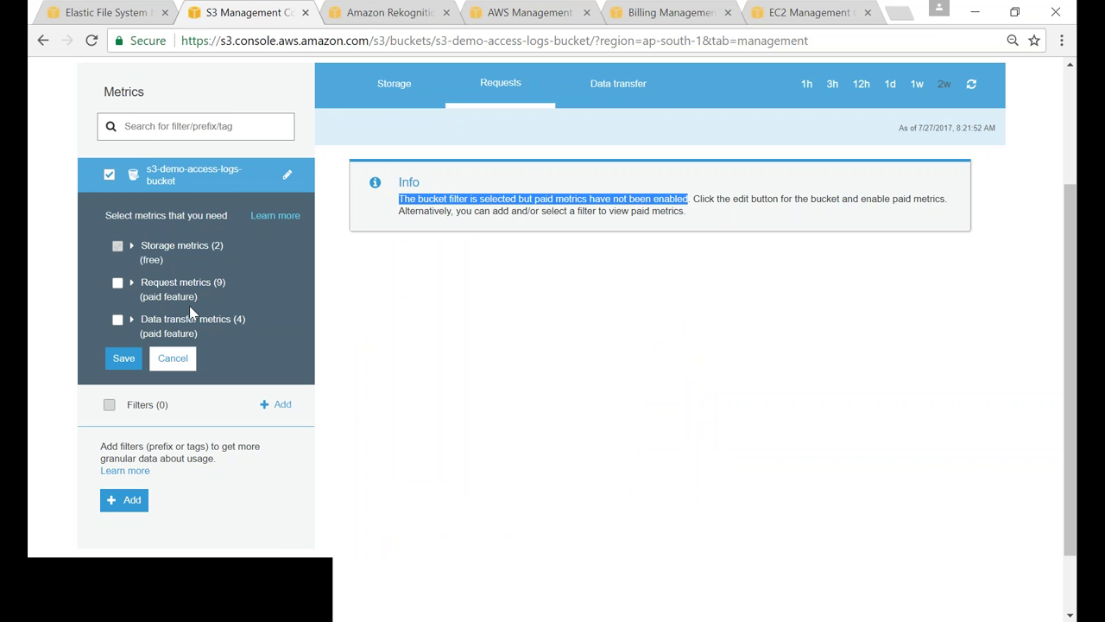
click(118, 283)
click(117, 320)
click(174, 362)
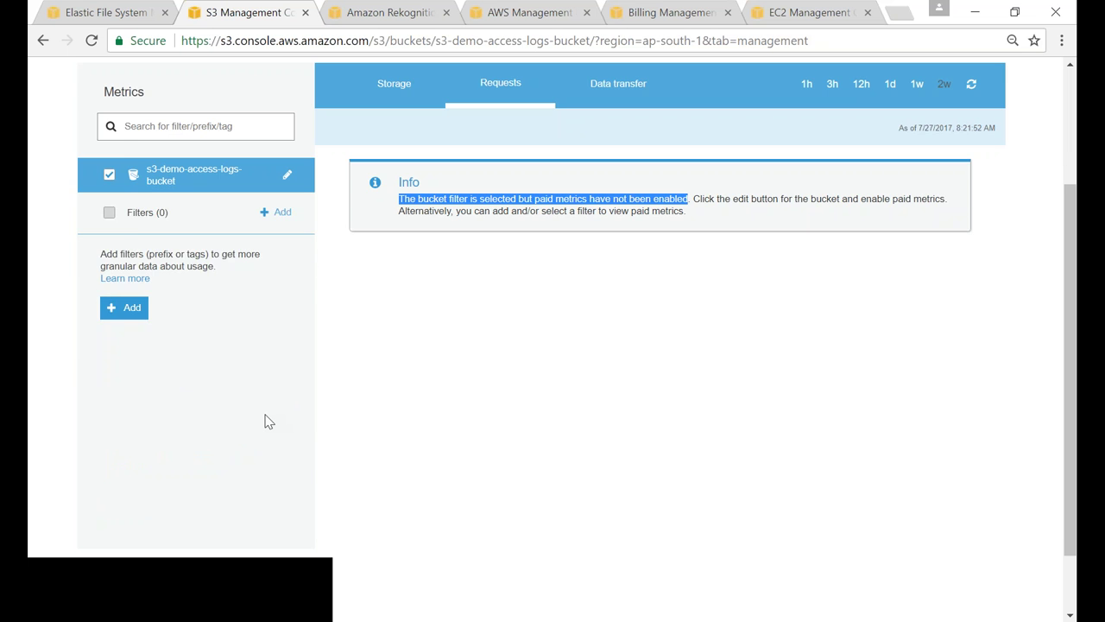
Start a new inventory report for the bucket and review the destination bucket and frequency options
scroll(268, 421, up, 2)
scroll(267, 421, up, 1)
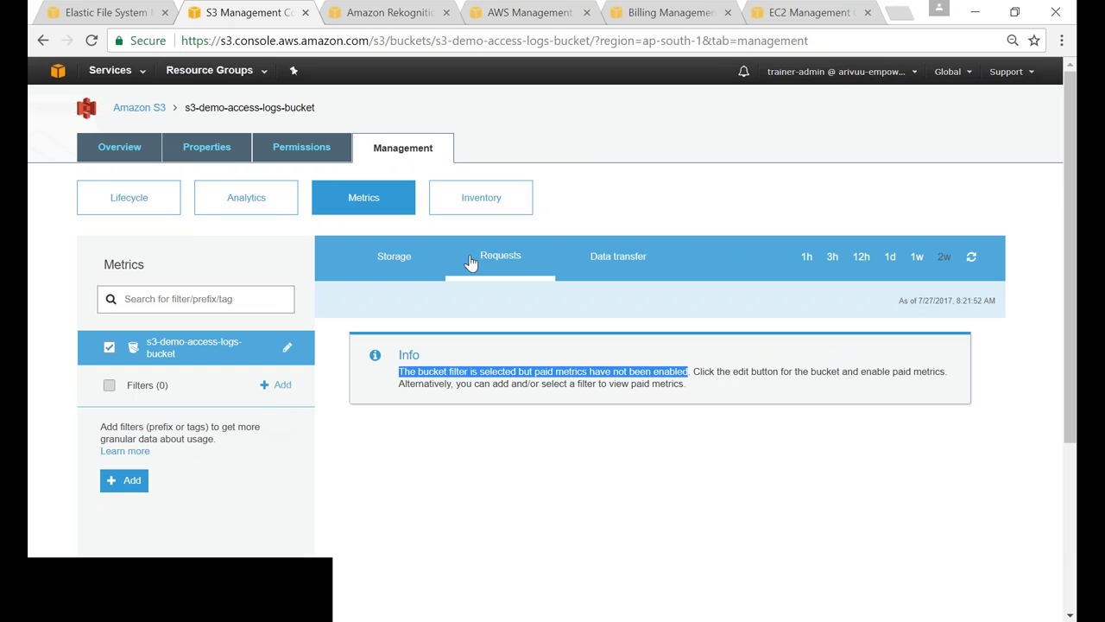
click(490, 199)
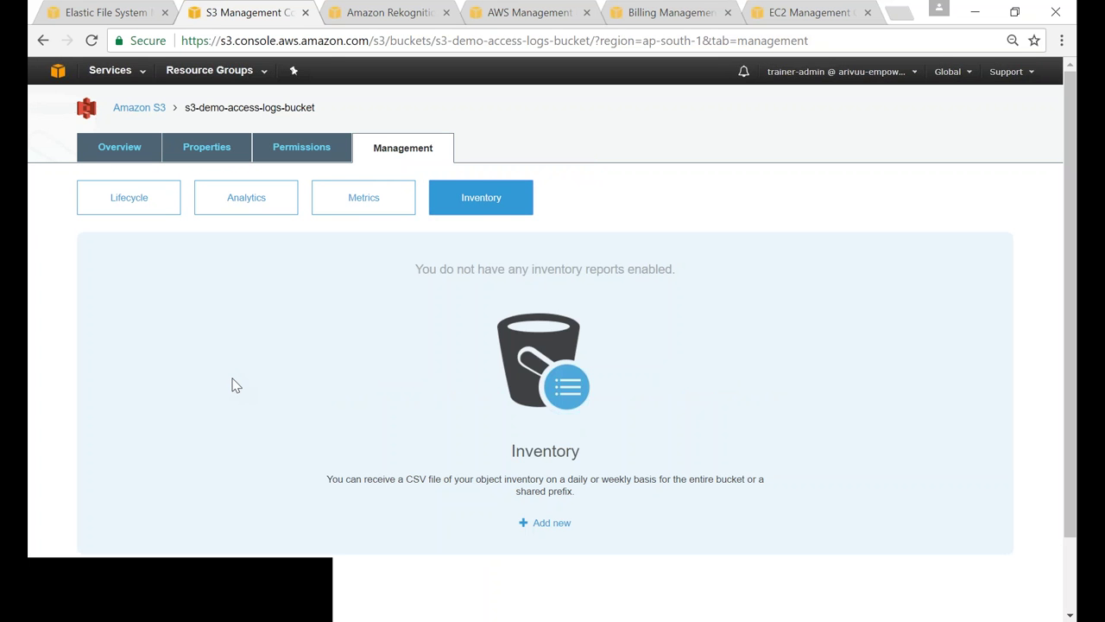
scroll(233, 385, down, 1)
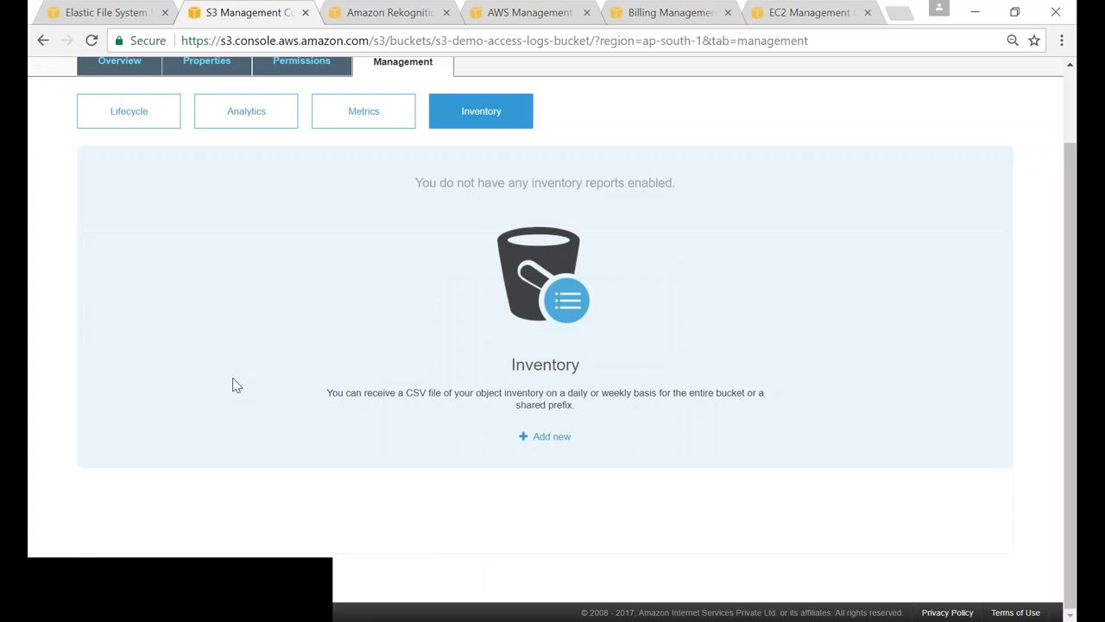
click(543, 442)
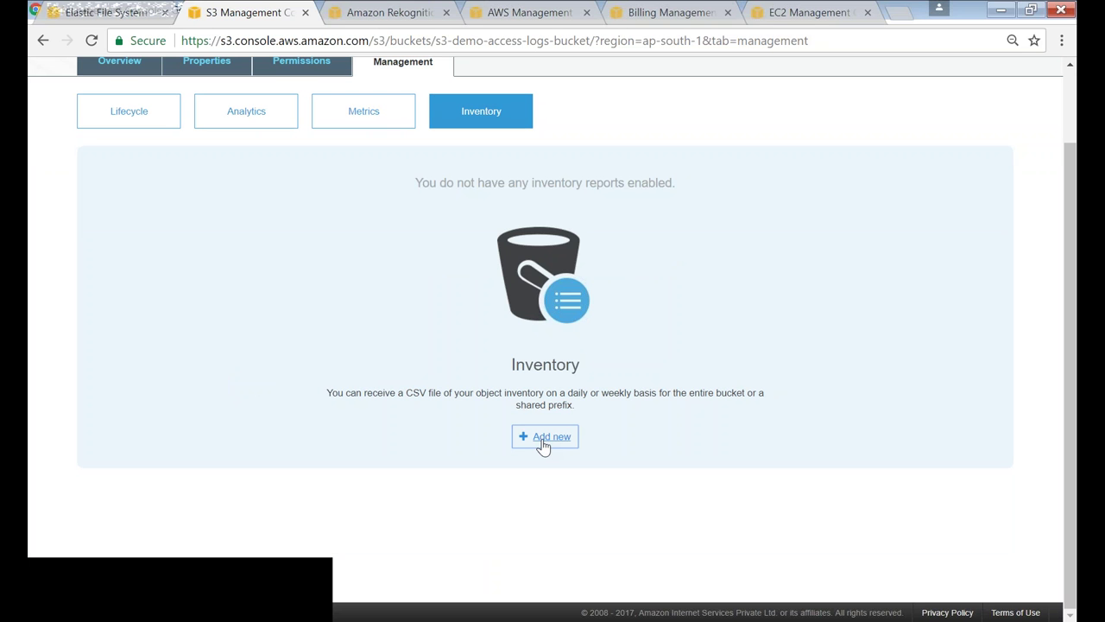
click(543, 445)
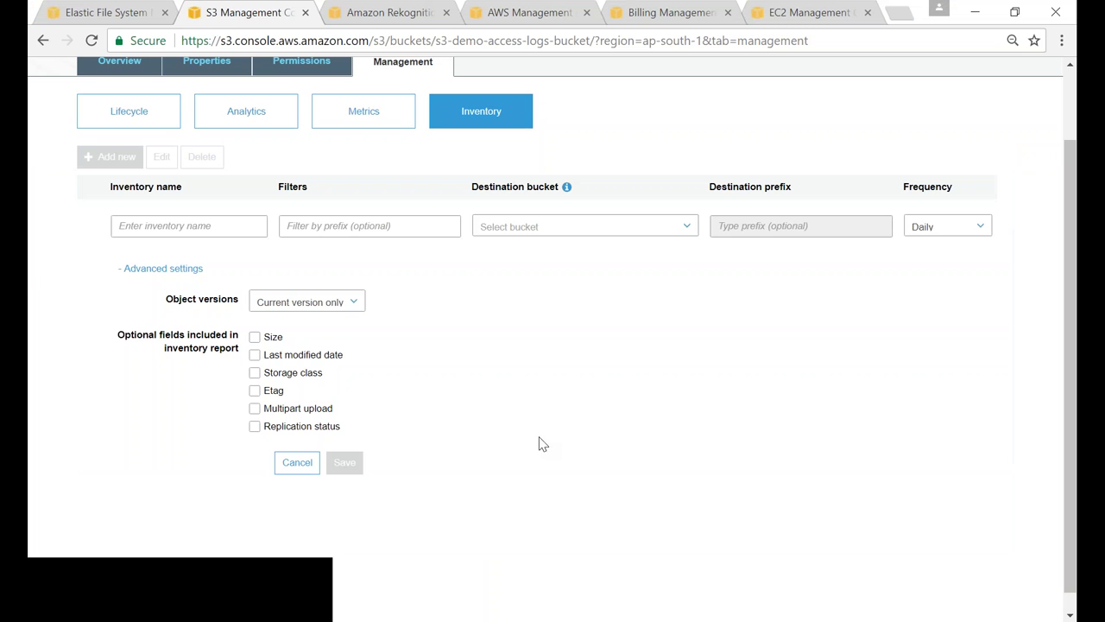
click(178, 225)
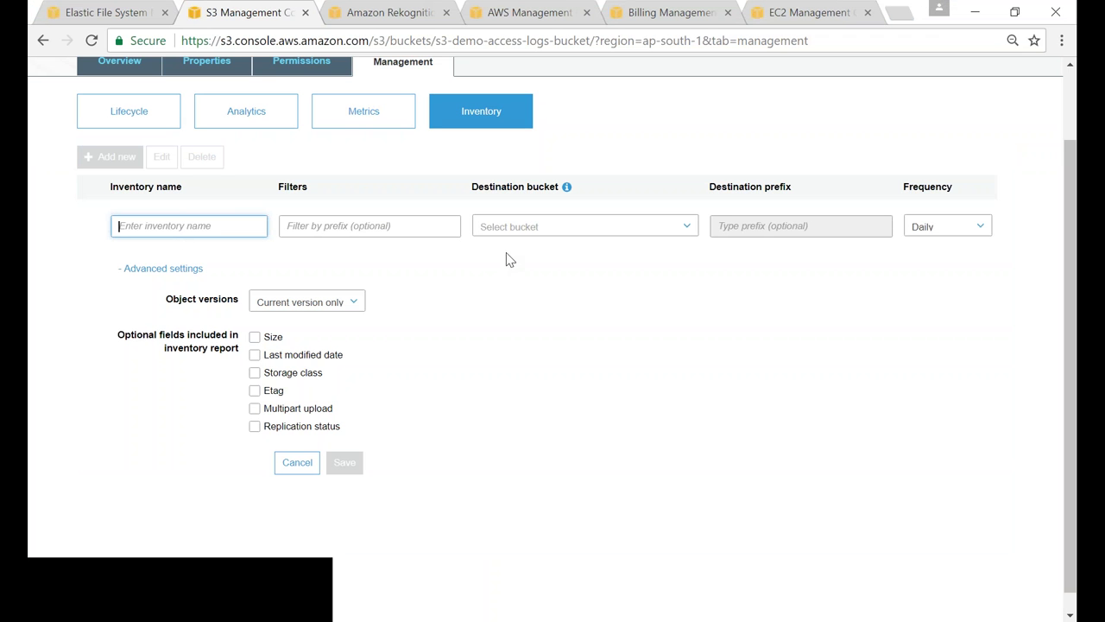
click(518, 227)
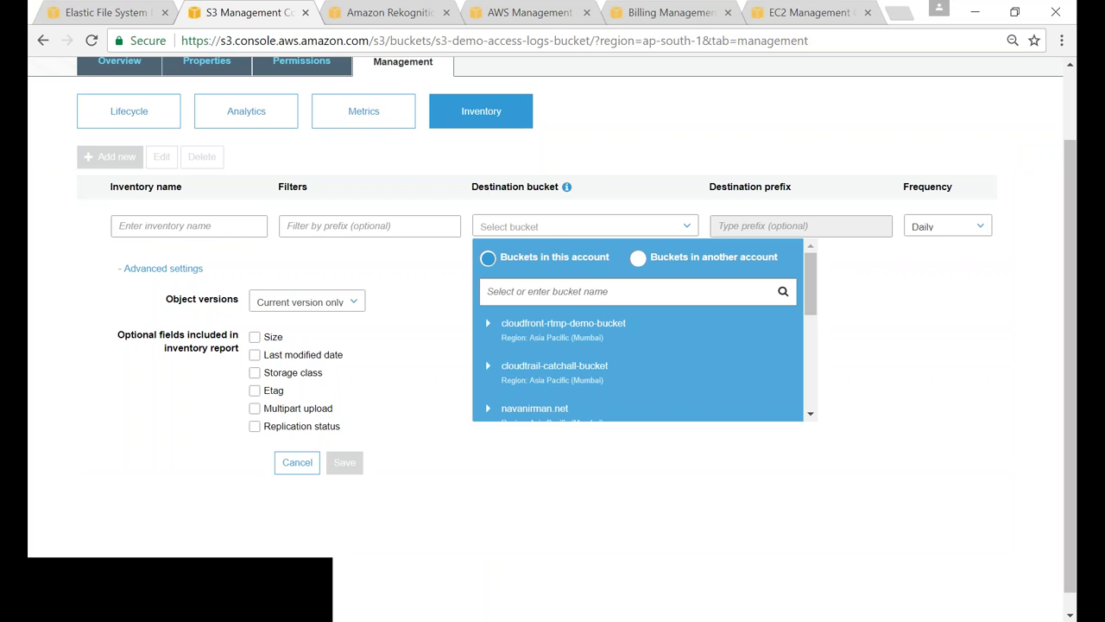
click(955, 229)
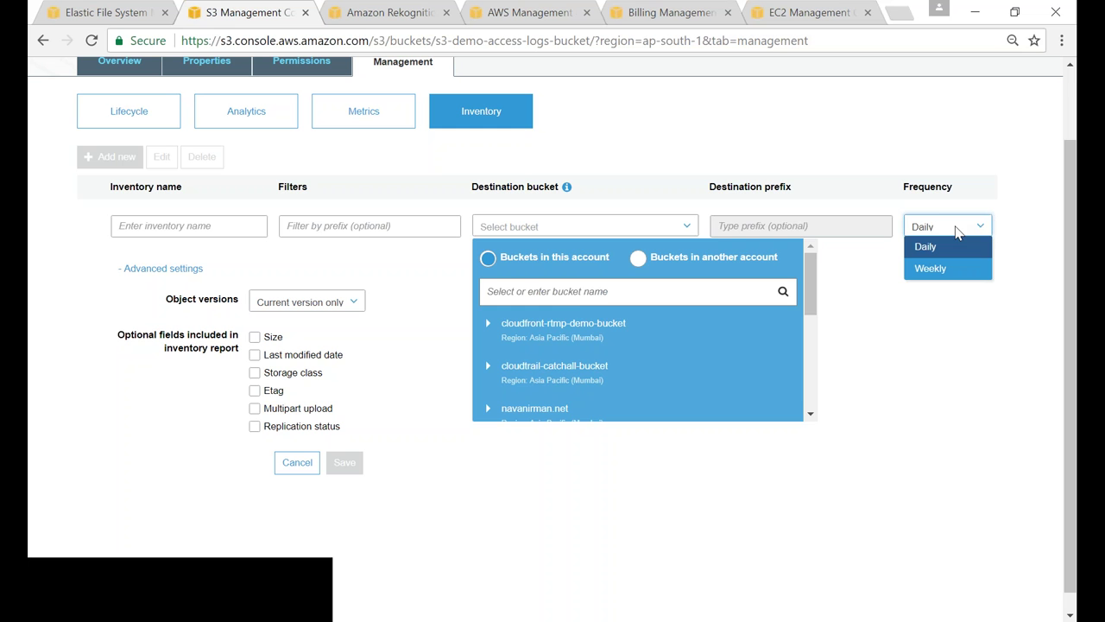
Include size, last modified date, storage class, Etag, multipart upload and replication status in the inventory report
click(254, 336)
click(254, 355)
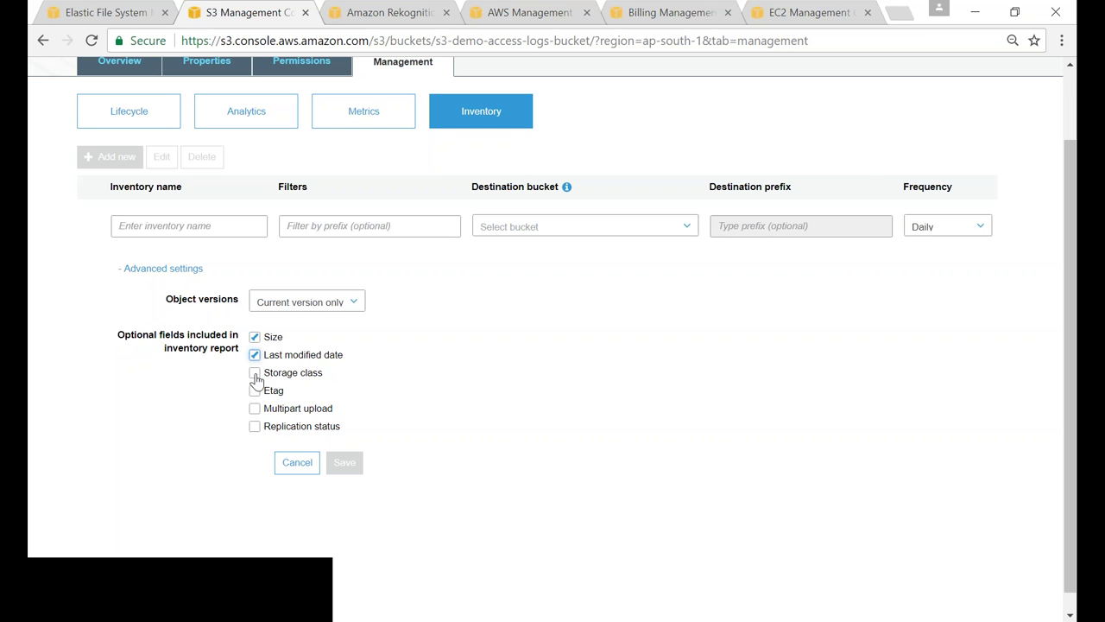
click(254, 373)
click(254, 391)
click(254, 408)
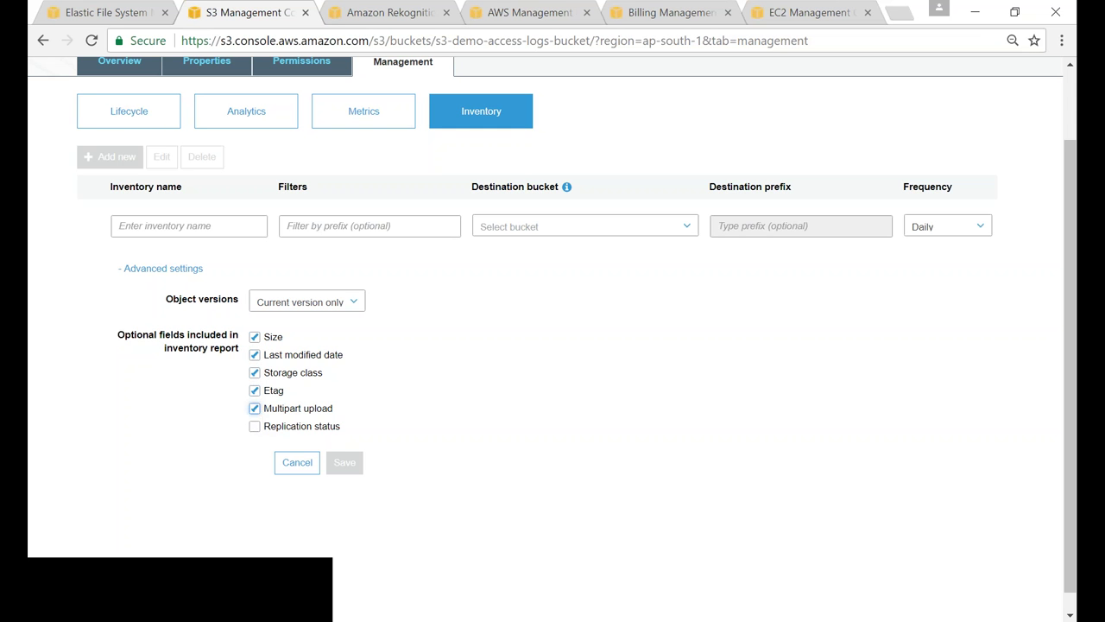
click(254, 426)
scroll(509, 488, up, 1)
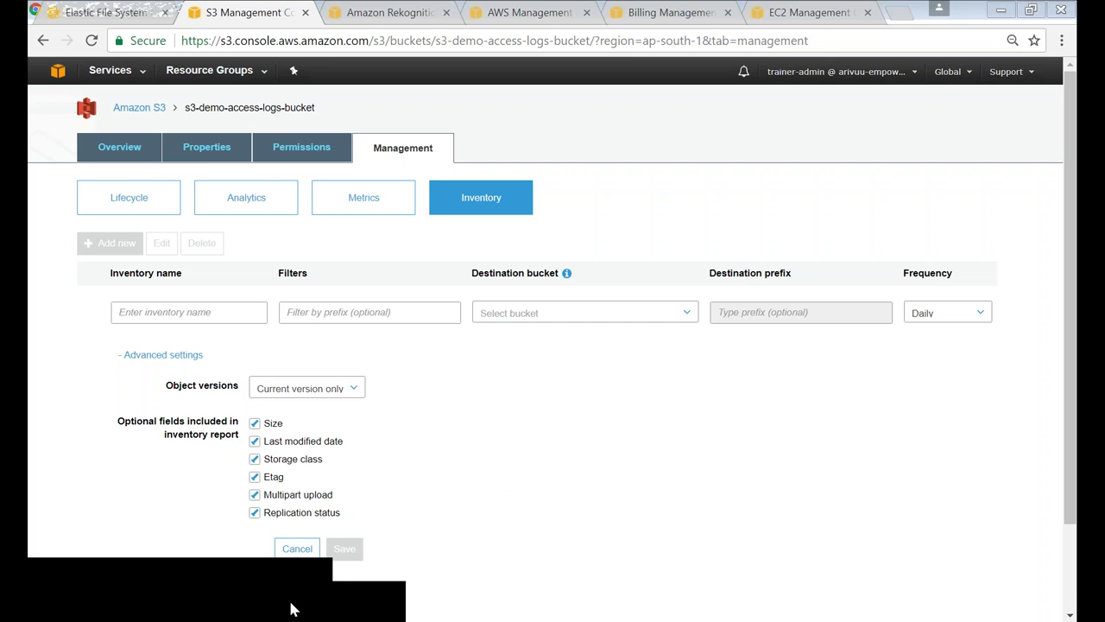
Switch to the Amazon Rekognition page and open its console in the US East (N. Virginia) region
key(ctrl+Tab)
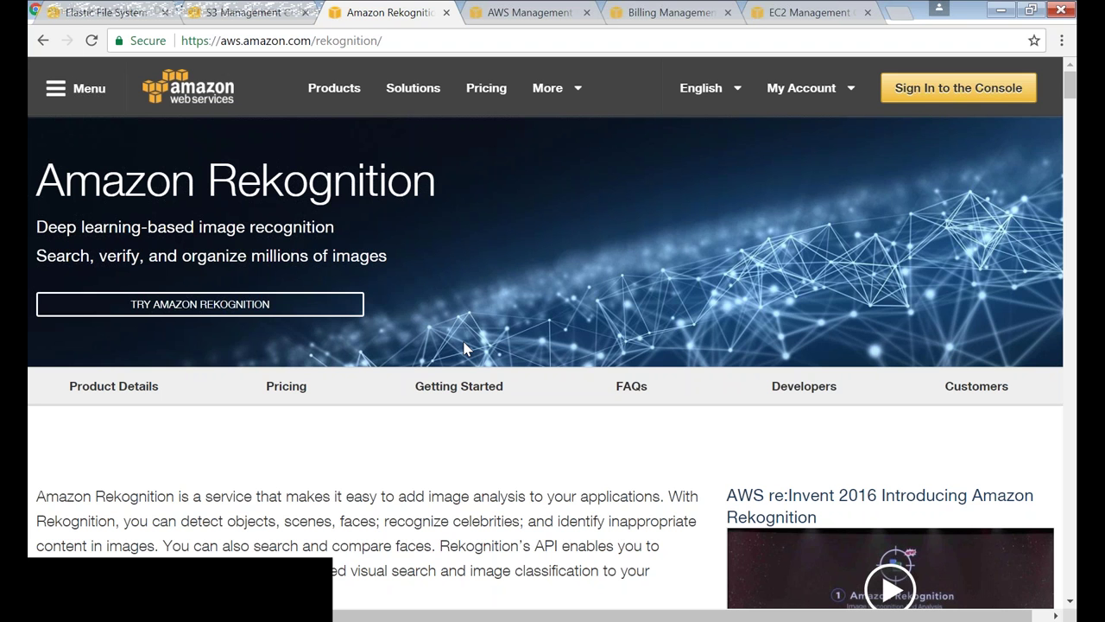
click(226, 312)
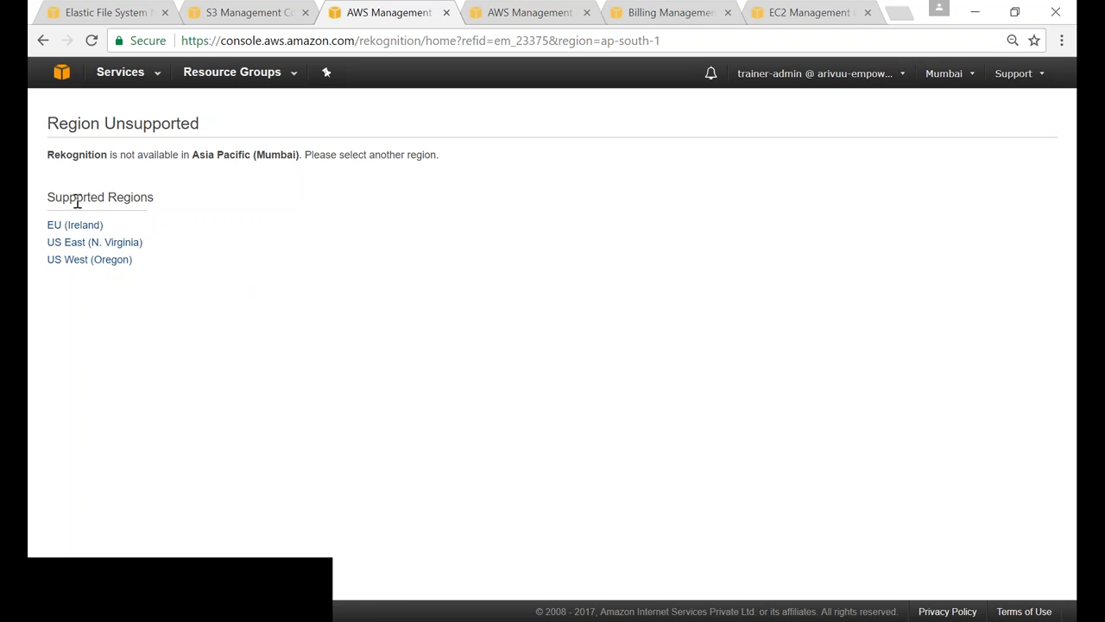
click(122, 244)
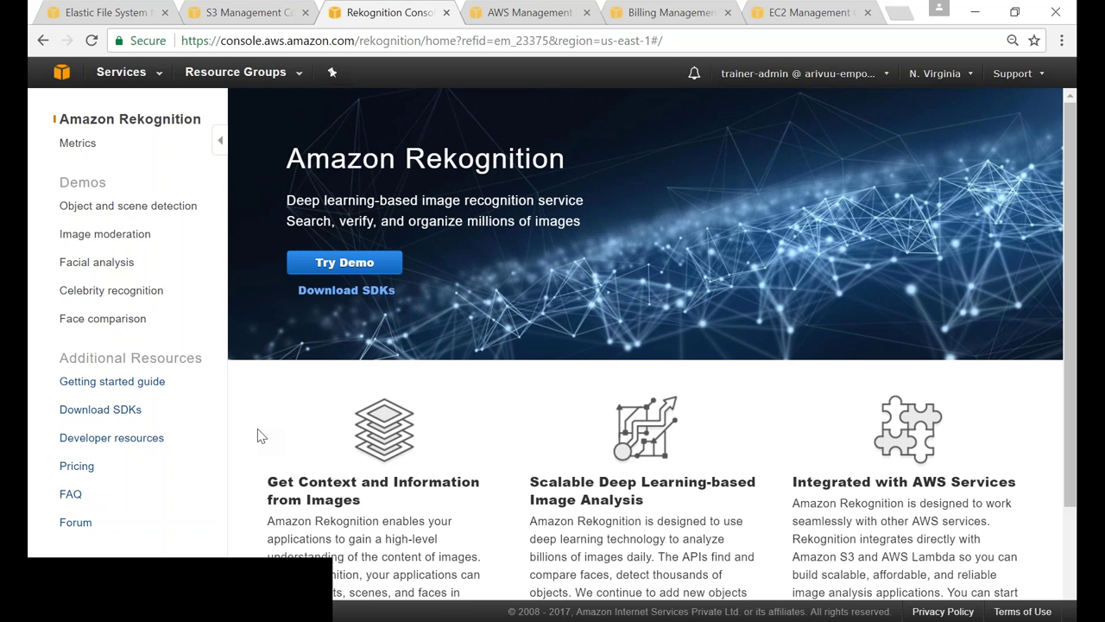
Open the object and scene detection demo and examine the labels detected in the skateboarder sample image
click(110, 207)
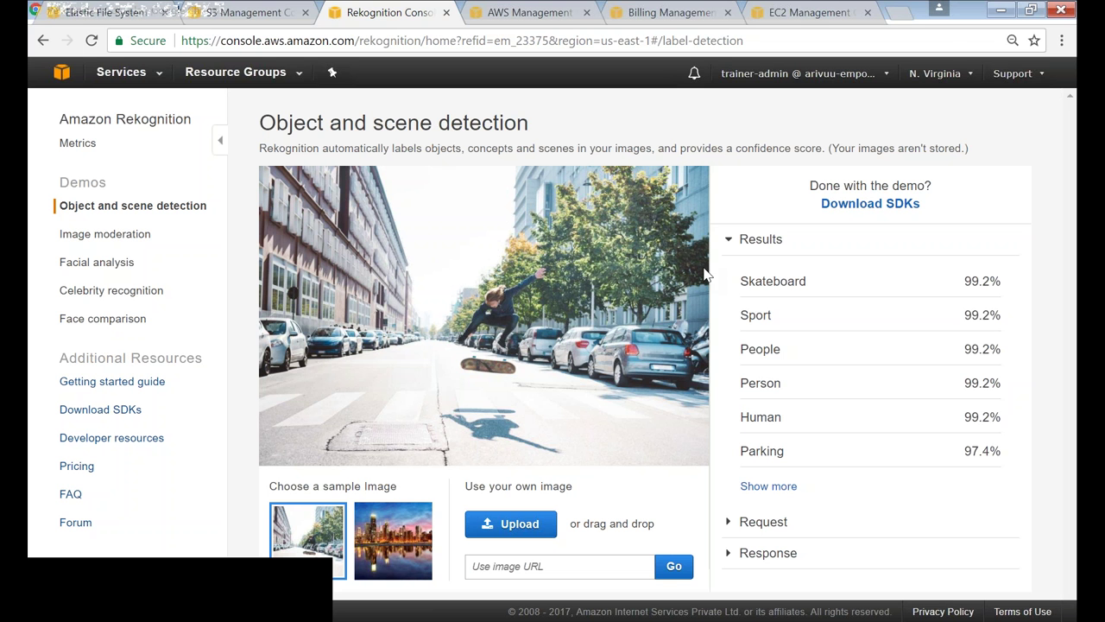
drag(743, 283, 798, 283)
double_click(749, 316)
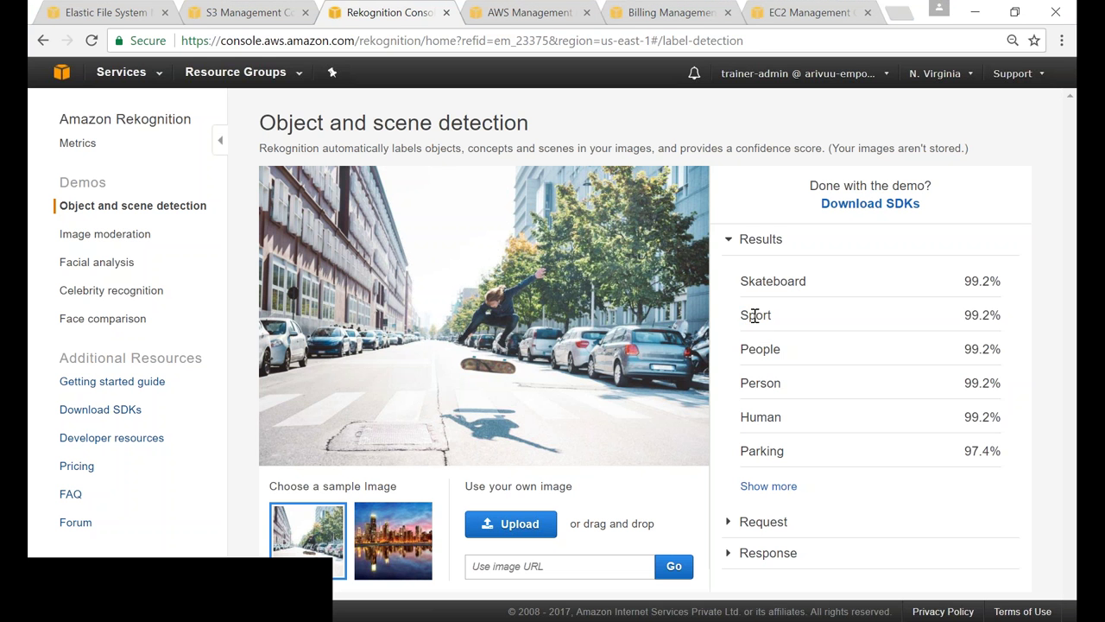
double_click(752, 349)
double_click(751, 382)
click(750, 428)
double_click(765, 452)
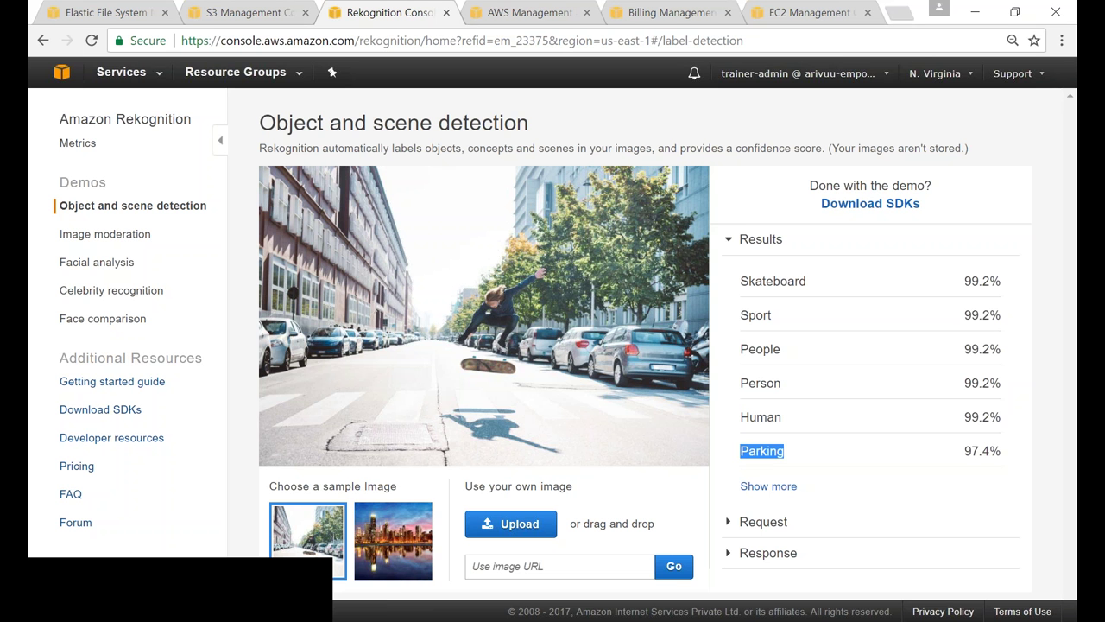
Try to analyze the bicycle street image jodenbreestraat2014.jpg from its web address in the object and scene detection demo
click(494, 566)
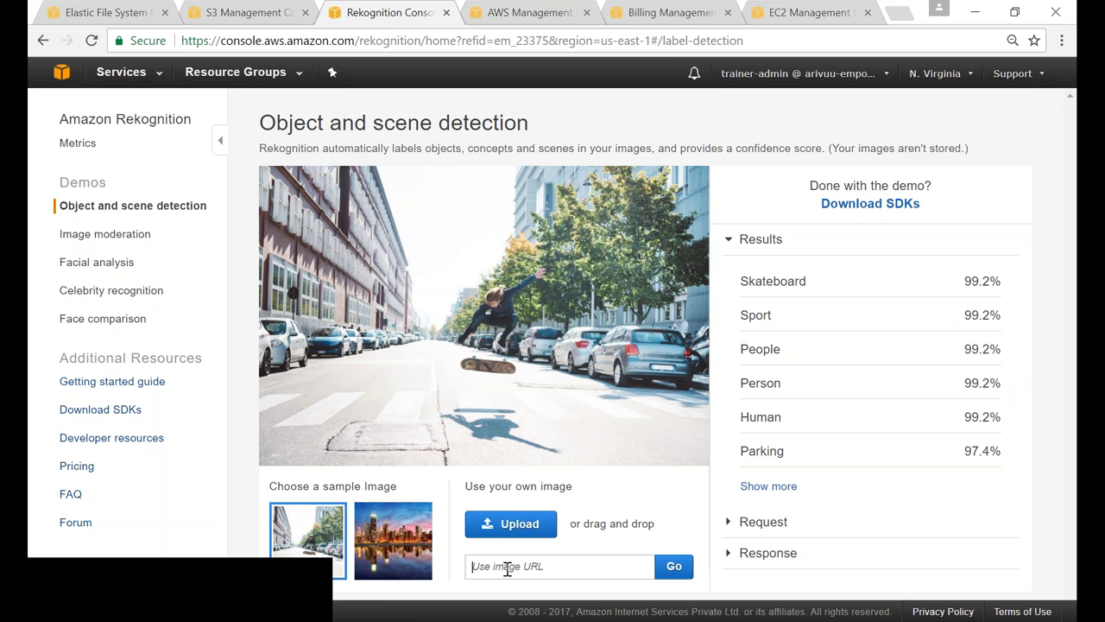
click(291, 609)
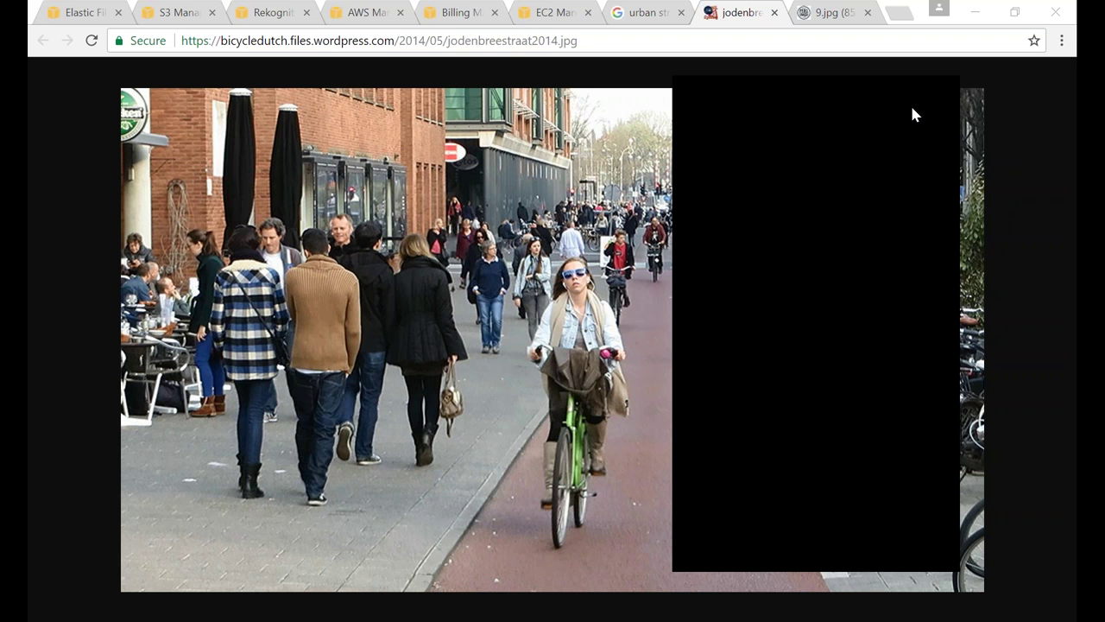
key(alt+Tab)
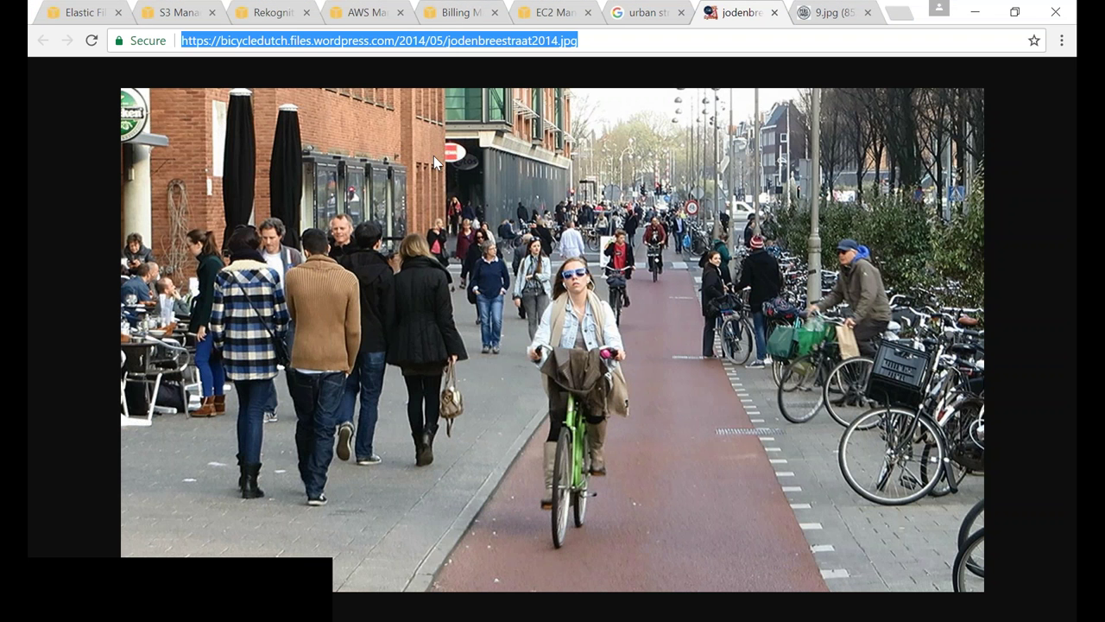
click(824, 18)
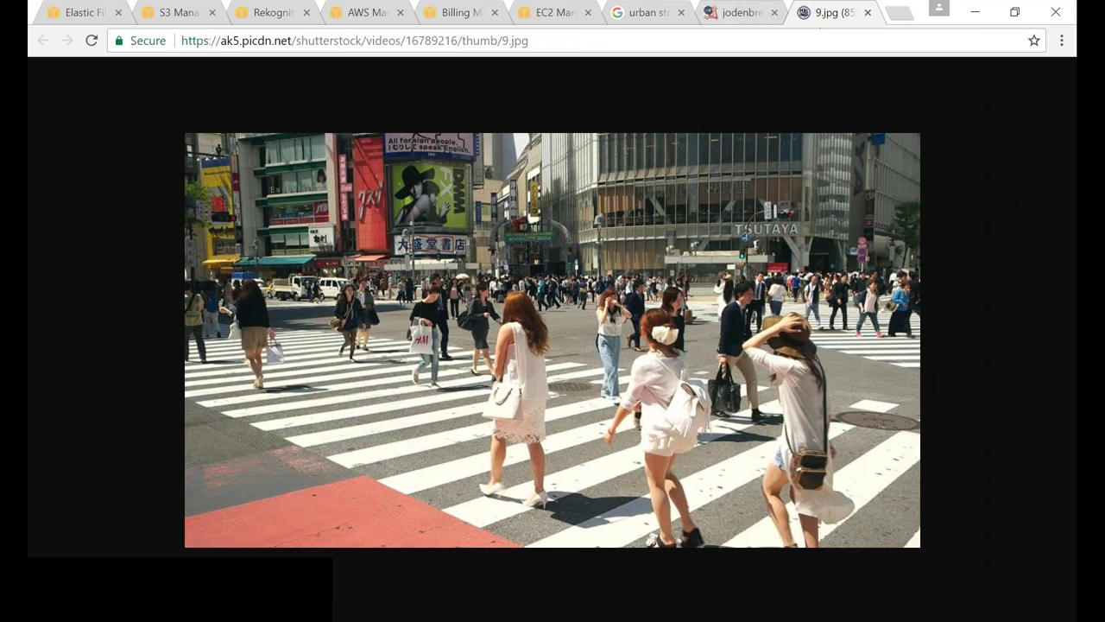
click(736, 11)
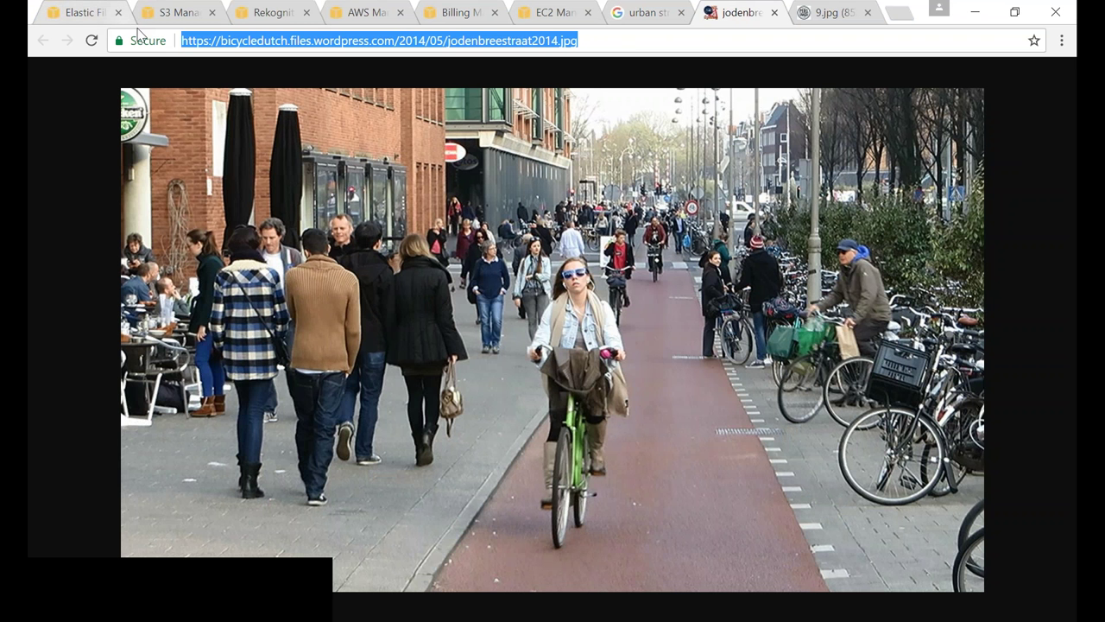
click(275, 12)
click(544, 567)
key(ctrl+v)
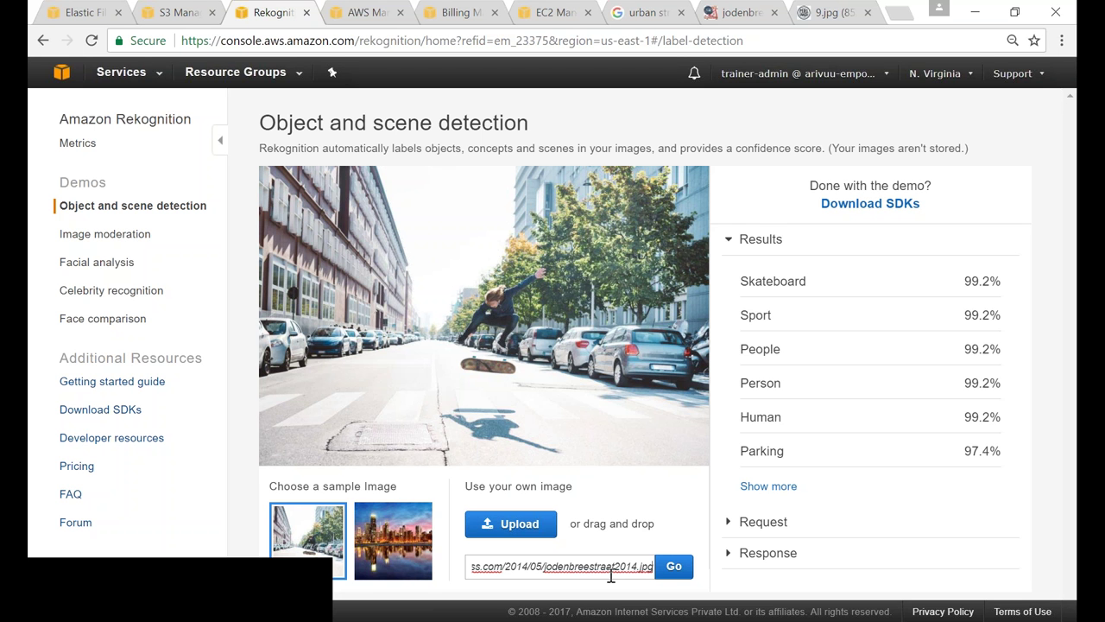
click(674, 568)
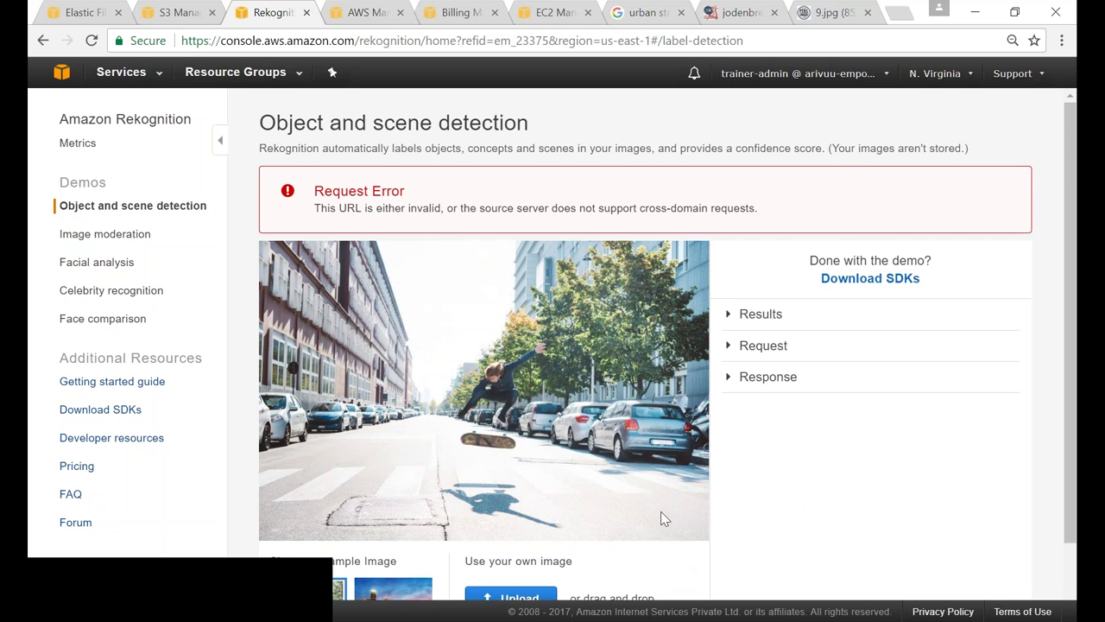
Copy the entered image URL into an empty Notepad document to check the full address, and put Notepad away
scroll(662, 514, down, 1)
click(593, 567)
key(shift+Home)
click(518, 567)
drag(474, 568, 703, 592)
key(ctrl+c)
click(616, 572)
key(super+r)
key(Escape)
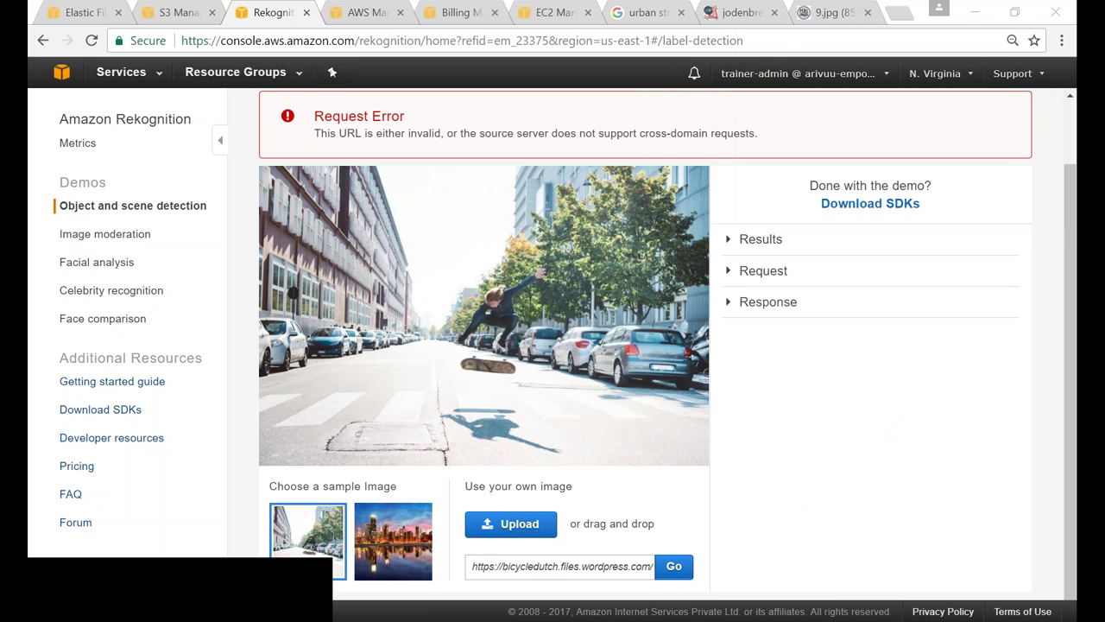
drag(592, 47, 701, 242)
key(ctrl+v)
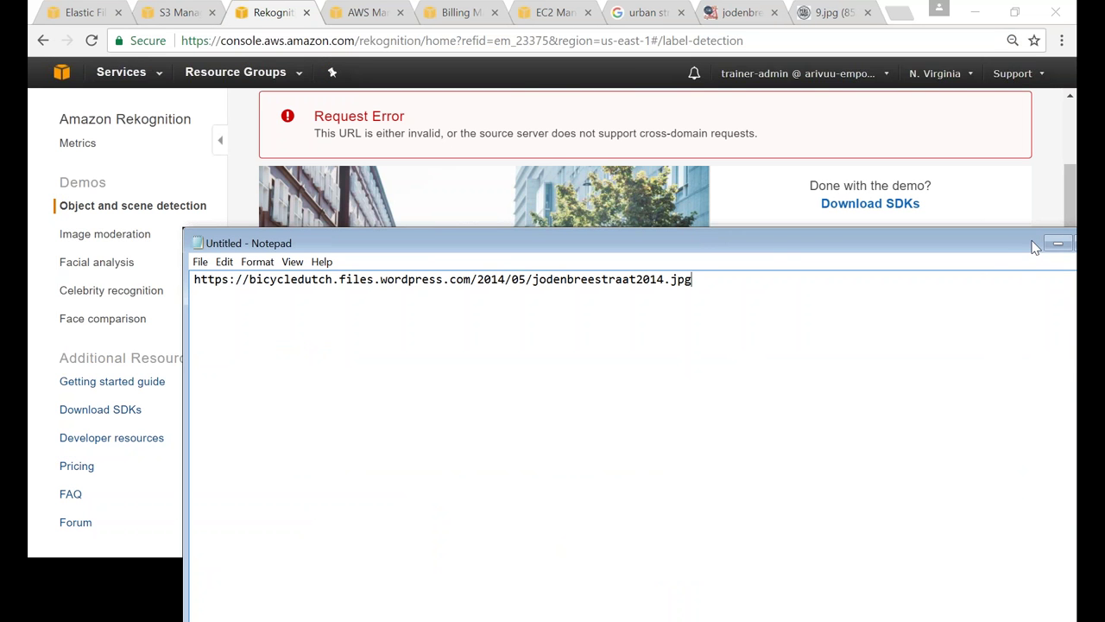
click(1057, 242)
Save the bicycle street image to the Desktop as a JPEG named image-1
click(741, 12)
right_click(555, 258)
click(609, 293)
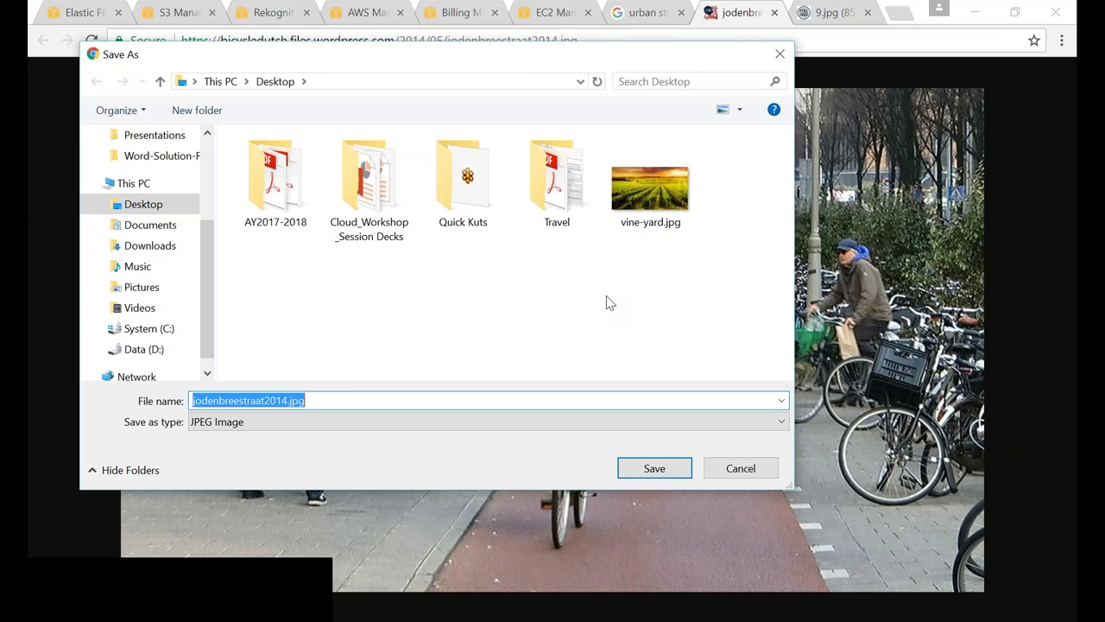
text(image-1)
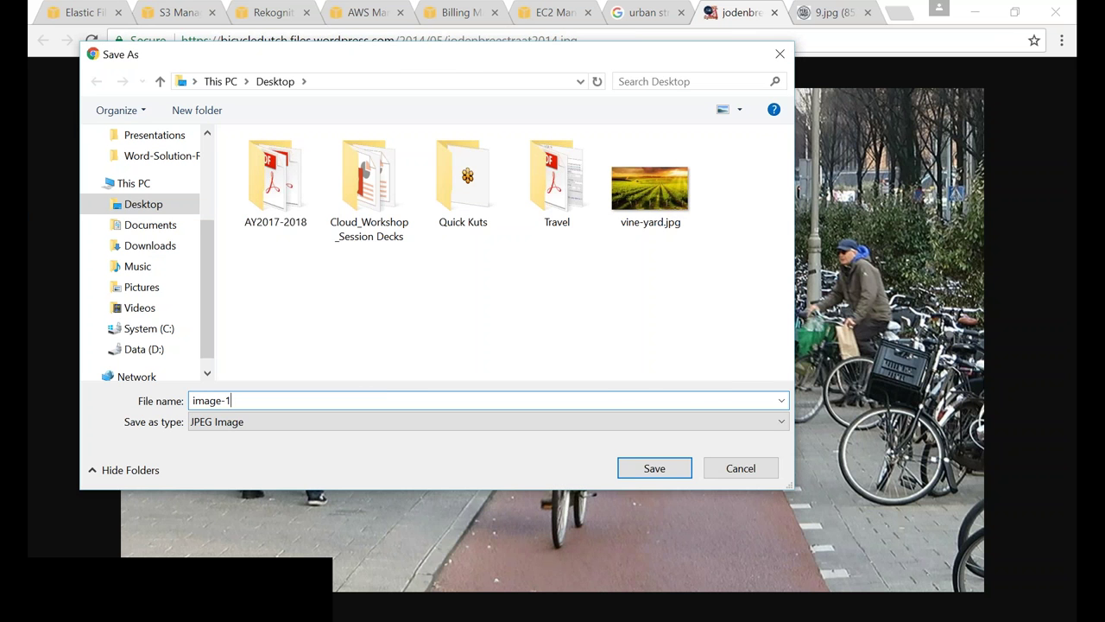
key(Return)
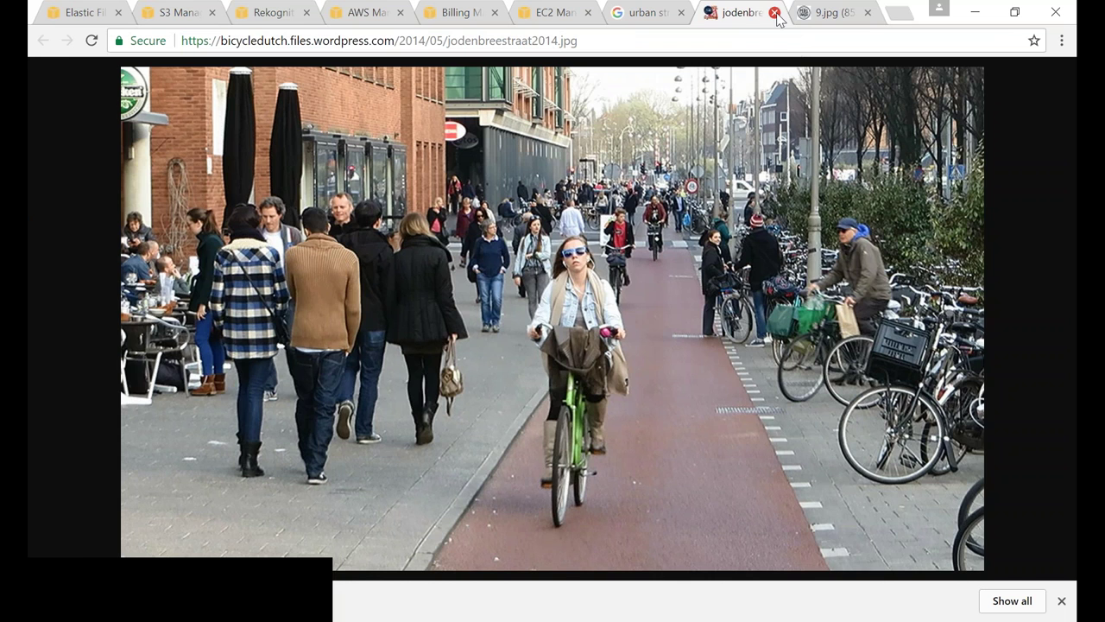
Close the bicycle street image's page and save the pedestrian crossing image to the Desktop as image-2.jpg
click(775, 12)
right_click(570, 246)
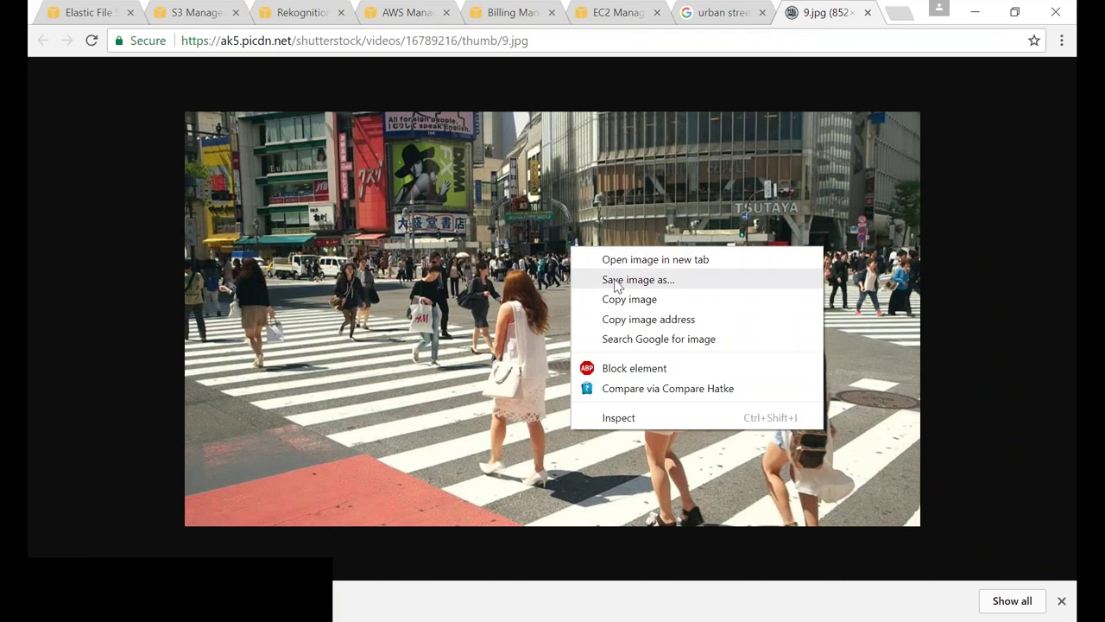
click(614, 279)
text(image-1)
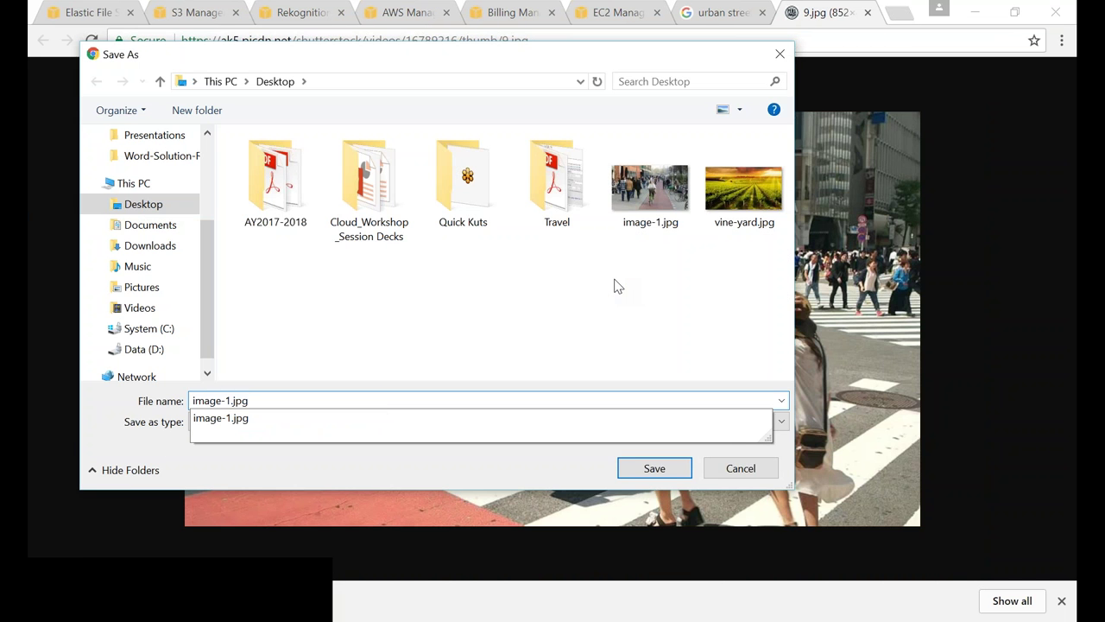
text(2)
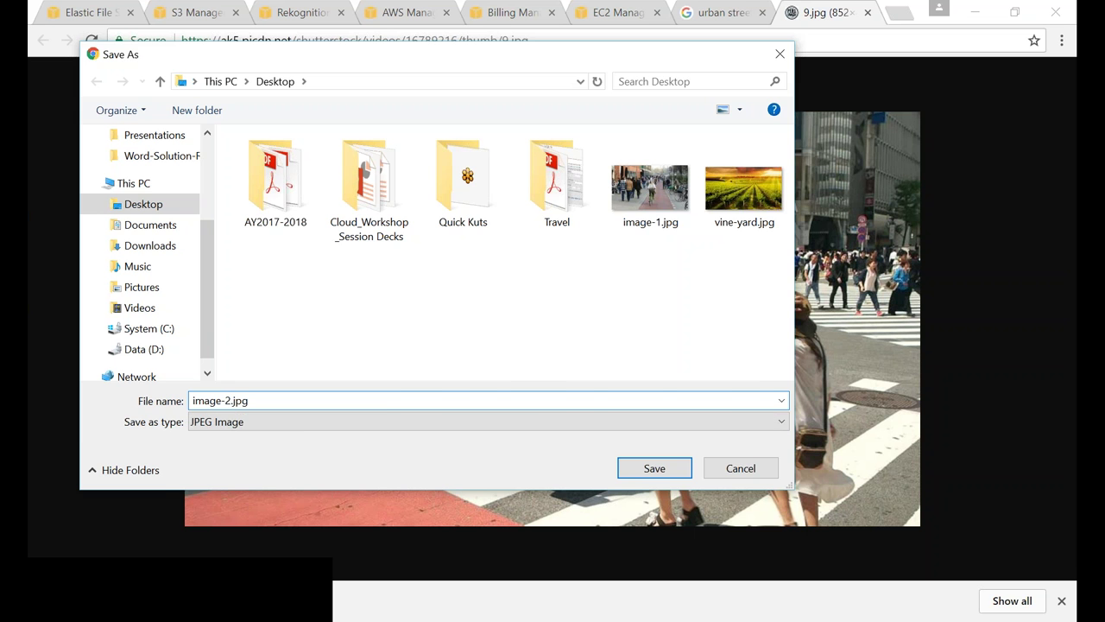
key(Return)
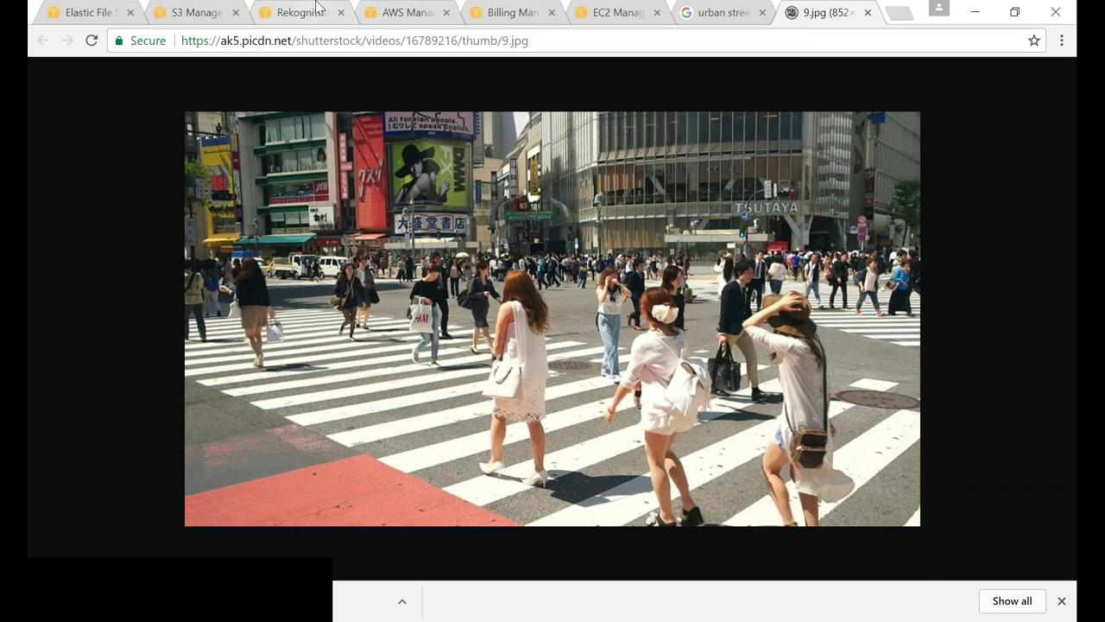
Upload image-1.jpg from the Desktop to Rekognition's object and scene detection demo
click(298, 12)
scroll(596, 493, down, 1)
click(510, 479)
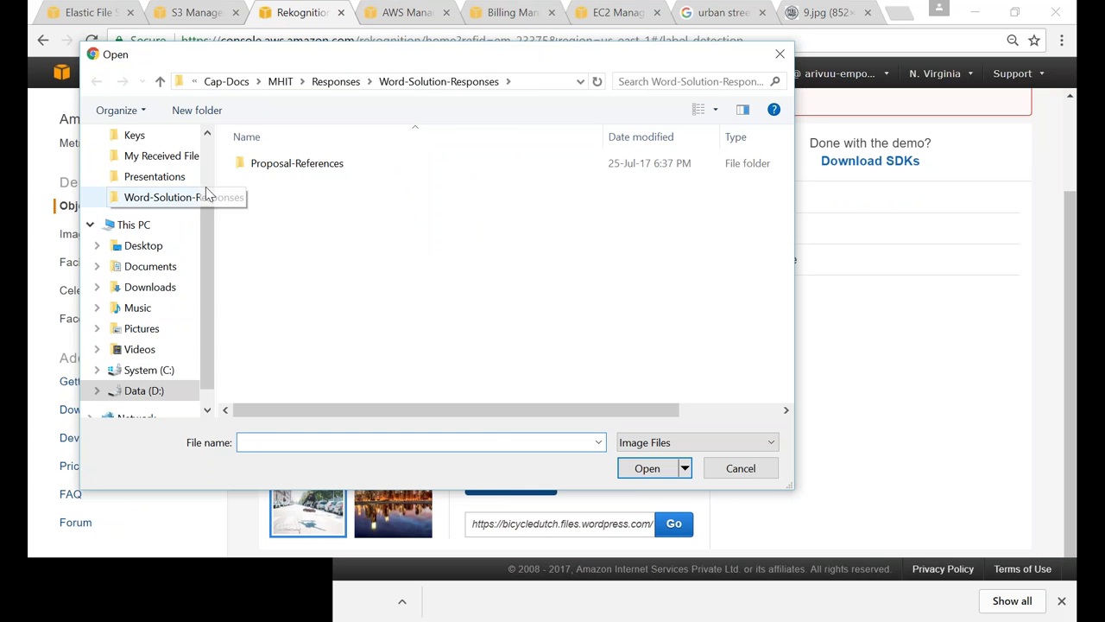
scroll(148, 172, up, 3)
click(143, 162)
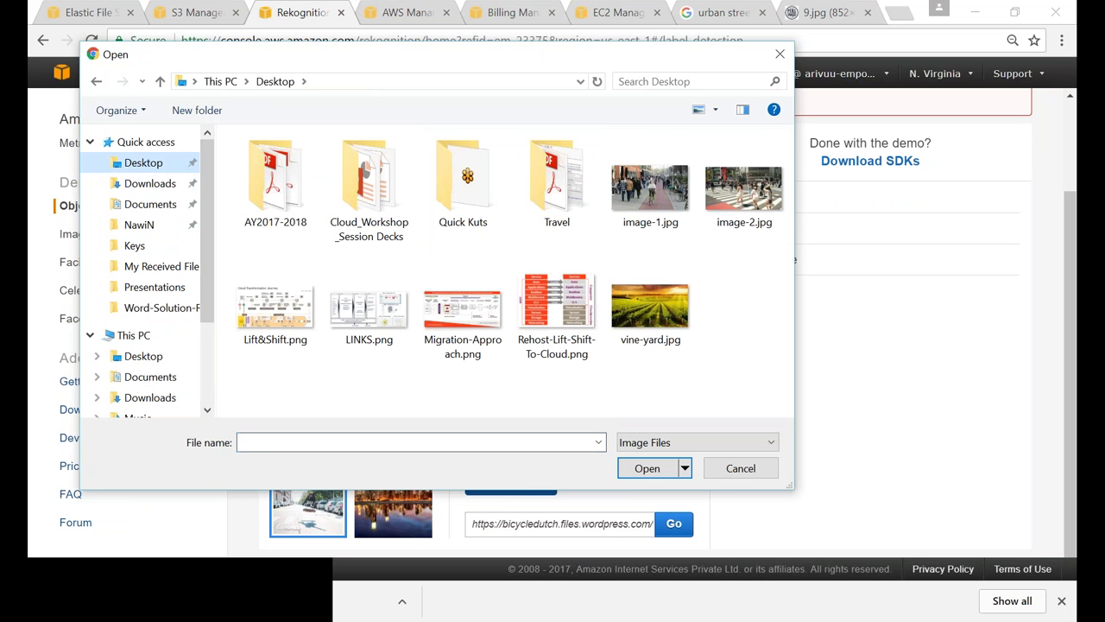
text(image-1.jpg)
key(Return)
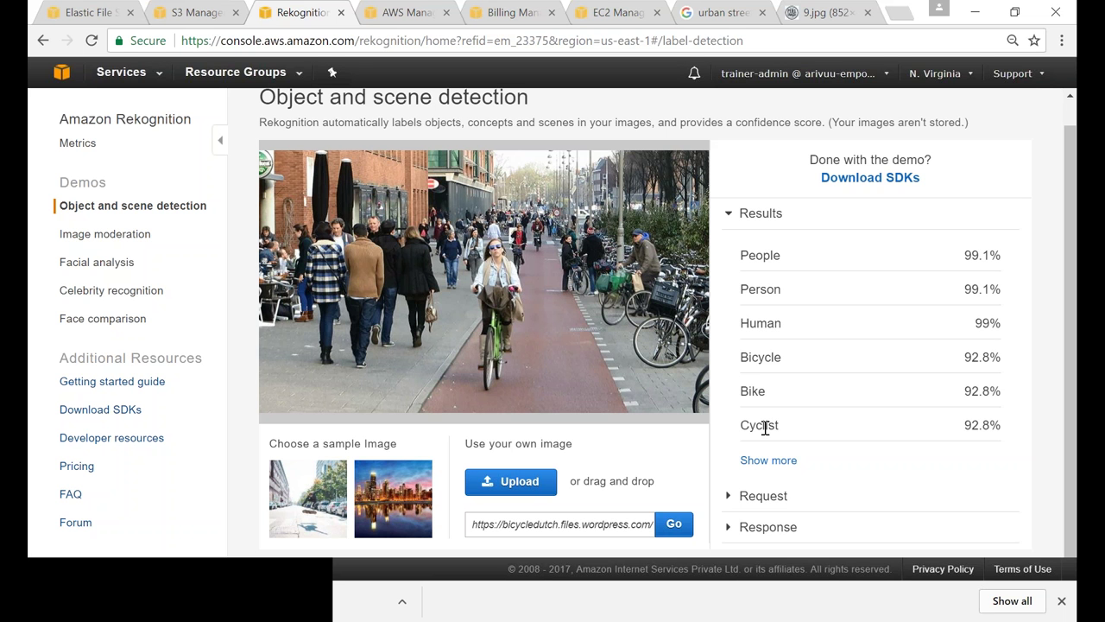
Expand the complete results for the bicycle street image and examine its detected labels
click(768, 461)
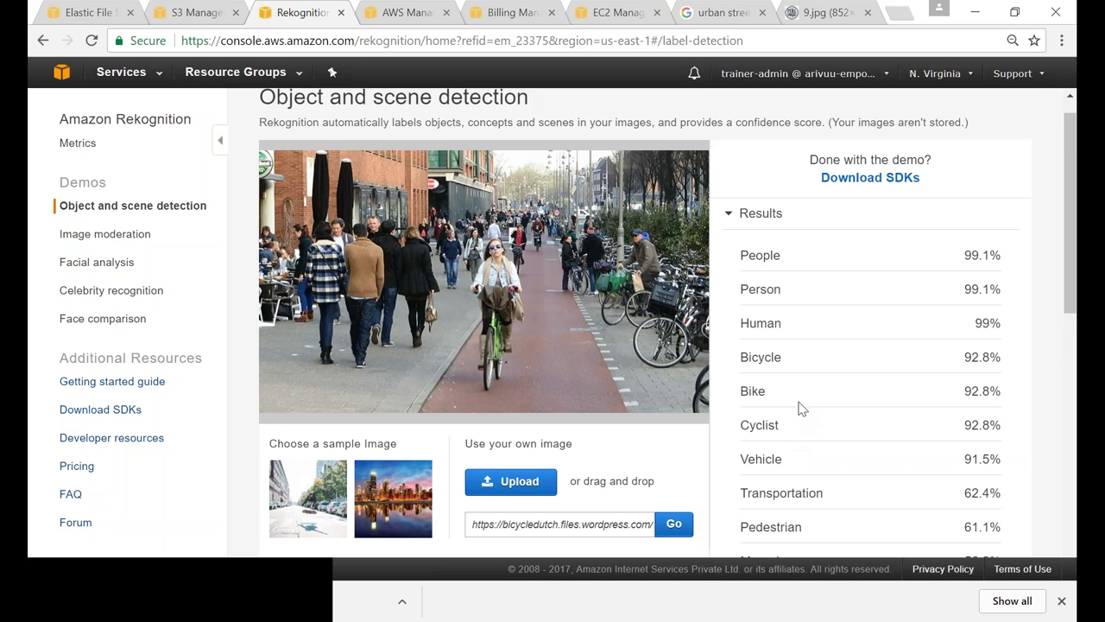
scroll(799, 408, down, 1)
scroll(799, 408, down, 1)
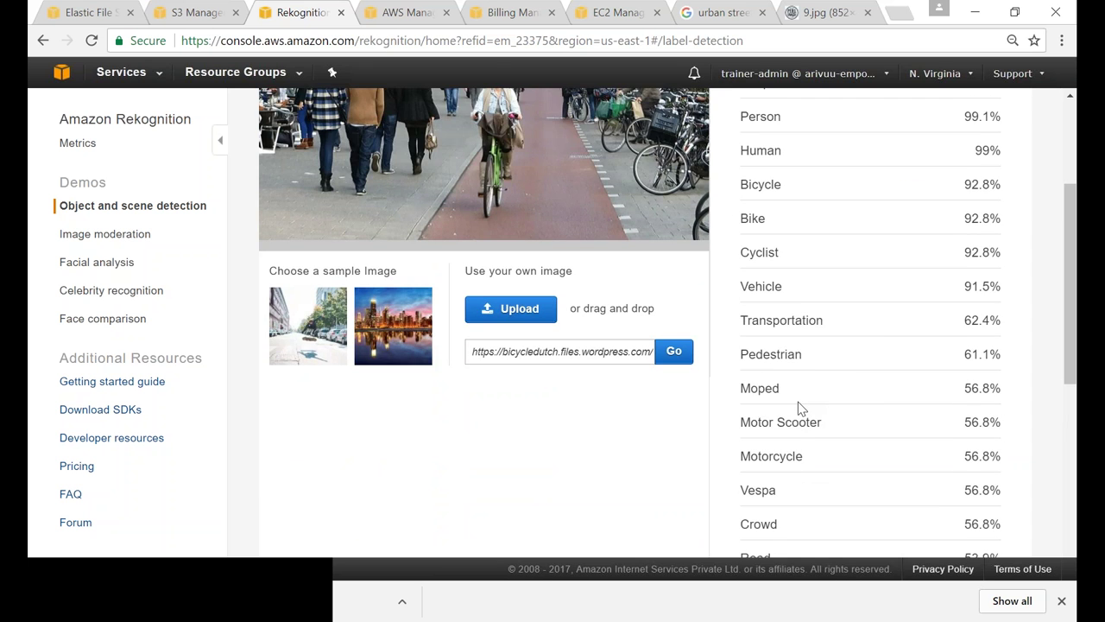
scroll(798, 401, down, 1)
scroll(798, 402, up, 2)
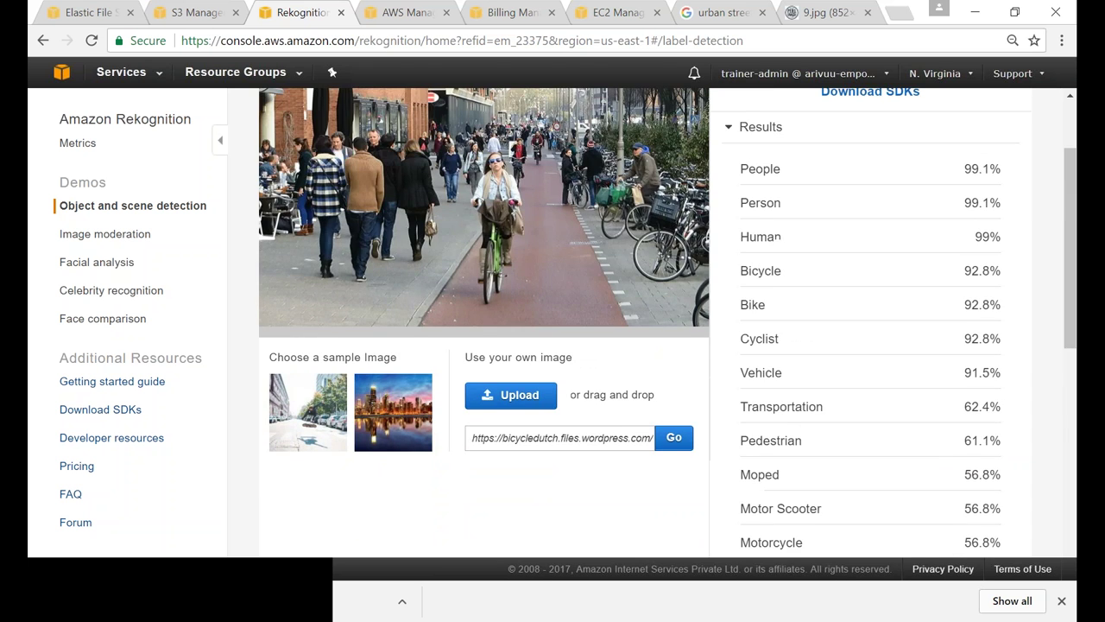
scroll(794, 412, down, 1)
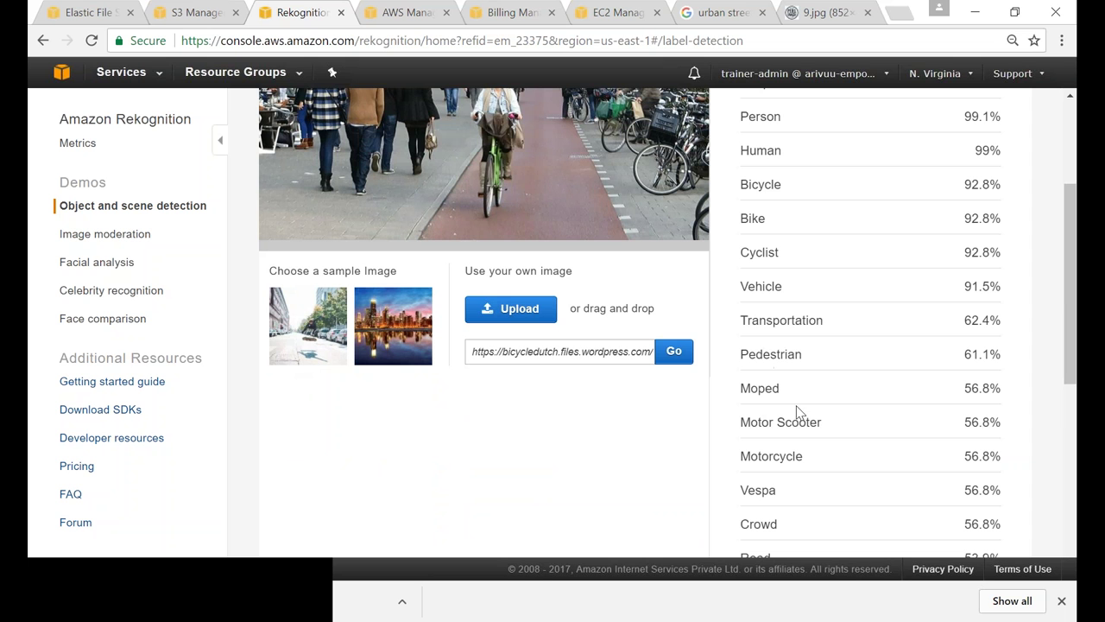
Compare the confidence scores of the Motor Scooter and Cyclist labels for the bicycle street image
triple_click(754, 422)
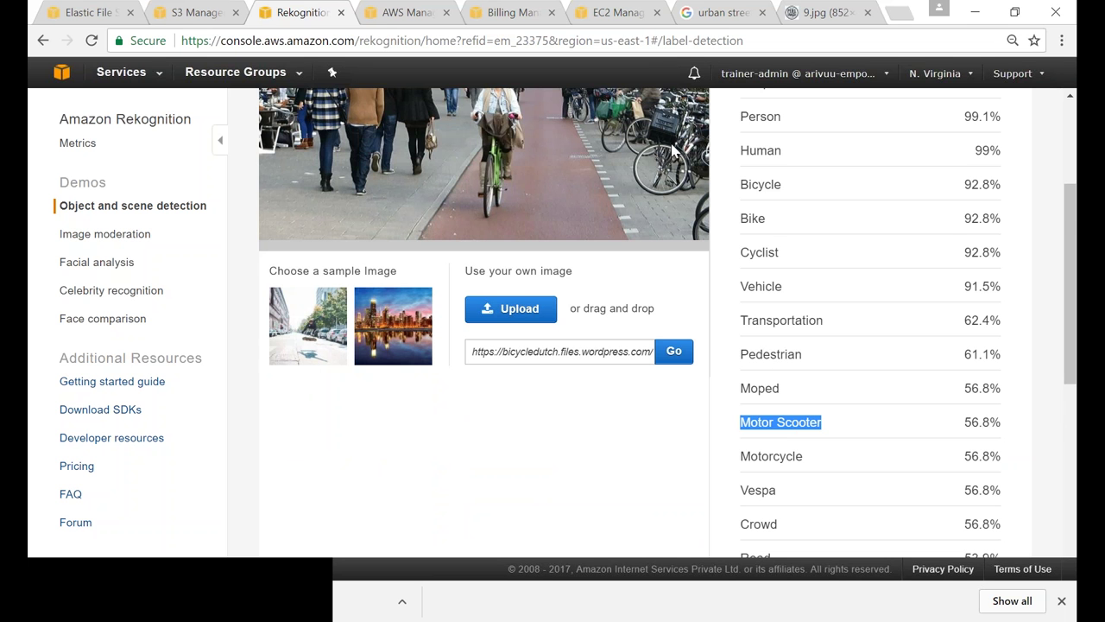
scroll(822, 380, down, 1)
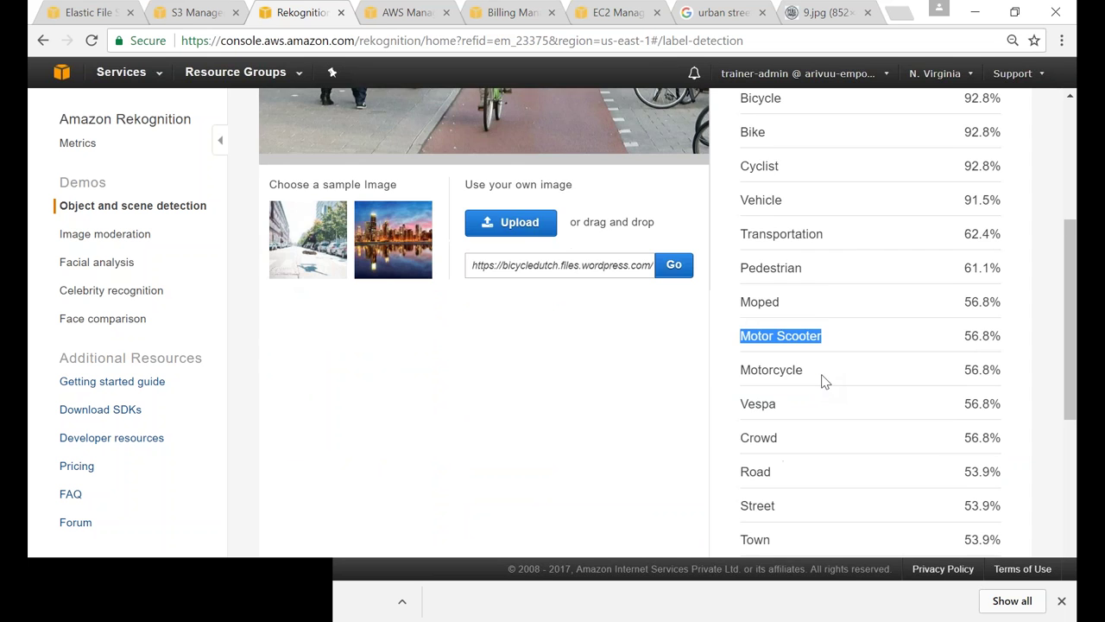
scroll(824, 379, down, 1)
scroll(792, 358, down, 1)
scroll(840, 358, up, 1)
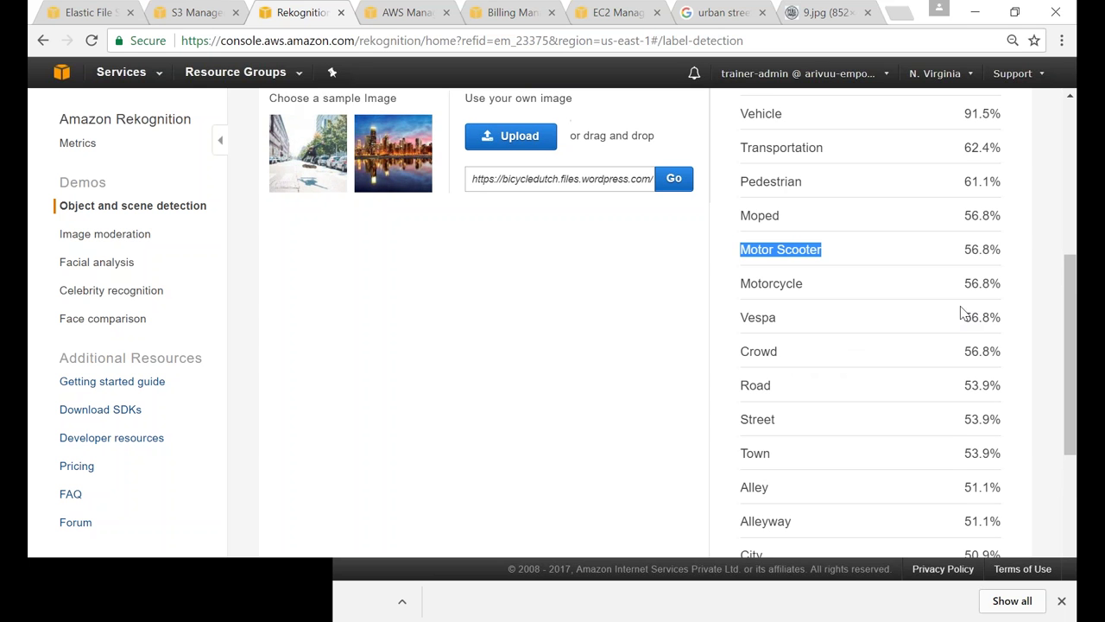
drag(964, 250, 1003, 256)
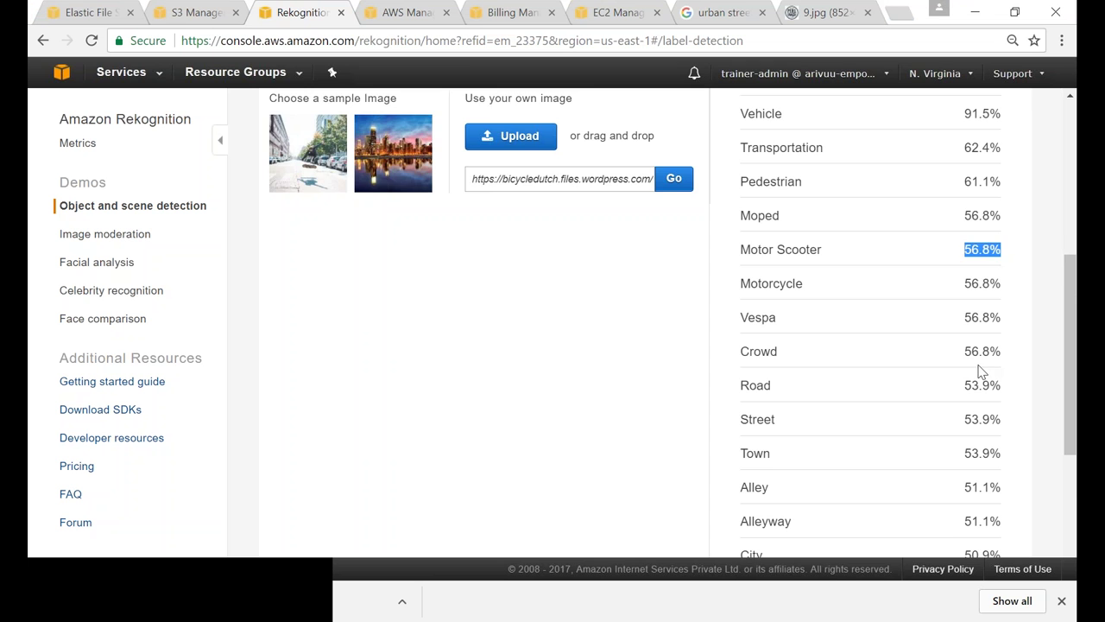
scroll(950, 380, up, 3)
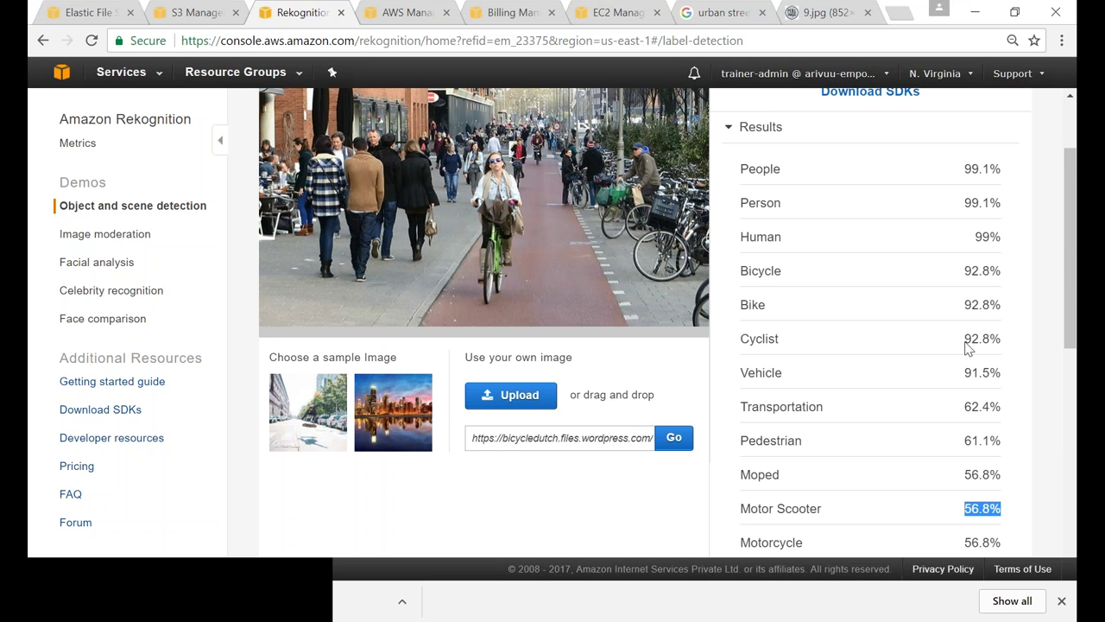
drag(964, 339, 1004, 338)
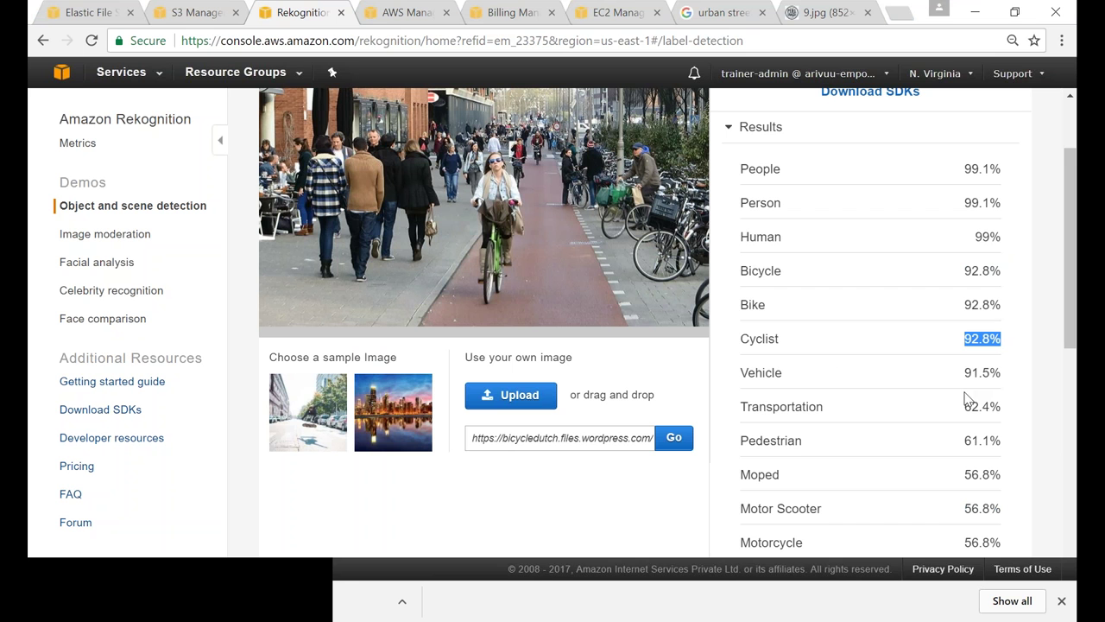
Upload image-2.jpg to the demo and check the Zebra Crossing label and its confidence score
click(521, 404)
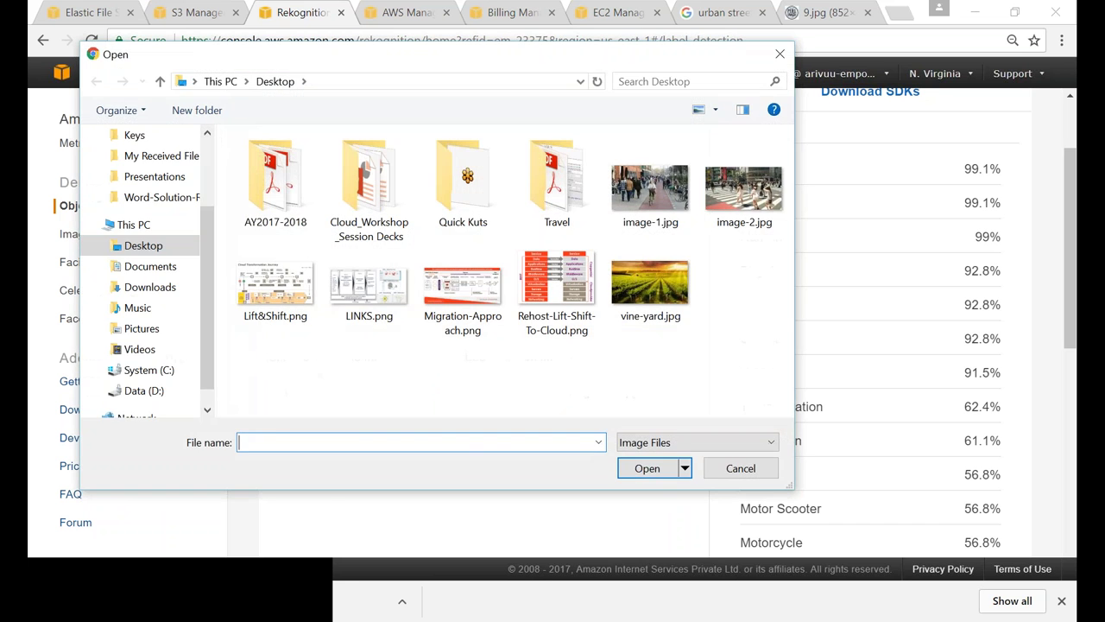
double_click(742, 210)
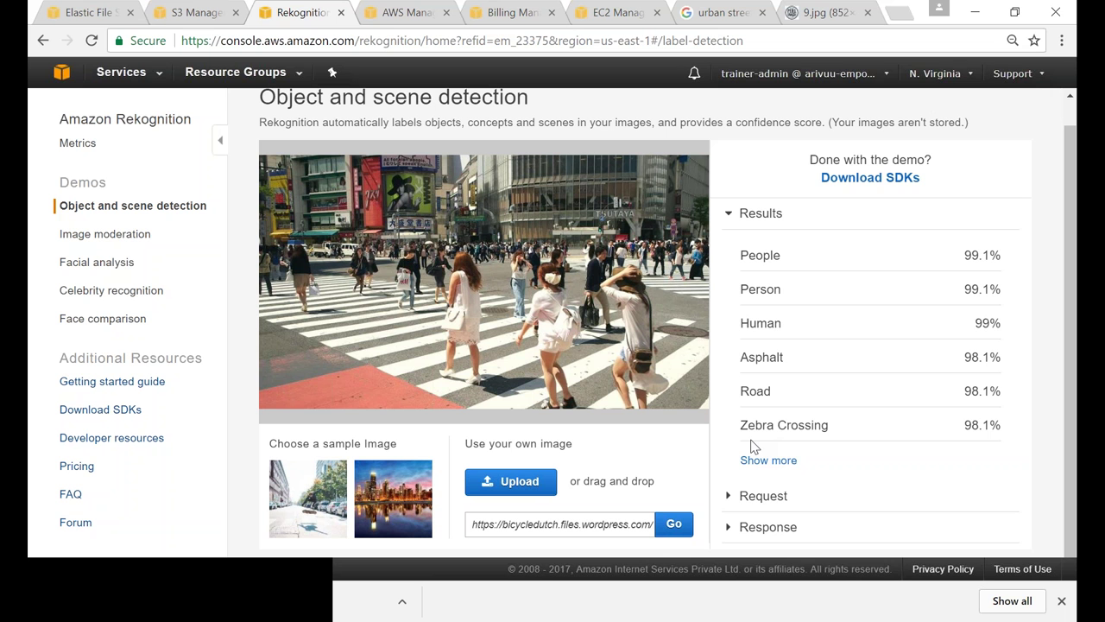
drag(740, 438, 730, 441)
drag(820, 426, 782, 428)
drag(964, 426, 1003, 425)
Expand the complete results for the pedestrian crossing image and examine the remaining detected labels
click(748, 458)
scroll(747, 458, down, 1)
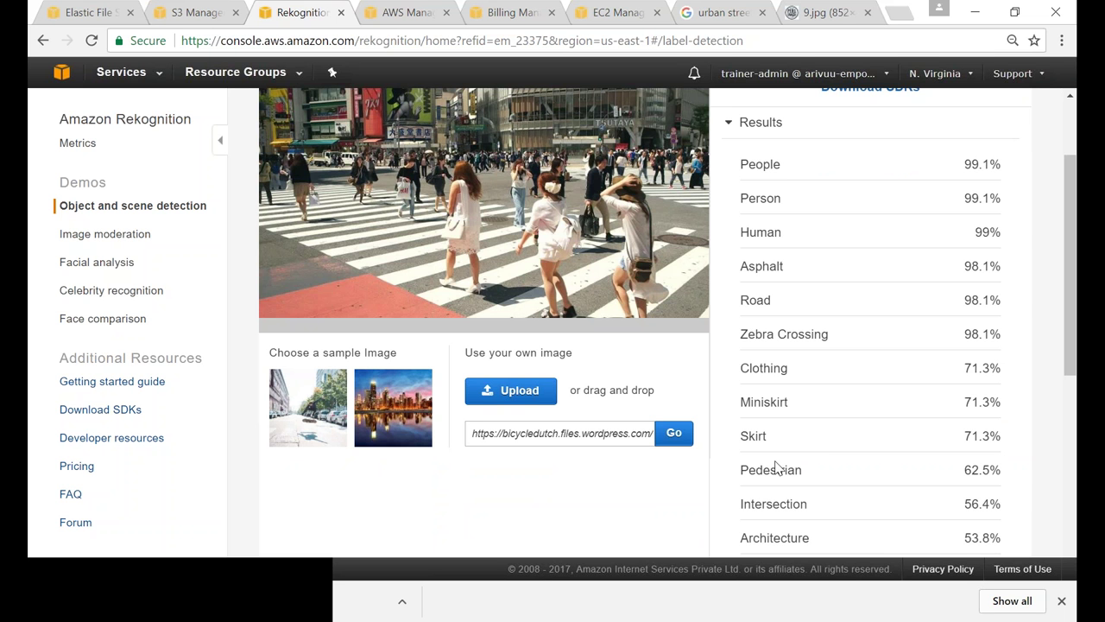
scroll(803, 491, down, 1)
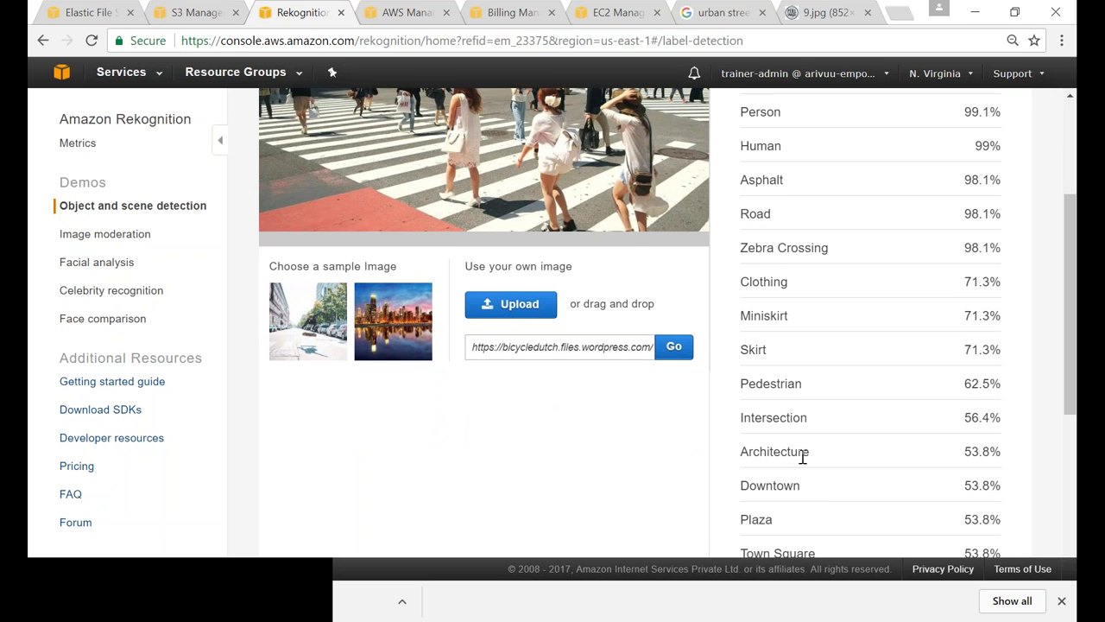
scroll(803, 461, down, 1)
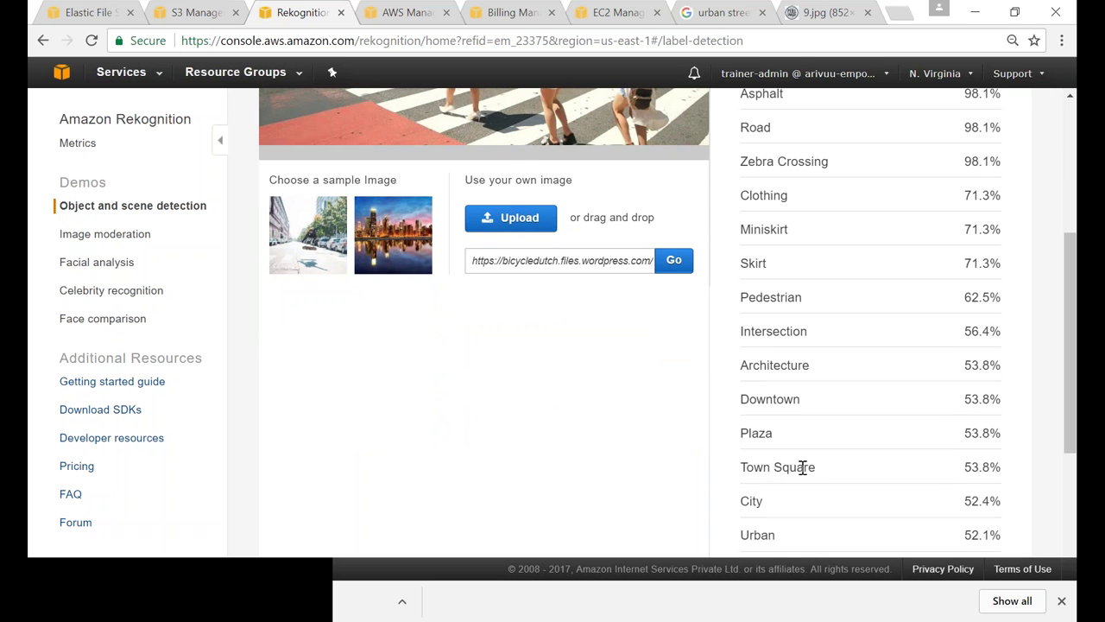
scroll(803, 466, up, 3)
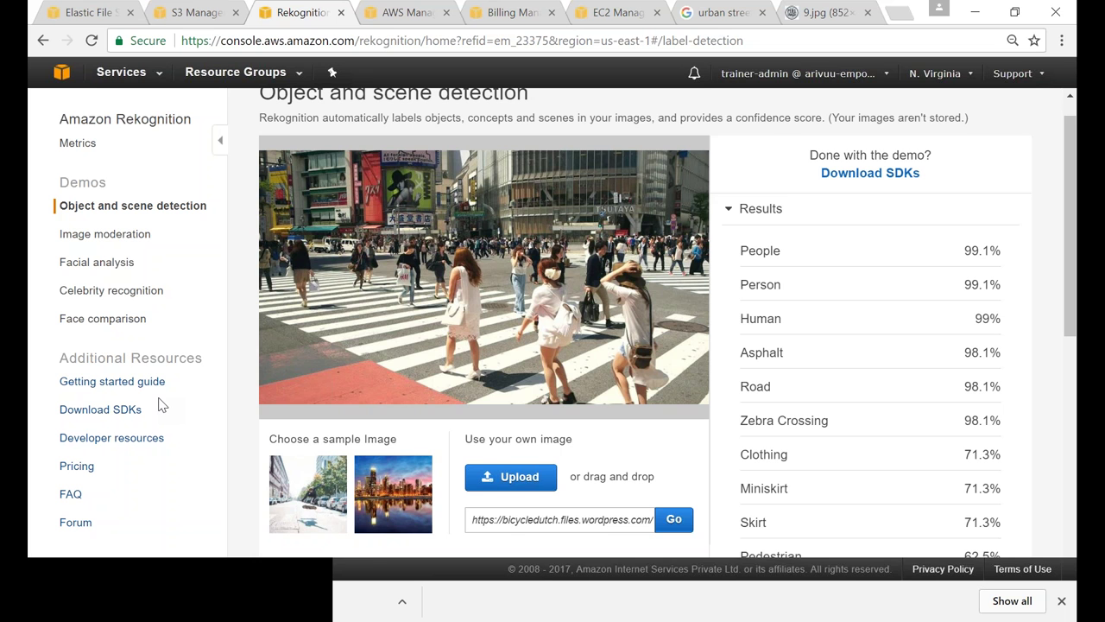
Open the Celebrity recognition demo and check the recognized name and match confidence for both sample images
click(130, 294)
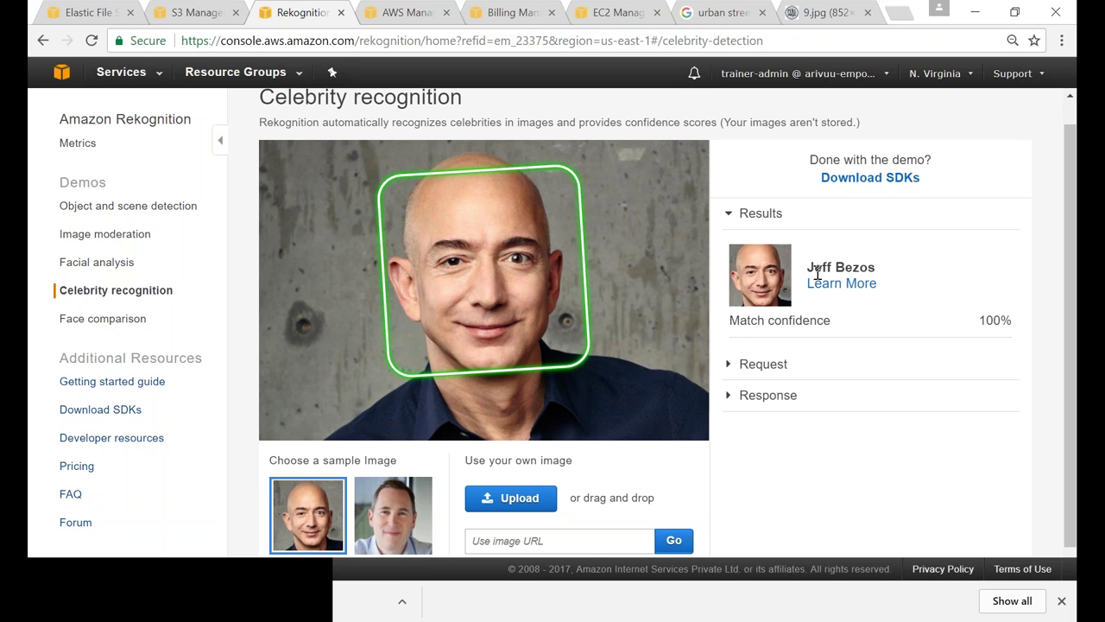
drag(983, 321, 1014, 323)
click(392, 524)
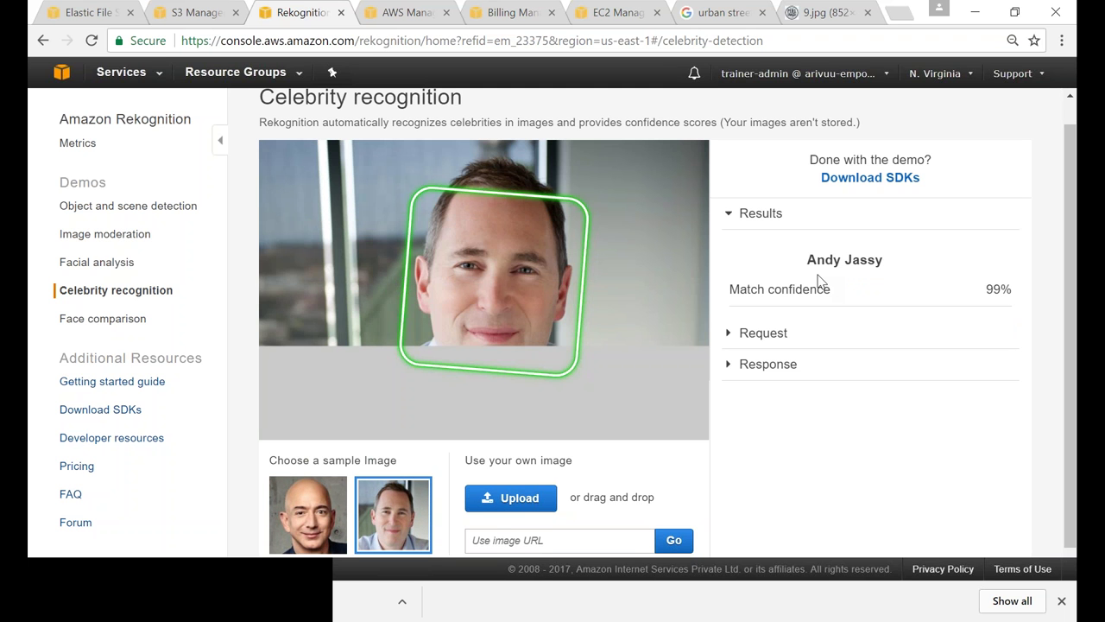
drag(807, 275, 905, 277)
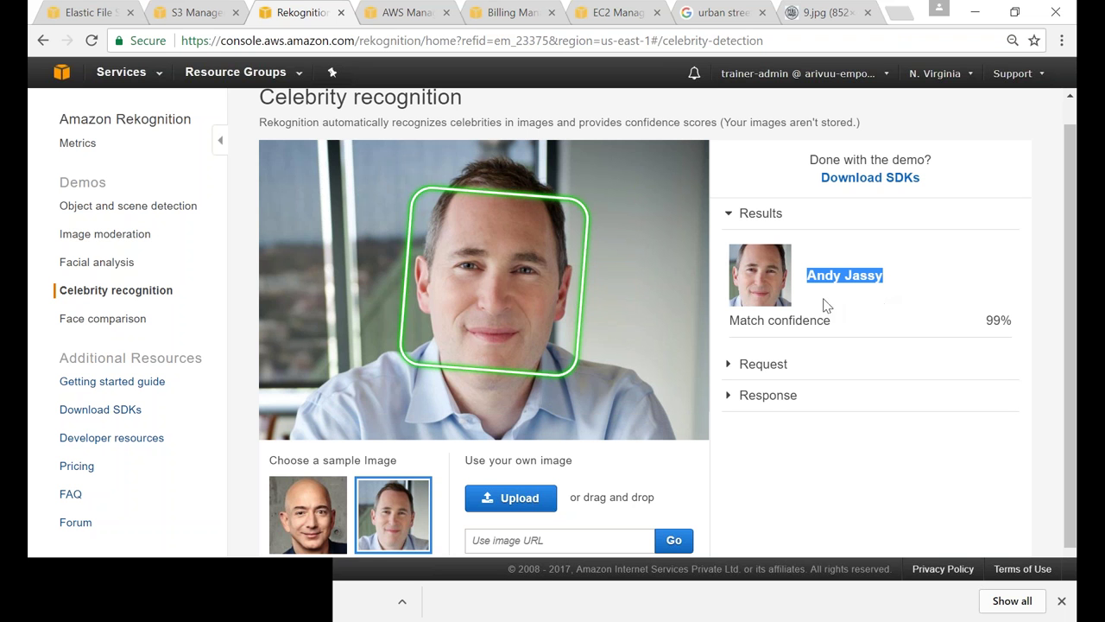
Search Google Images for "abdul kalam" and open the Wikipedia portrait at full size on its own page
click(716, 13)
triple_click(332, 86)
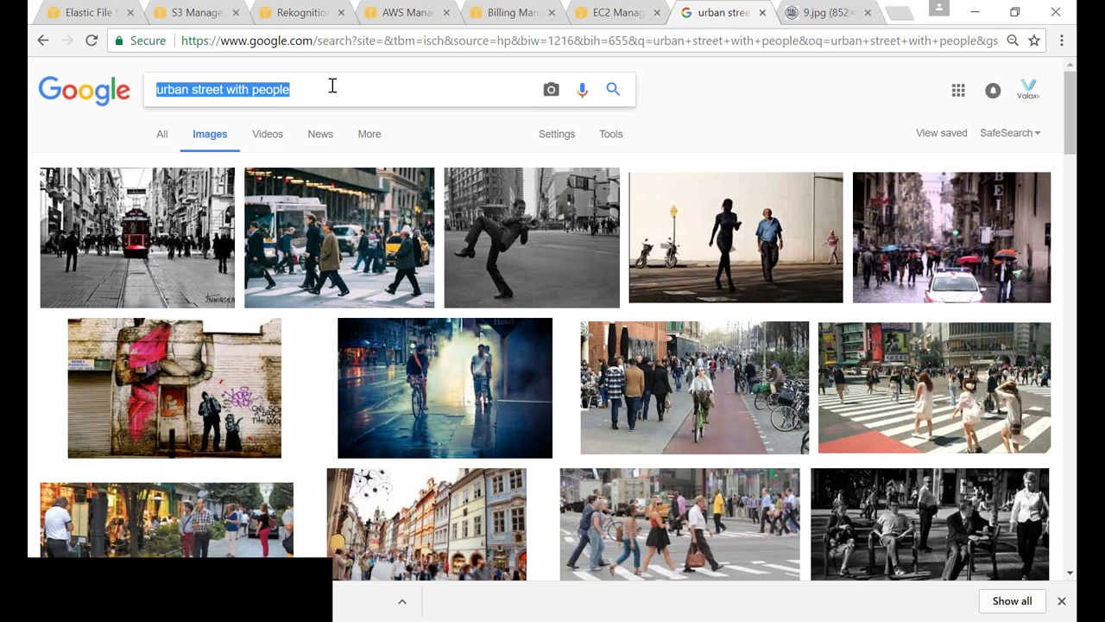
text(abdul kalam)
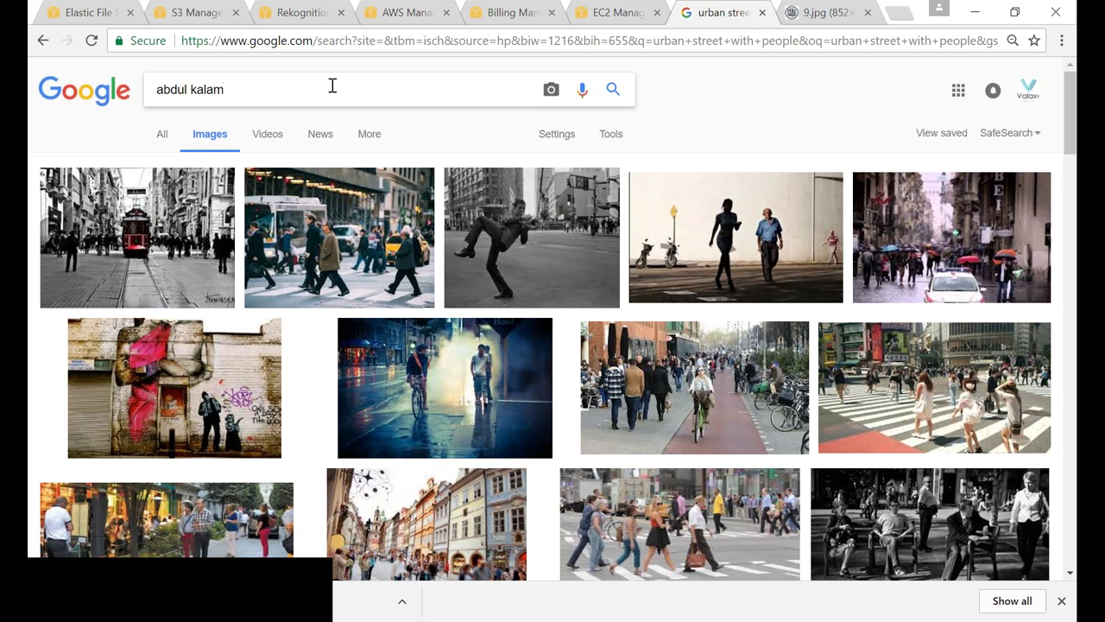
key(Return)
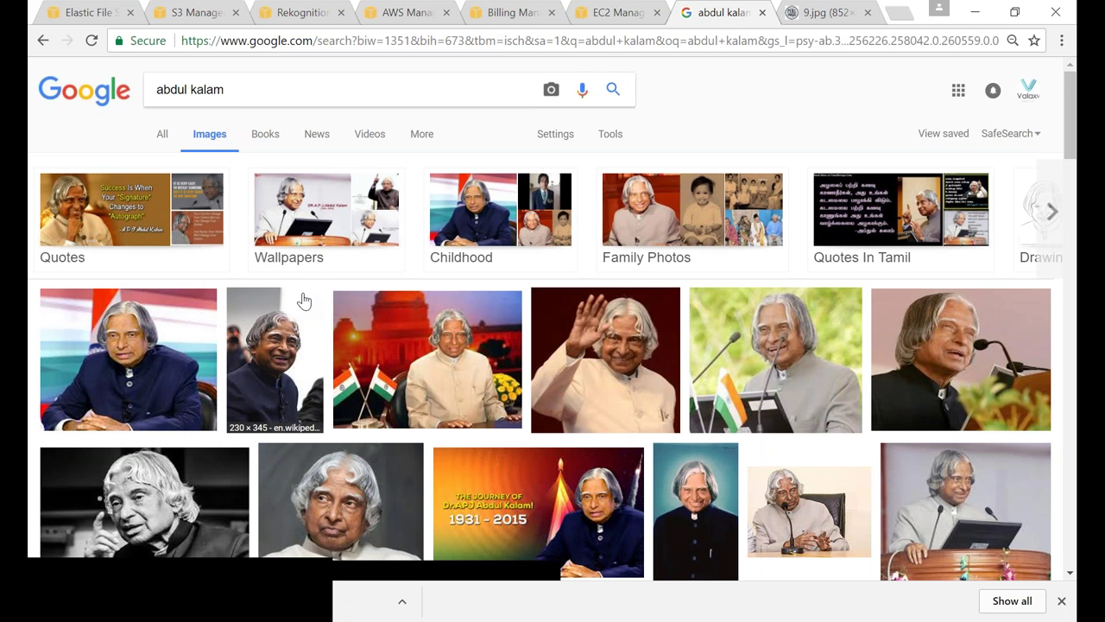
scroll(303, 300, down, 1)
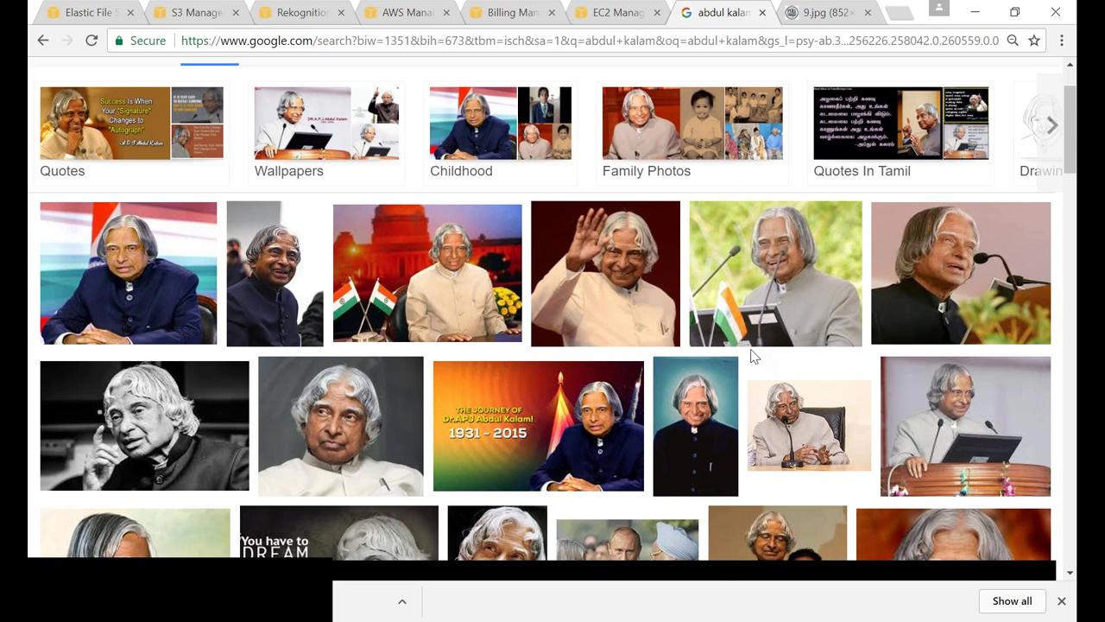
click(295, 268)
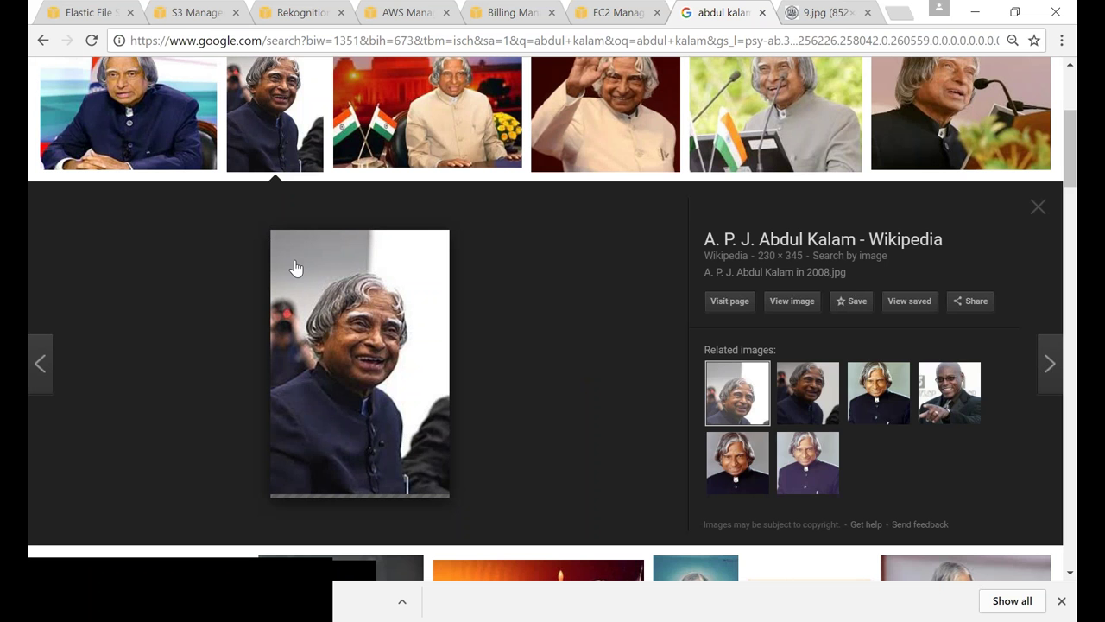
click(784, 308)
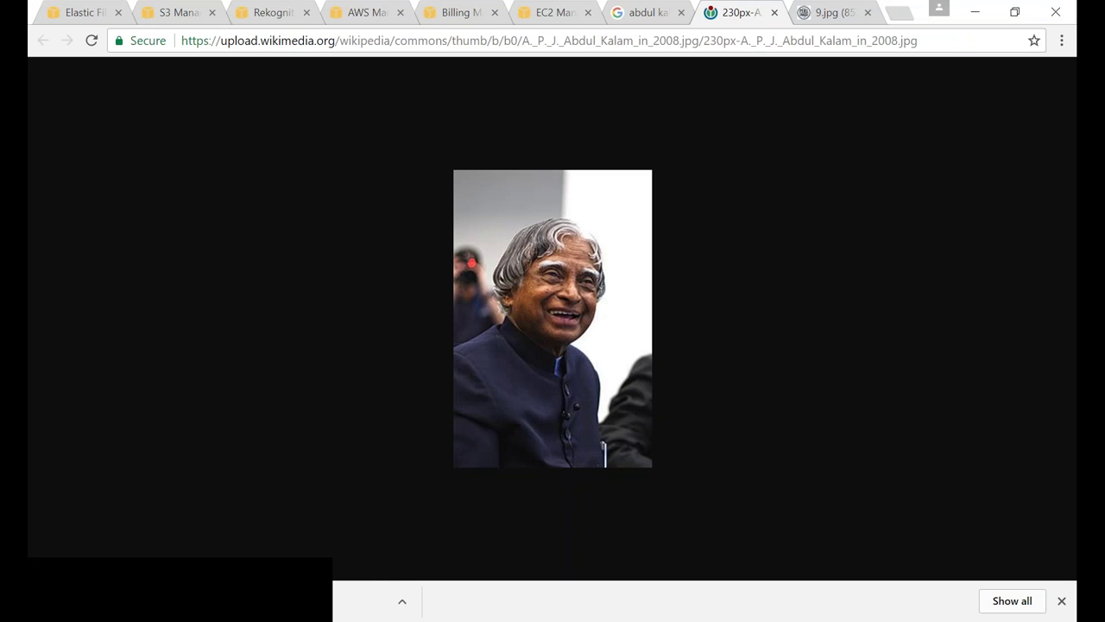
Run the Celebrity recognition demo on the Wikimedia portrait's URL and check the recognized name
click(951, 43)
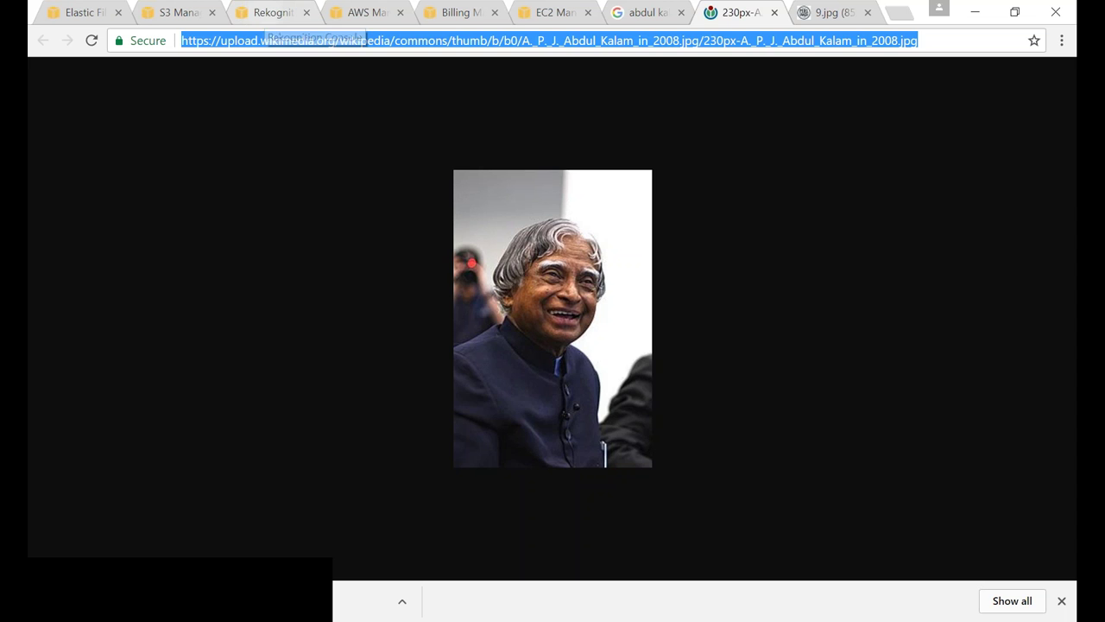
click(270, 12)
scroll(588, 513, down, 1)
click(636, 531)
key(ctrl+v)
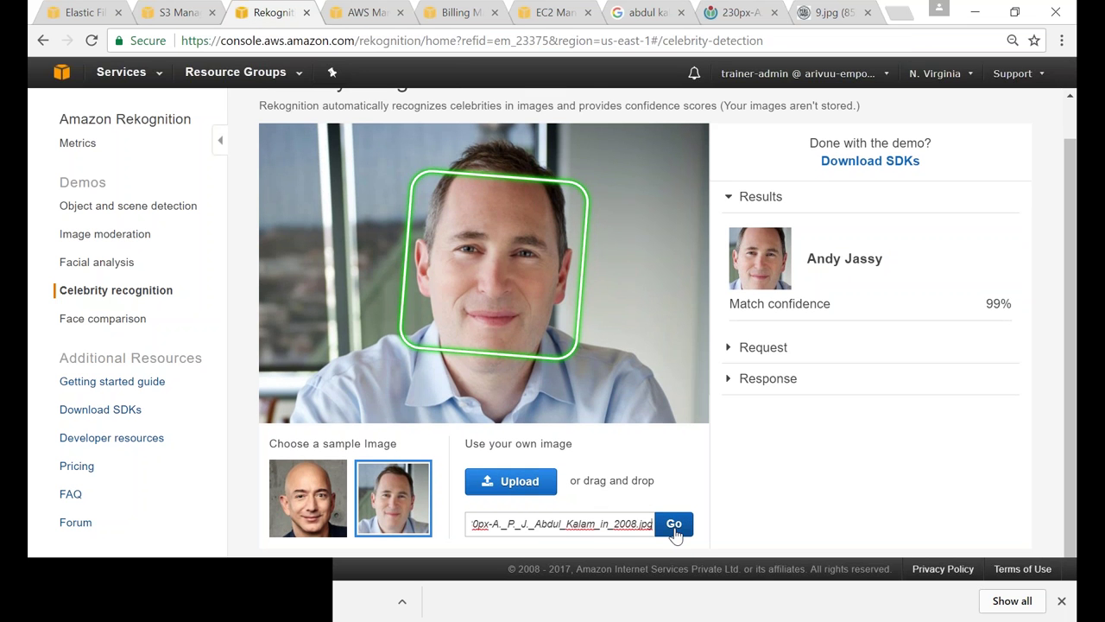
click(674, 528)
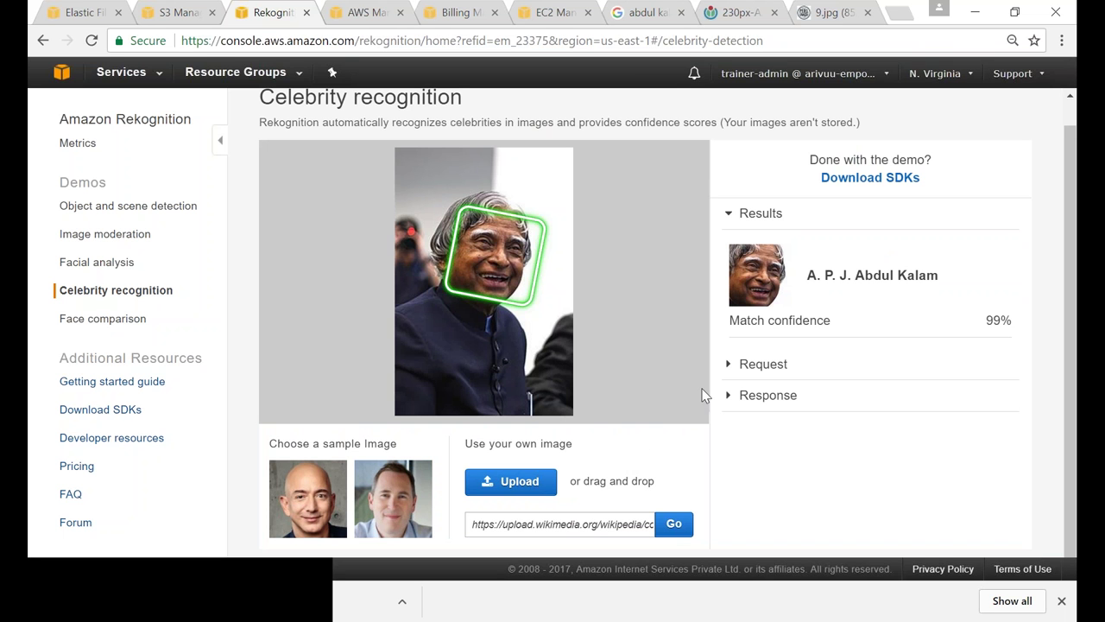
drag(807, 275, 943, 274)
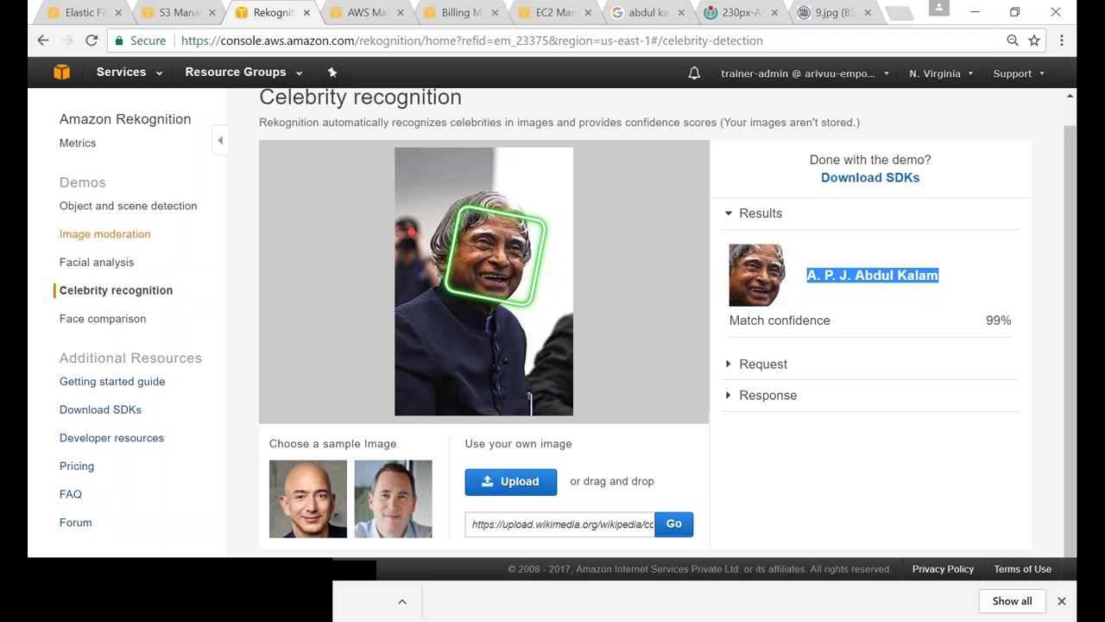
Check the first sample image's result in the Image moderation demo and the sample face's age range in the Facial analysis demo
click(129, 240)
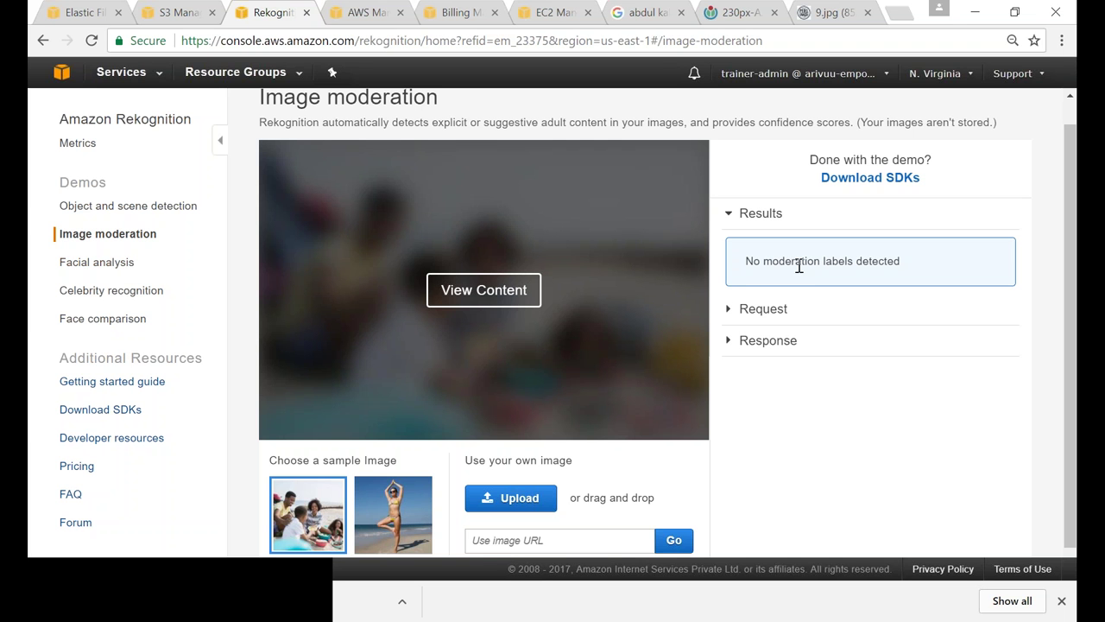
drag(746, 260, 905, 263)
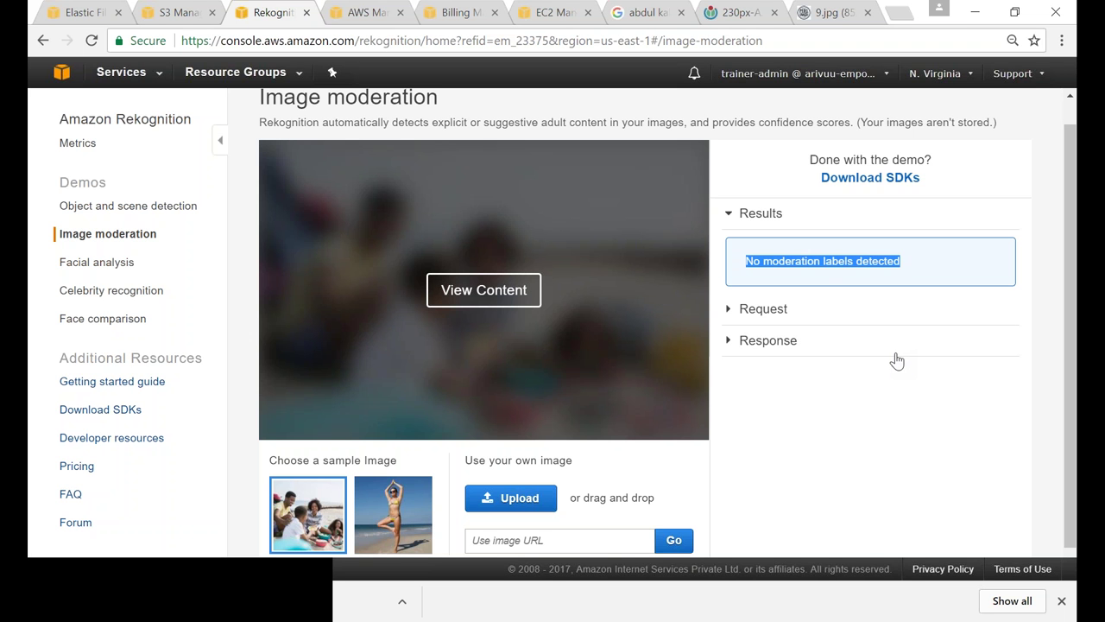
click(90, 269)
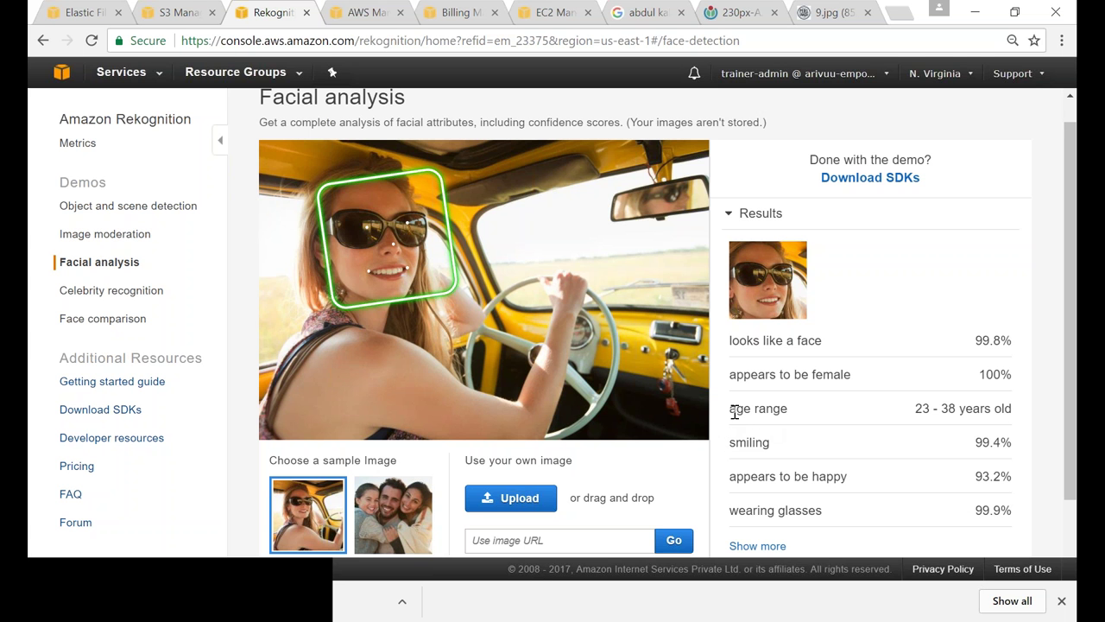
drag(730, 411, 1009, 409)
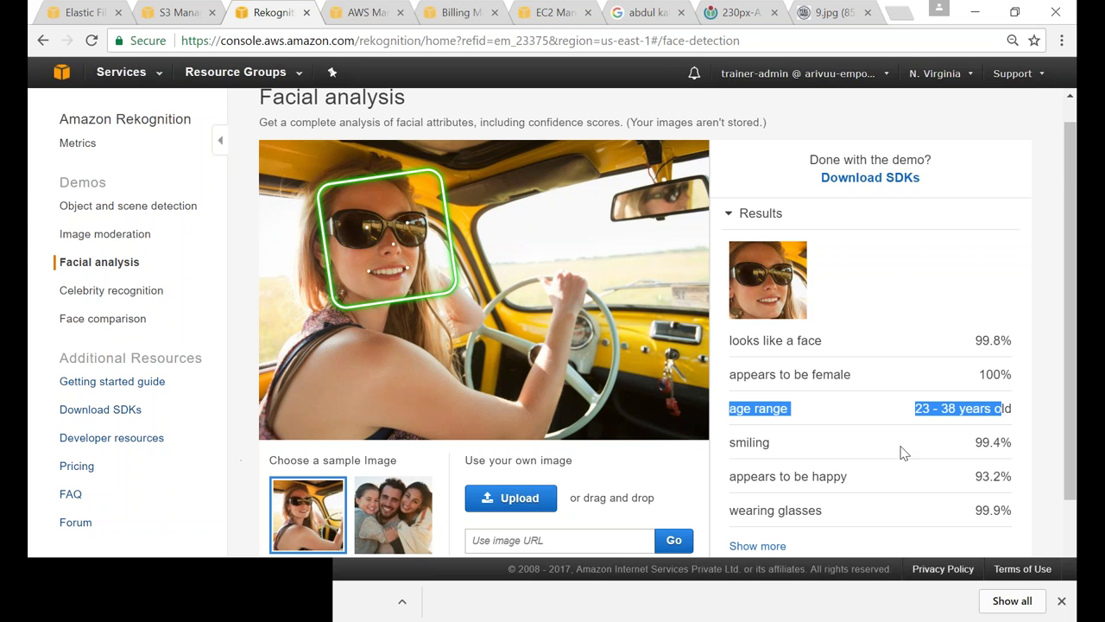
Expand the Facial analysis response and examine its JSON attributes, including the emotions and the Beard confidence and value
scroll(898, 452, down, 1)
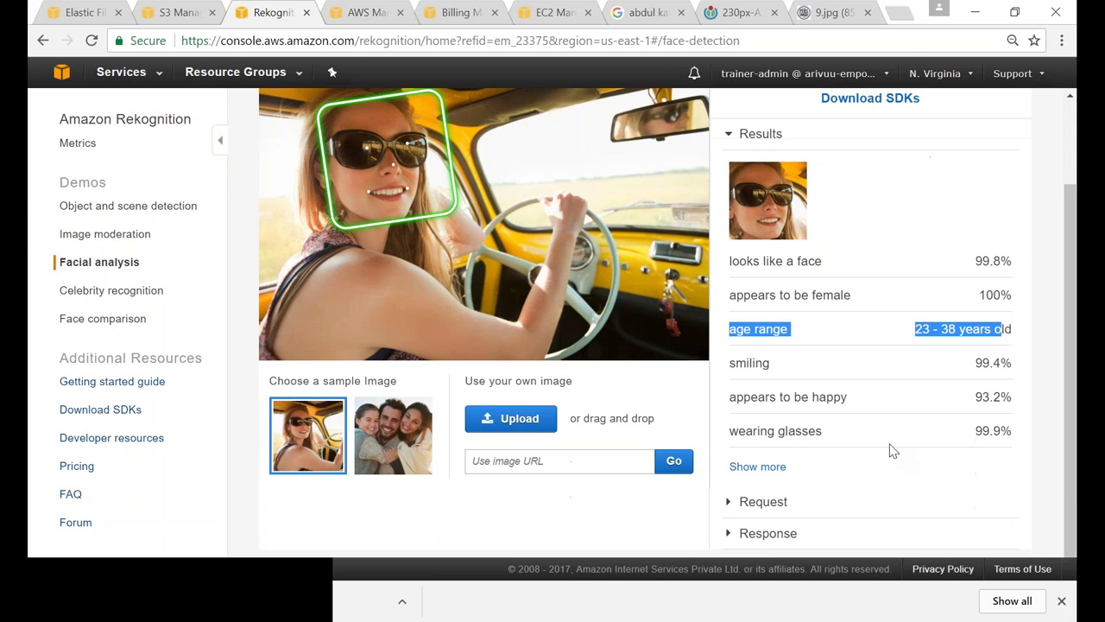
click(729, 534)
scroll(803, 432, down, 5)
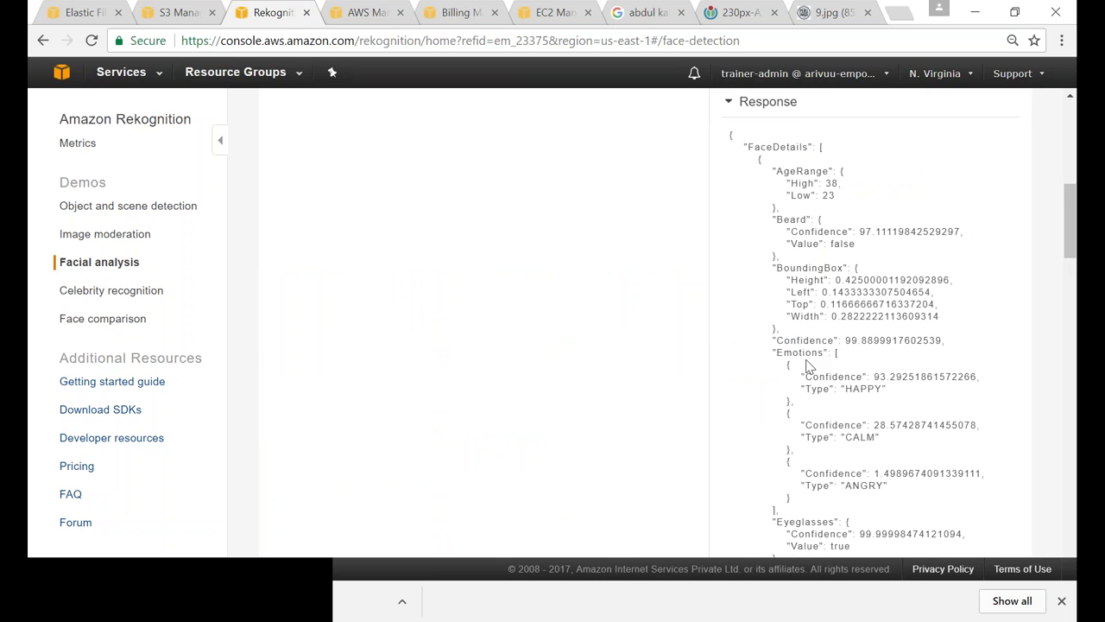
scroll(811, 272, down, 2)
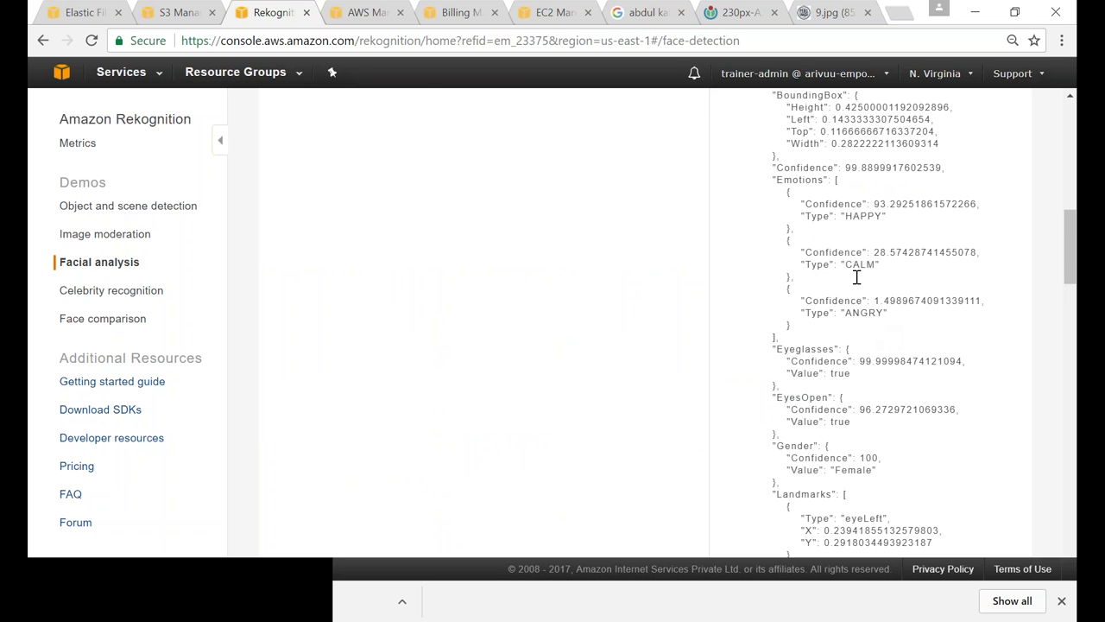
scroll(855, 259, up, 3)
drag(749, 231, 960, 317)
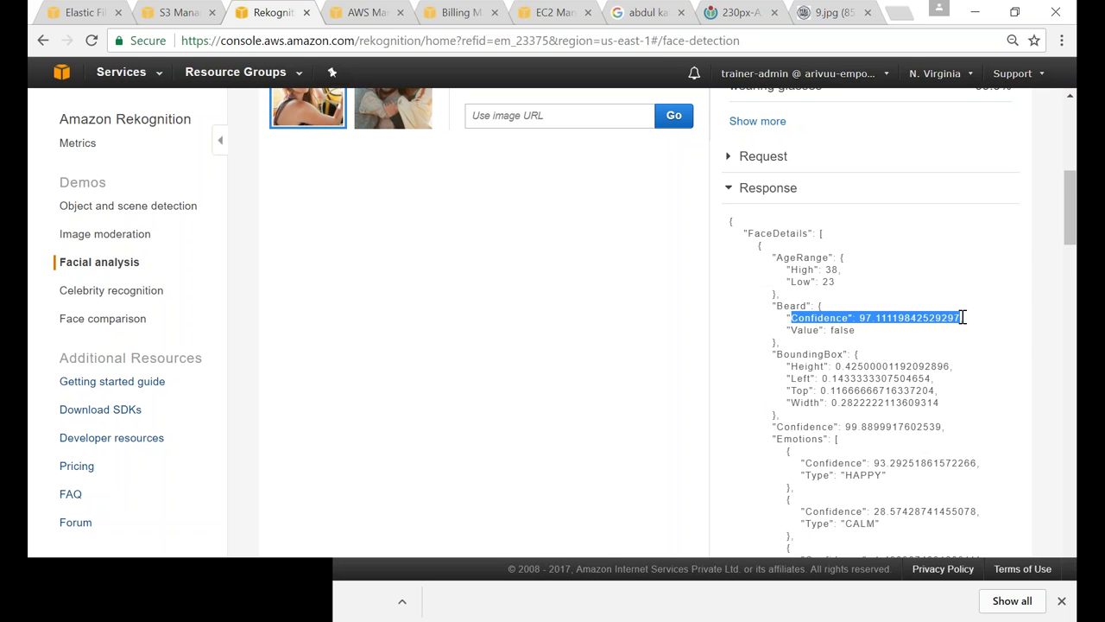
drag(788, 330, 863, 330)
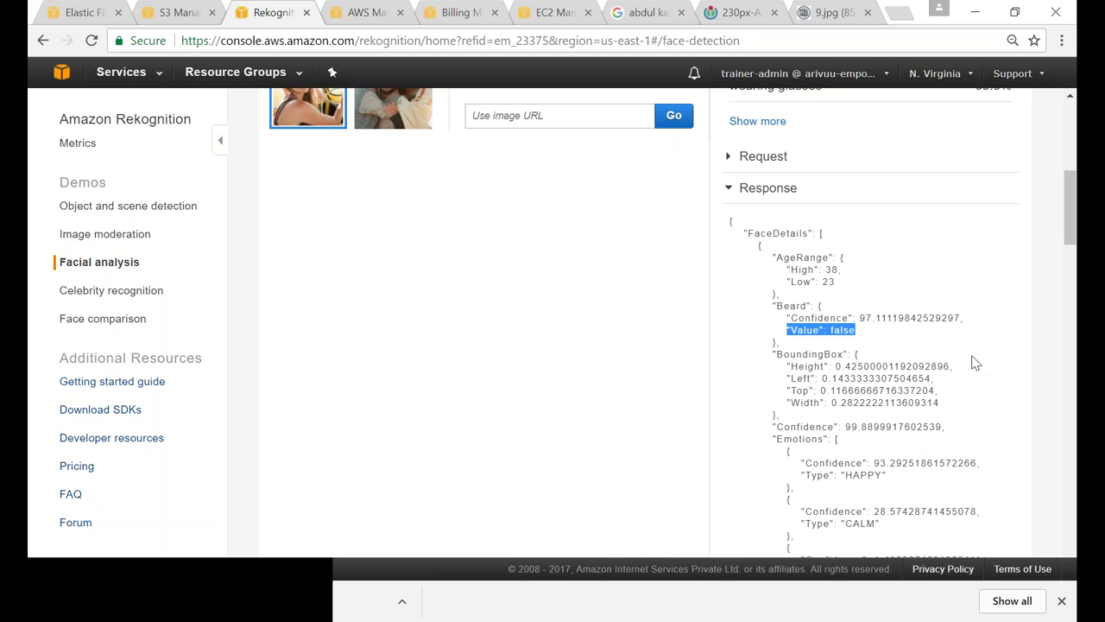